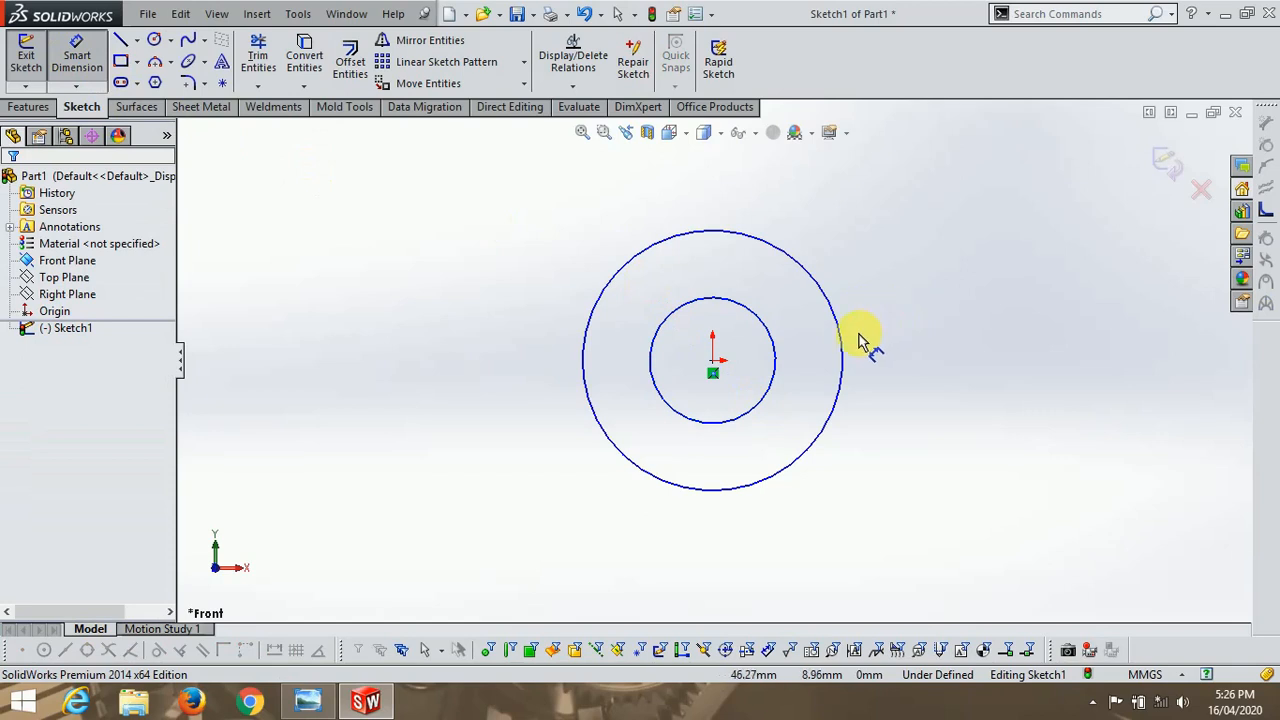
Dimension the outer circle's diameter as 120 mm and the inner circle's diameter as 48 mm
left_click(856, 344)
left_click(900, 362)
type("120")
key("Return")
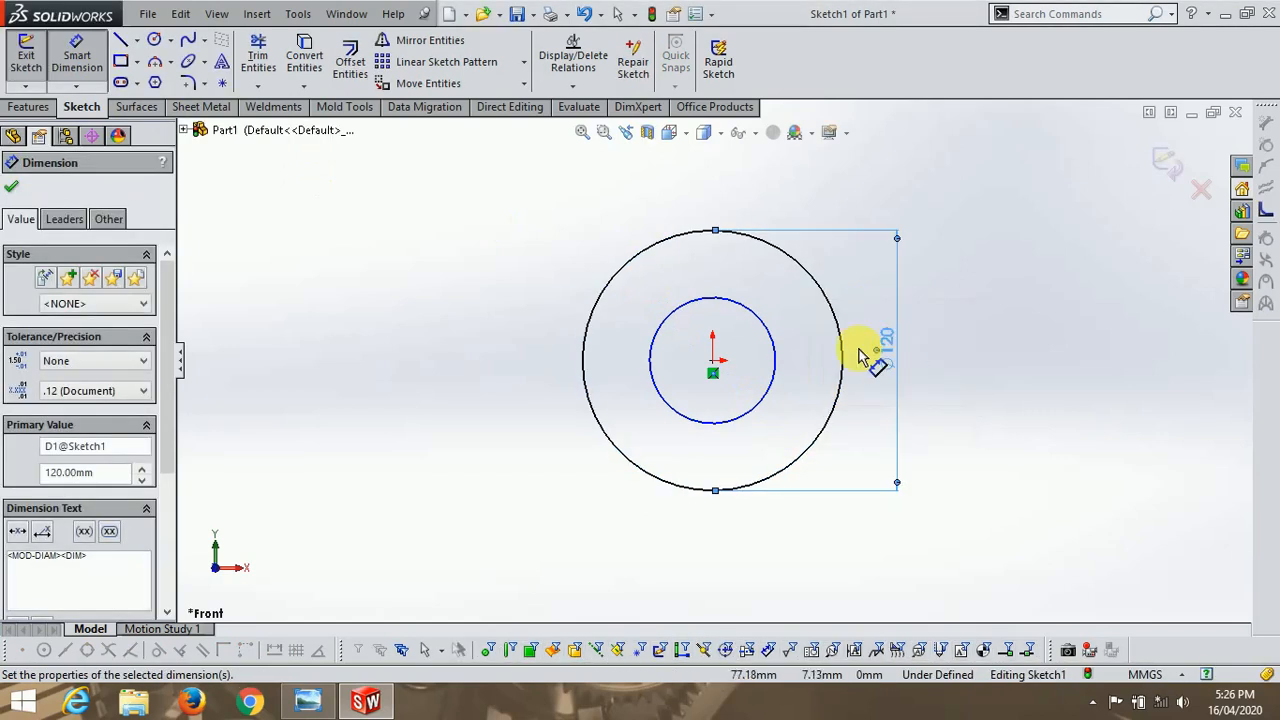
left_click(778, 383)
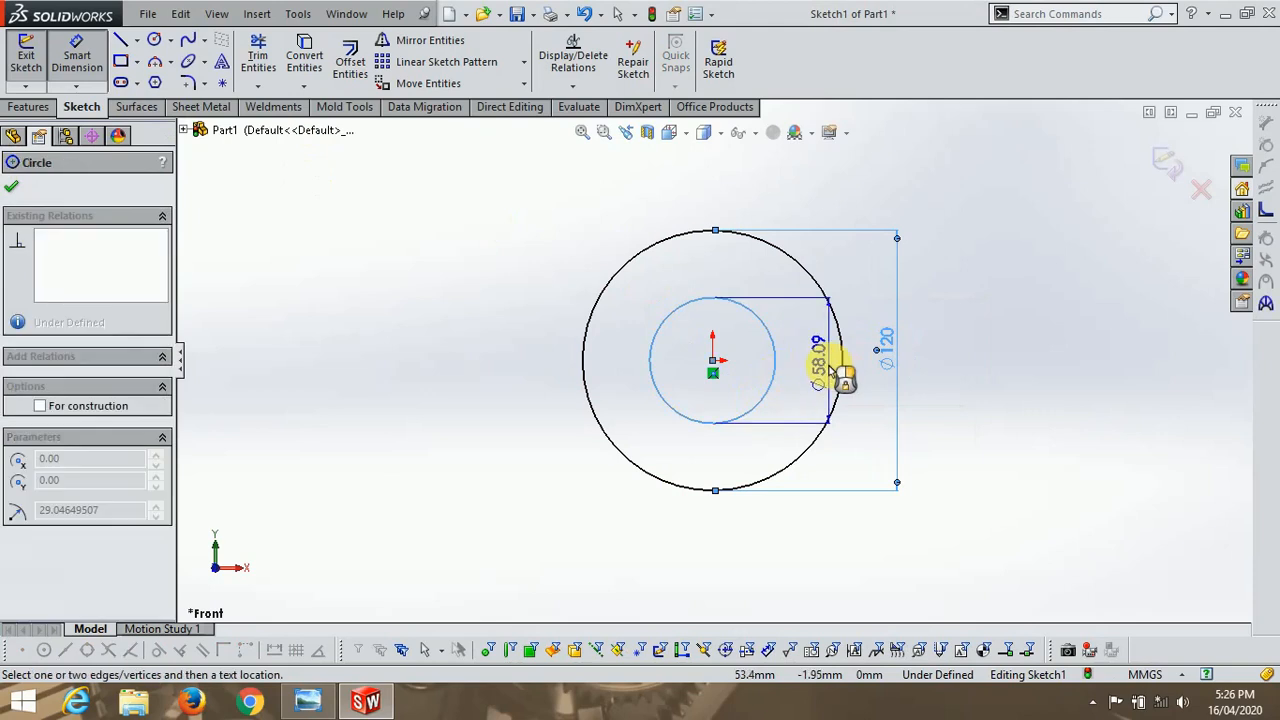
left_click(843, 385)
type("48.0")
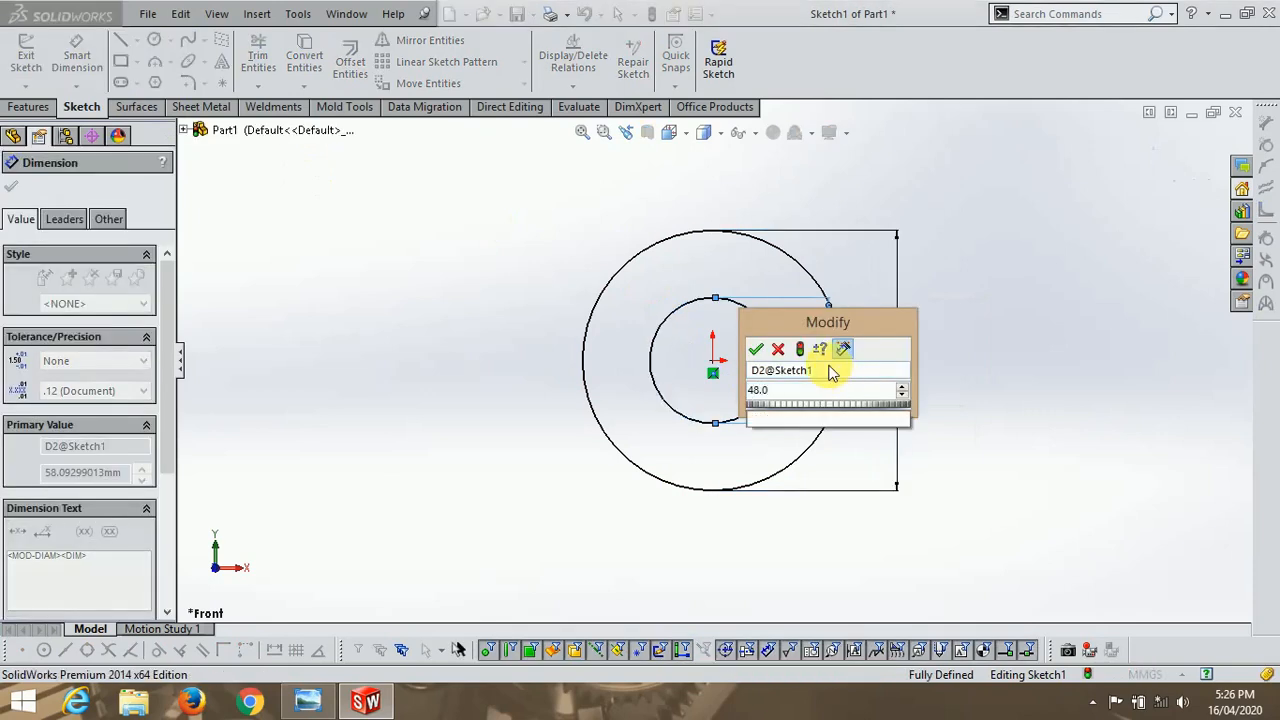
key("Return")
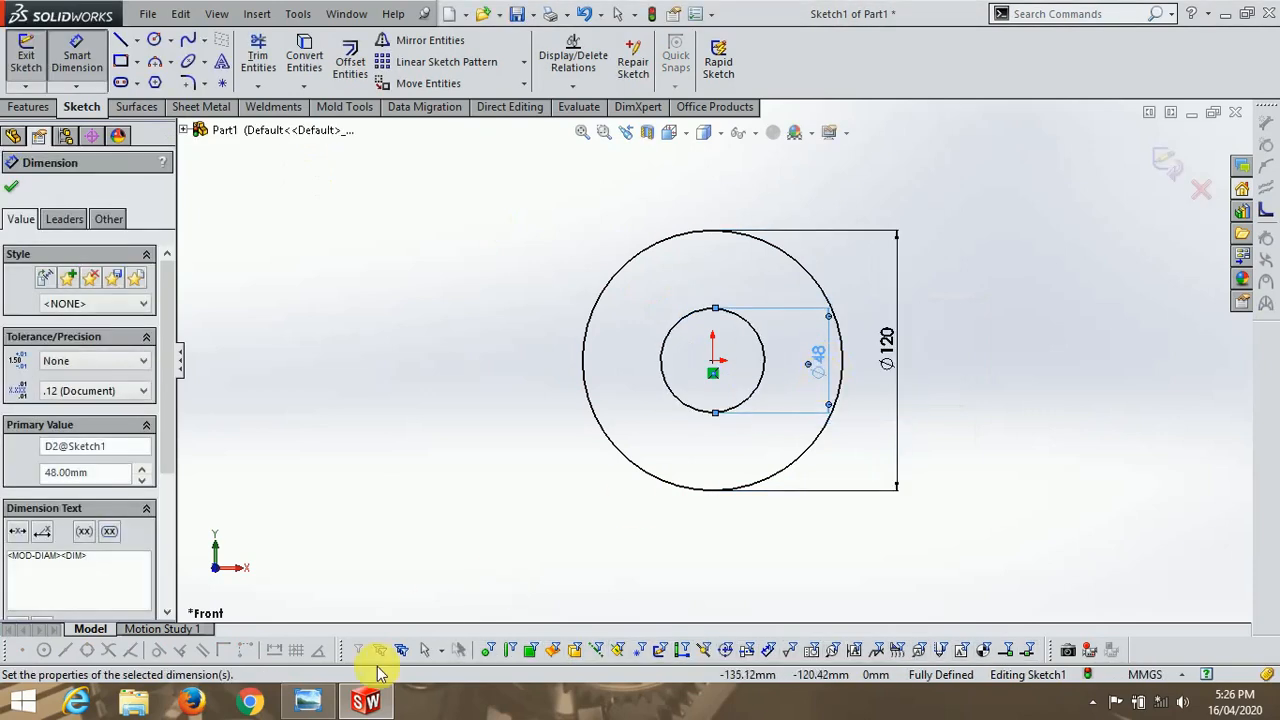
Check the keyway in the Windows Photo Viewer drawing, then sketch a corner rectangle about 20 mm high across the inner circle's right edge in SolidWorks
left_click(307, 702)
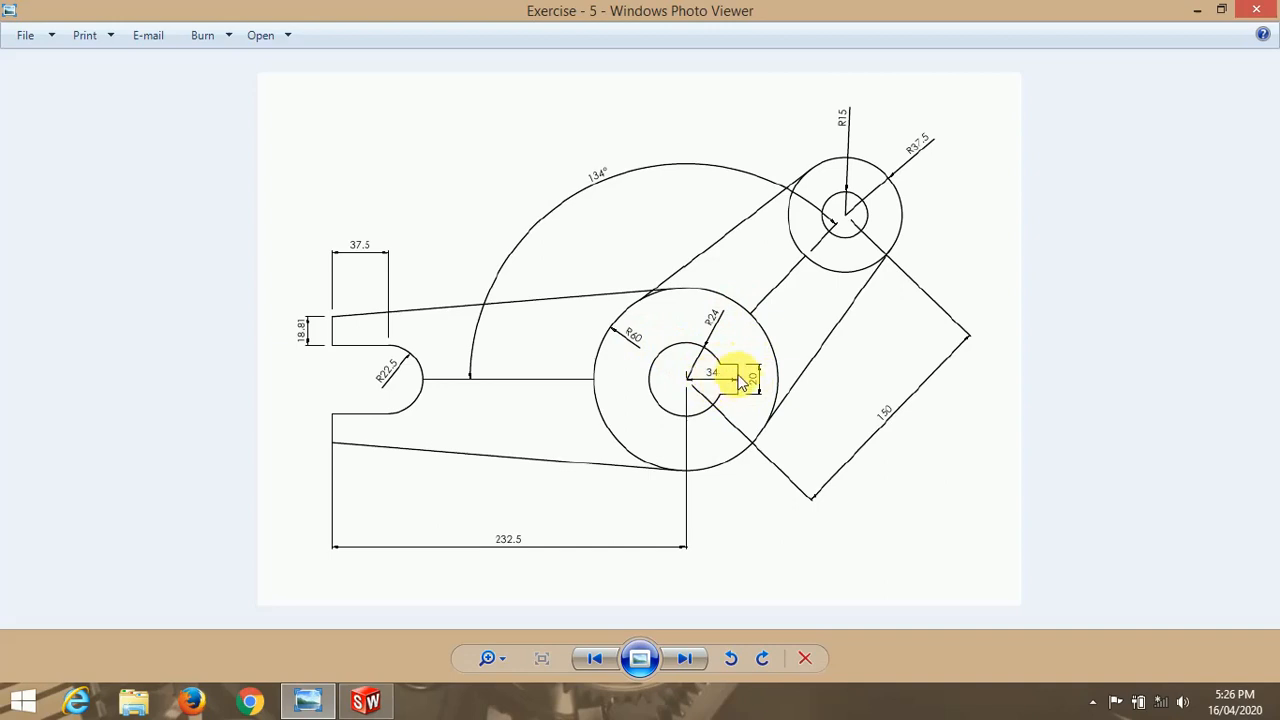
left_click(362, 706)
scroll(729, 363, "down", 3)
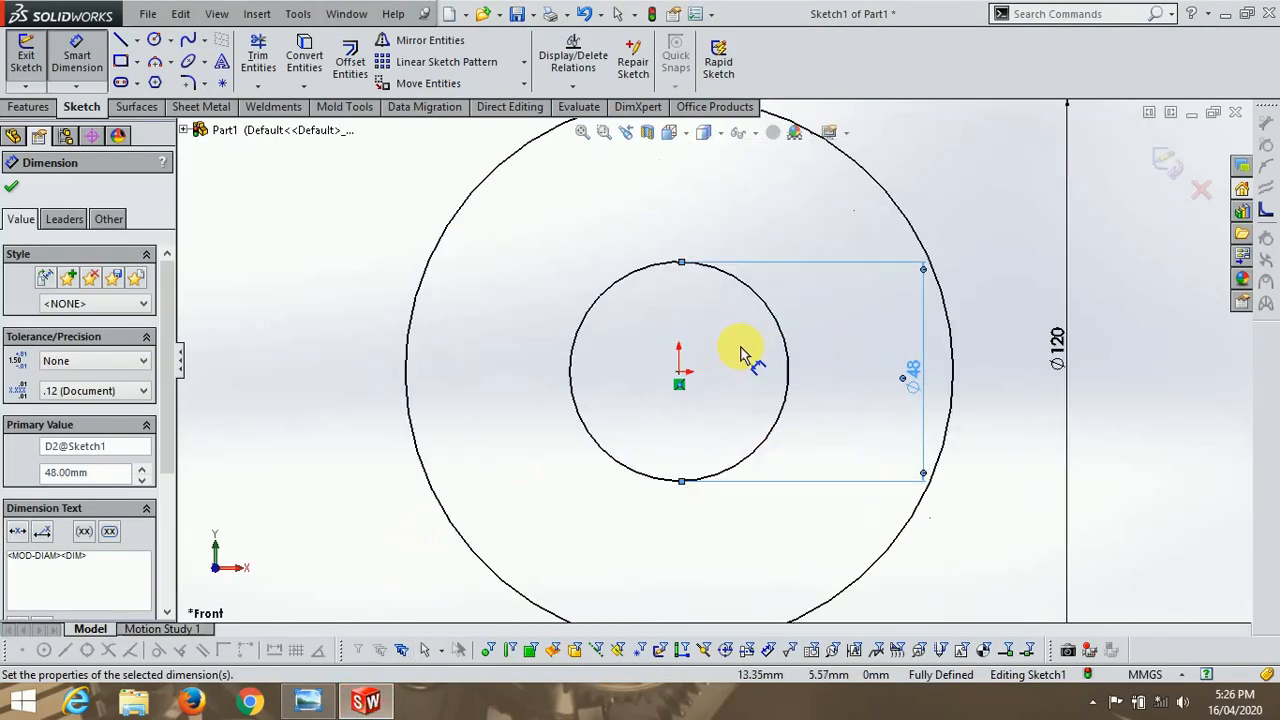
left_click(121, 62)
left_click(751, 333)
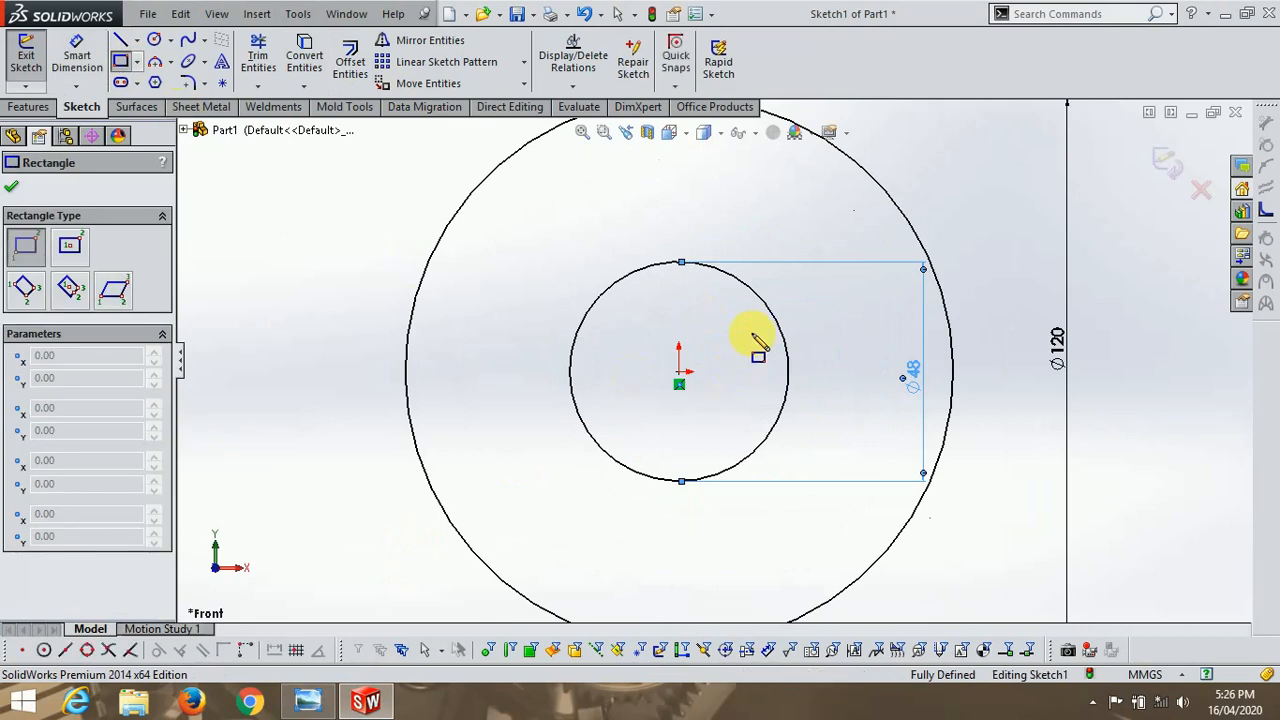
left_click(860, 421)
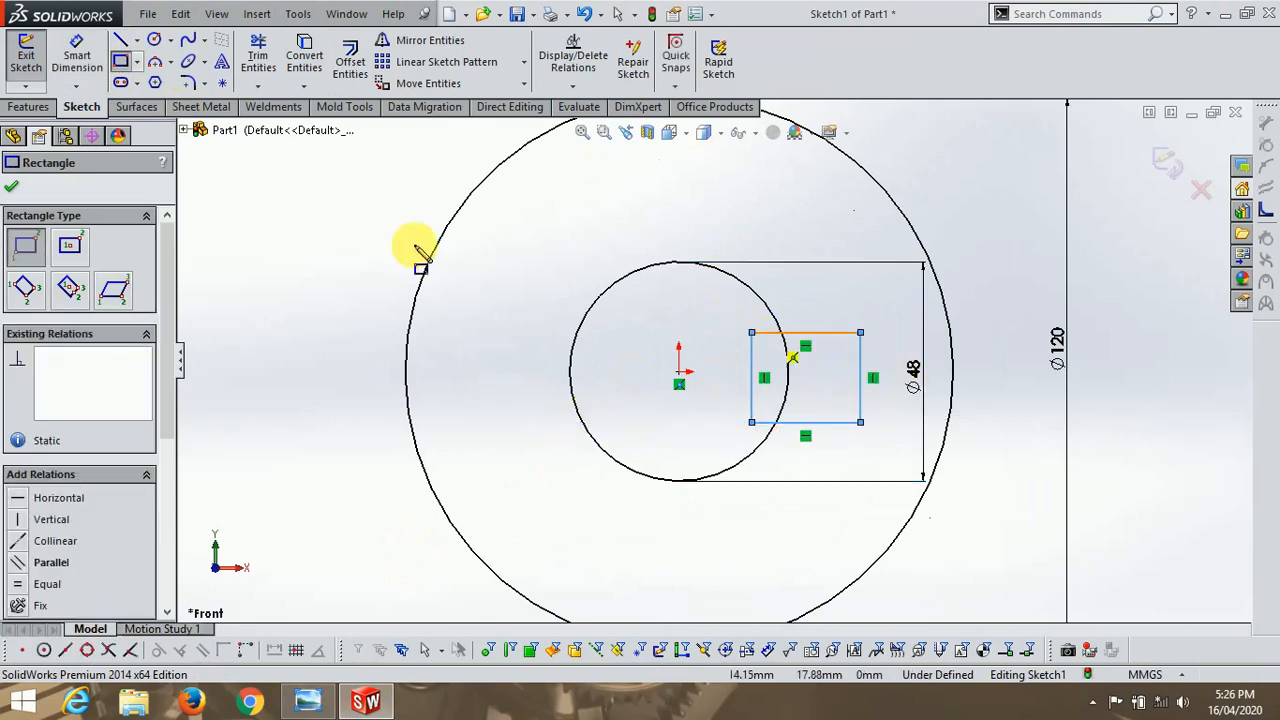
Sketch a horizontal centerline about 118 mm long through the origin, crossing the rectangle and both circles' right sides
left_click(138, 42)
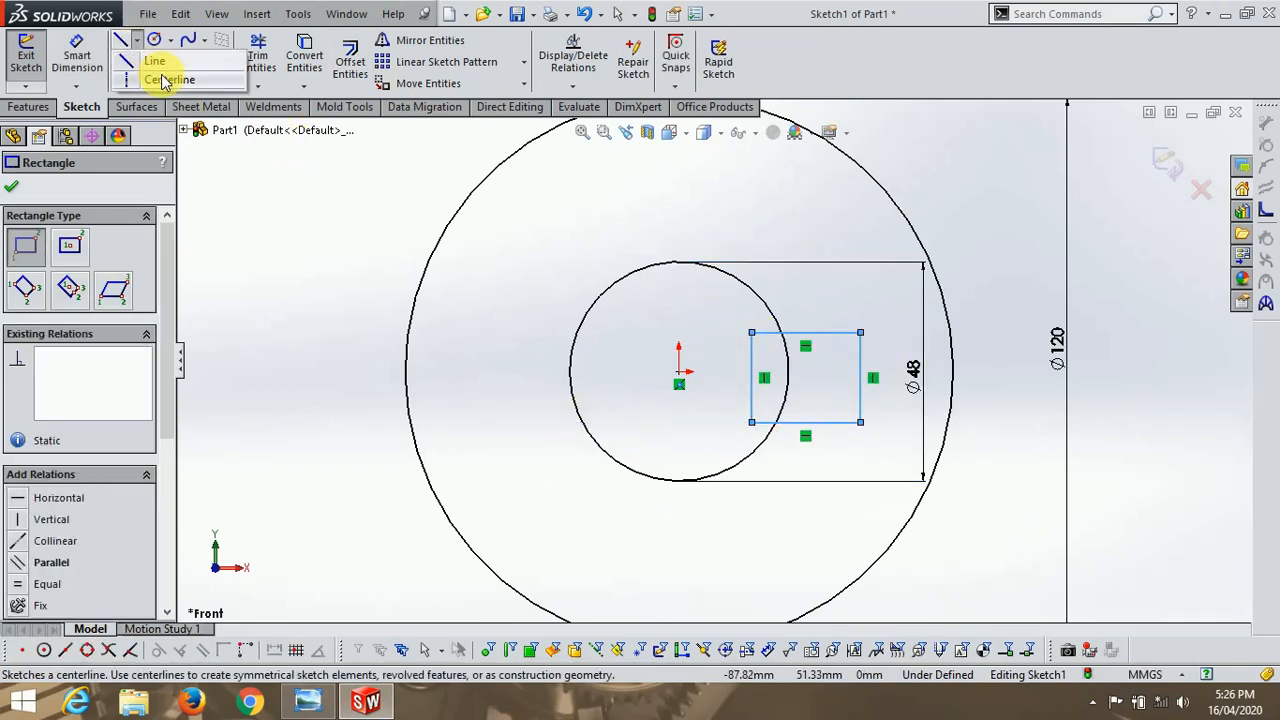
left_click(165, 77)
left_click(605, 372)
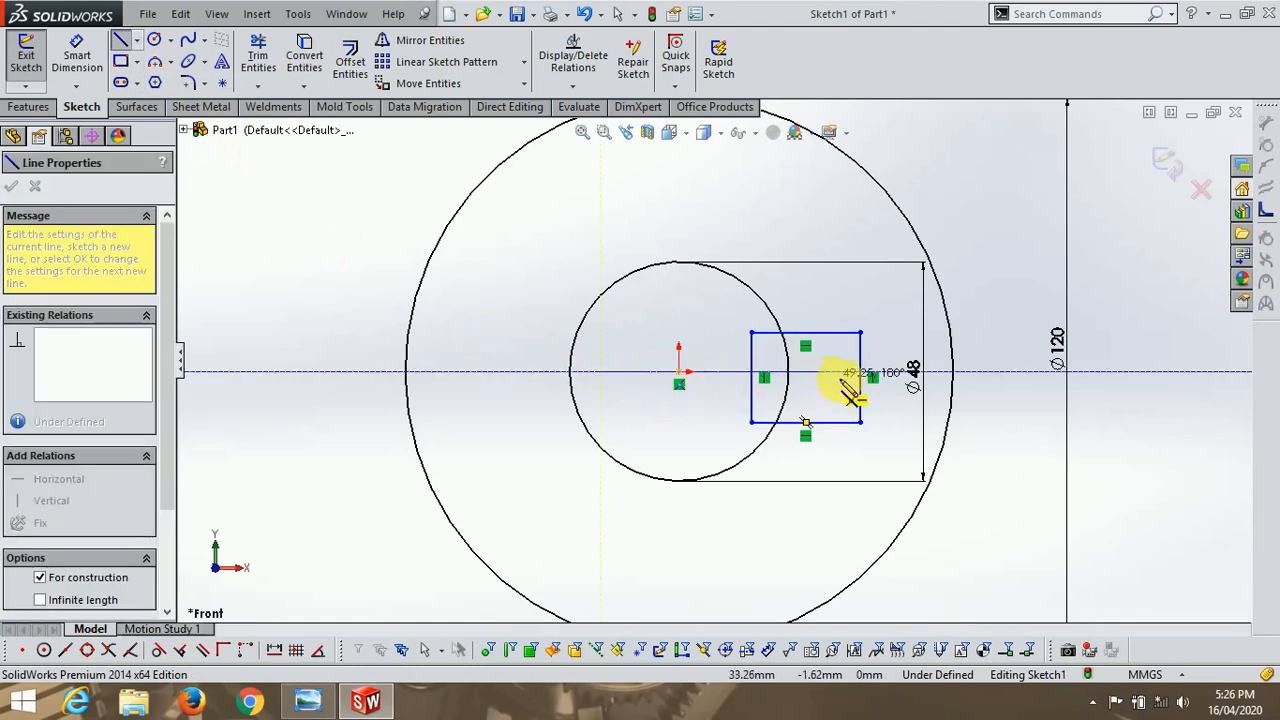
left_click(1140, 372)
key("Escape")
Dimension the keyway rectangle's right vertical edge as 20 mm
scroll(829, 390, "down", 2)
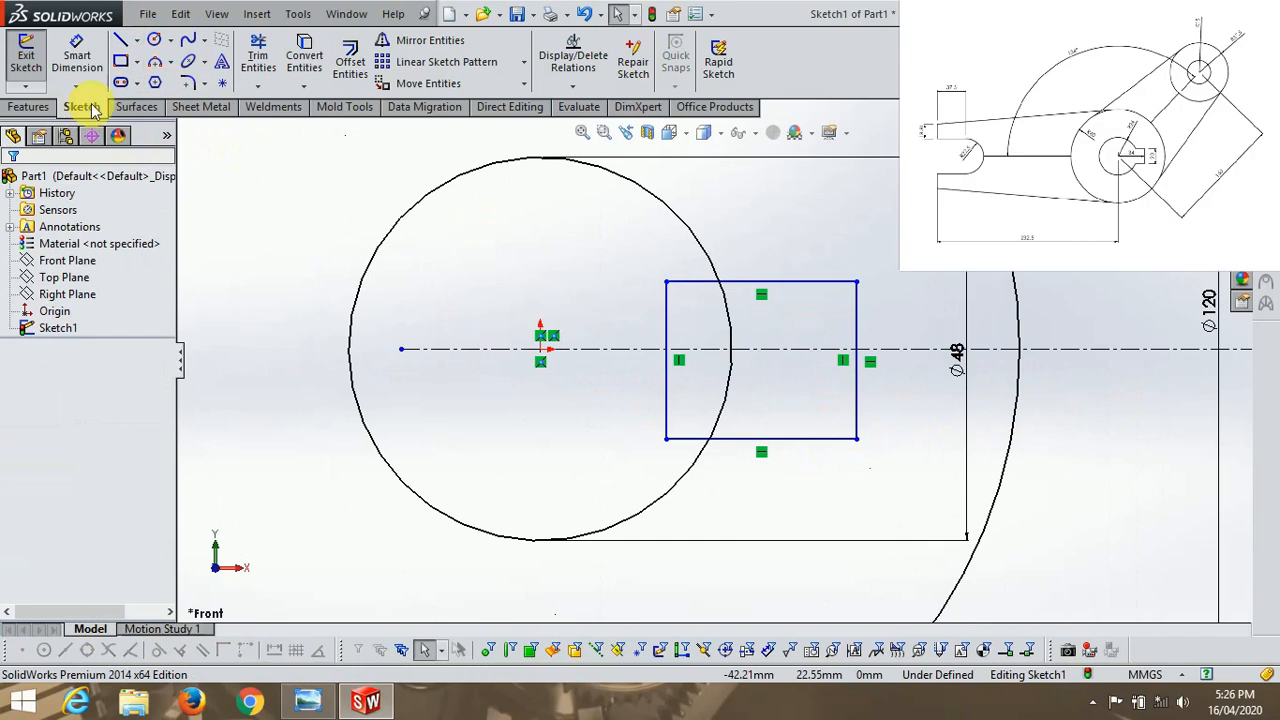
left_click(98, 66)
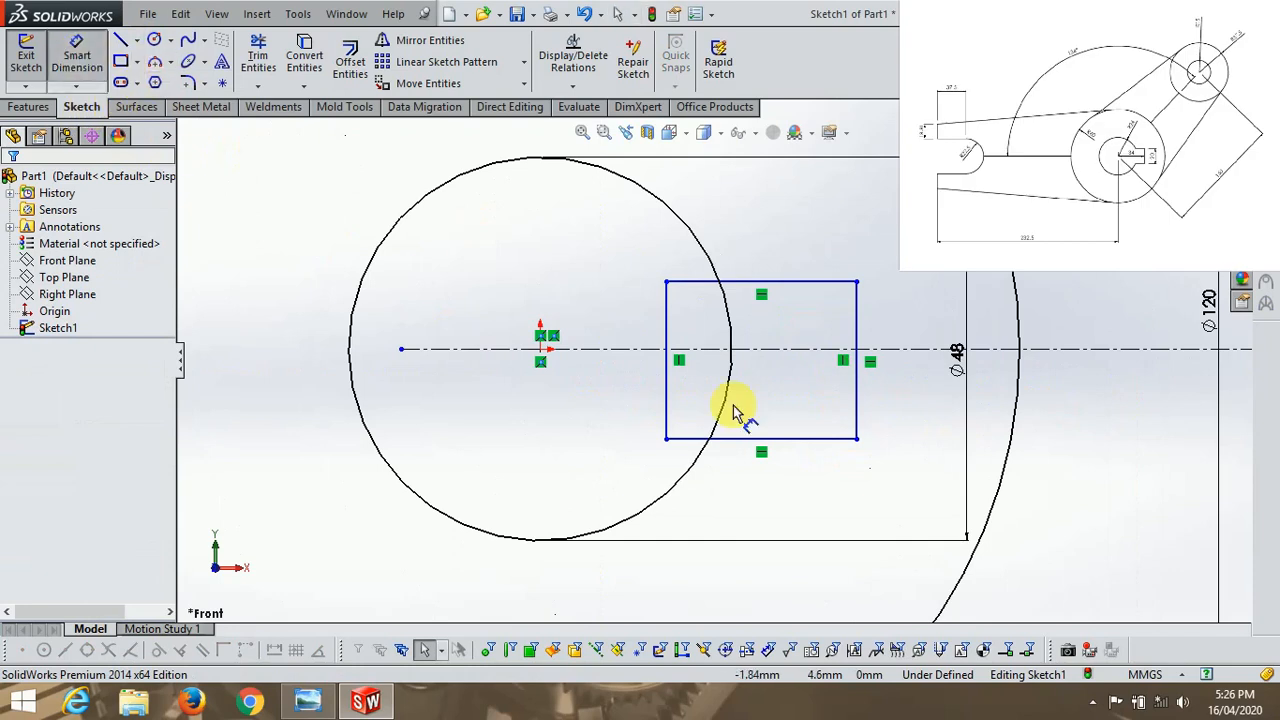
left_click(866, 405)
left_click(900, 386)
type("2")
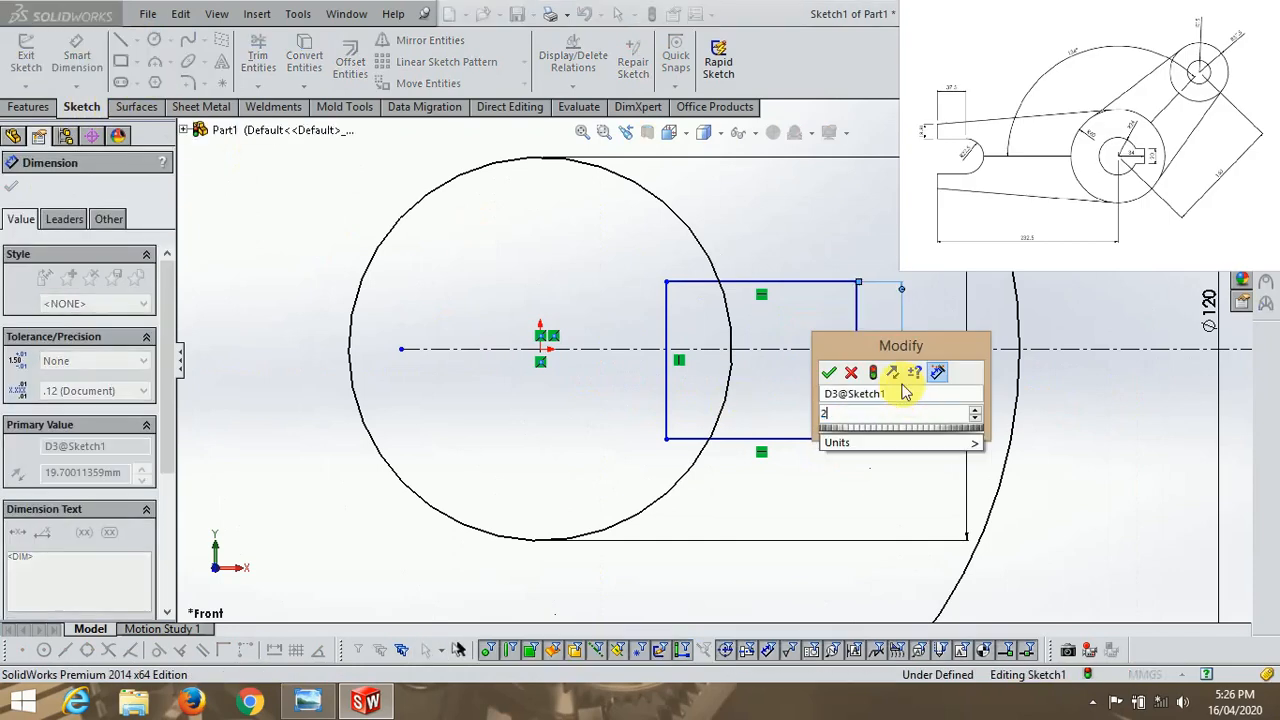
type("0.0")
key("Return")
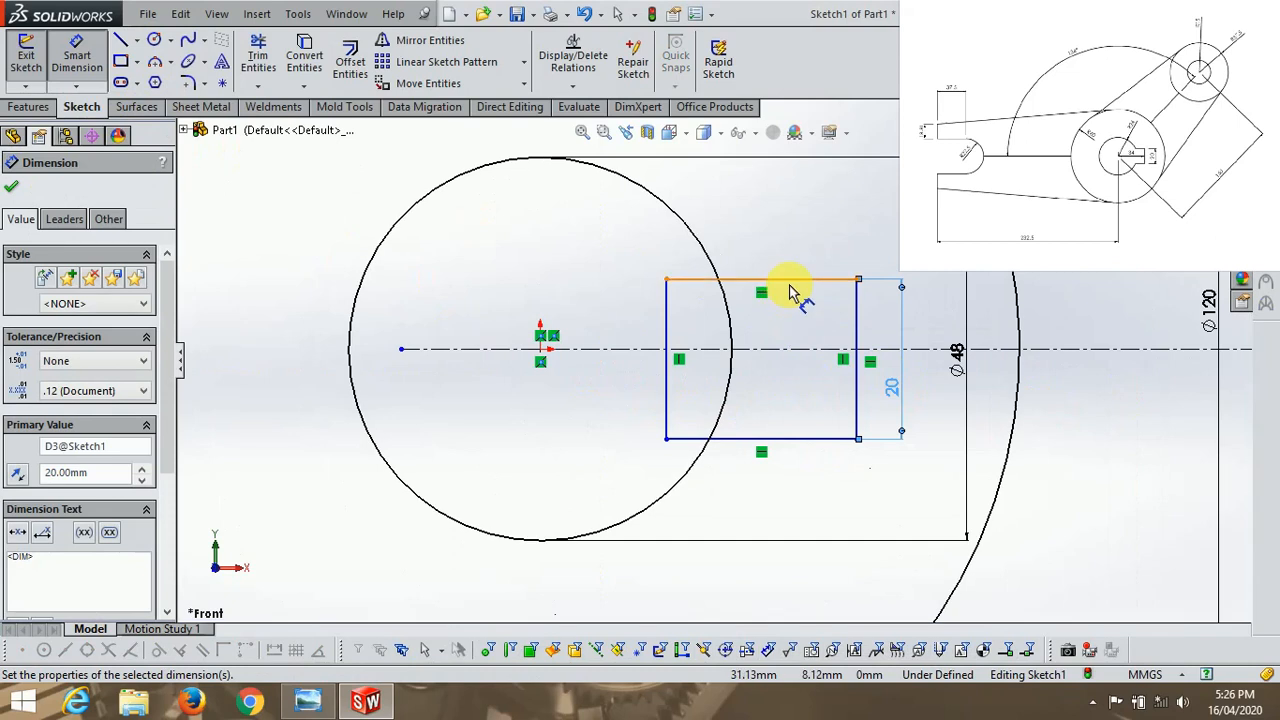
Dimension the distance from the rectangle's upper edge to the horizontal centerline as 10 mm
left_click(794, 281)
left_click(800, 347)
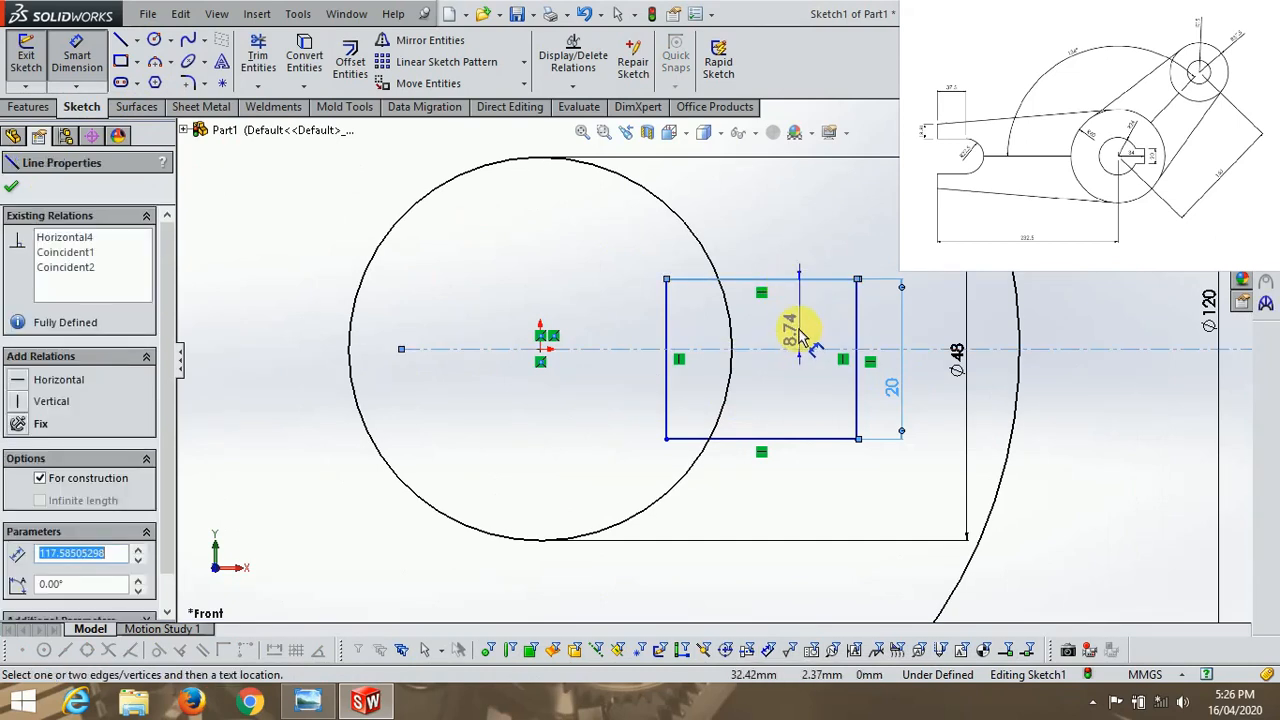
left_click(805, 337)
type("10.")
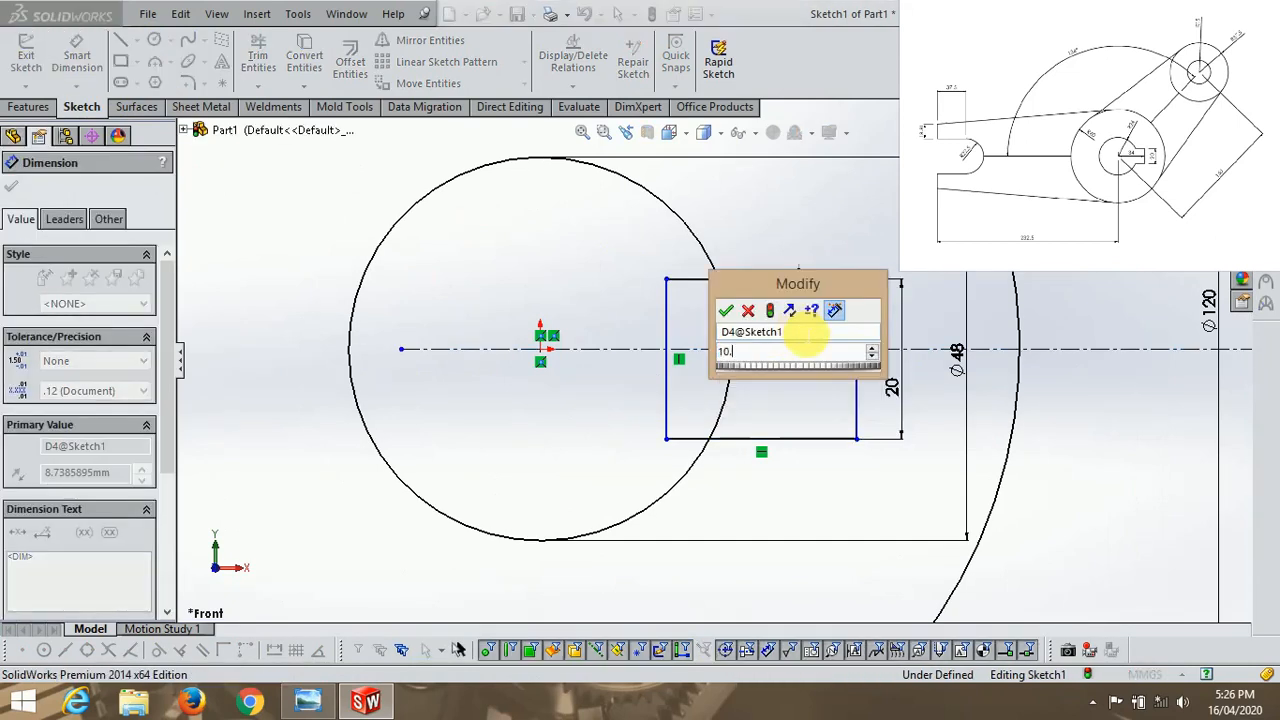
key("Return")
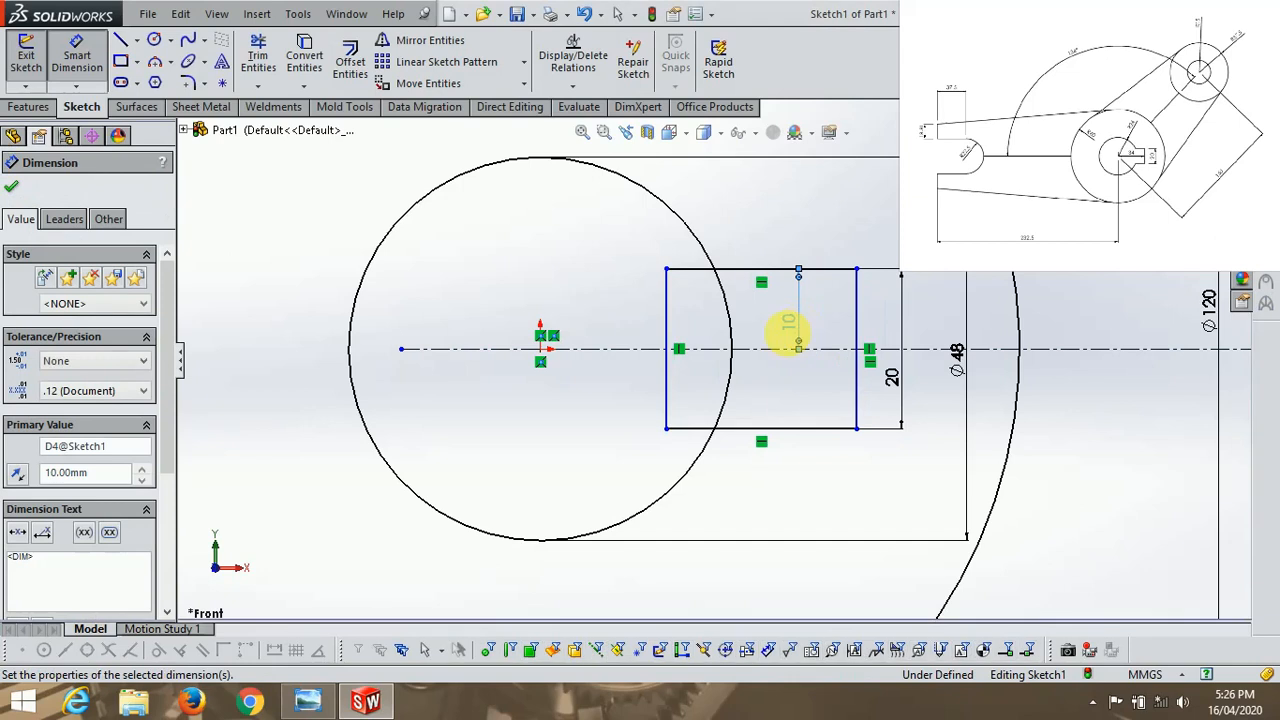
Dimension the horizontal distance from the origin to the rectangle's right edge as 34 mm
left_click(855, 325)
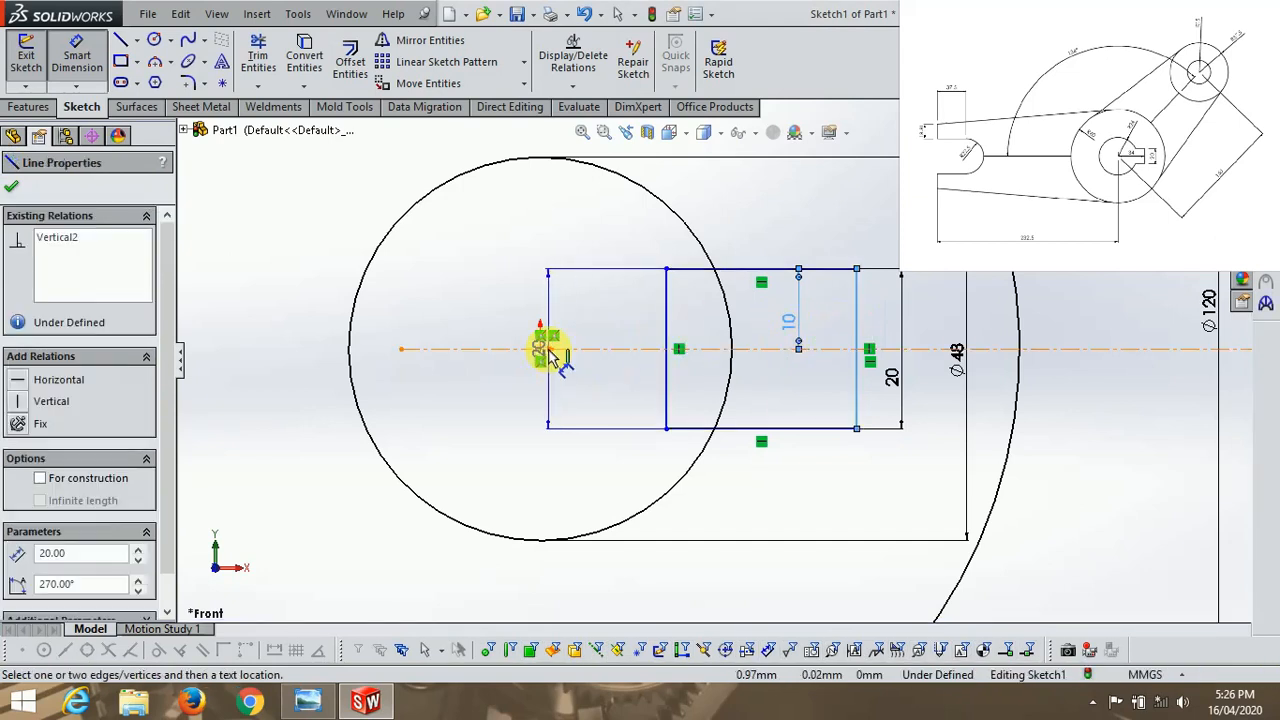
left_click(547, 352)
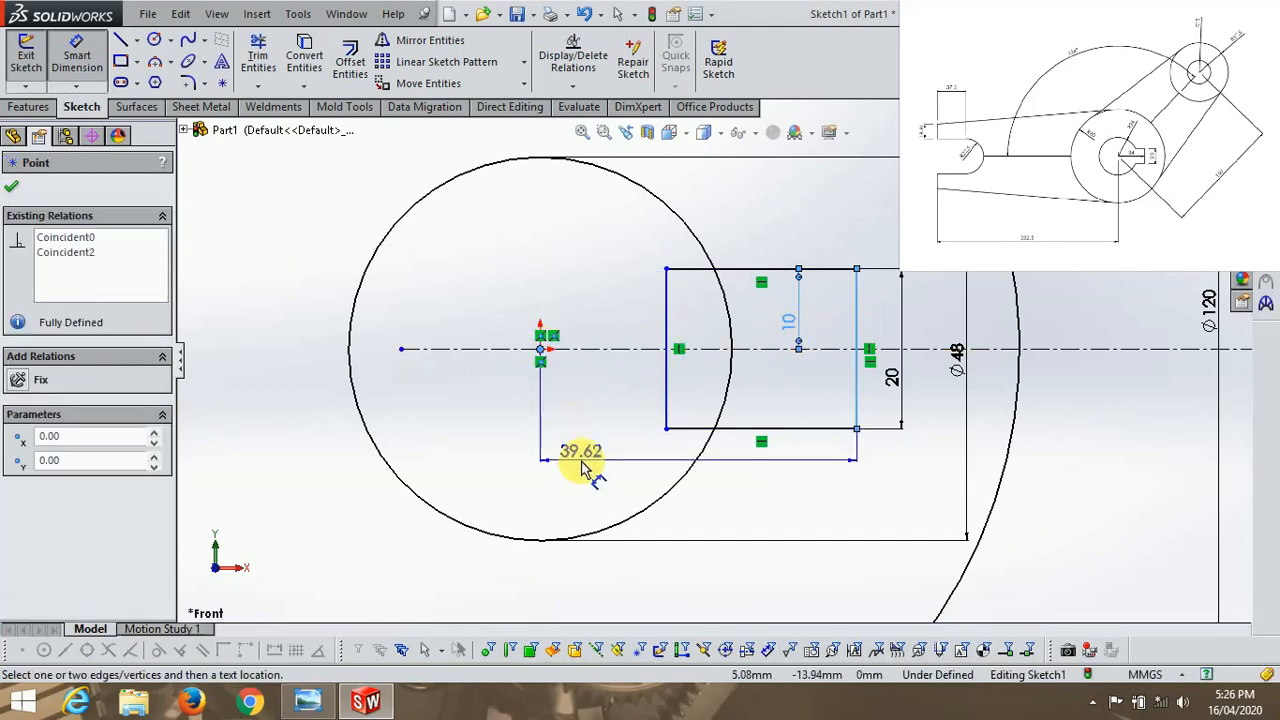
left_click(582, 462)
type("34.")
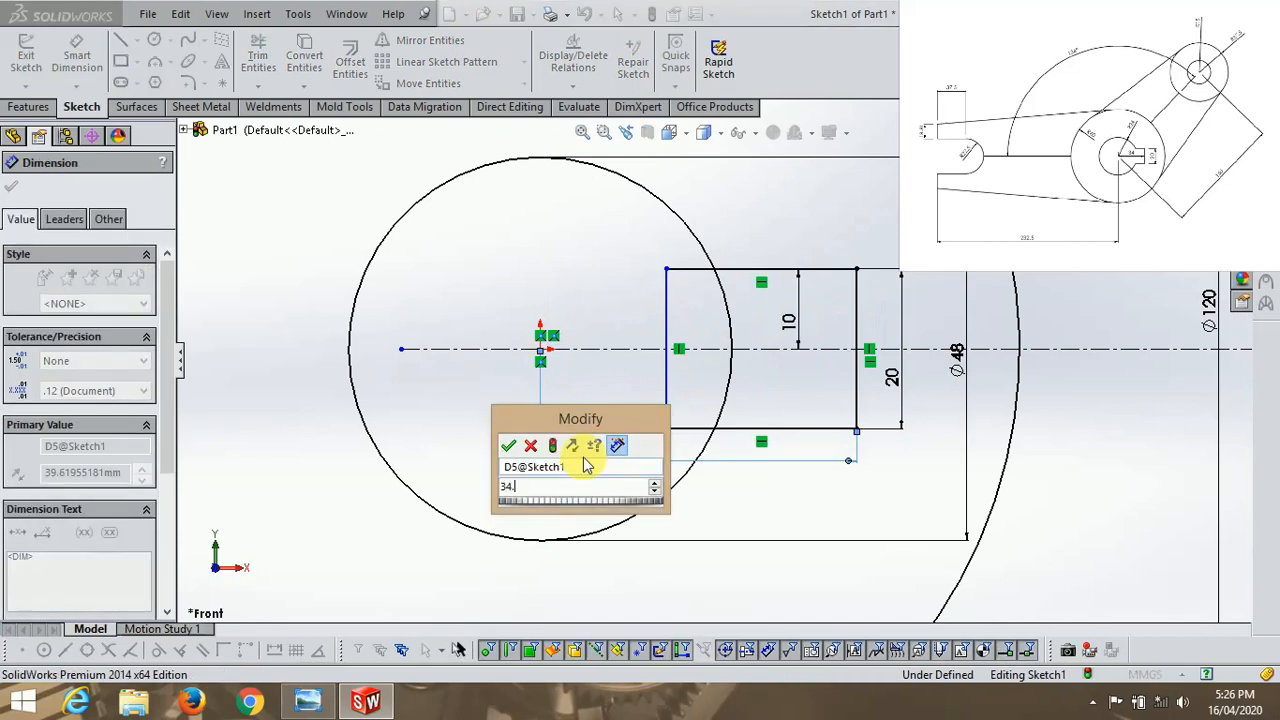
key("Return")
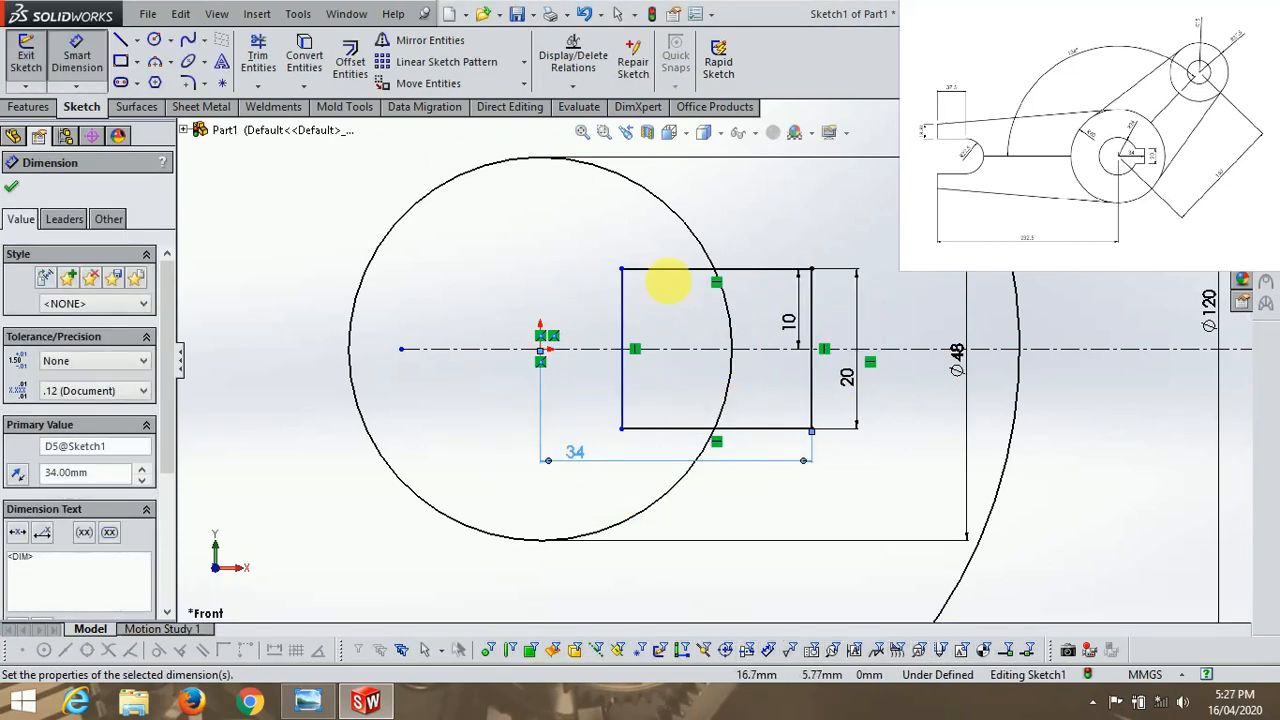
Trim the rectangle portion inside the inner circle and the arc across the keyway opening, and exit the sketch
left_click(258, 60)
mouse_move(680, 285)
left_mouse_down()
mouse_move(623, 320)
mouse_move(615, 405)
mouse_move(730, 410)
left_mouse_up()
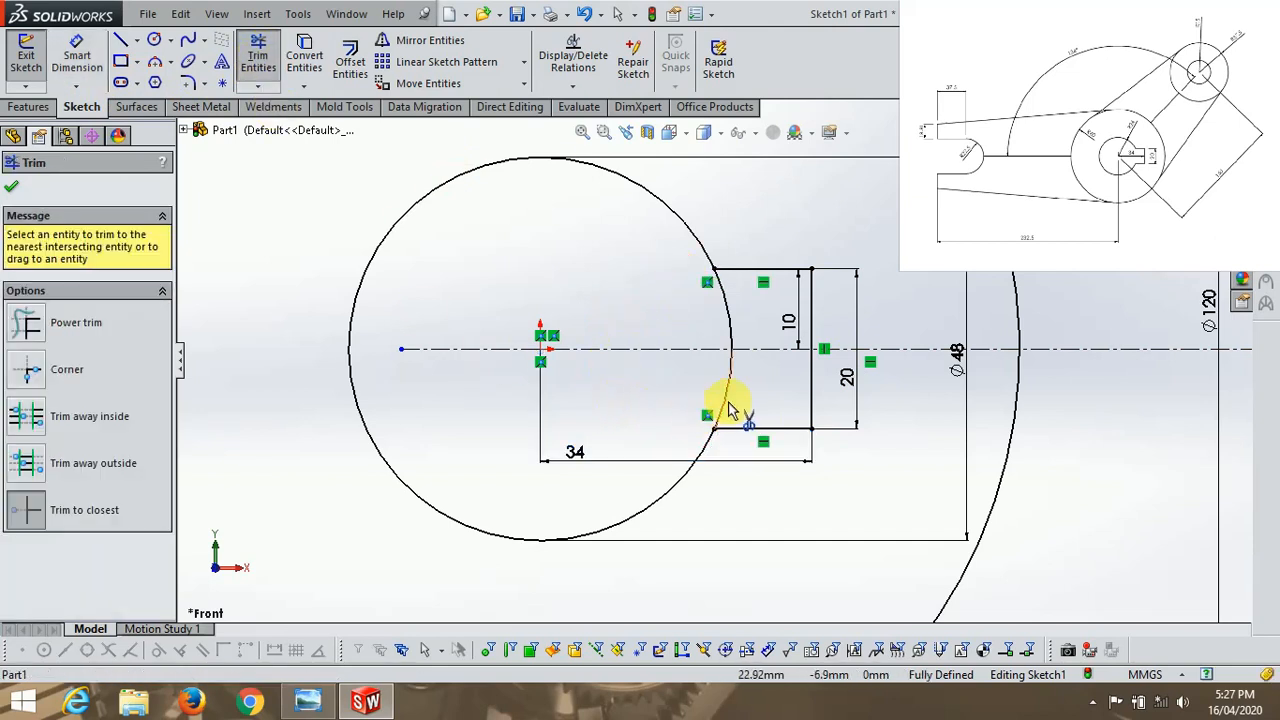
scroll(730, 336, "up", 5)
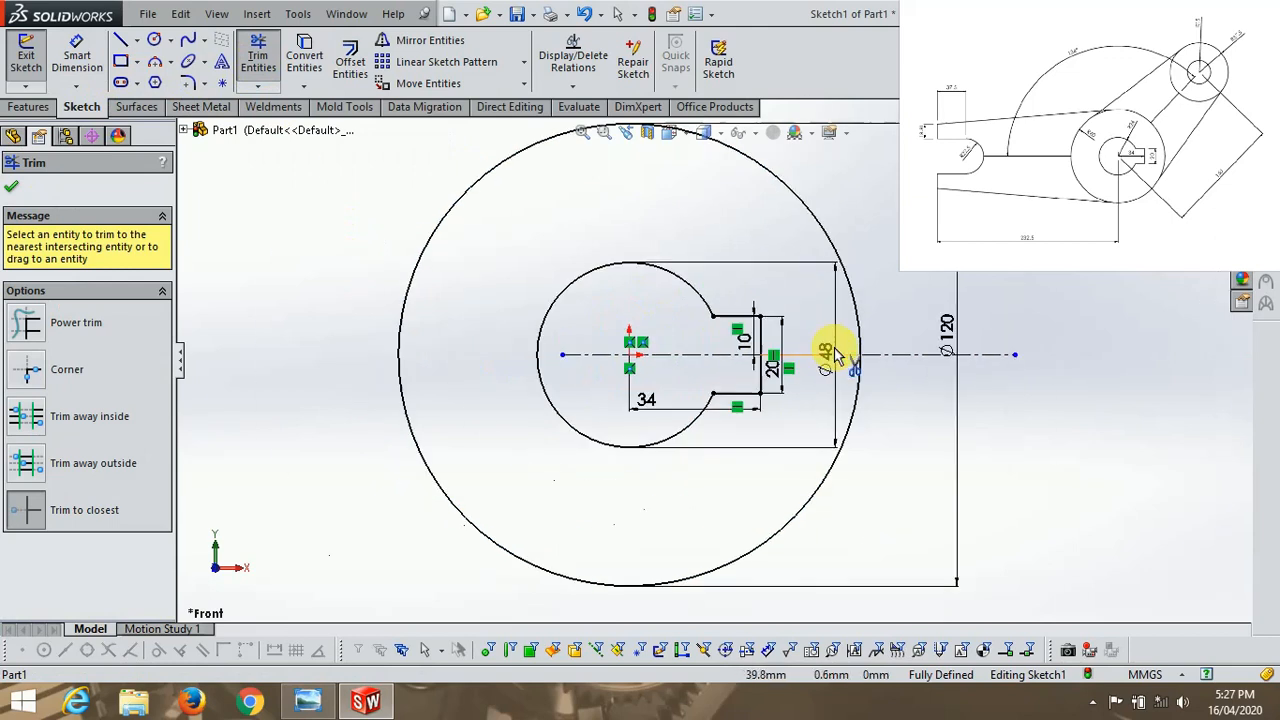
key("Escape")
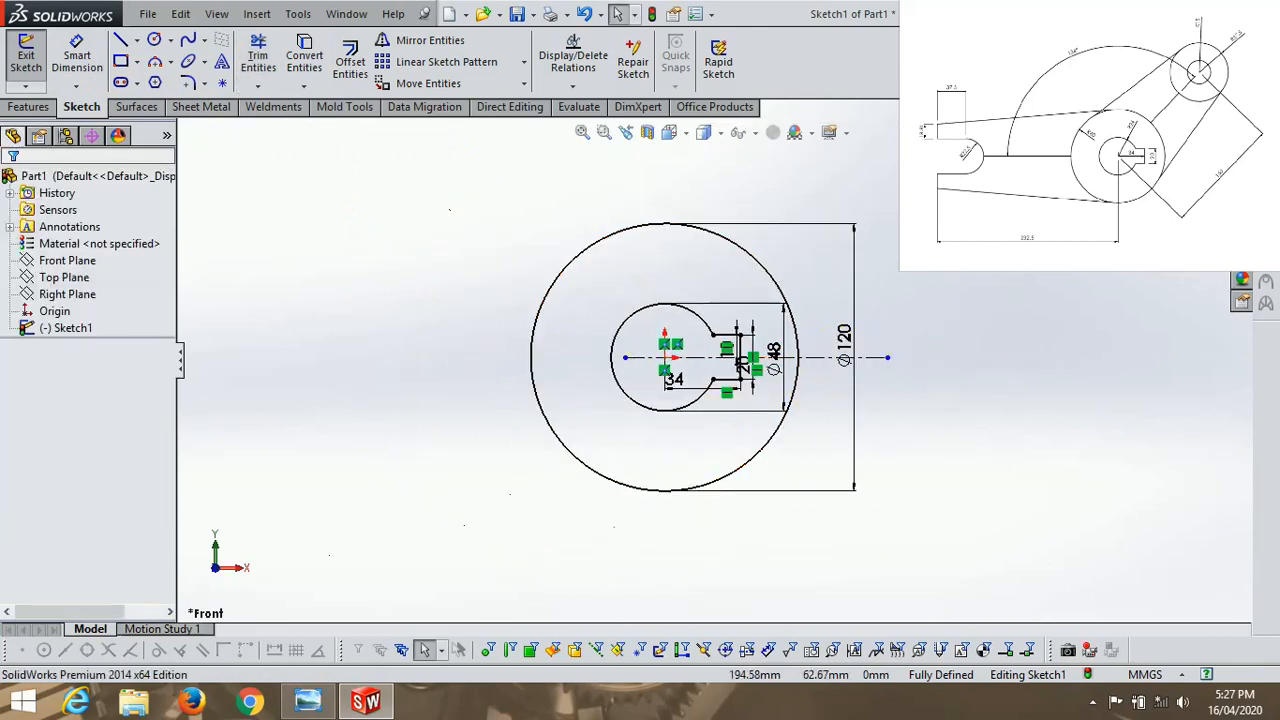
left_click(1226, 148)
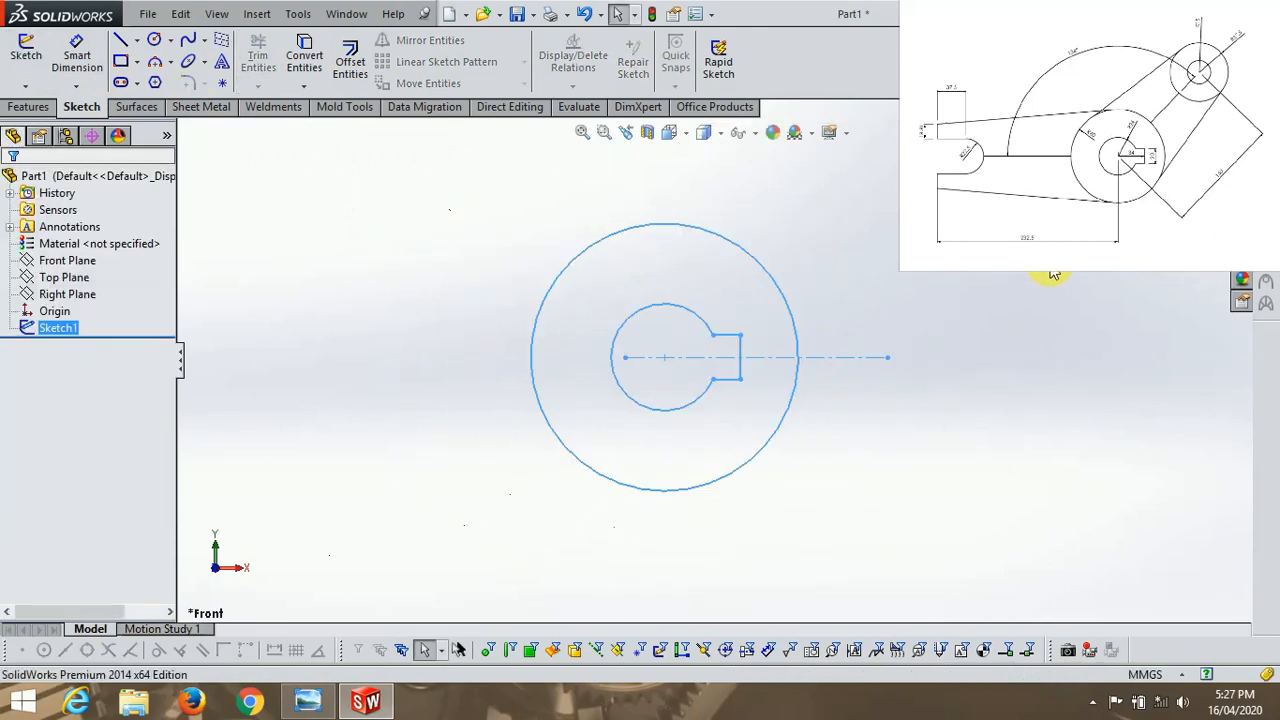
Extrude the ring profile with its keyway 100 mm as a boss, using the Mid Plane end condition
left_click(24, 107)
left_click(34, 60)
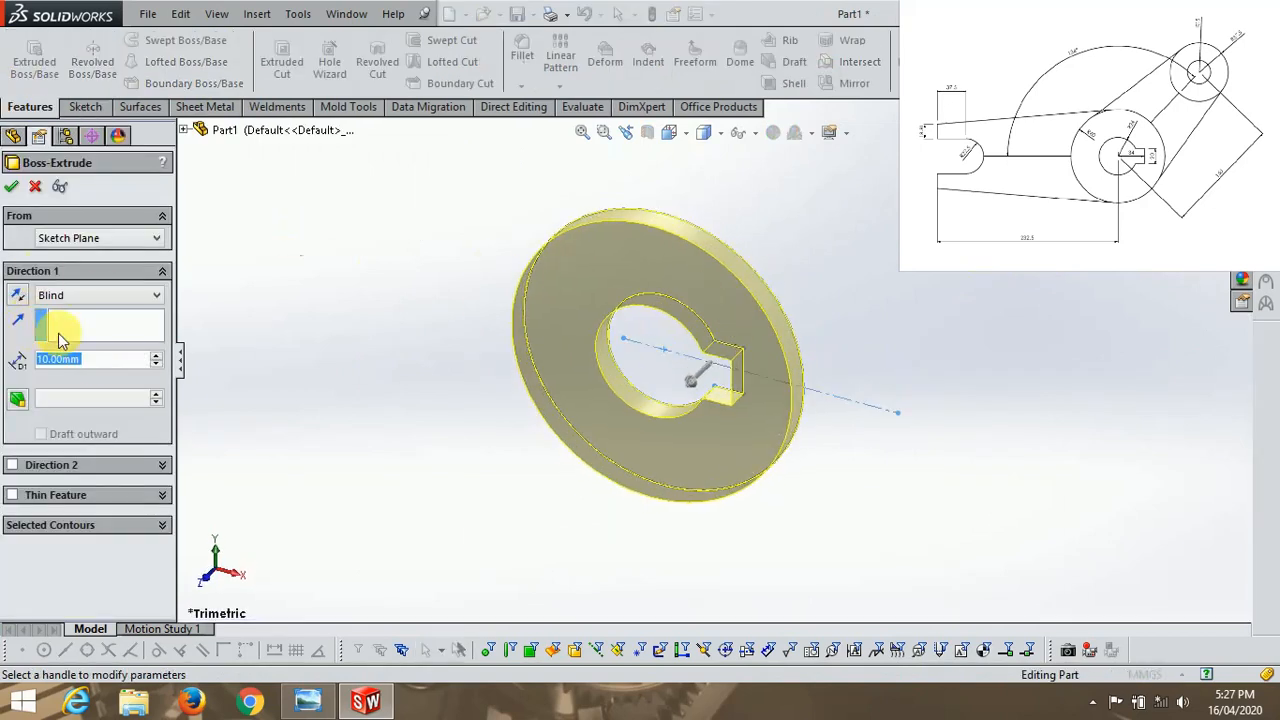
type("100.0")
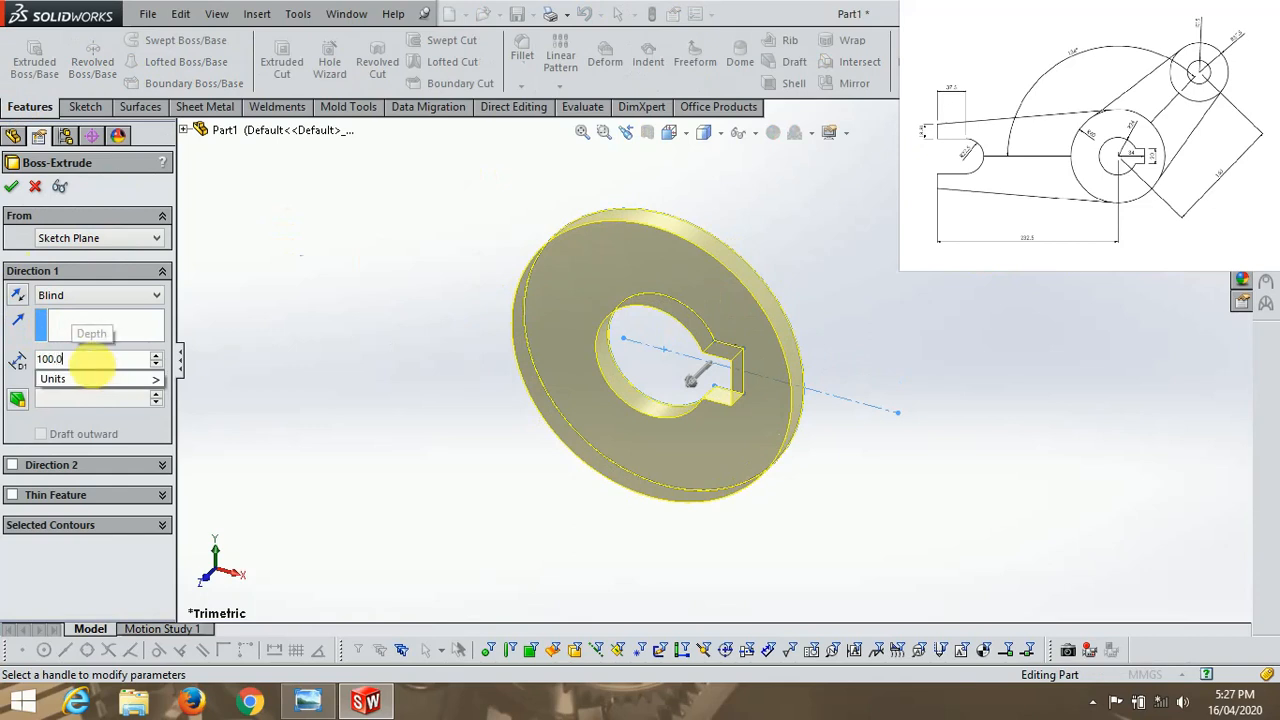
key("Return")
left_click(67, 300)
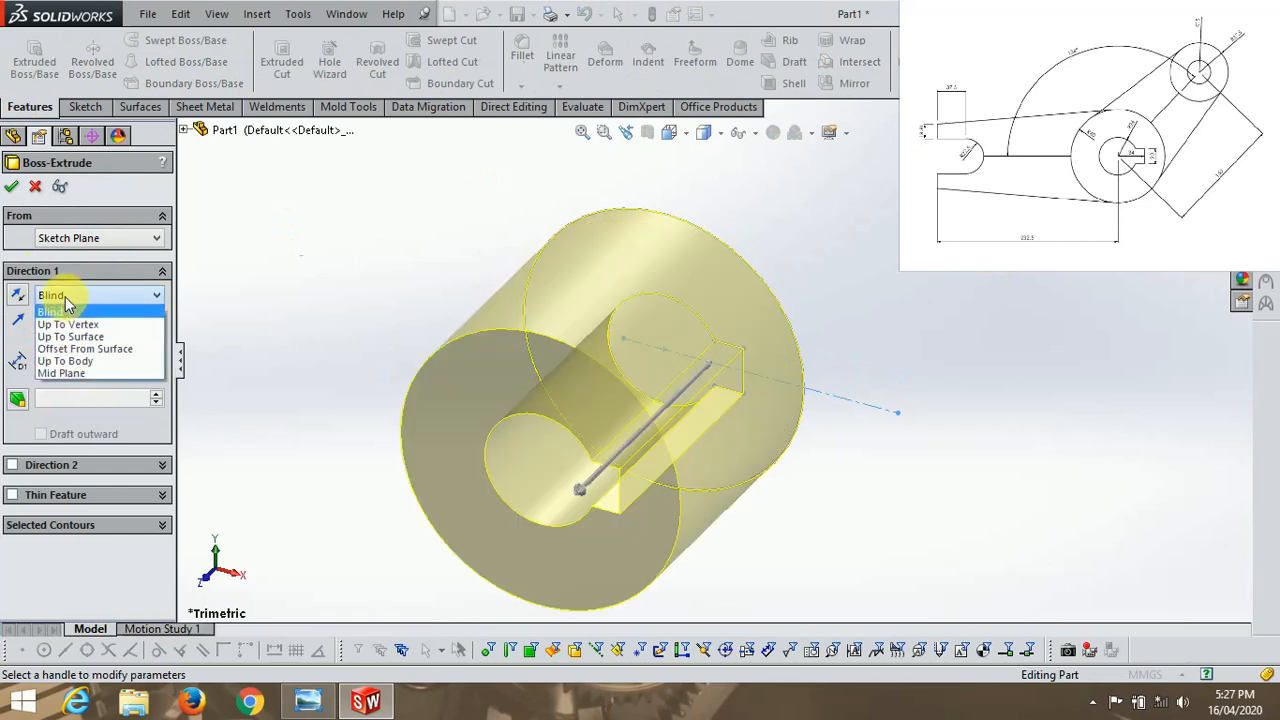
left_click(66, 373)
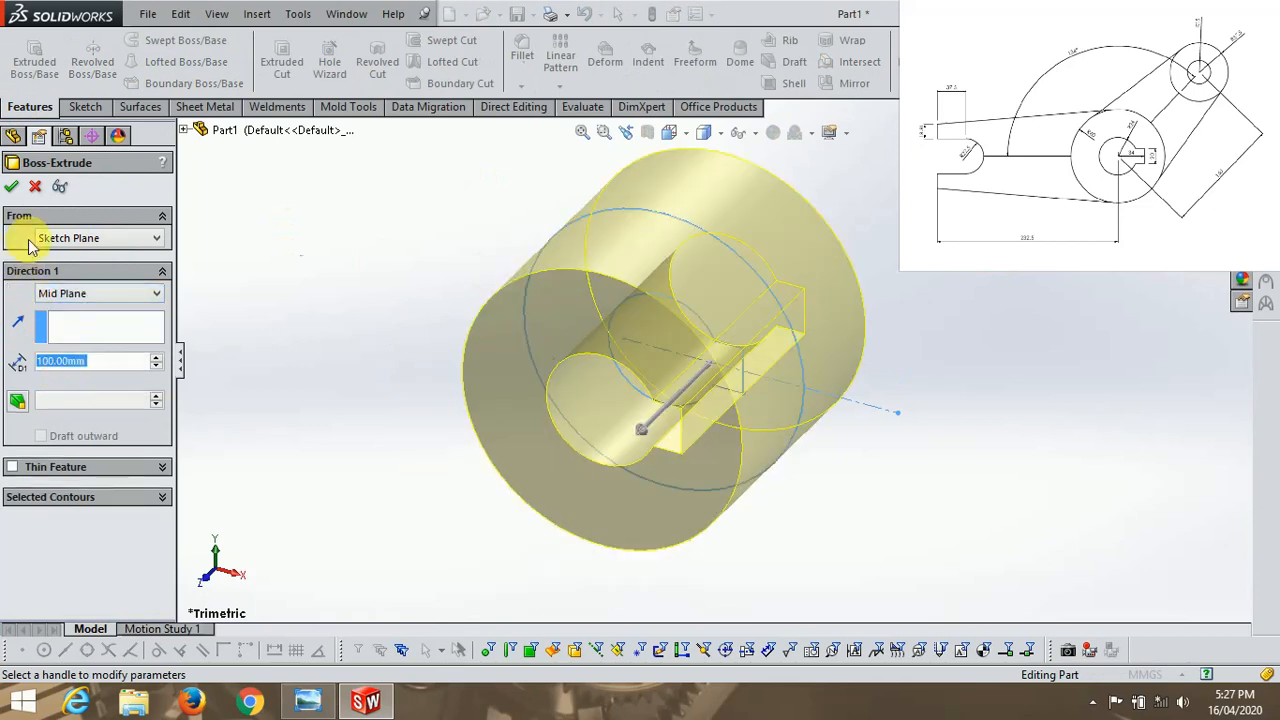
left_click(12, 188)
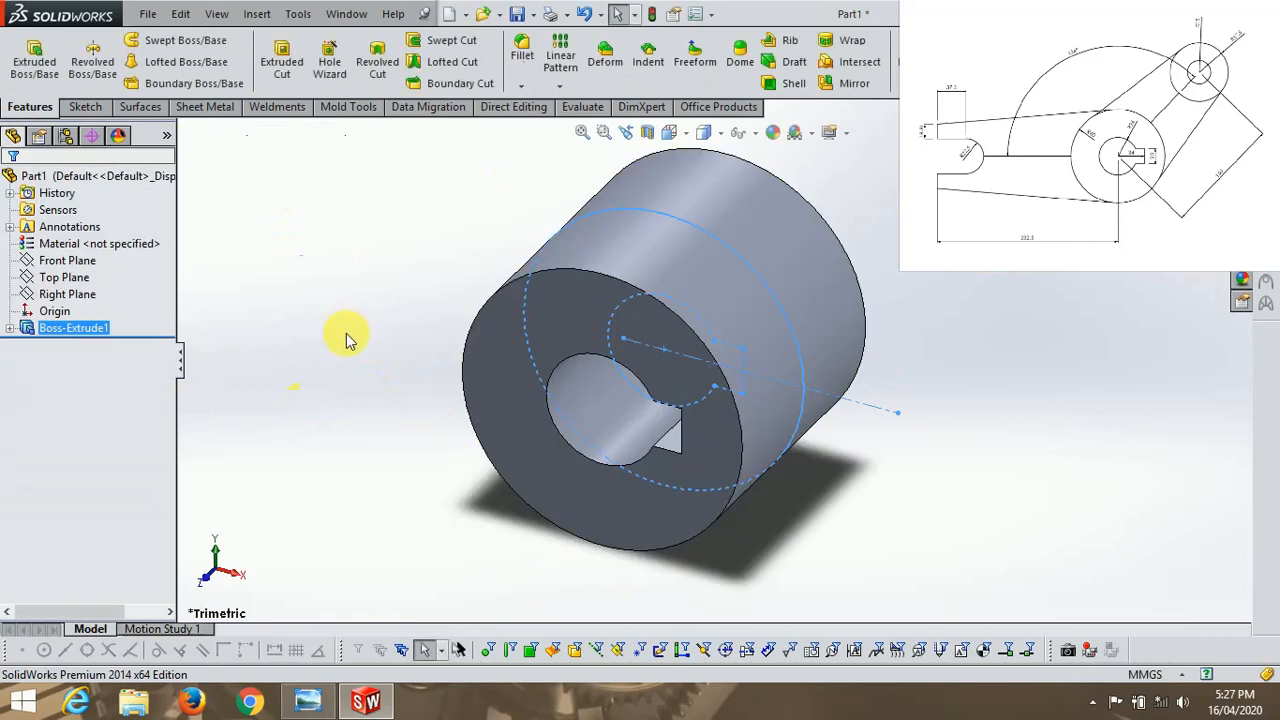
Start a new sketch on the Front Plane and switch to the front view
left_click(84, 106)
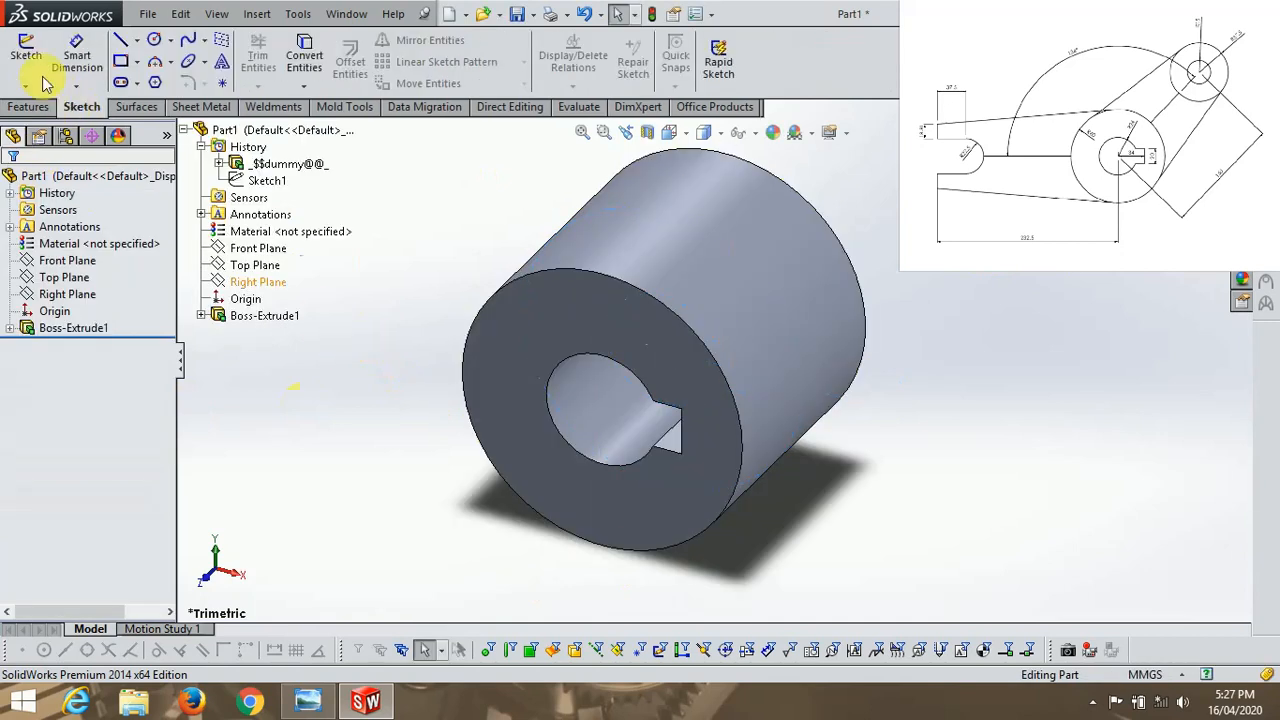
left_click(27, 55)
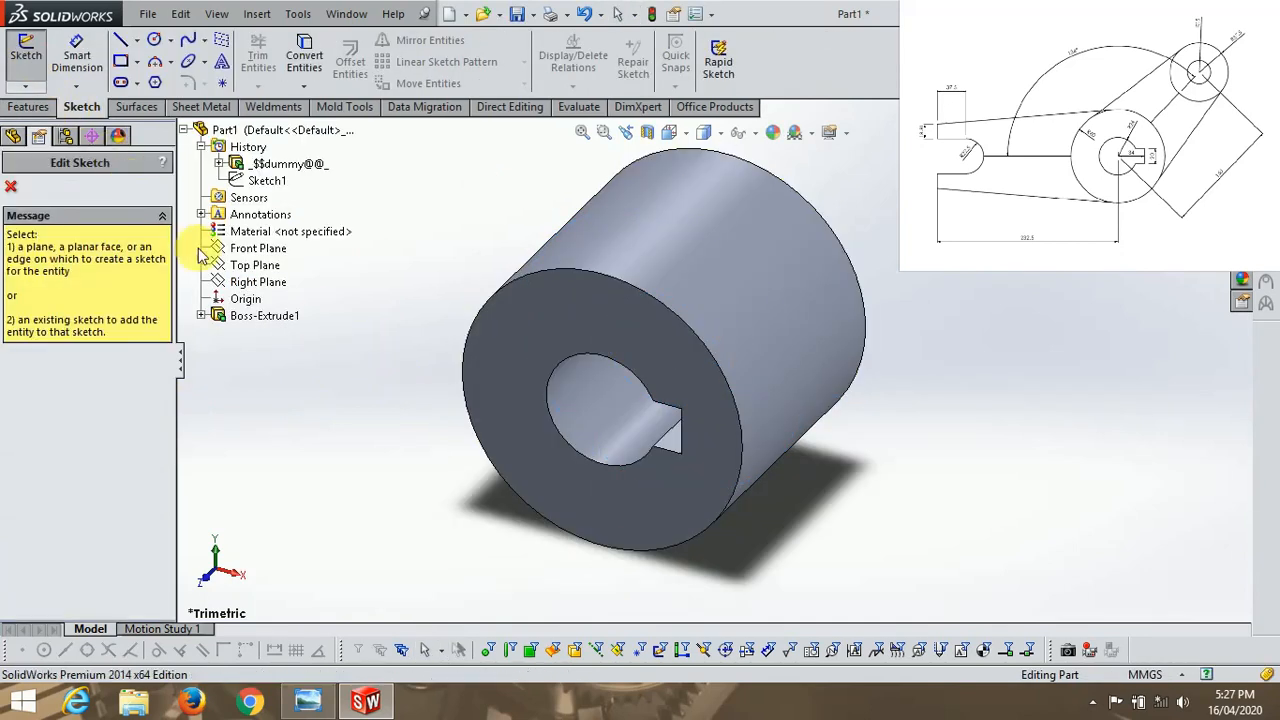
left_click(266, 250)
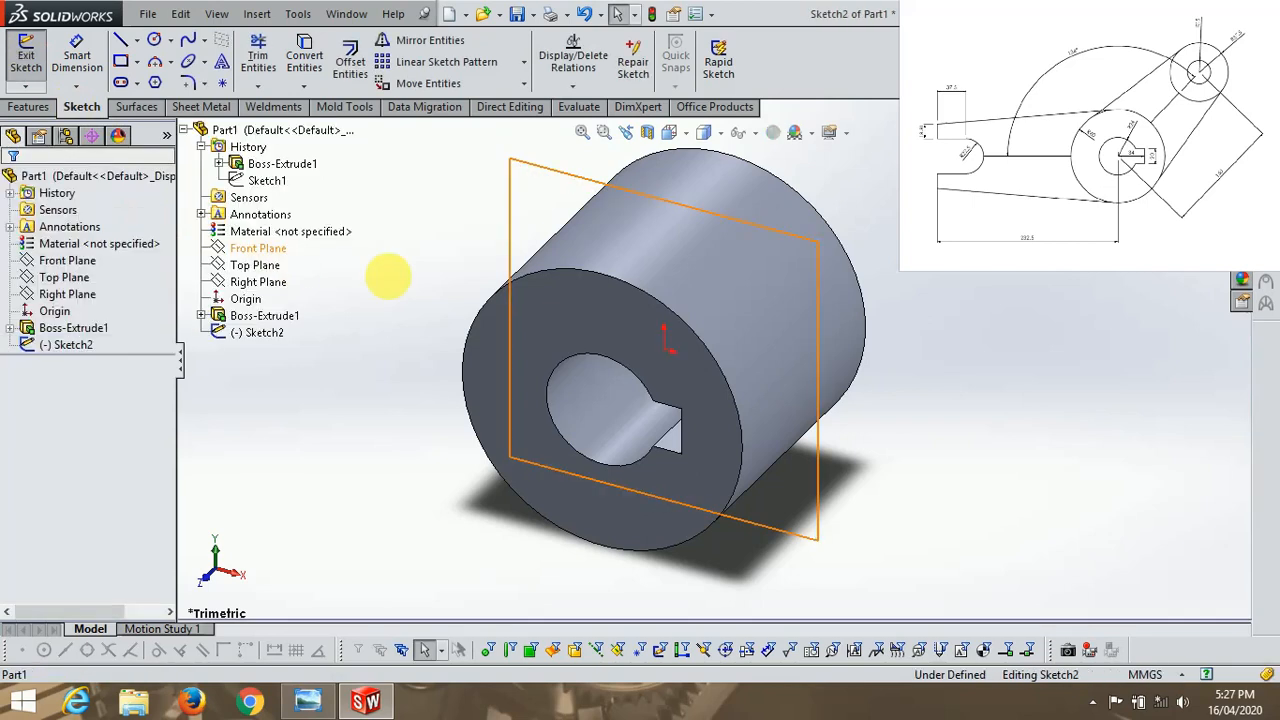
left_click(668, 132)
left_click(690, 178)
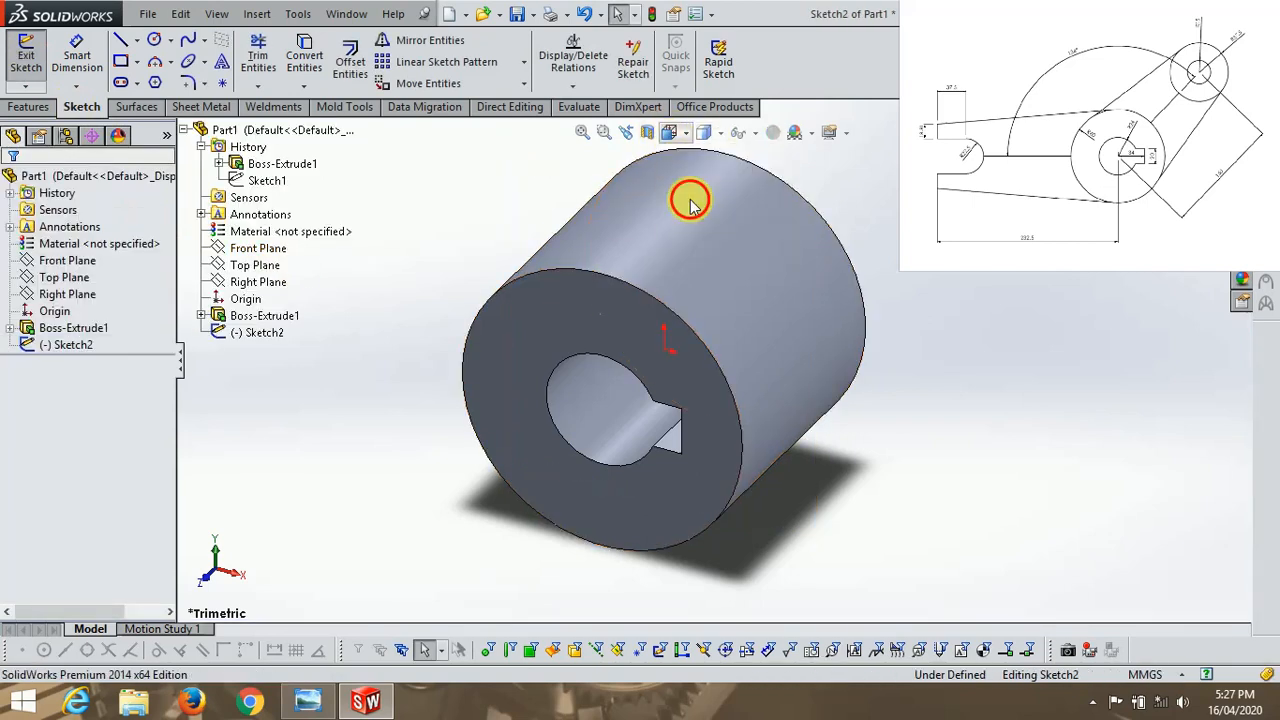
scroll(810, 288, "down", 2)
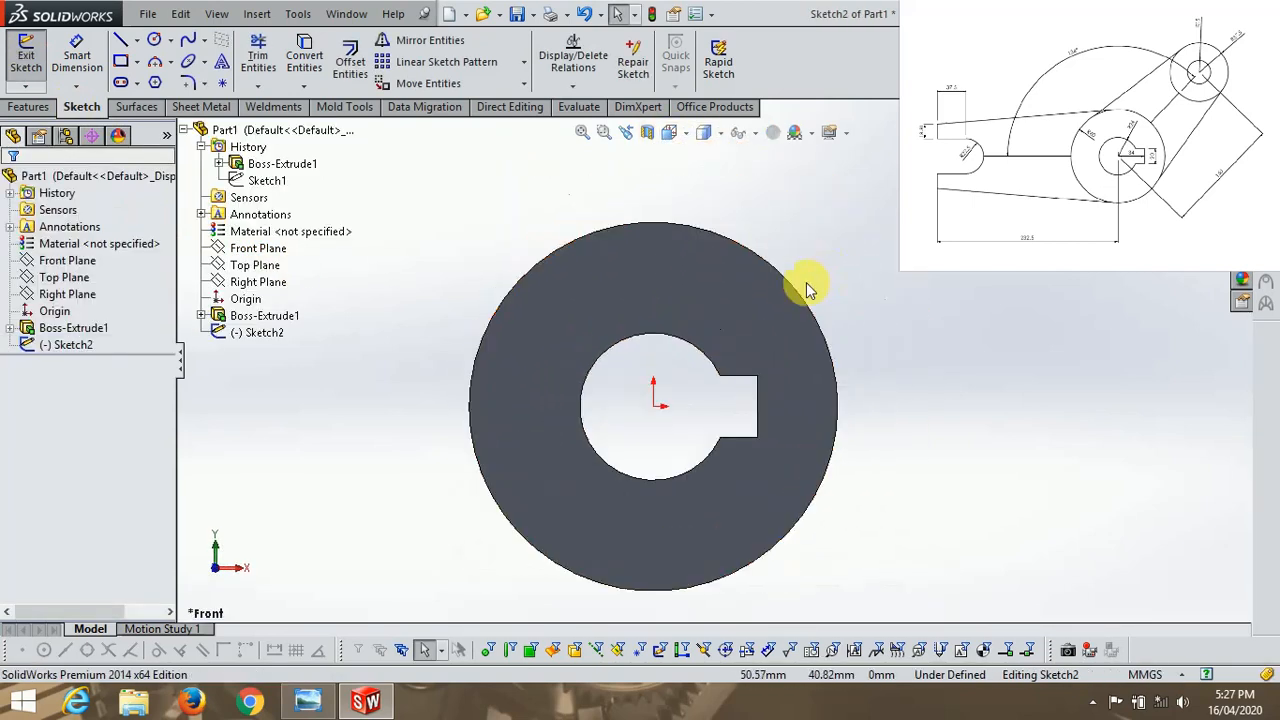
Check the exercise drawing, then sketch a horizontal construction centerline through the origin, extending past the hub on both sides
scroll(814, 277, "up", 3)
left_click(365, 700)
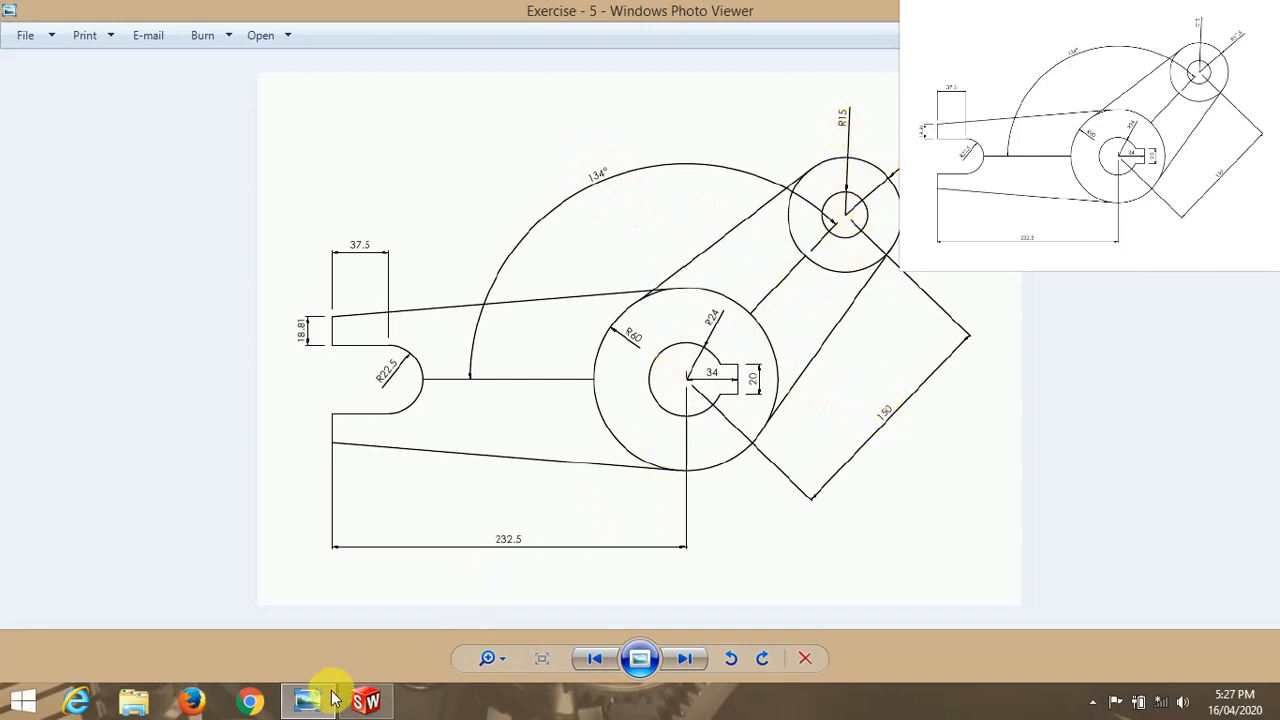
left_click(365, 703)
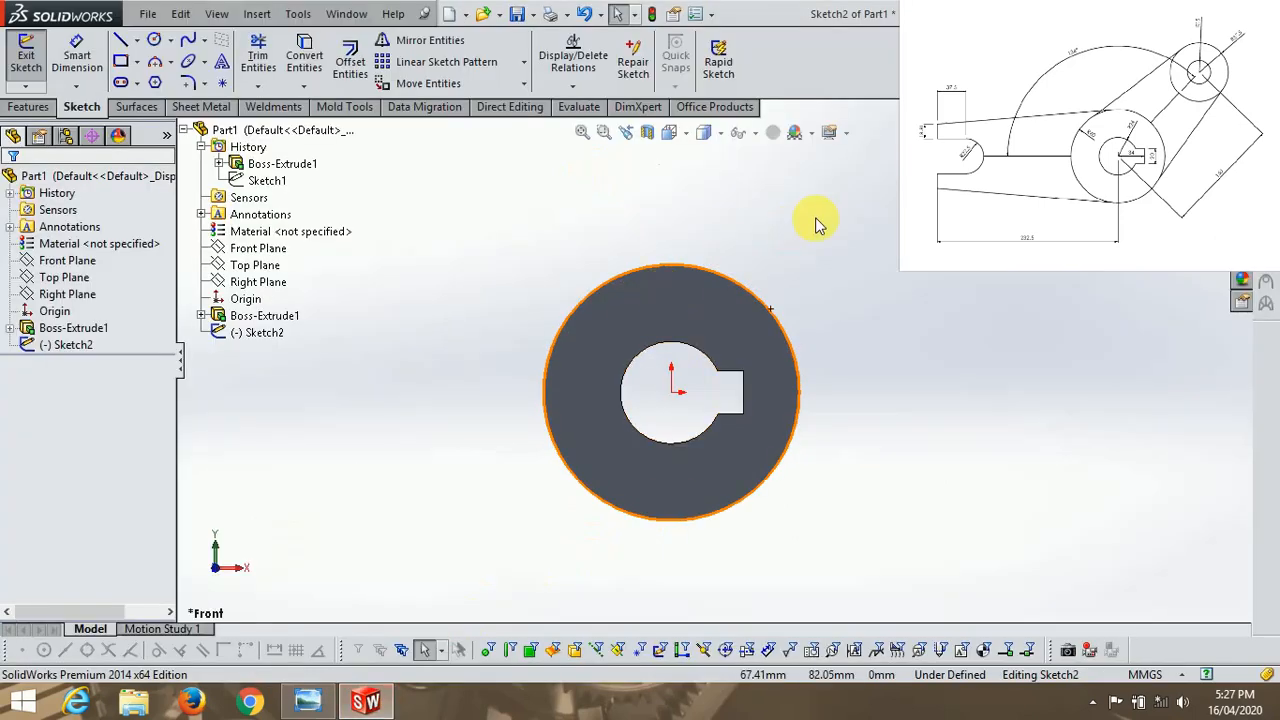
left_click(138, 42)
left_click(158, 83)
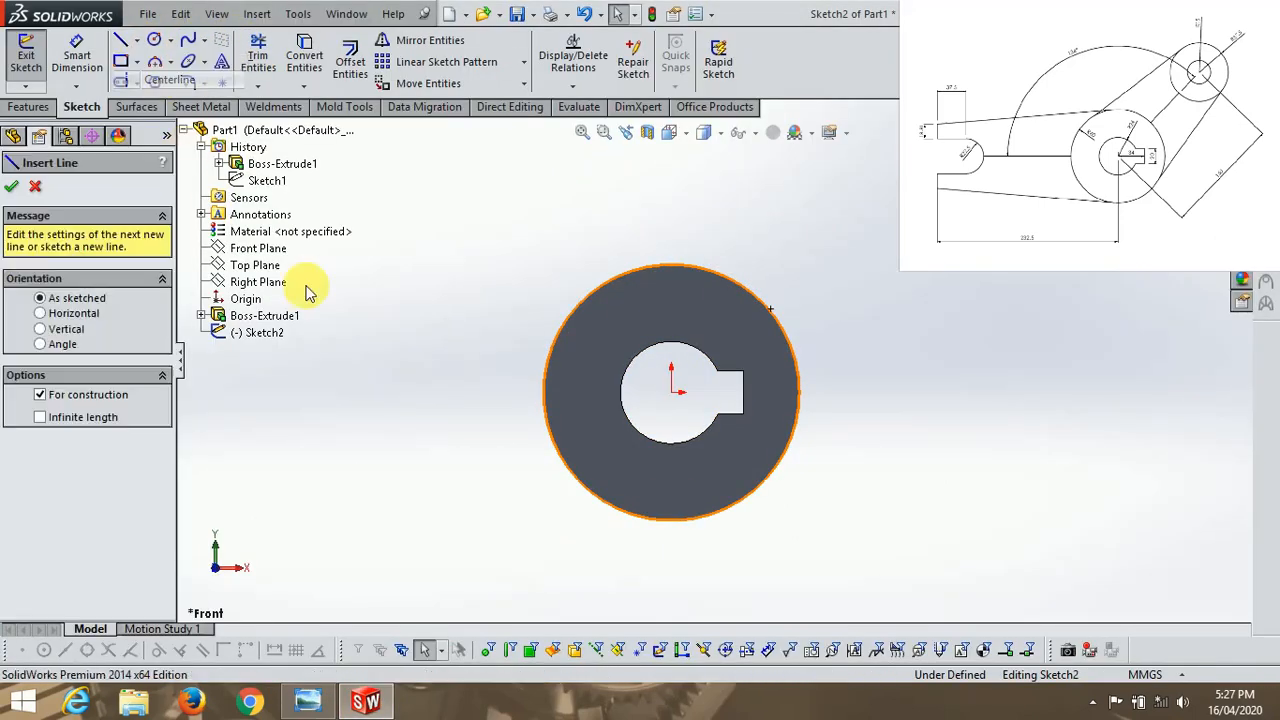
left_click(390, 392)
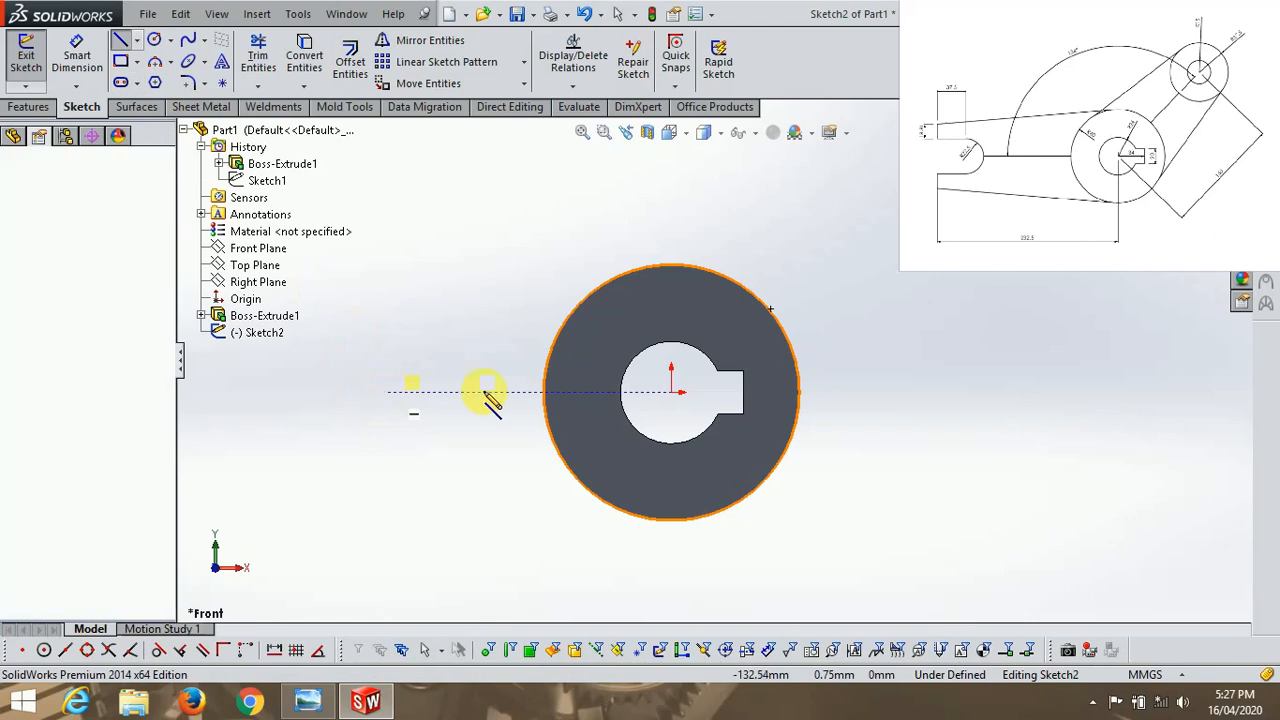
left_click(1096, 392)
key("Escape")
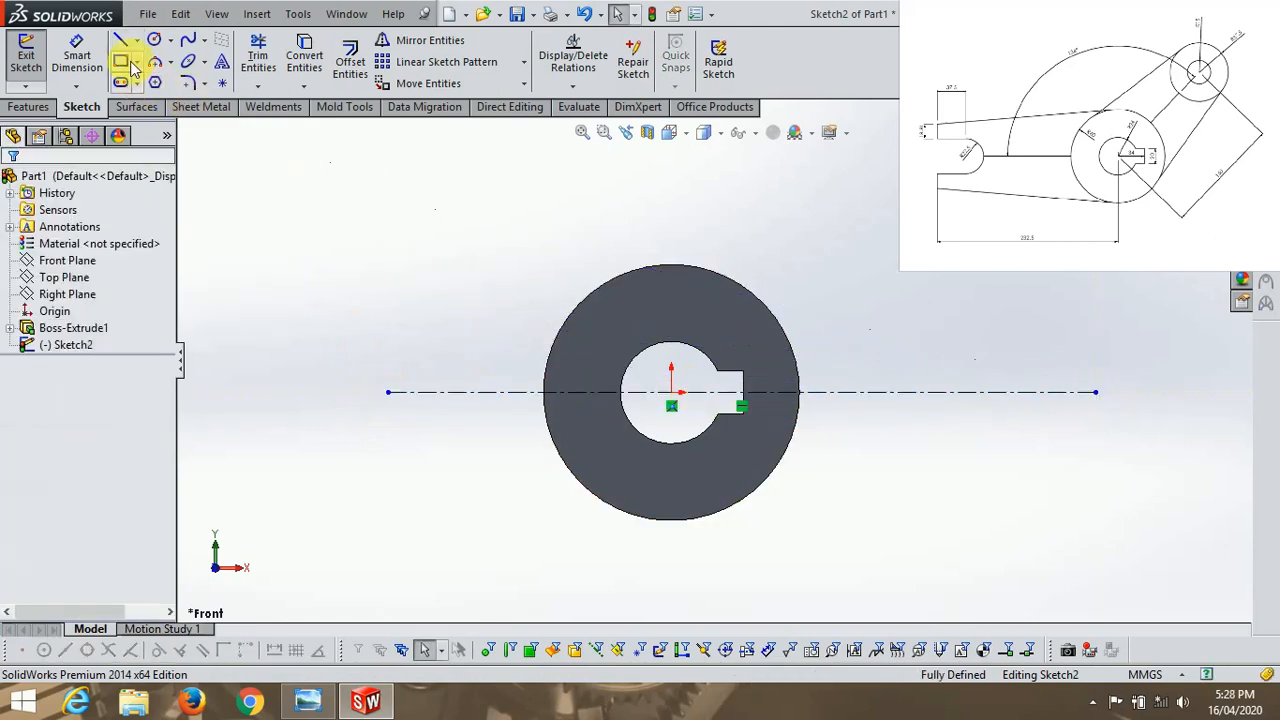
Sketch a second centerline about 204 mm long from the origin, sloping up to the right at about 35°
left_click(137, 42)
left_click(158, 83)
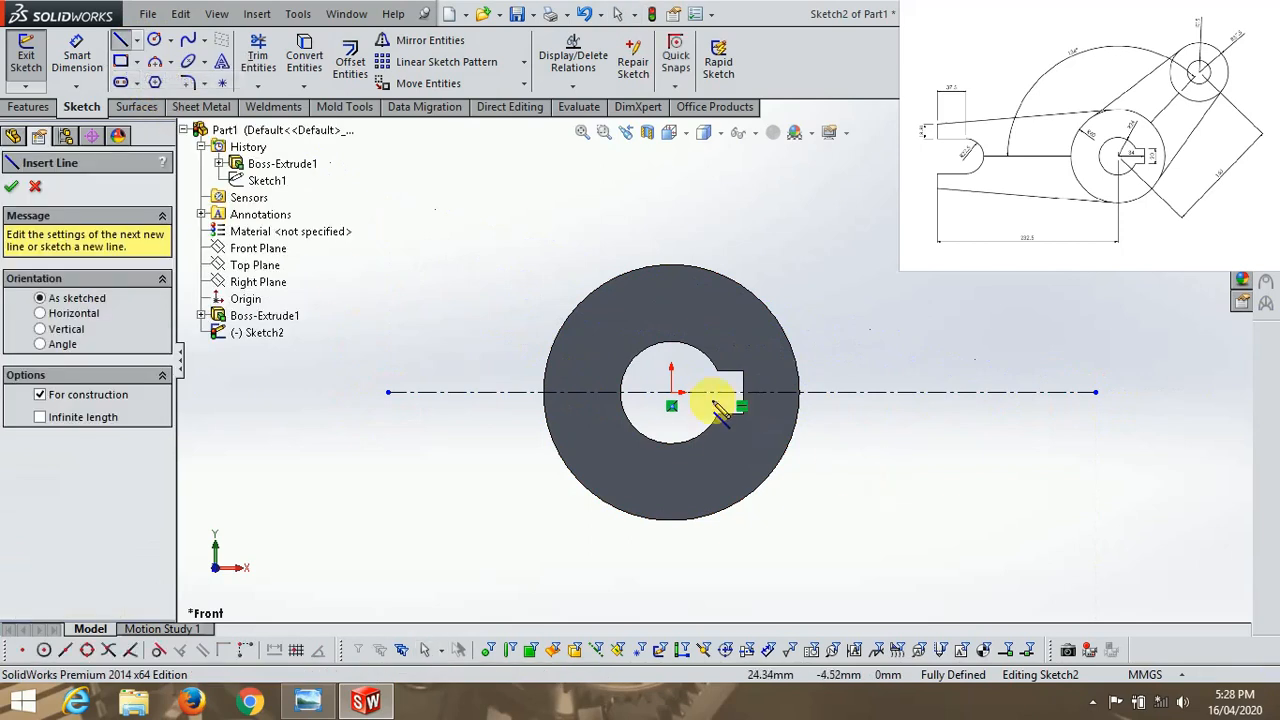
left_click(672, 392)
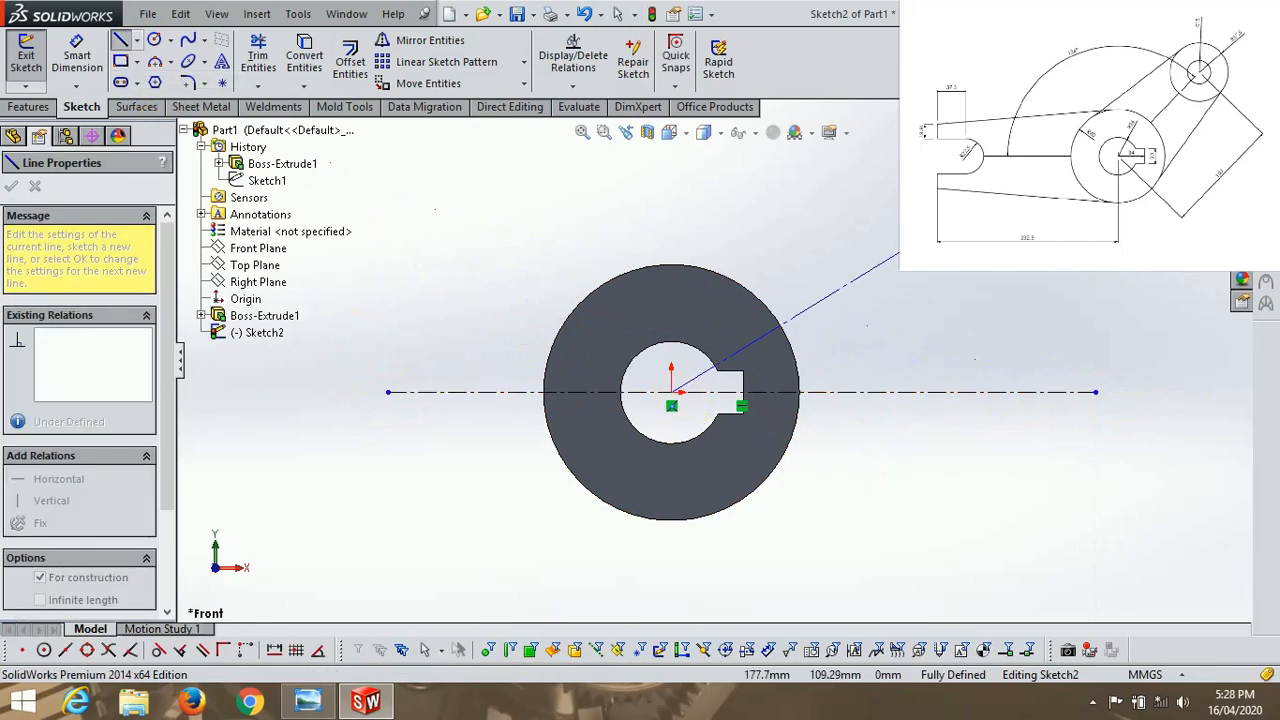
left_click(1027, 140)
key("Escape")
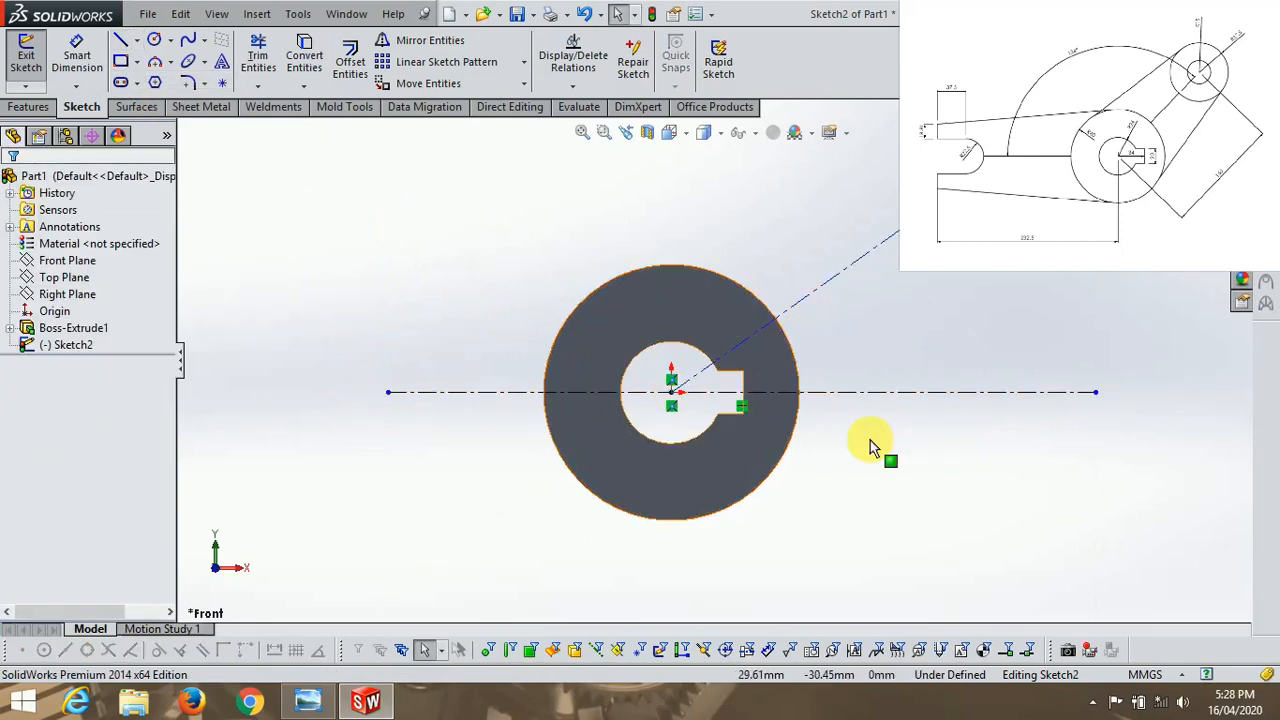
Dimension the angle between the sloping centerline and the left half of the horizontal centerline as 134°
left_click(77, 58)
left_click(822, 293)
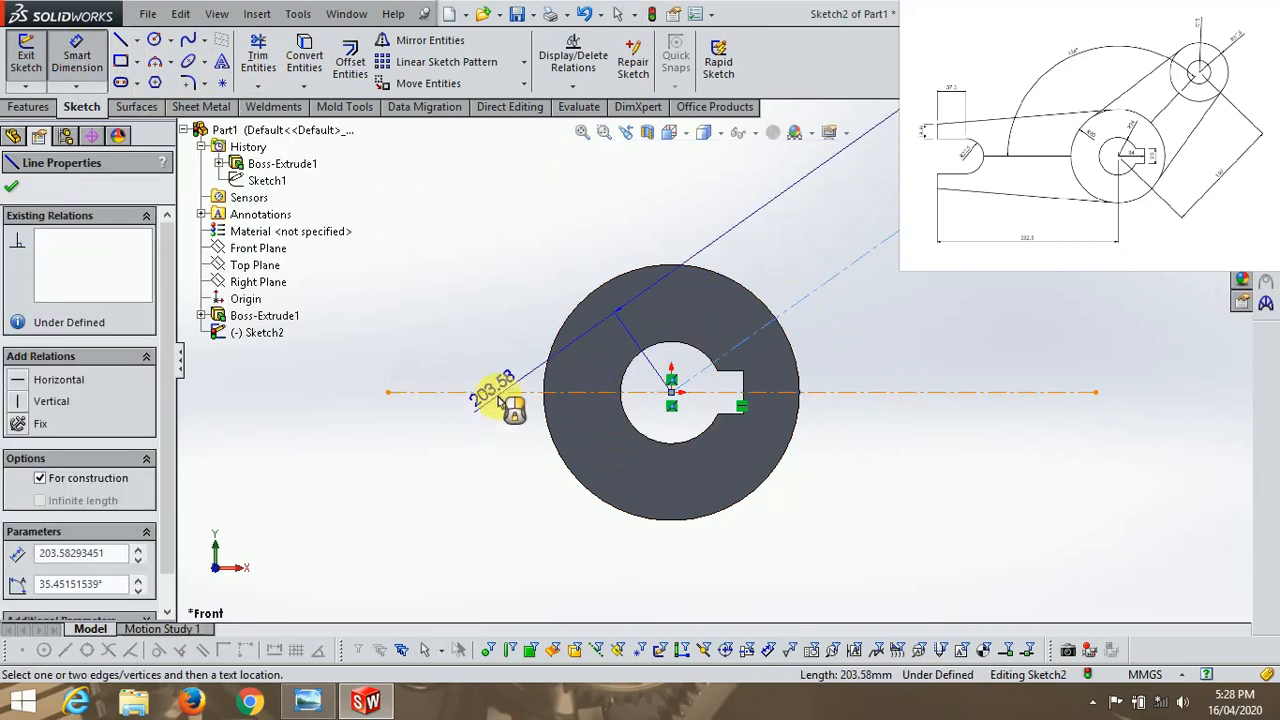
left_click(509, 390)
left_click(553, 250)
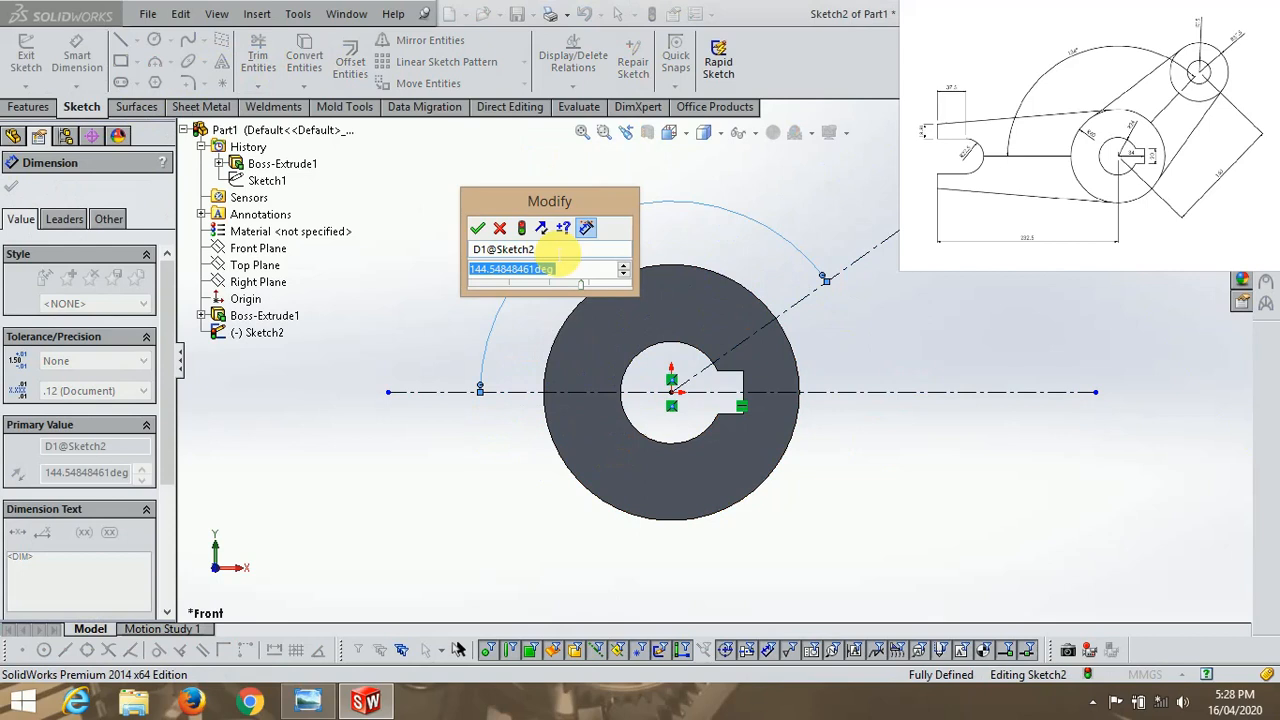
type("134")
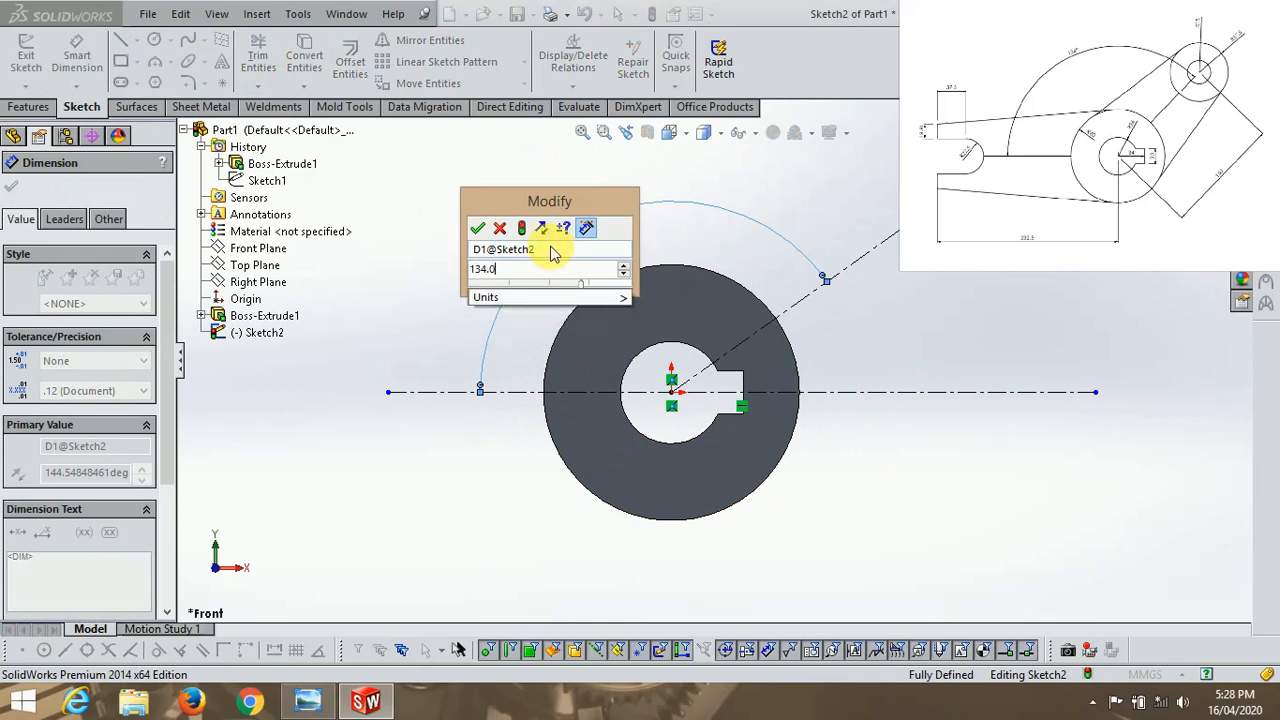
key("Return")
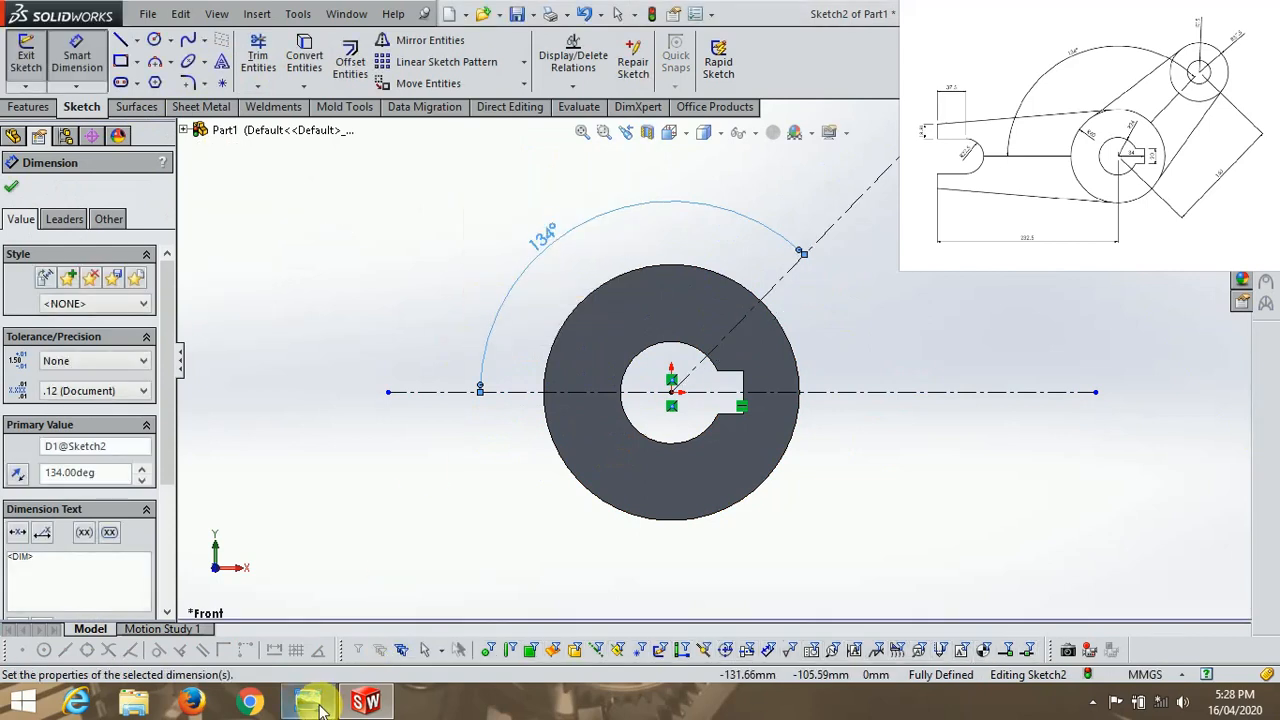
Draw two concentric circles with radii of about 20 and 38 mm on the sloping centerline, about 154 mm from the origin
left_click(318, 708)
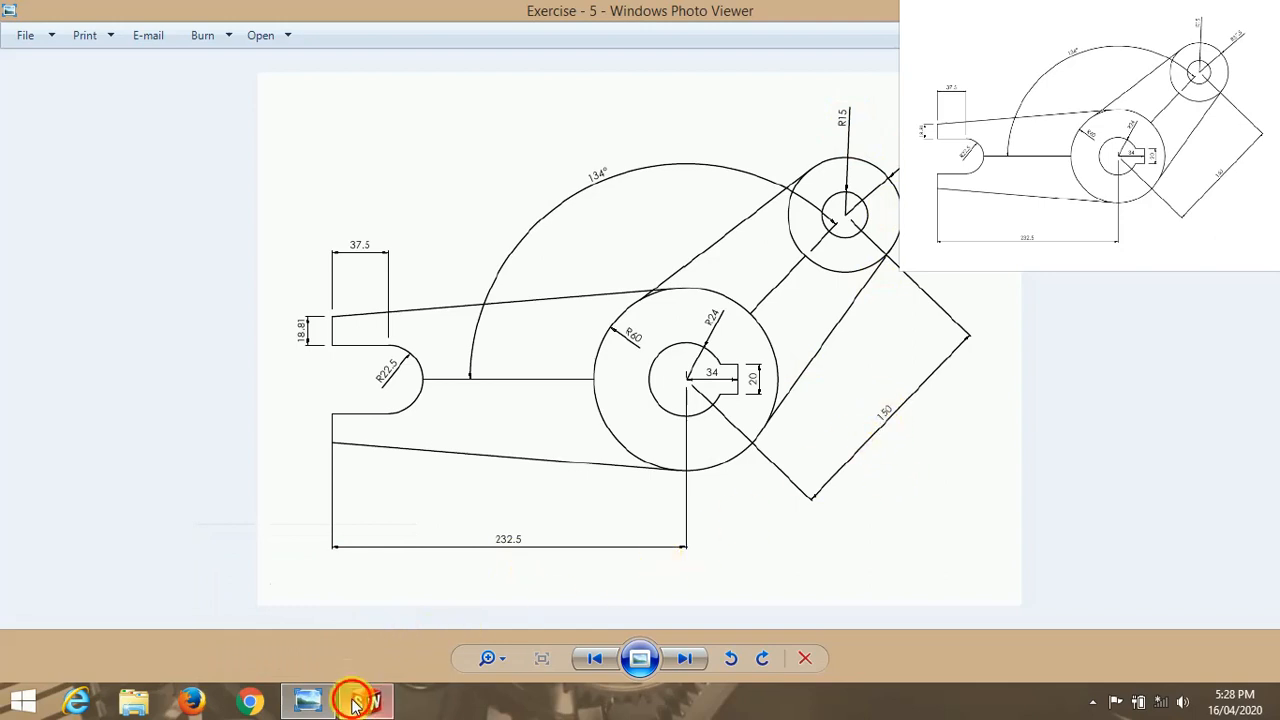
left_click(355, 705)
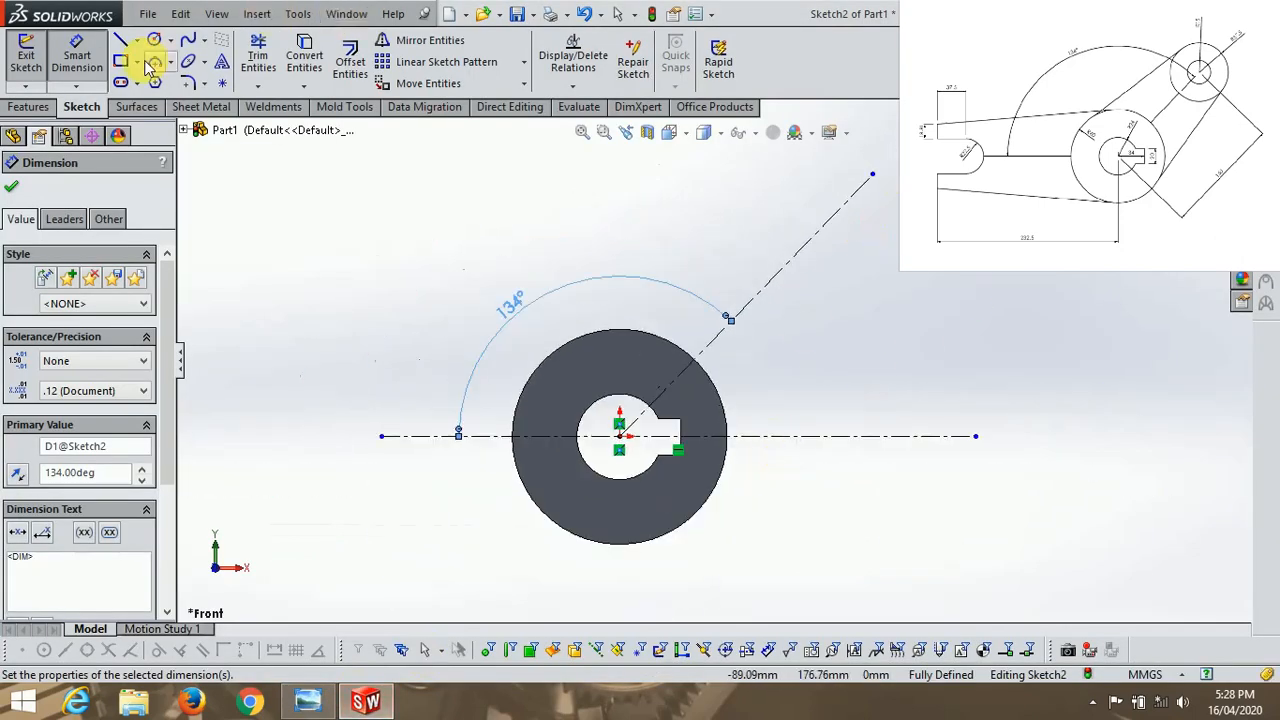
left_click(155, 40)
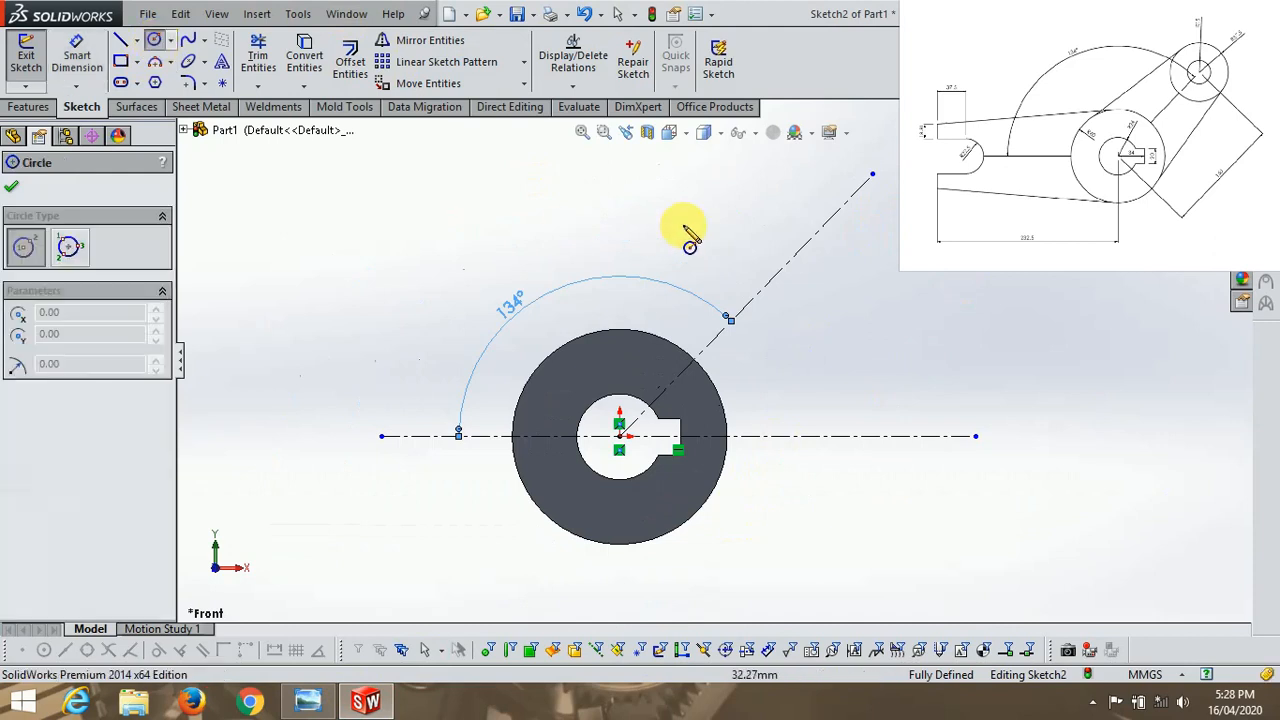
left_click(812, 240)
left_click(822, 268)
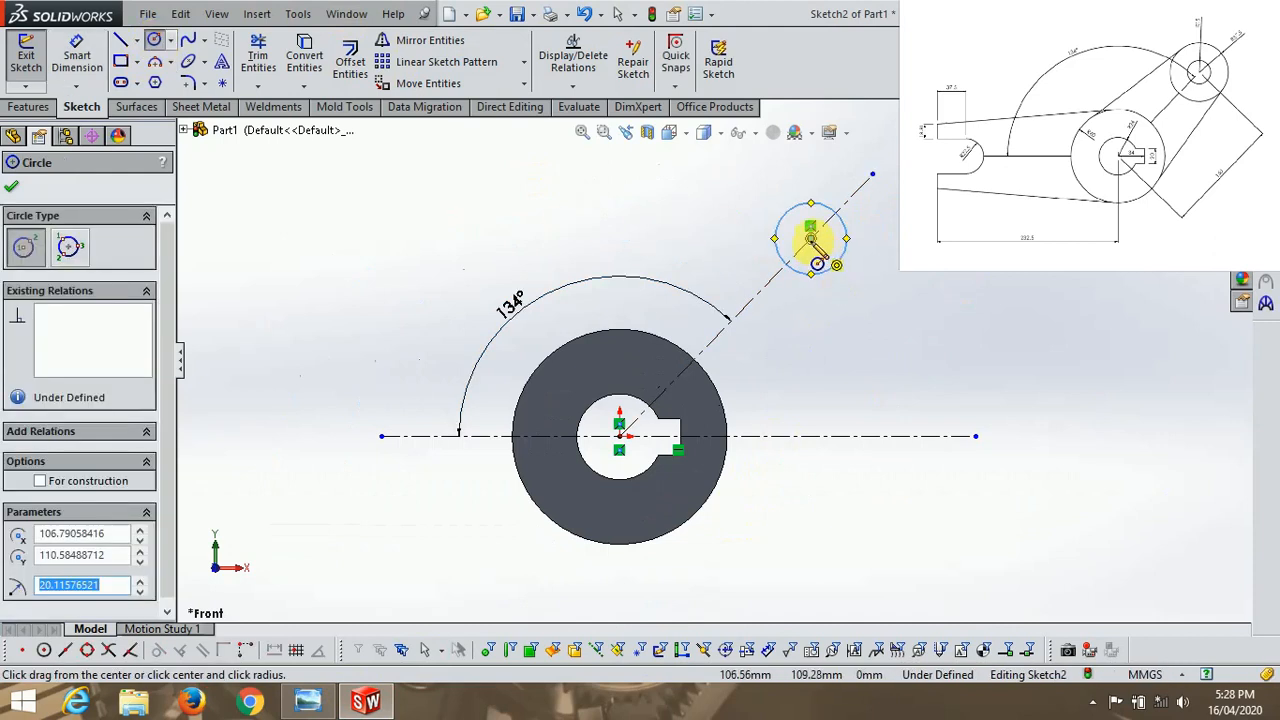
left_click(810, 238)
left_click(852, 290)
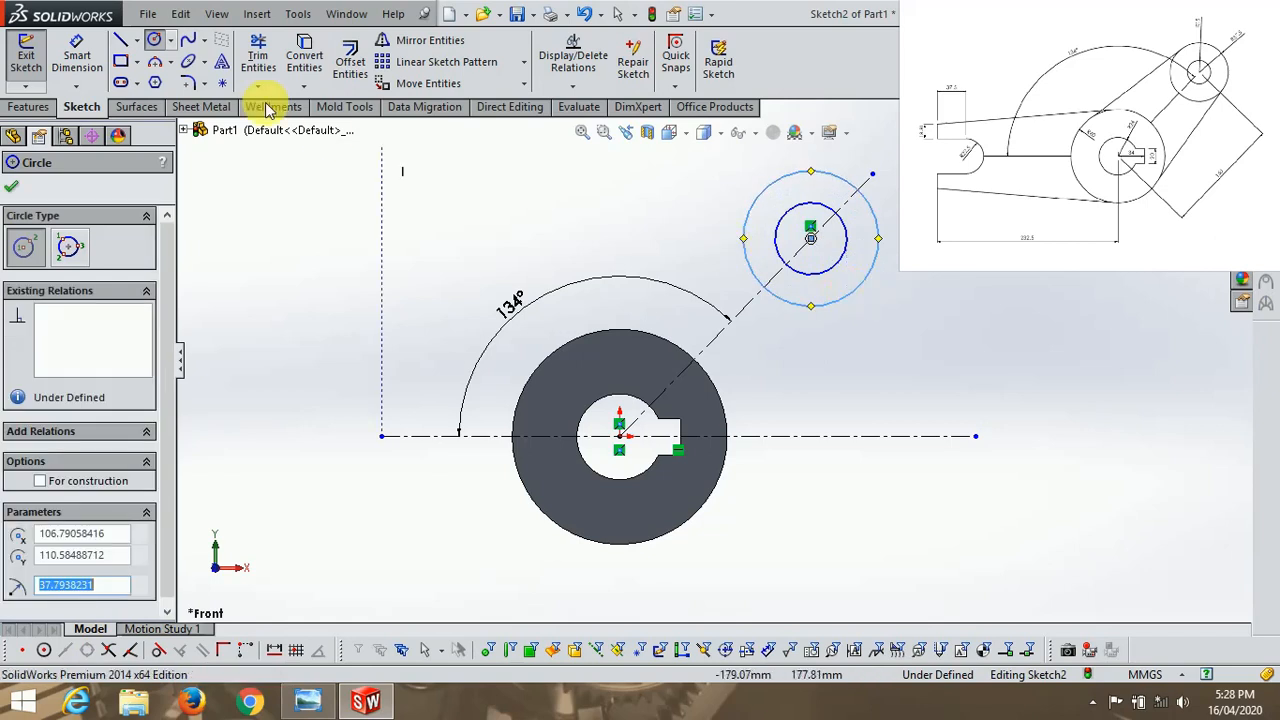
Dimension the inner circle on the sloping centerline with a diameter of 30 mm
left_click(77, 55)
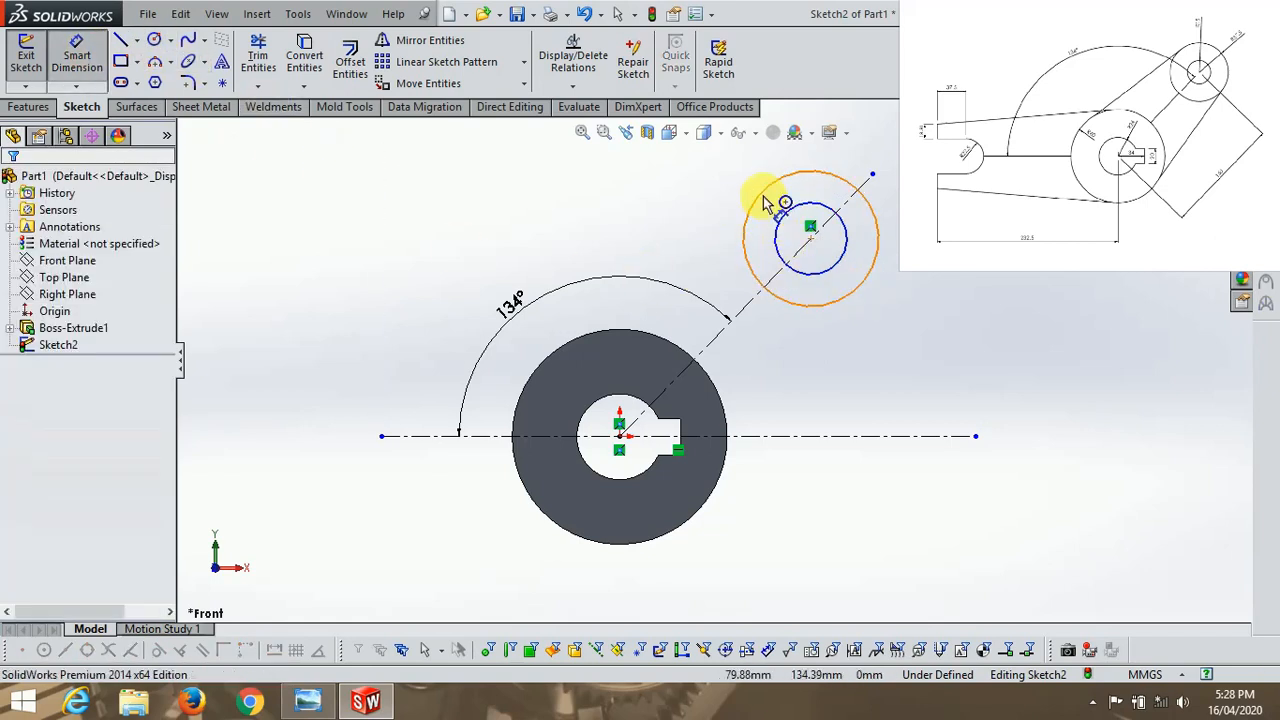
left_click(787, 211)
left_click(932, 258)
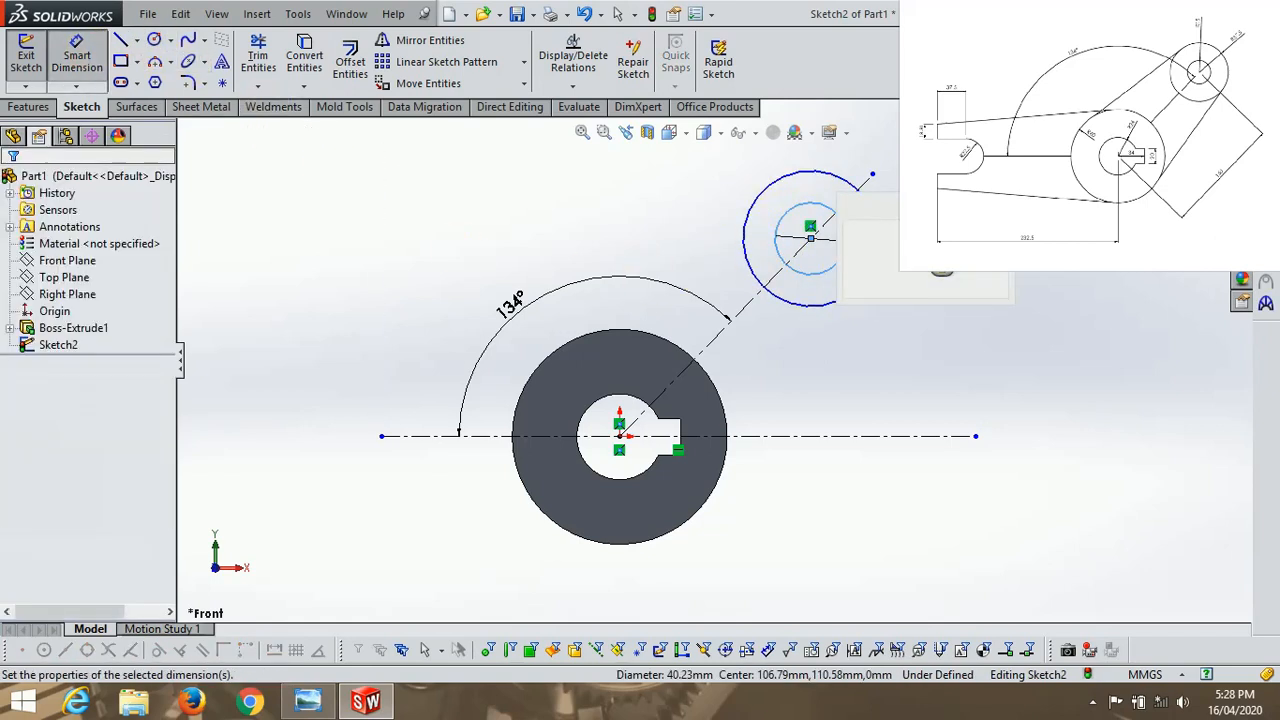
type("30")
key("Return")
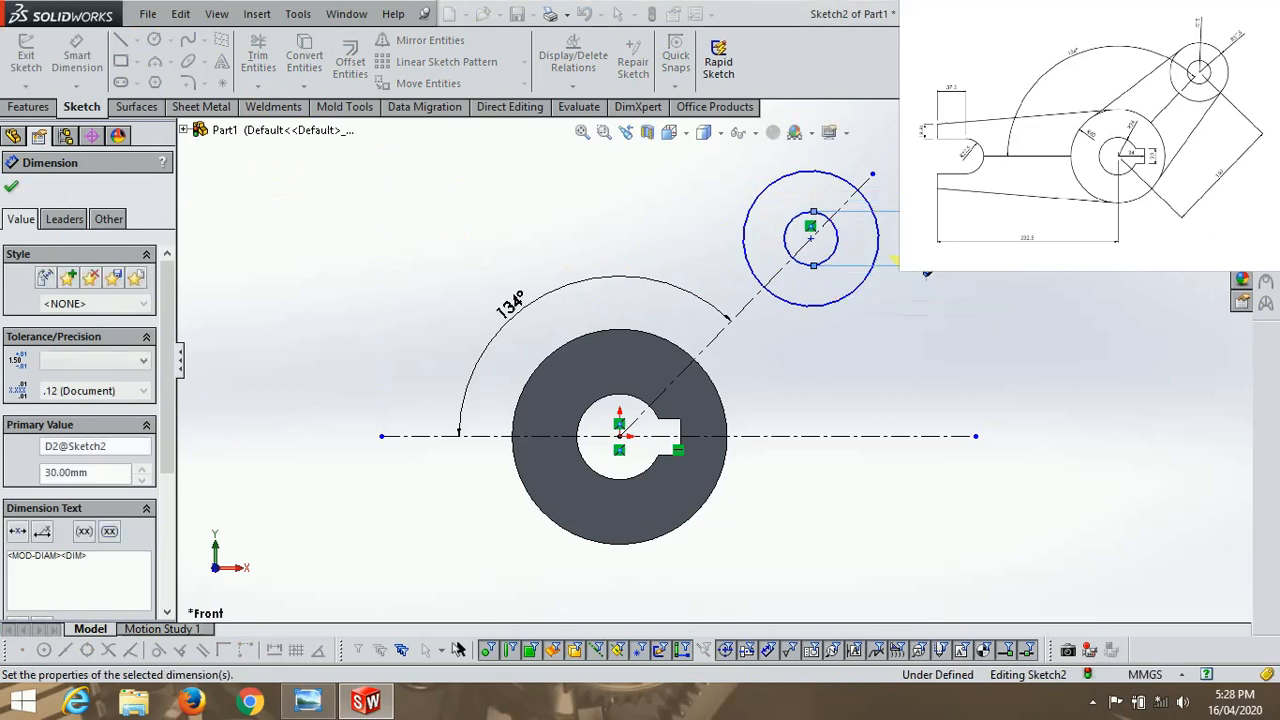
Dimension the outer circle on the sloping centerline with a 75 mm diameter, matching the exercise drawing
left_click(874, 240)
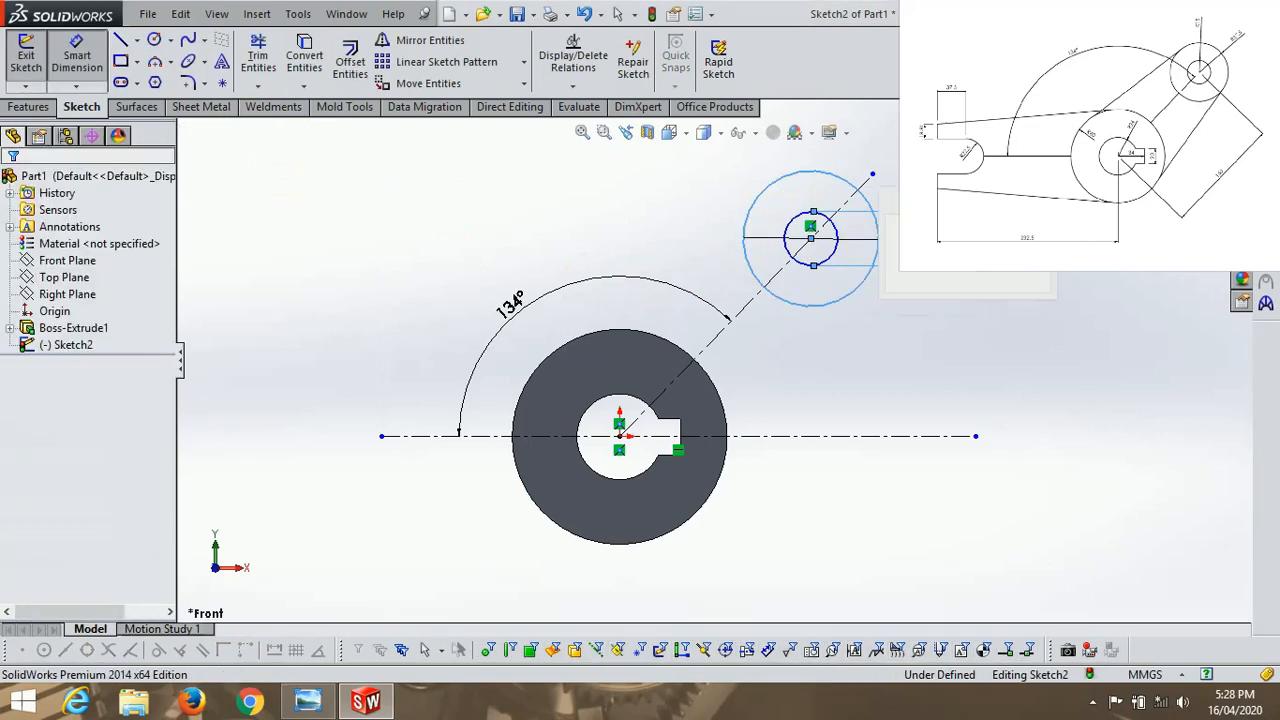
left_click(968, 298)
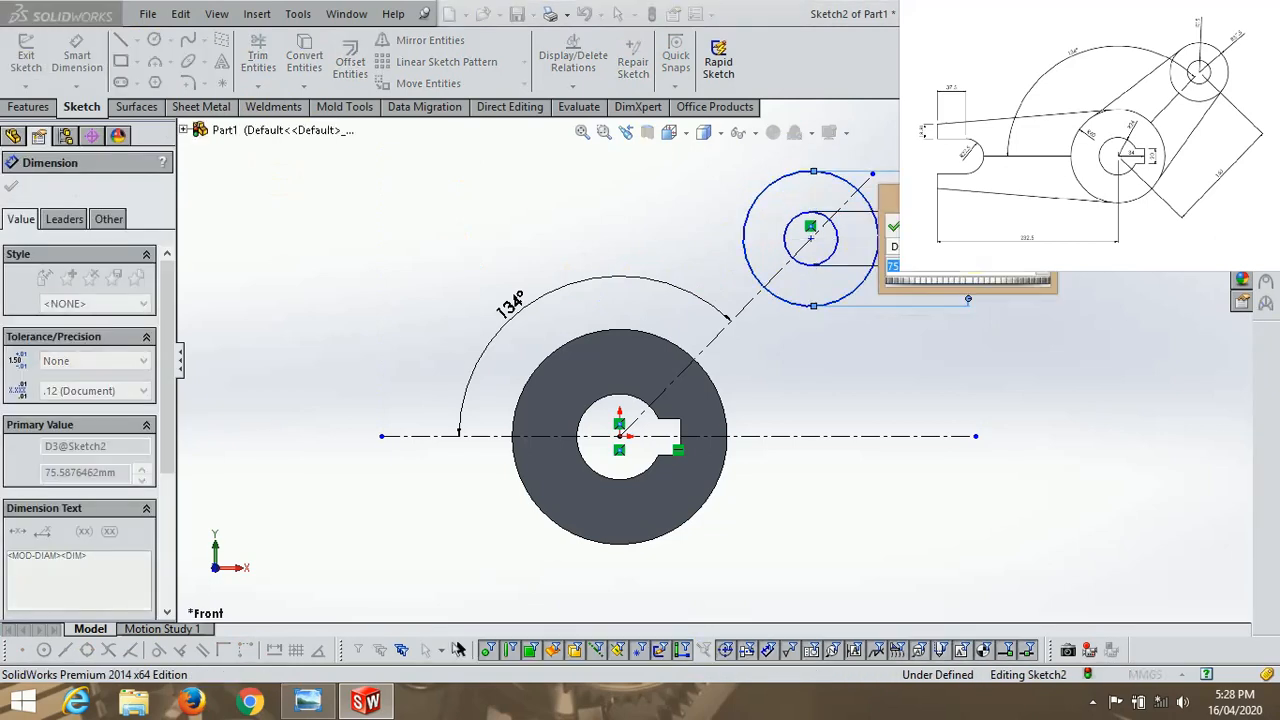
left_click(312, 702)
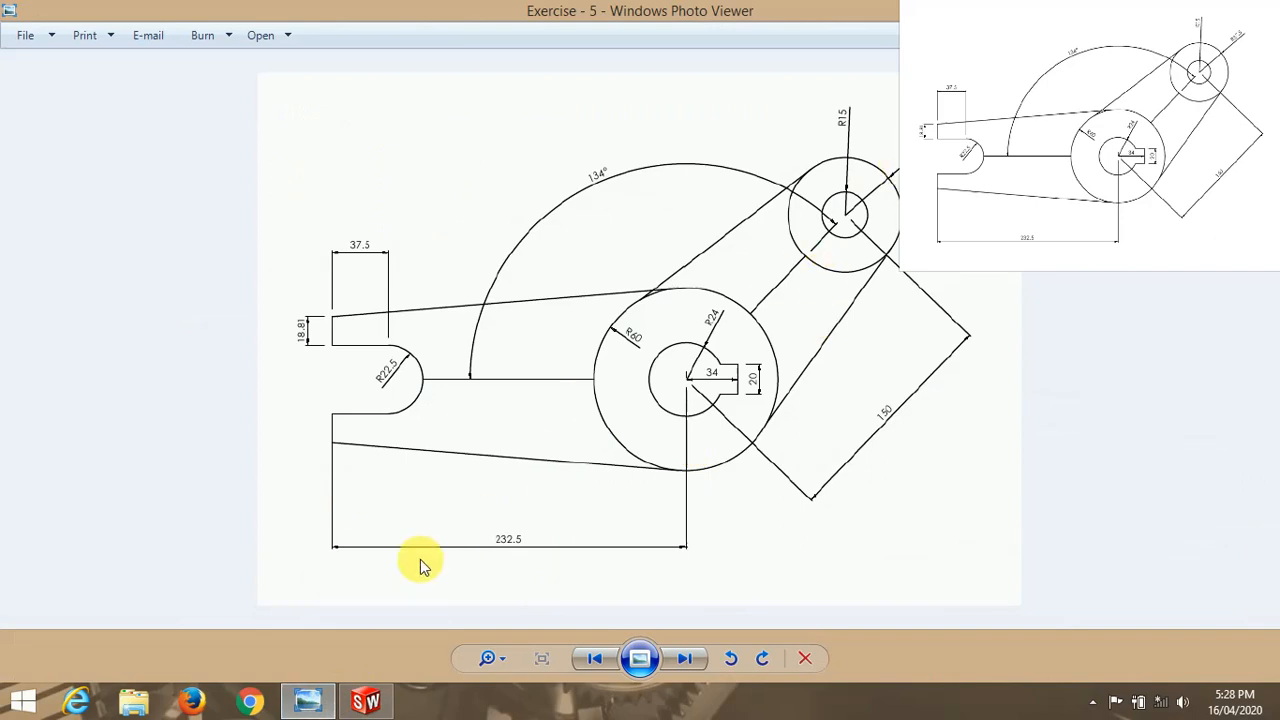
left_click(366, 702)
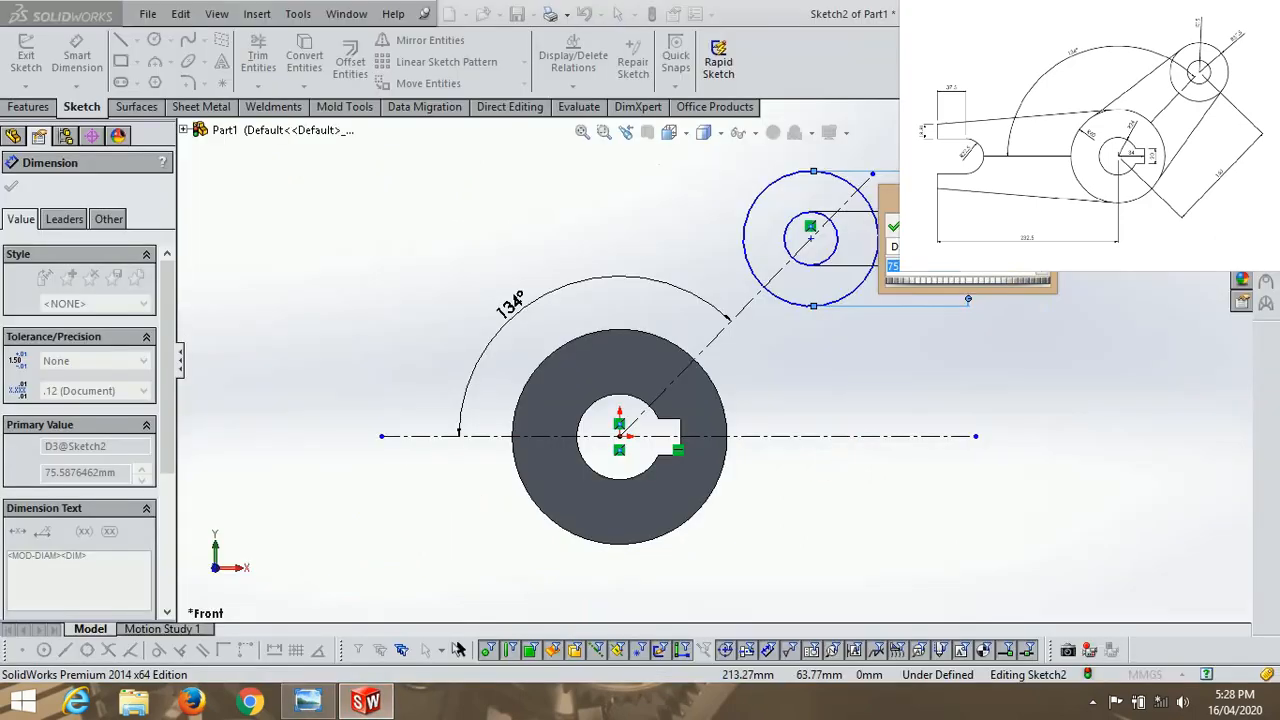
type("37")
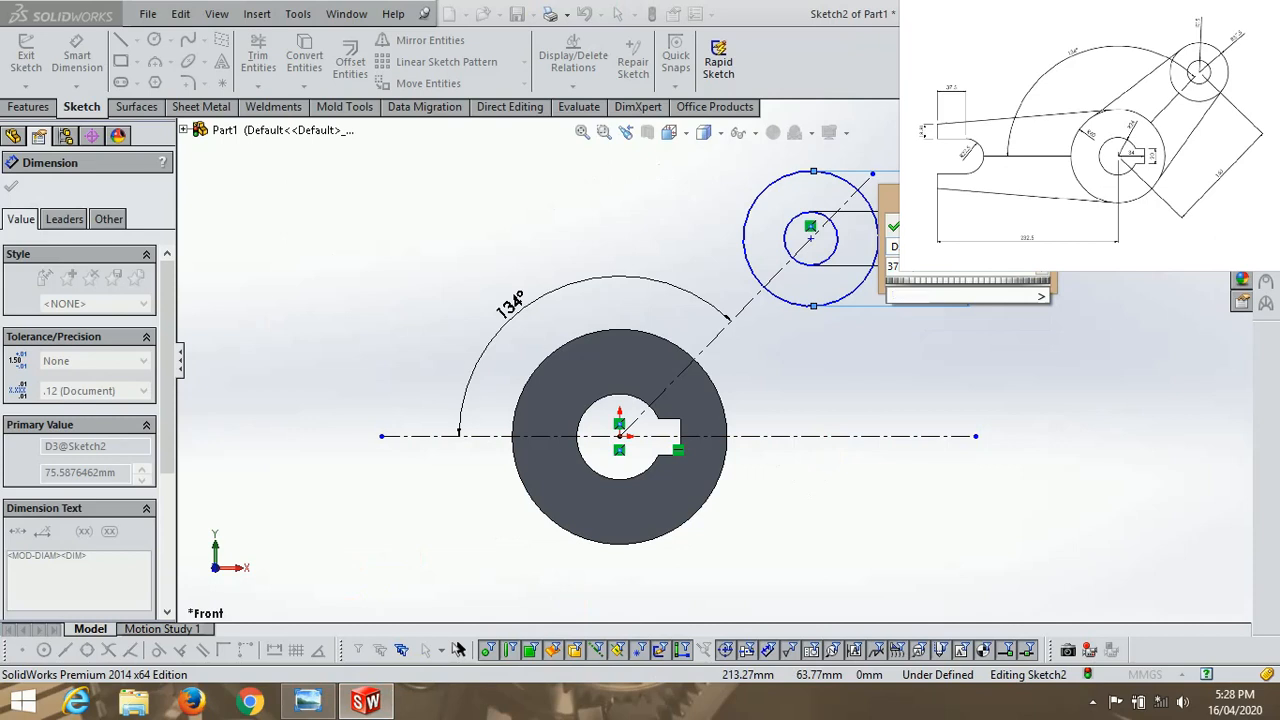
type(".5")
key("Return")
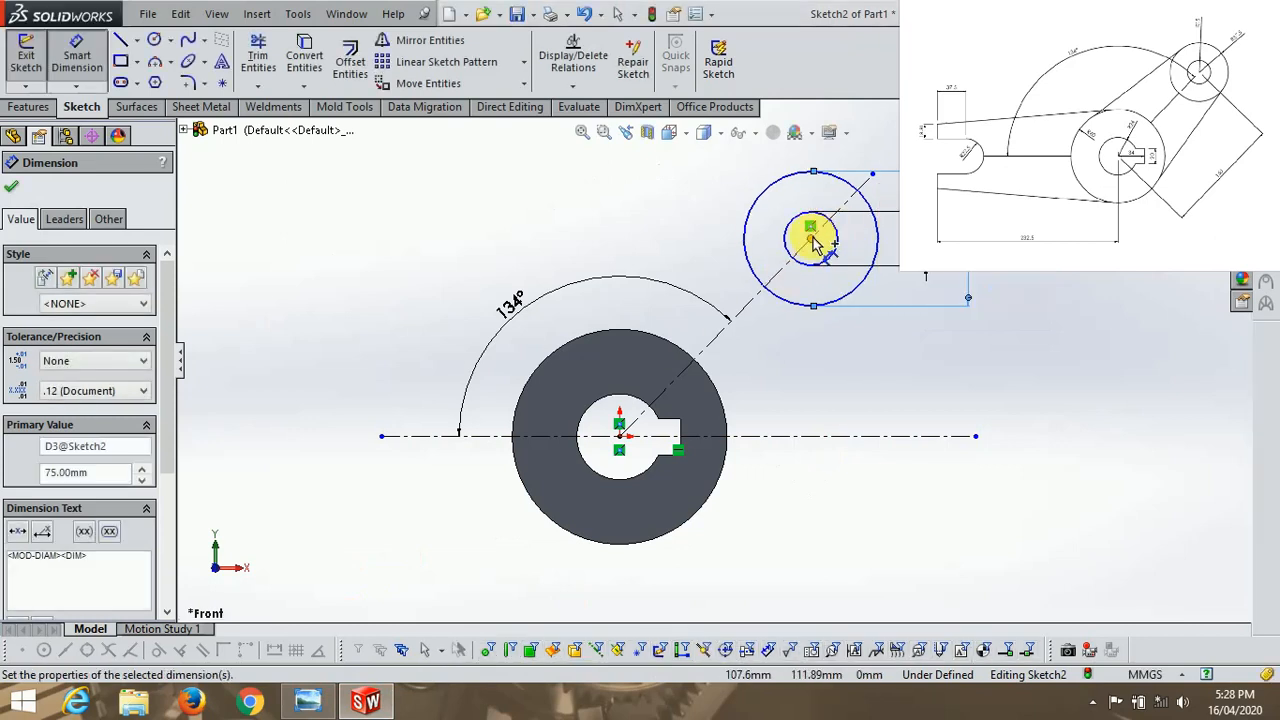
Set the aligned distance between the origin and the centre of the concentric circles to 150 mm
left_click(811, 239)
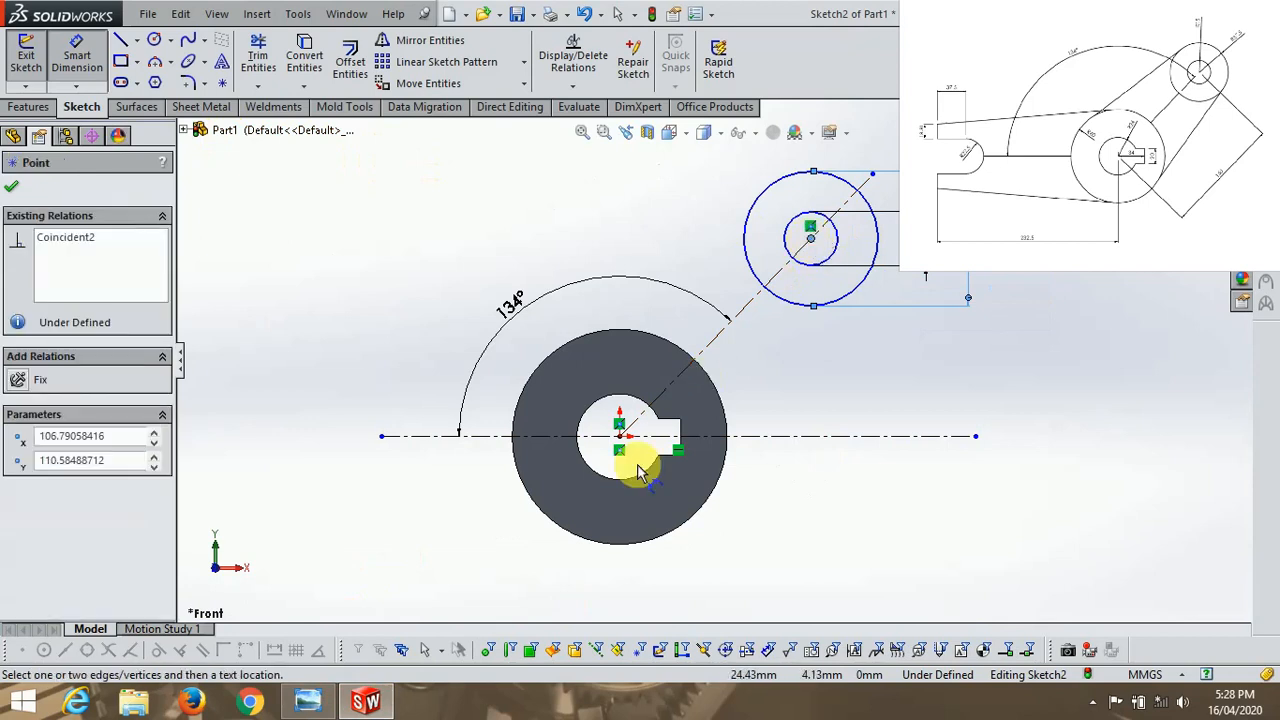
left_click(620, 437)
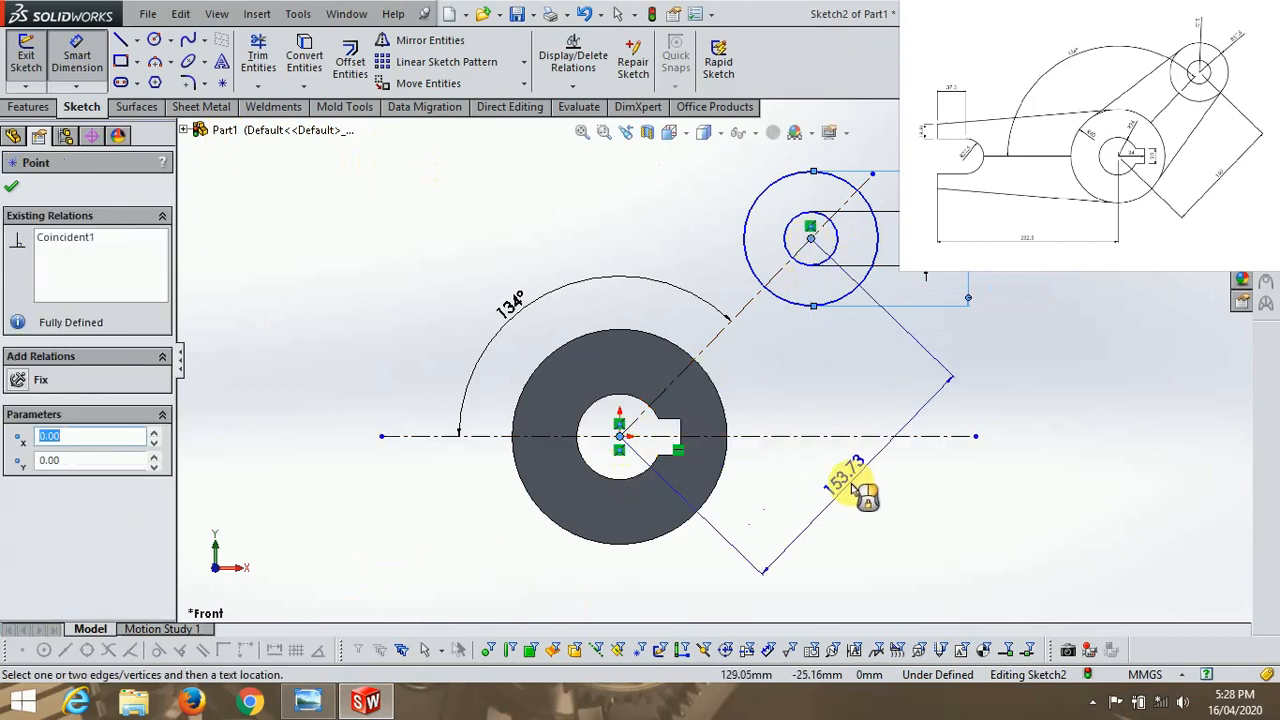
left_click(865, 500)
type("150.0")
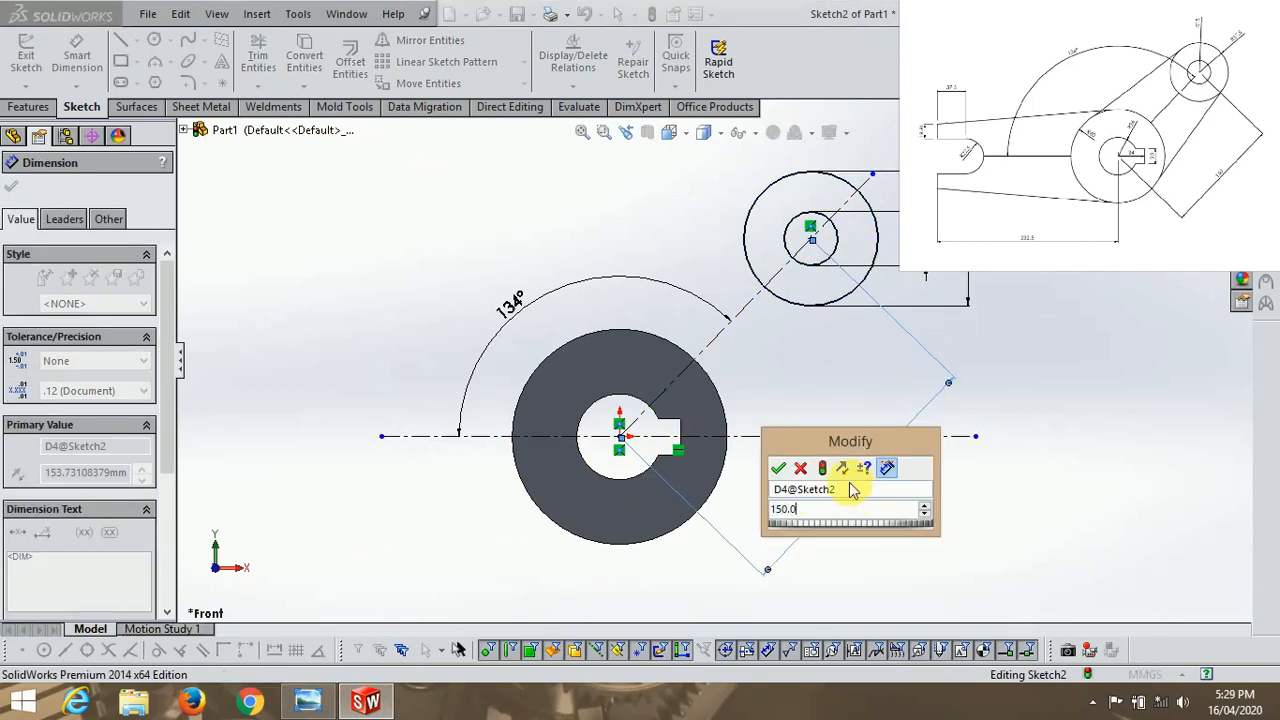
key("Return")
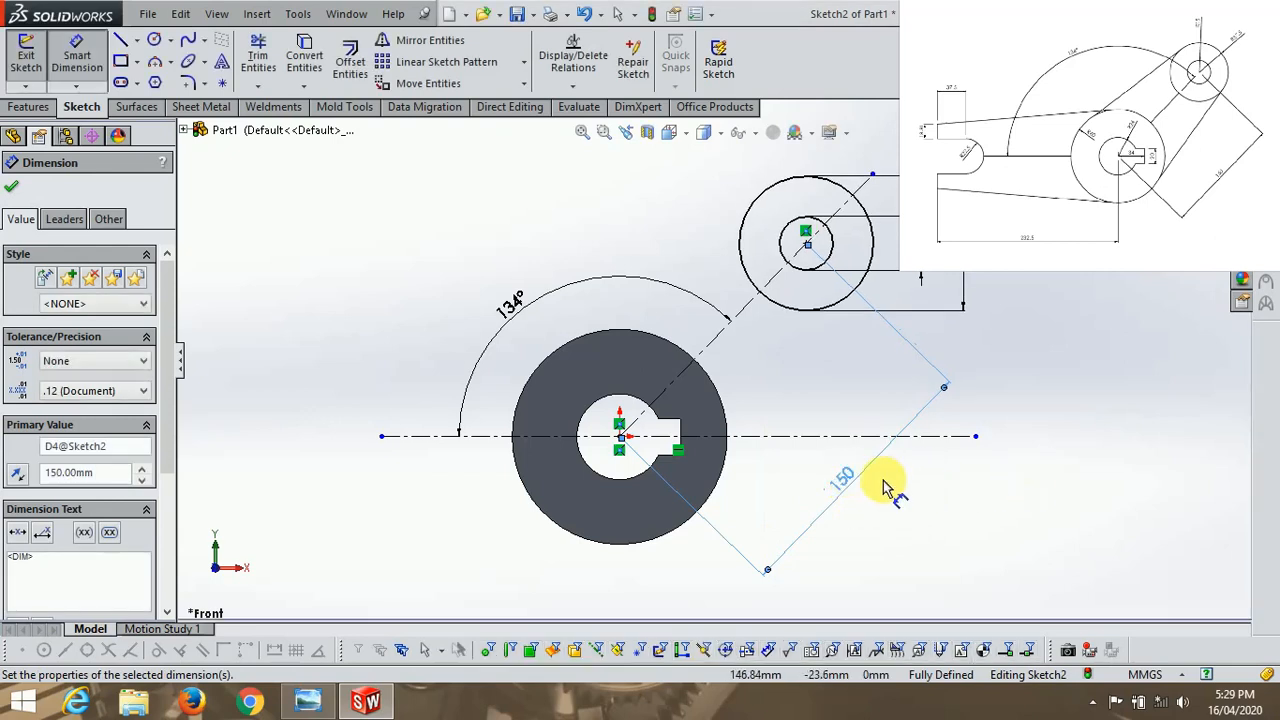
Consult the Exercise 5 drawing, and draw a sloping line about 189 mm long on the upper side of the arm's centerline
left_click(331, 688)
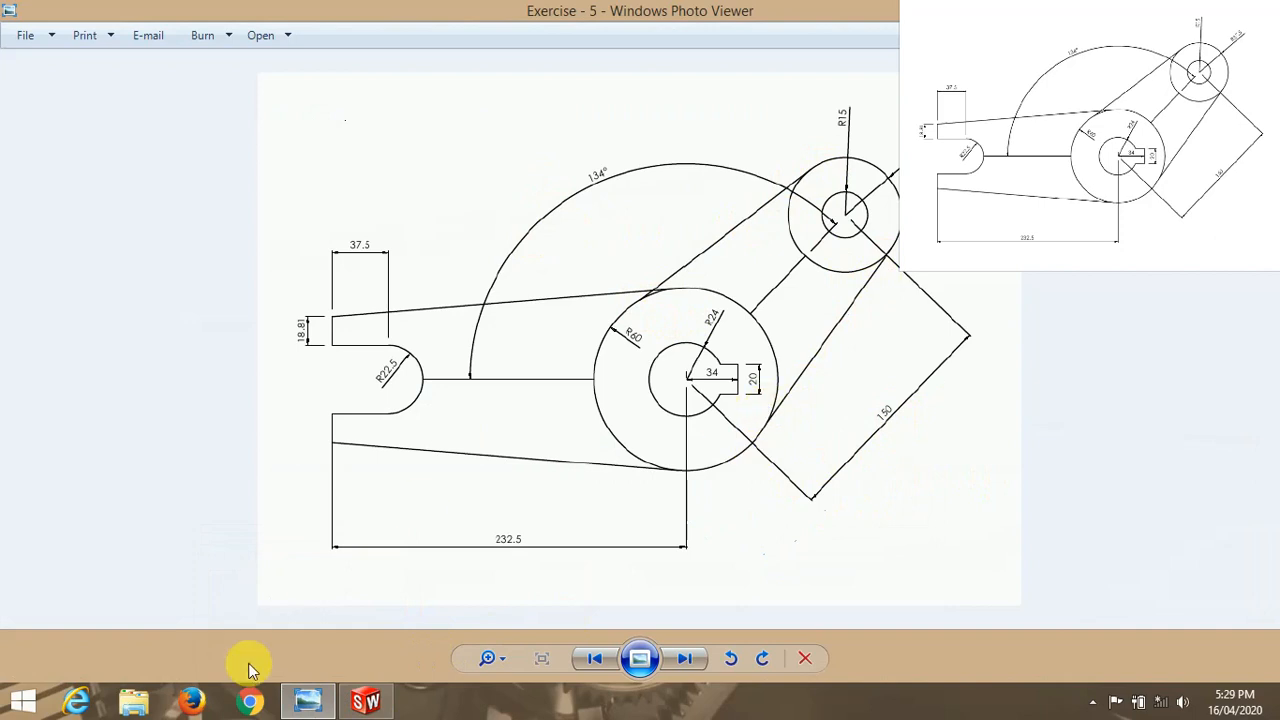
mouse_move(322, 708)
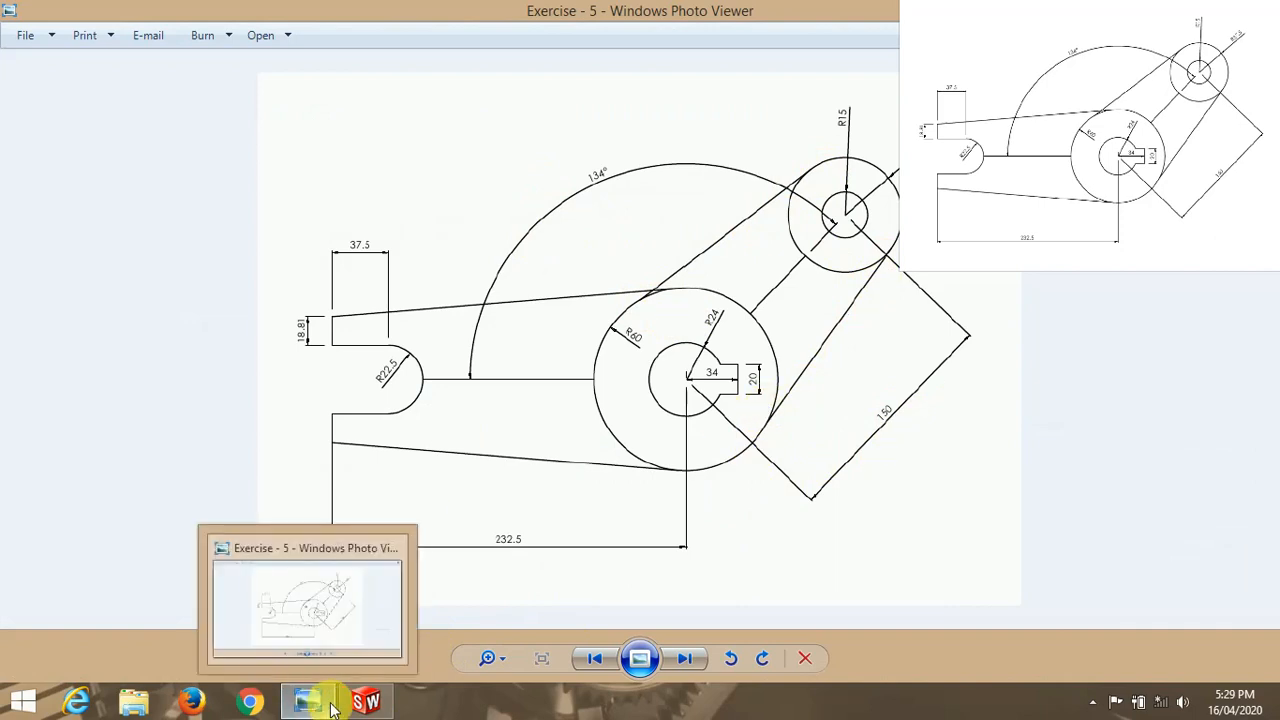
left_click(366, 703)
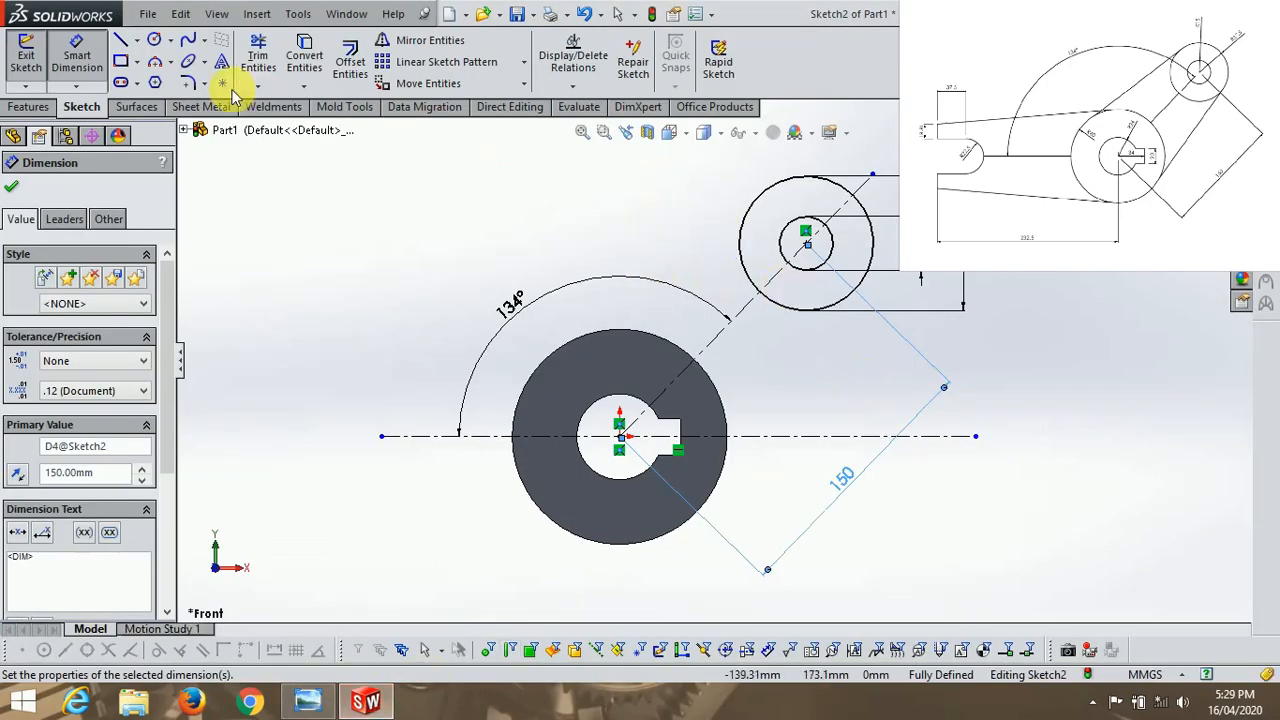
left_click(120, 42)
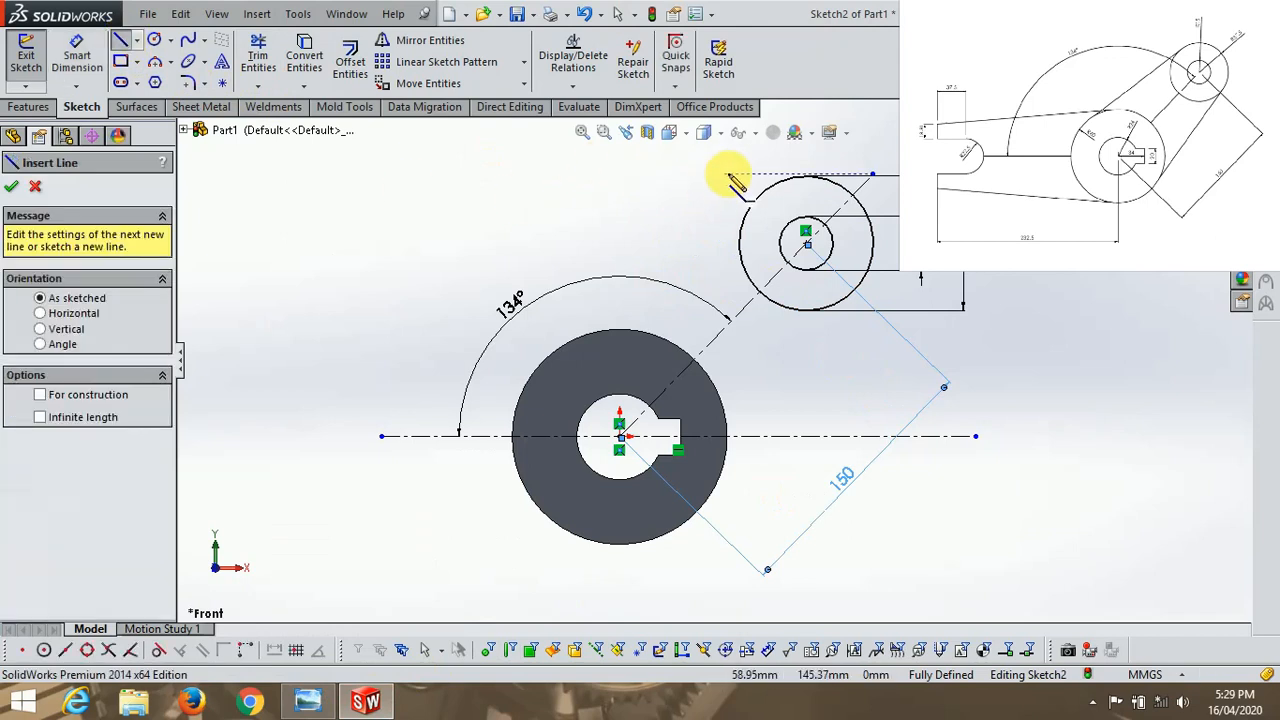
left_click(750, 161)
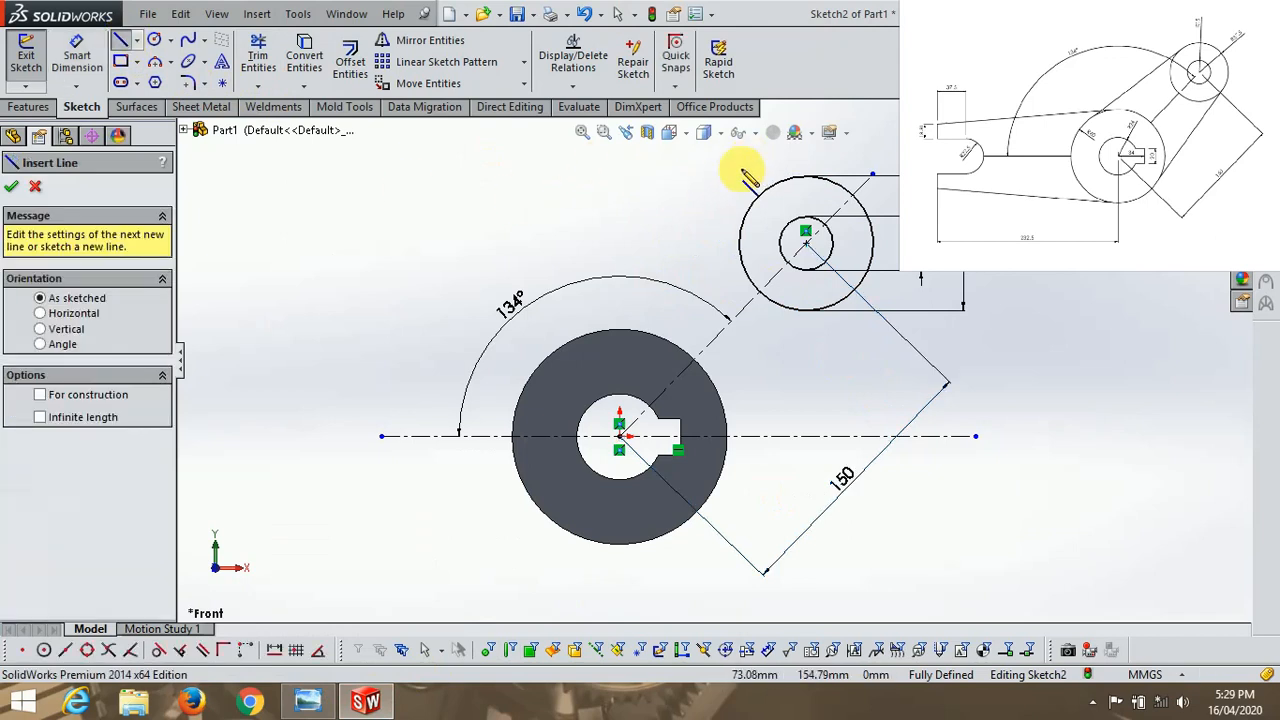
left_click(497, 380)
key("Escape")
key("Escape")
Draw a second sloping line about 218 mm long on the lower side of the arm, beside the hub and end boss
left_click(121, 45)
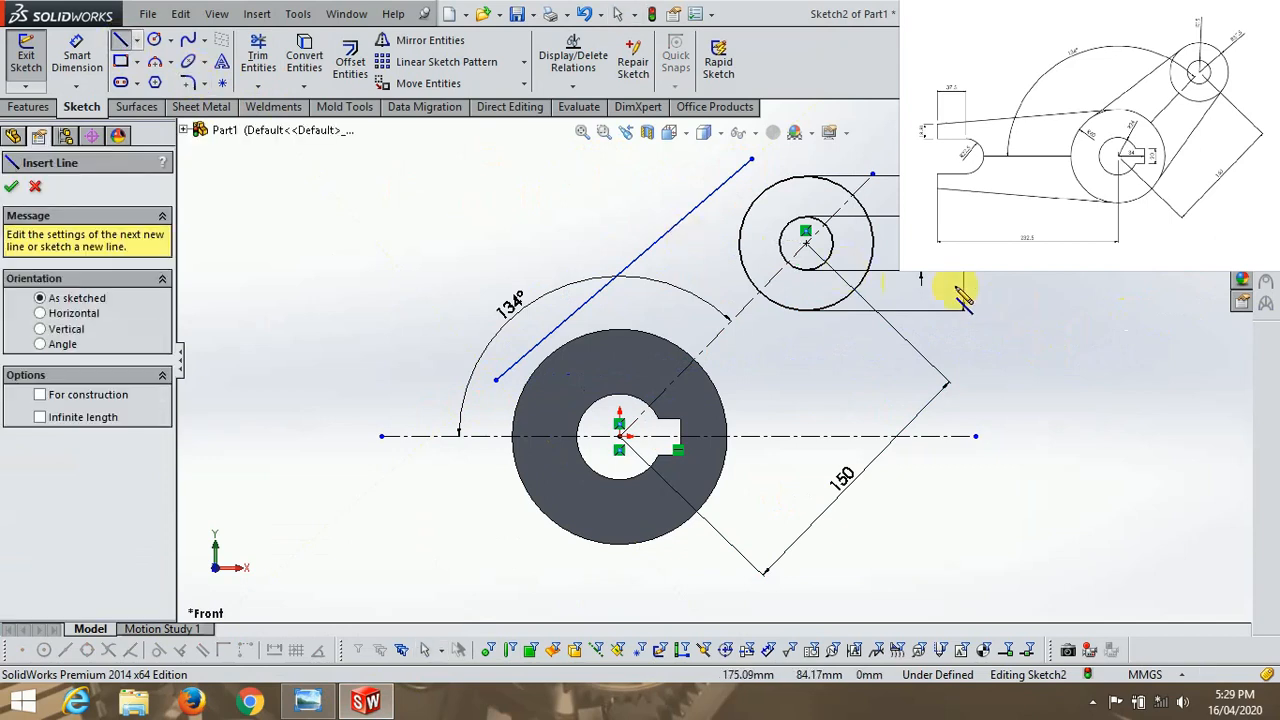
left_click(988, 288)
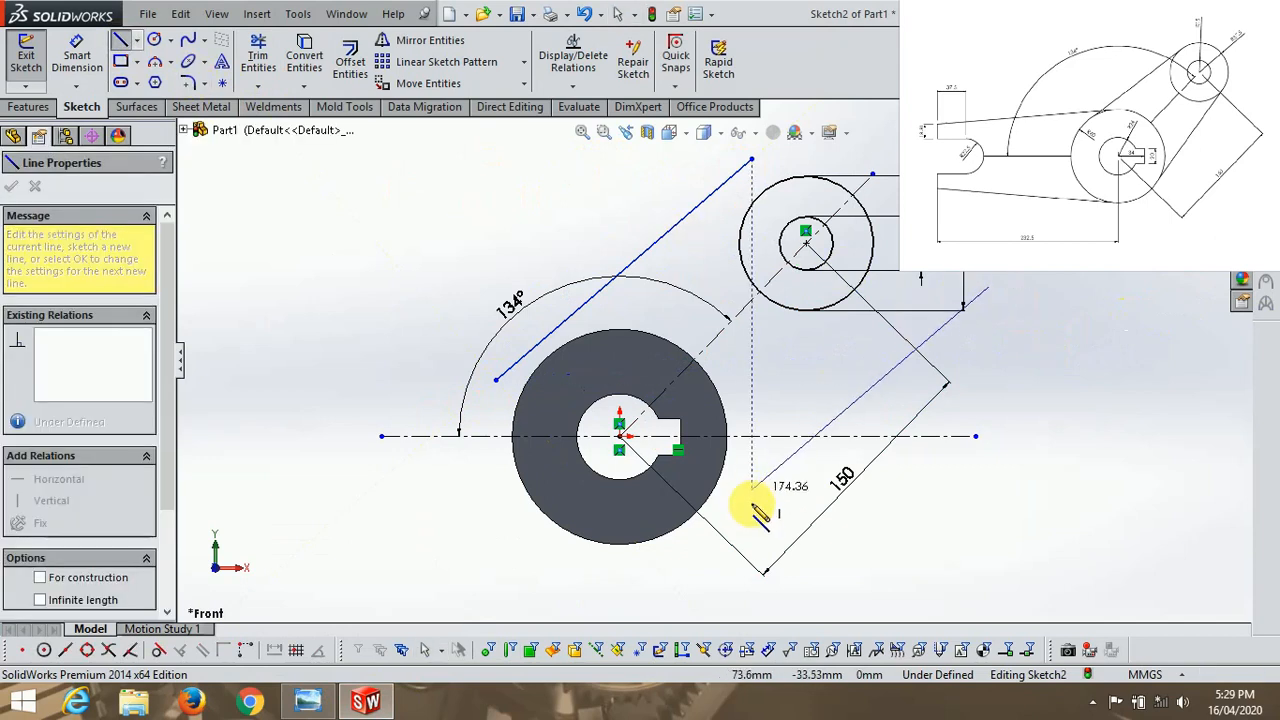
left_click(712, 563)
Make the upper sloping line tangent to the 75 mm end boss circle
scroll(800, 190, "down", 2)
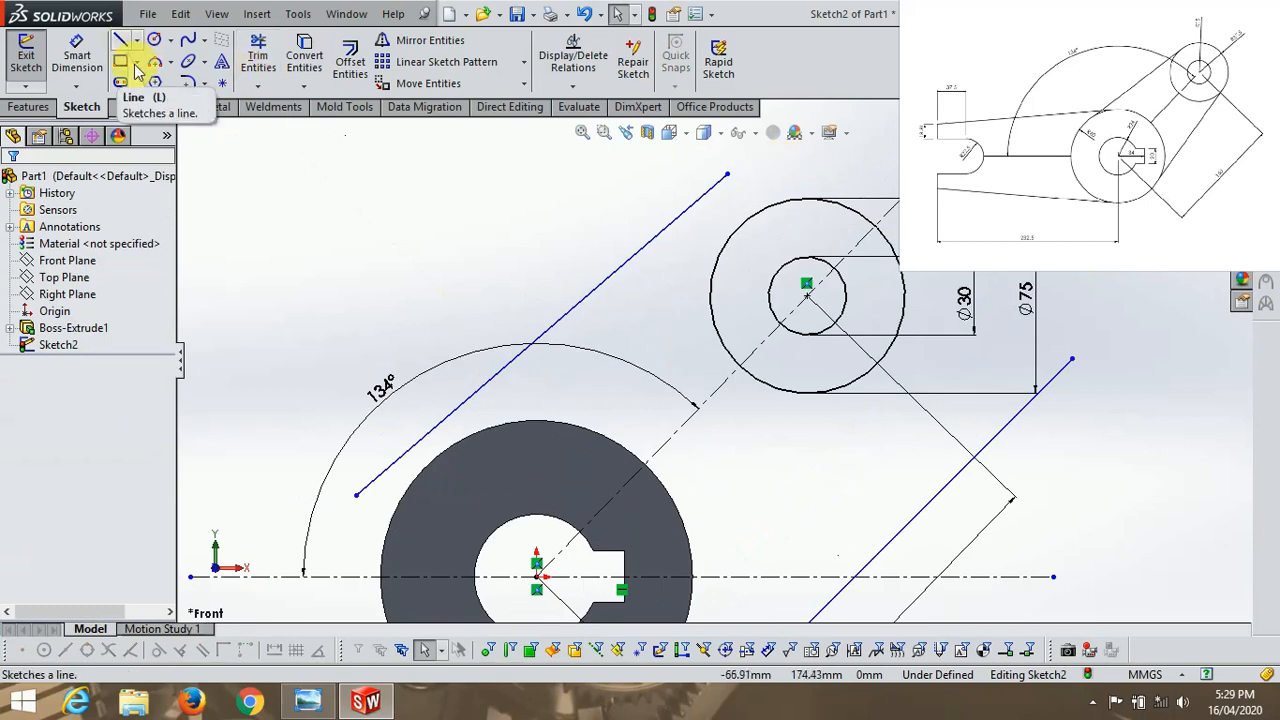
left_click(681, 213)
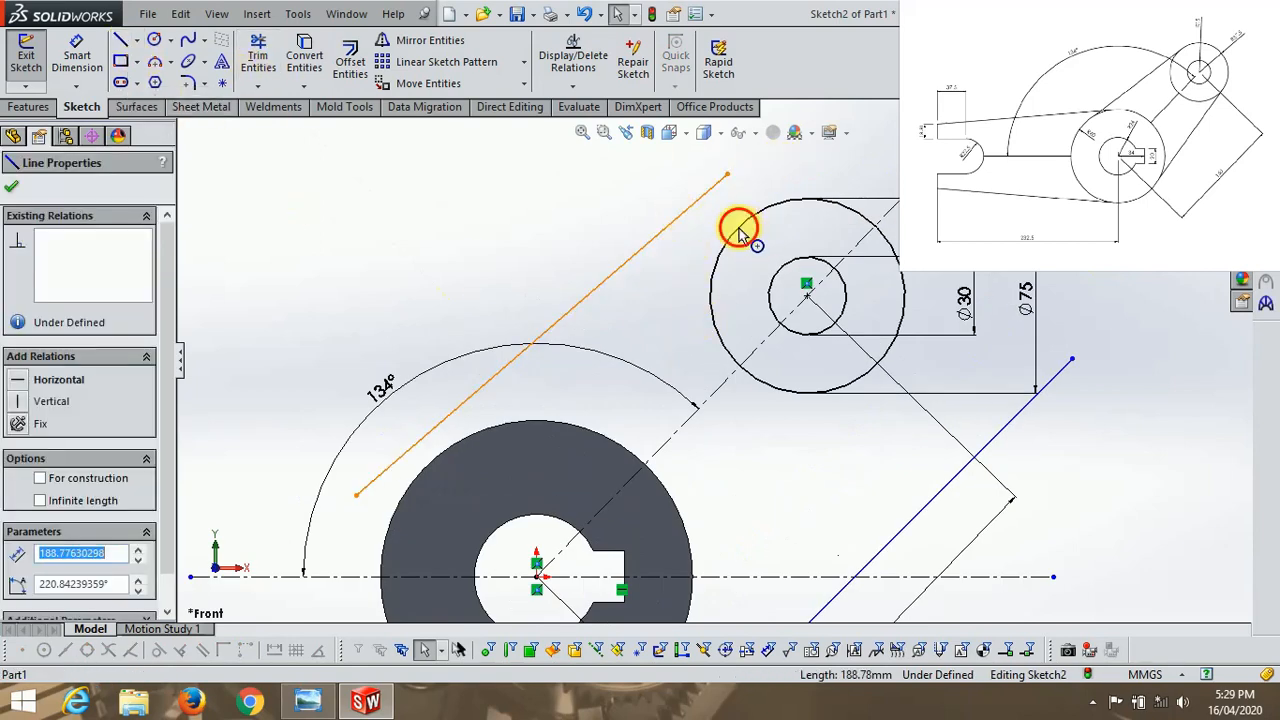
left_click(740, 232, "ctrl")
left_click(66, 494)
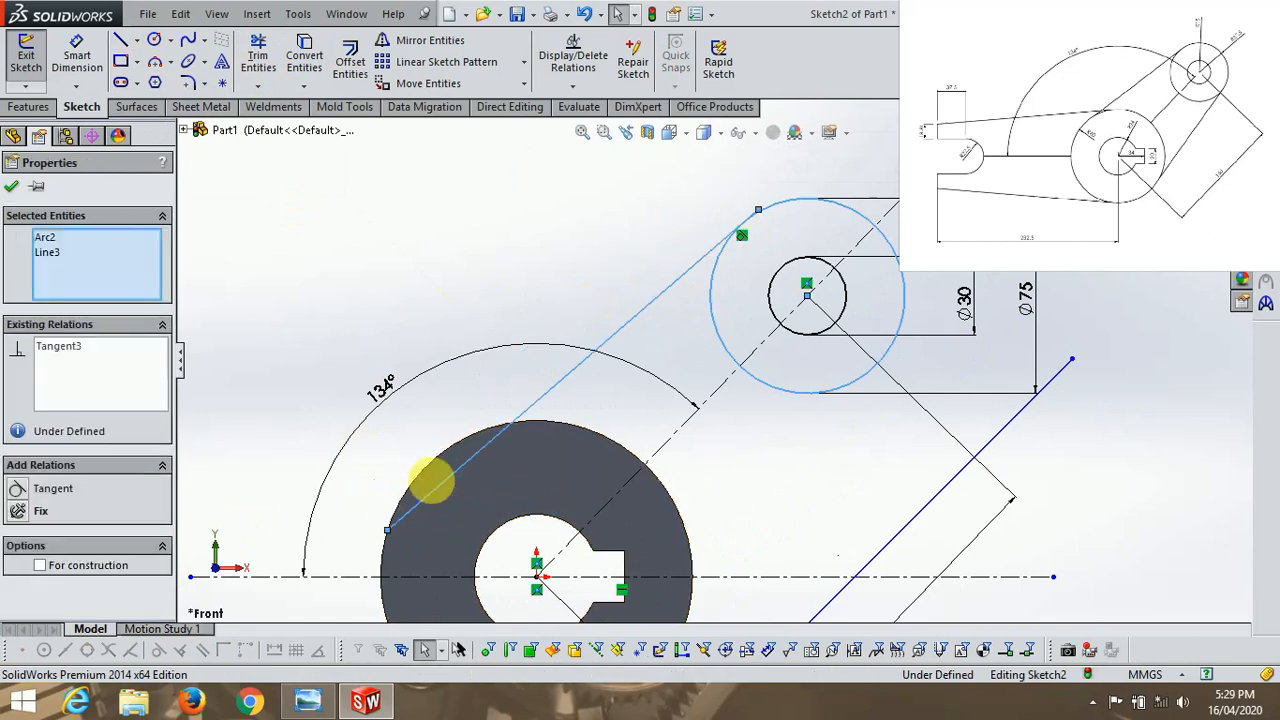
Add a tangent relation between the upper sloping line and the hub's outer edge
left_click(420, 462, "ctrl")
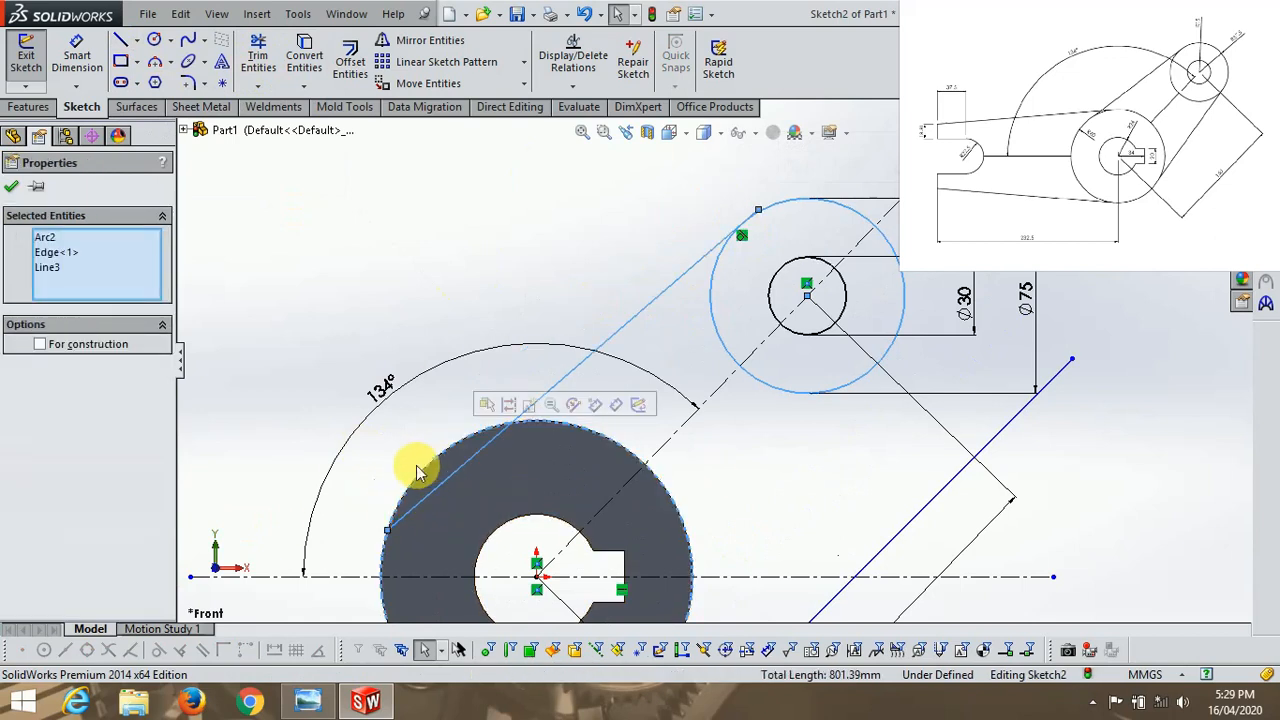
left_click(9, 182)
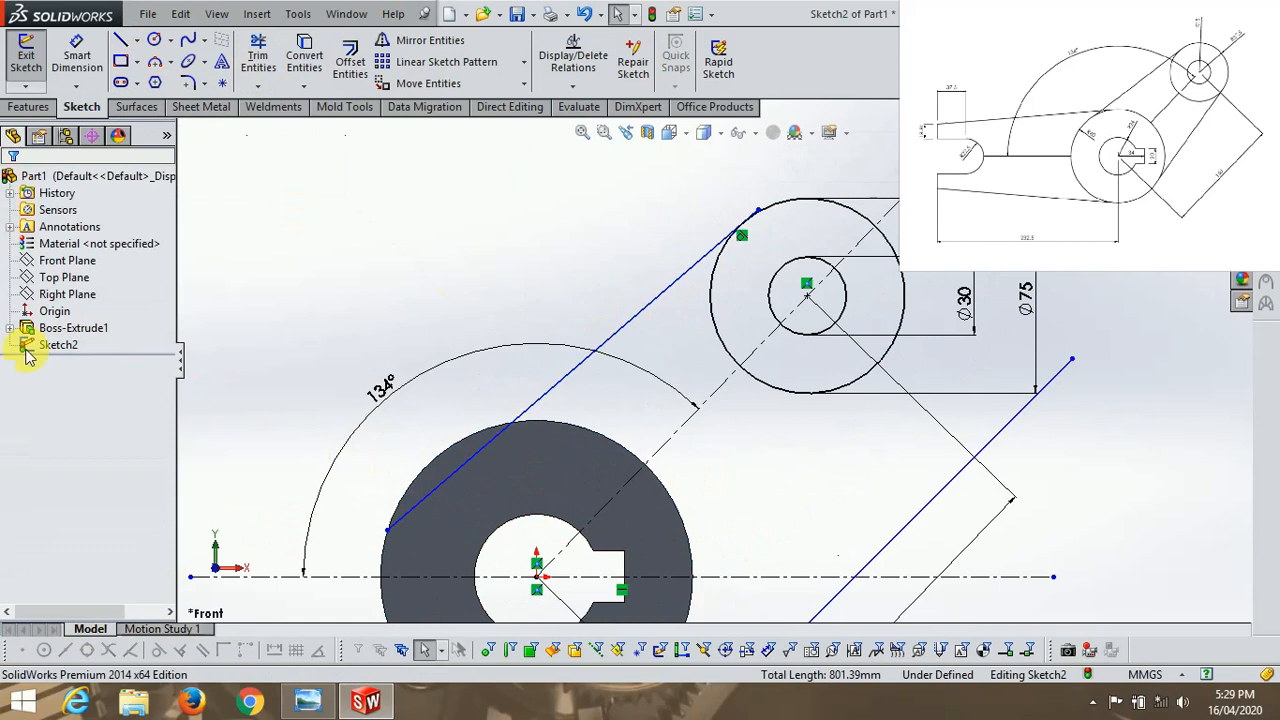
left_click(433, 452)
left_click(443, 490, "ctrl")
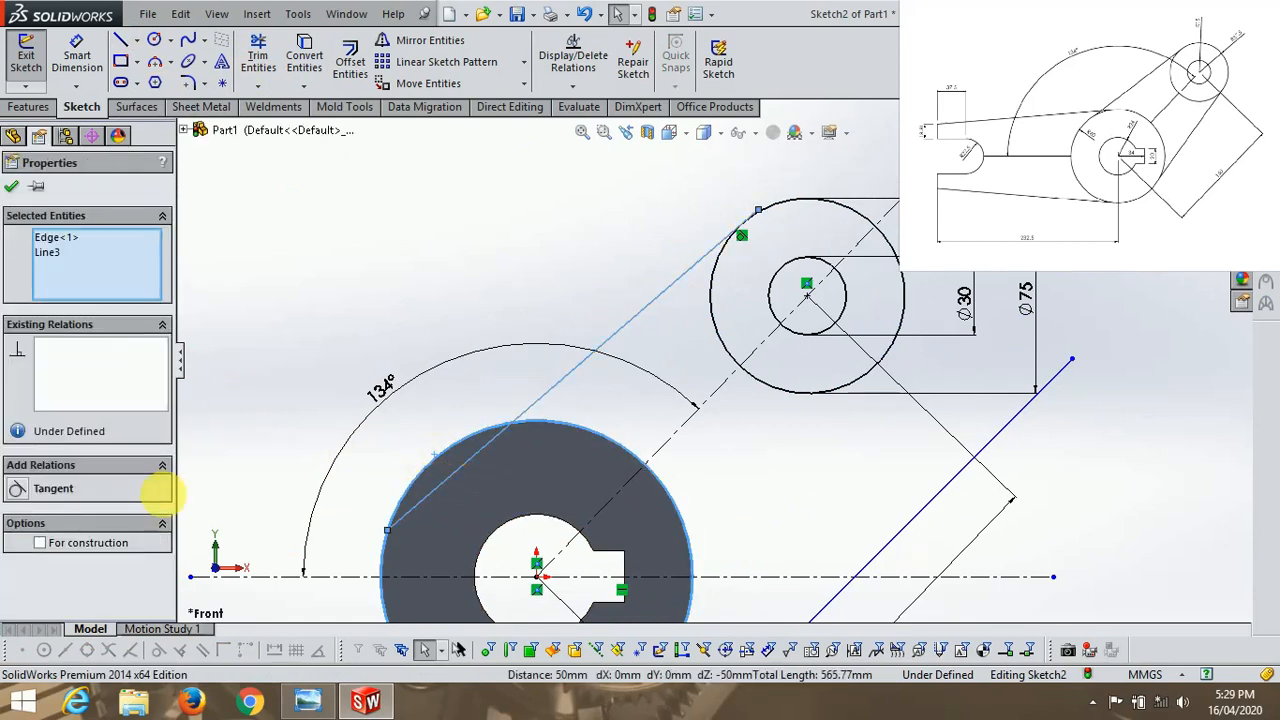
left_click(53, 488)
scroll(686, 266, "up", 3)
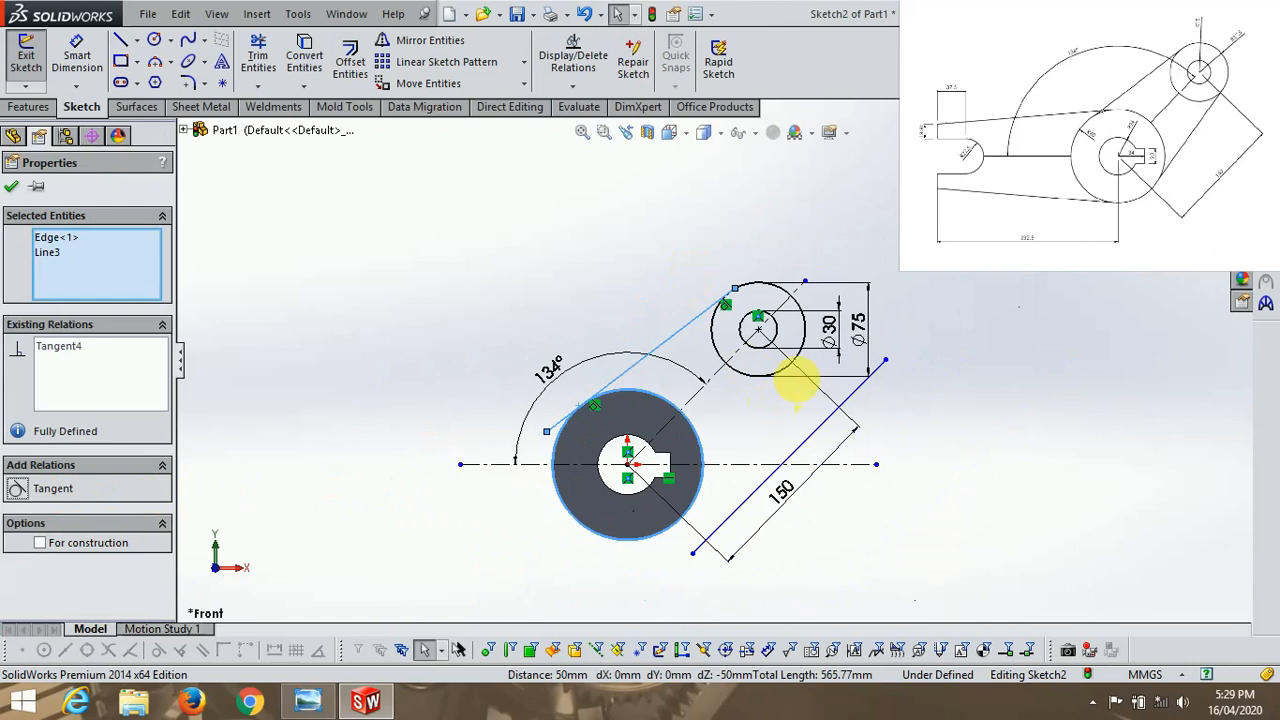
Make the lower sloping line tangent to the 75 mm end boss circle
scroll(786, 337, "down", 3)
left_click(906, 401)
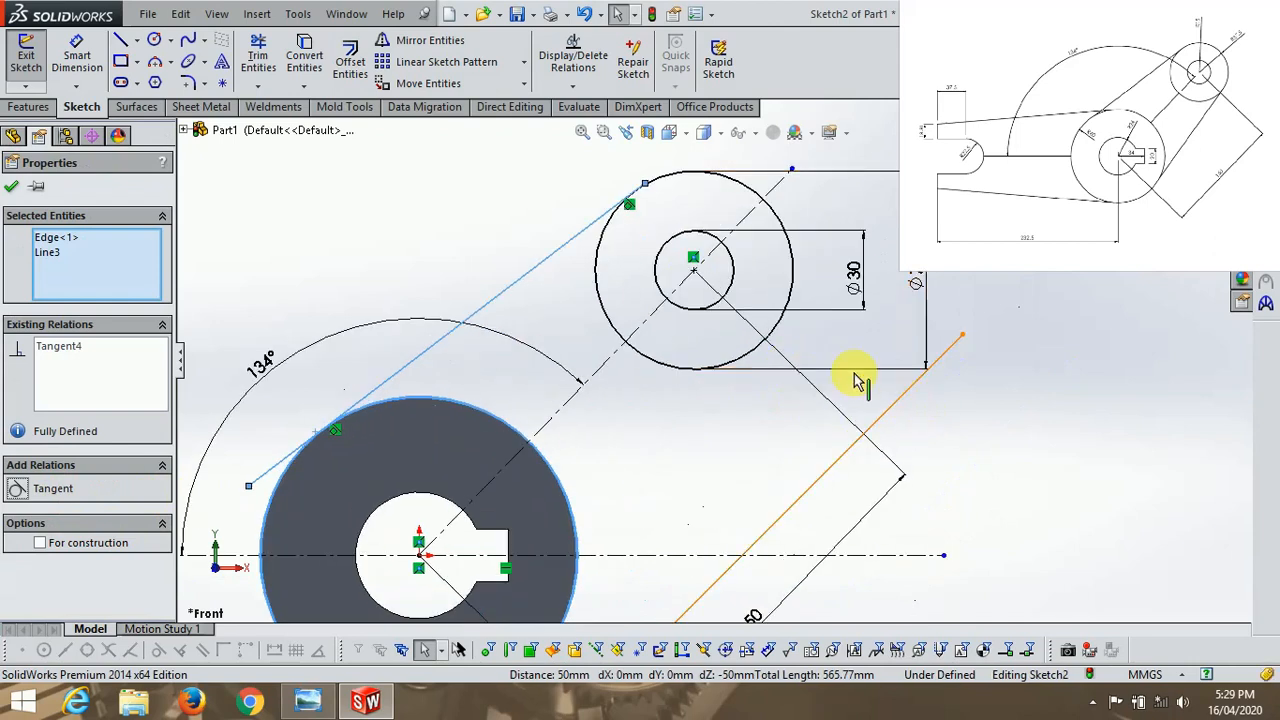
left_click(776, 337, "ctrl")
left_click(55, 487)
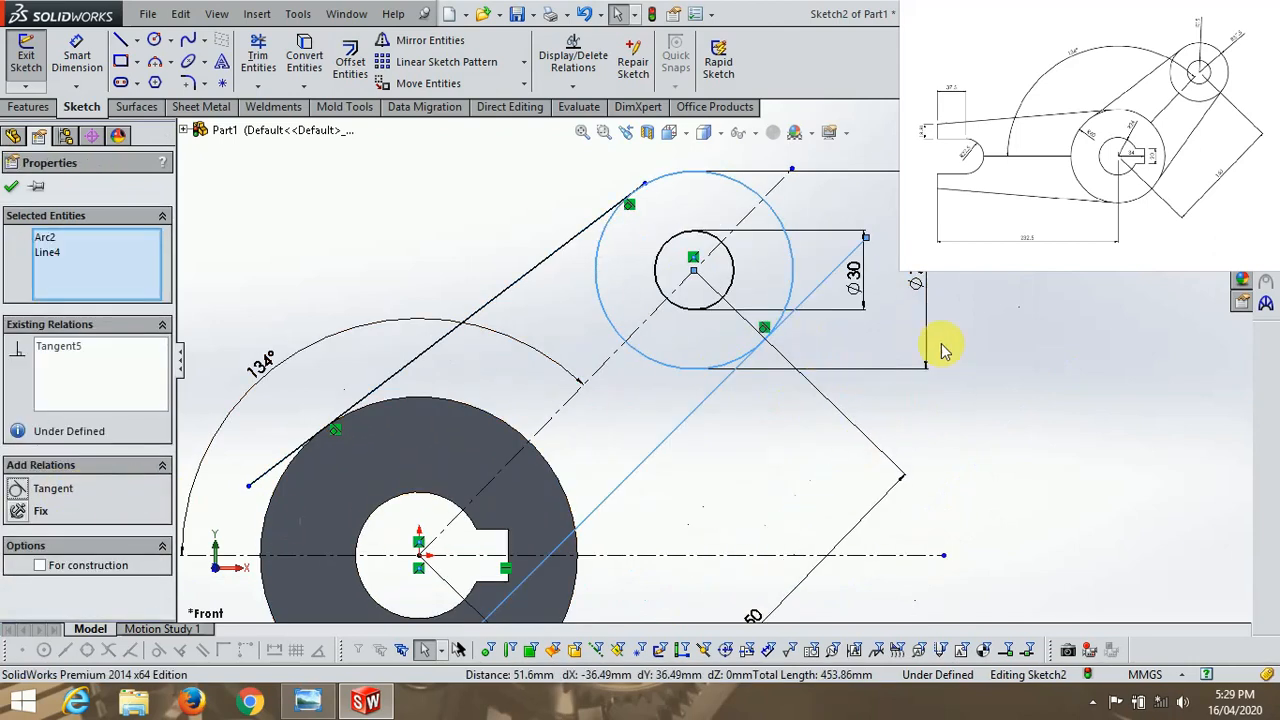
Add a tangent relation between the lower sloping line and the hub's outer edge
scroll(714, 363, "up", 2)
scroll(643, 537, "down", 1)
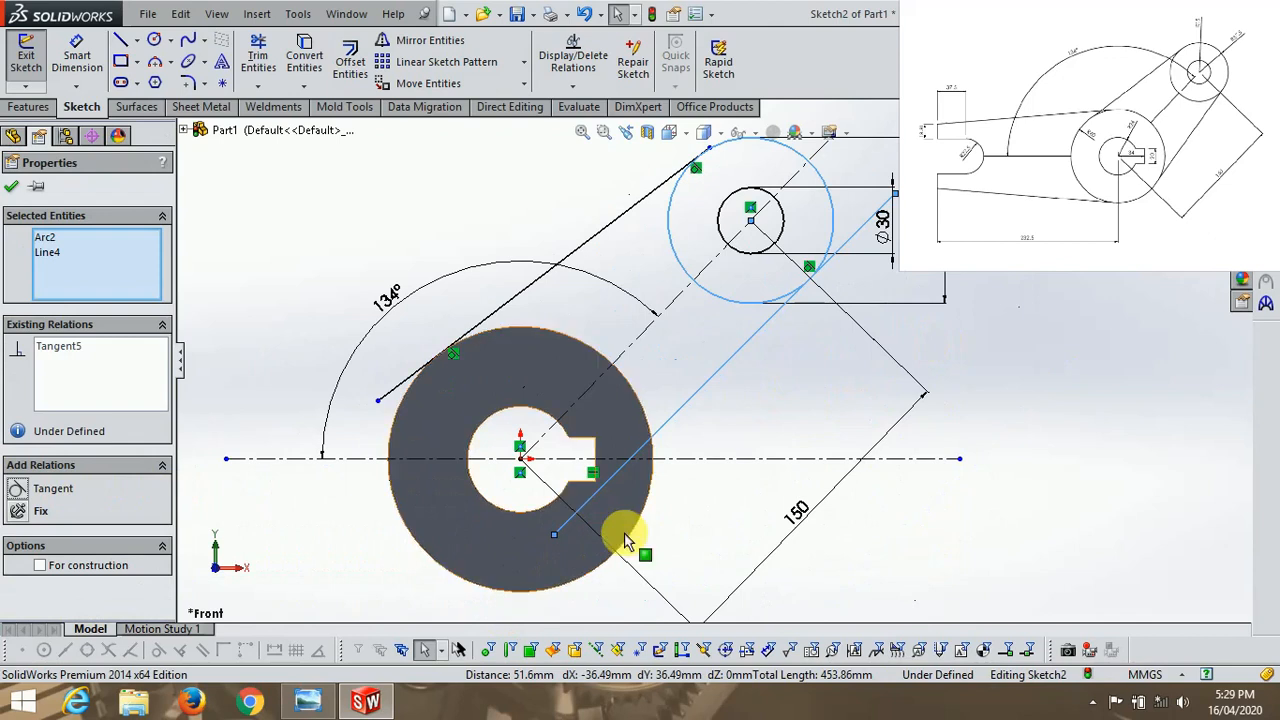
left_click(626, 539, "ctrl")
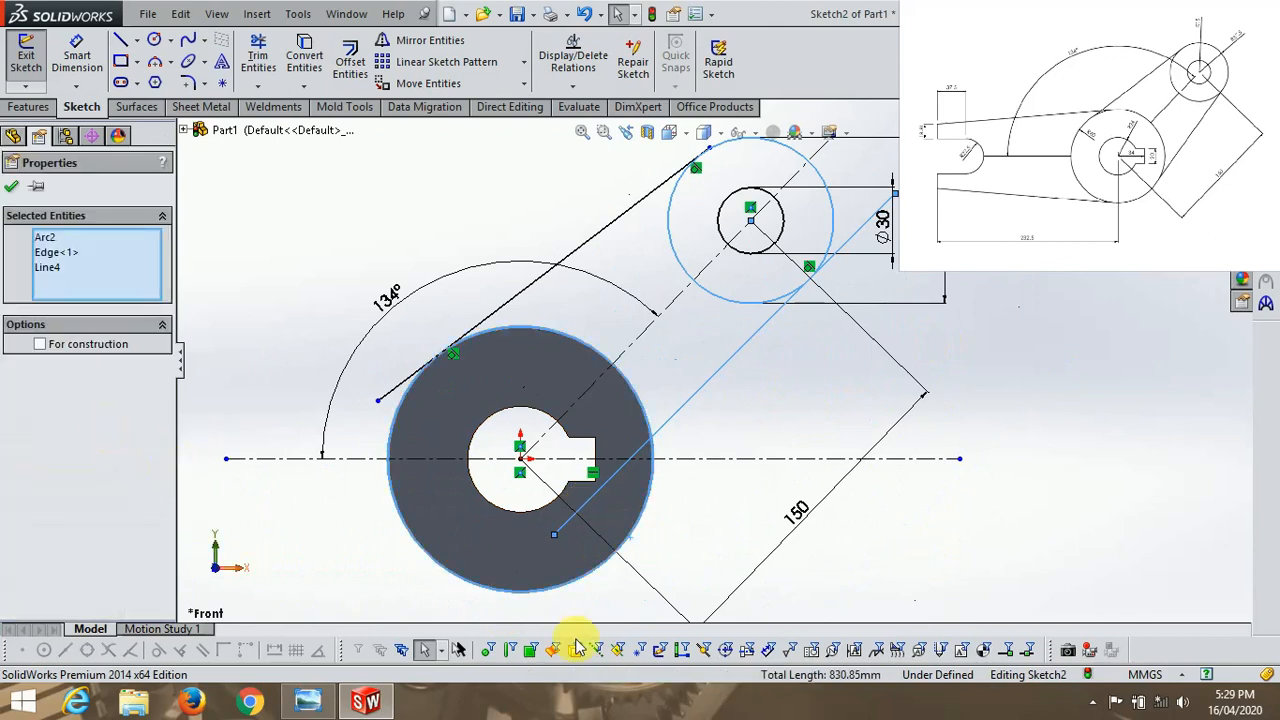
left_click(12, 190)
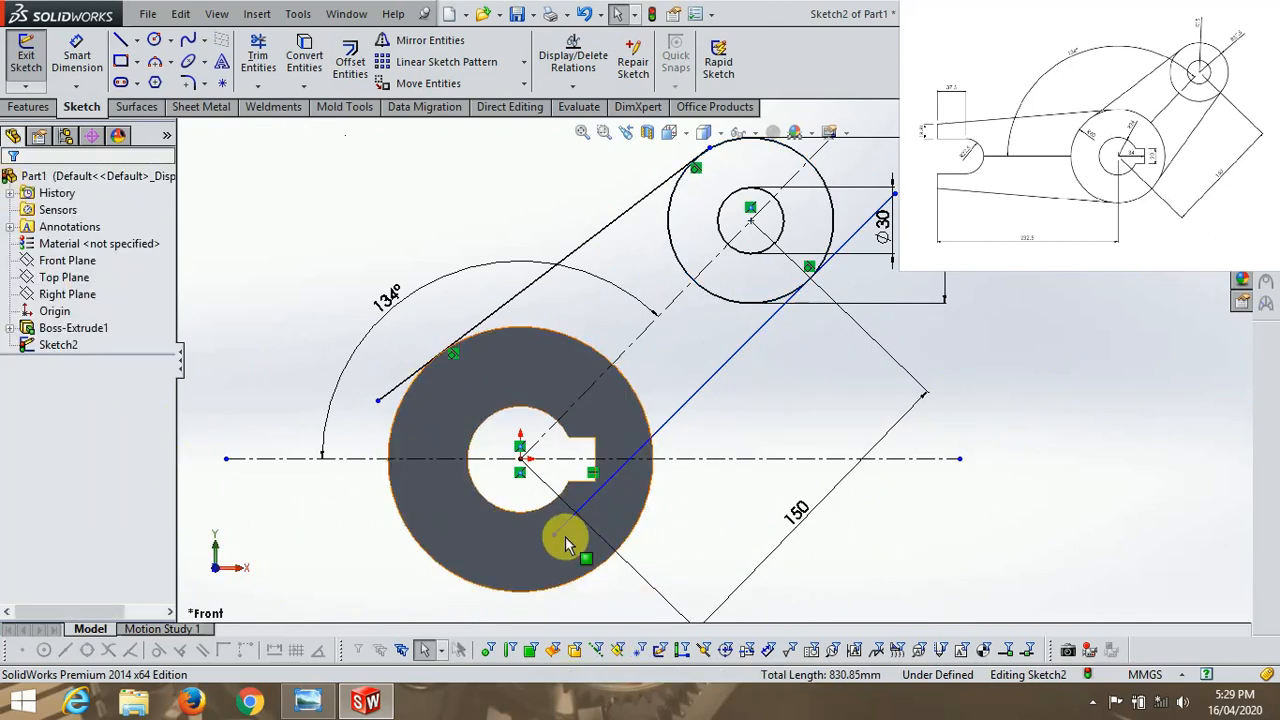
left_click(591, 497)
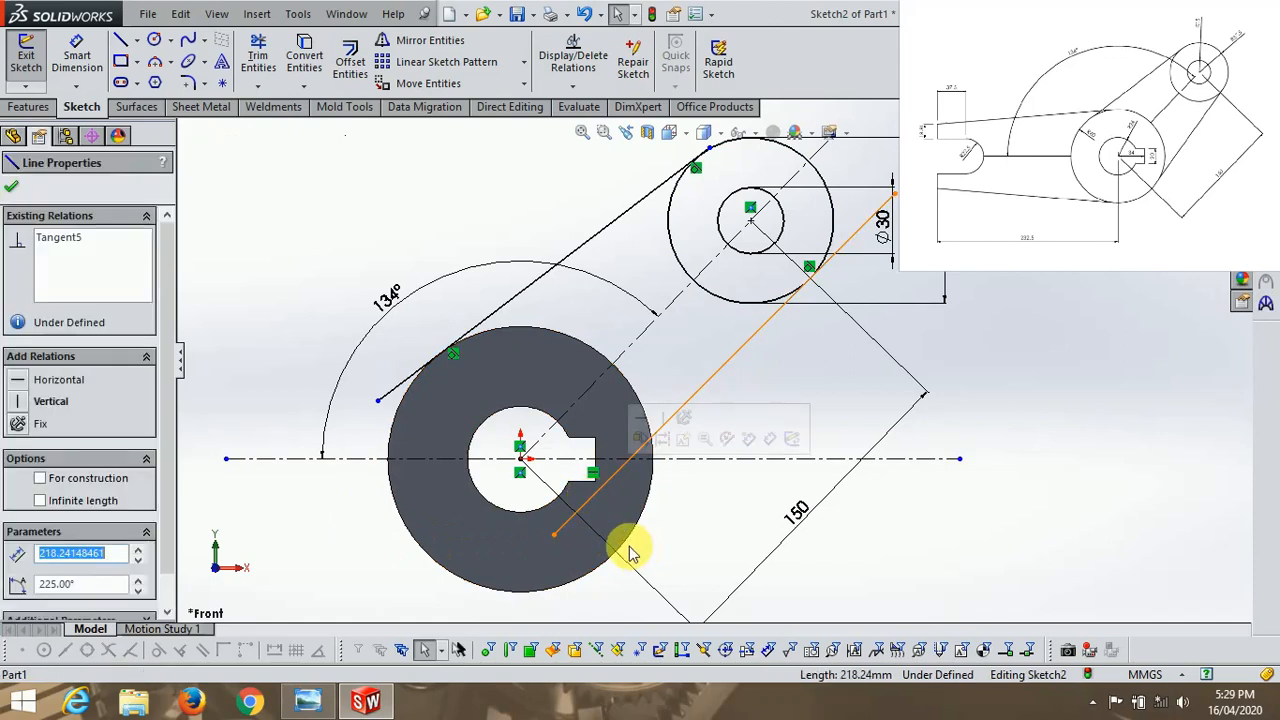
scroll(625, 530, "down", 2)
left_click(643, 536, "ctrl")
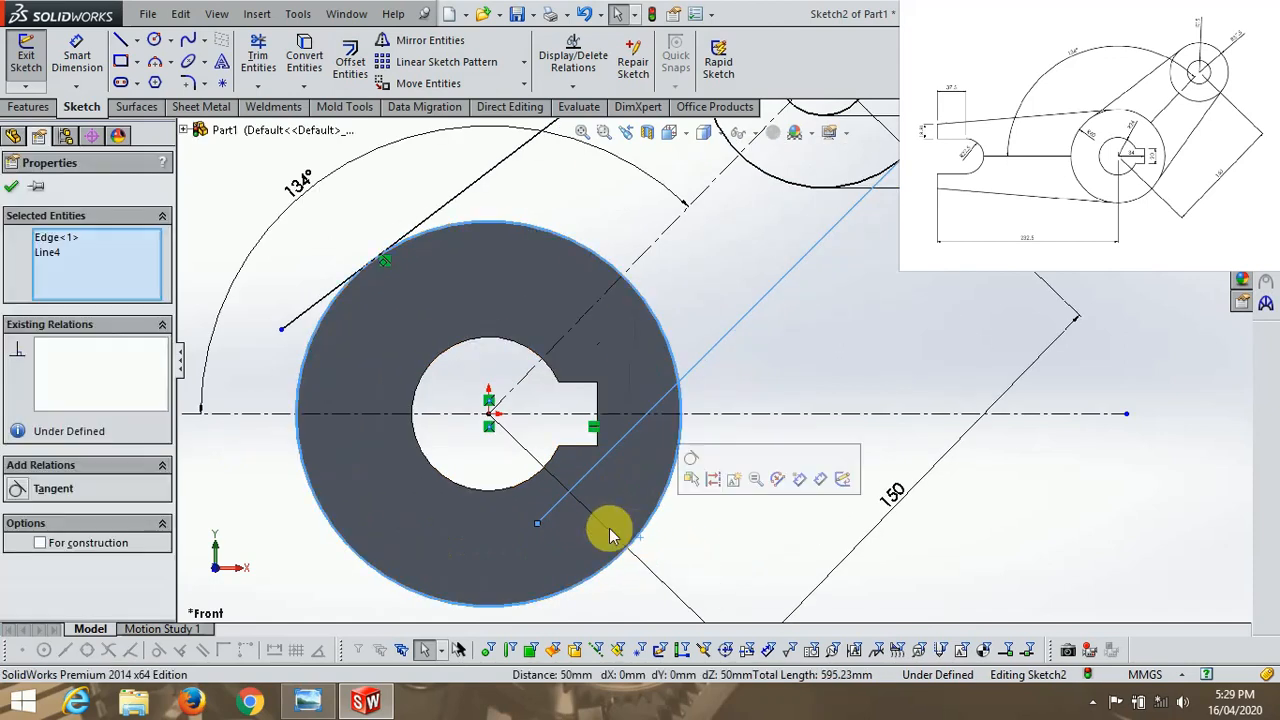
left_click(38, 490)
scroll(578, 525, "up", 2)
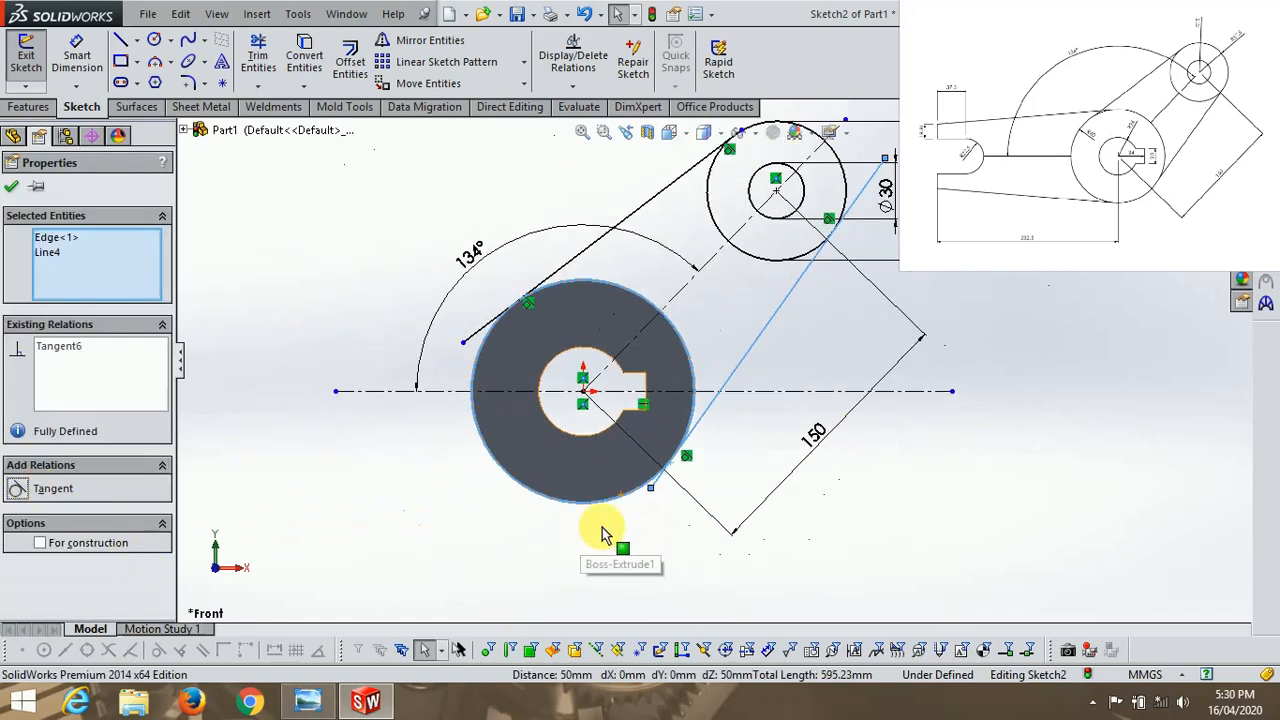
scroll(849, 163, "down", 3)
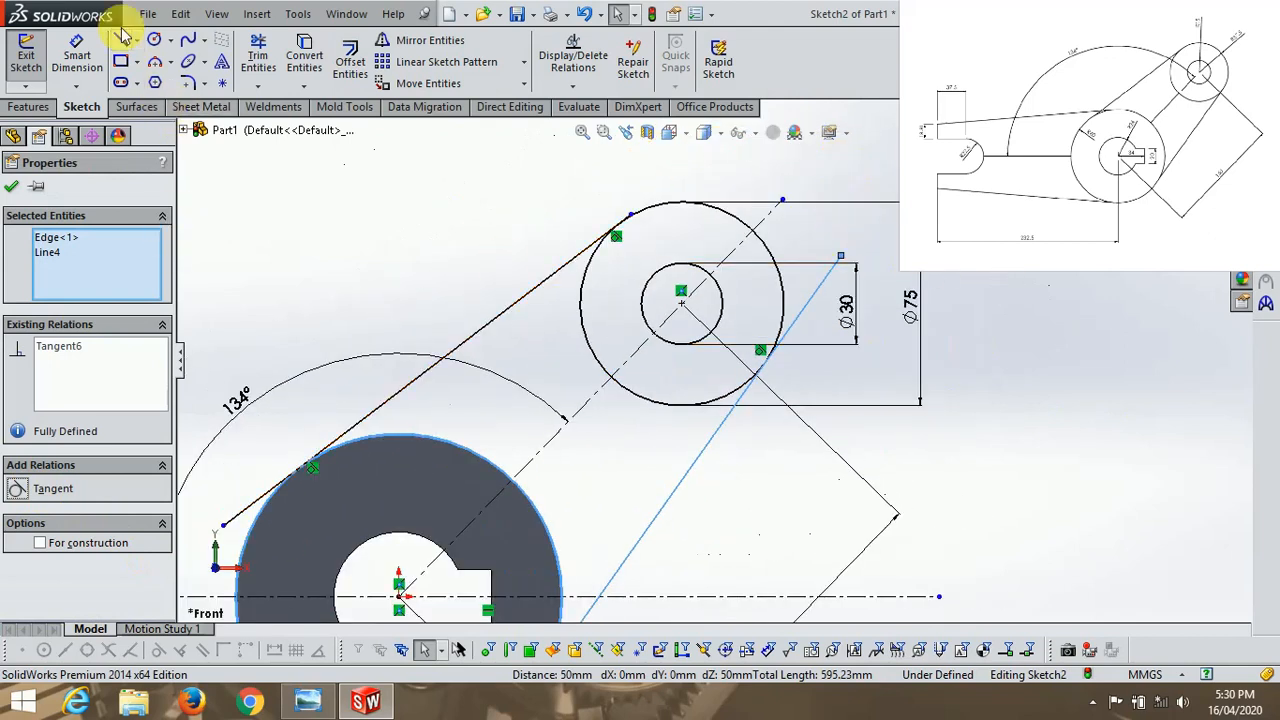
left_click(157, 62)
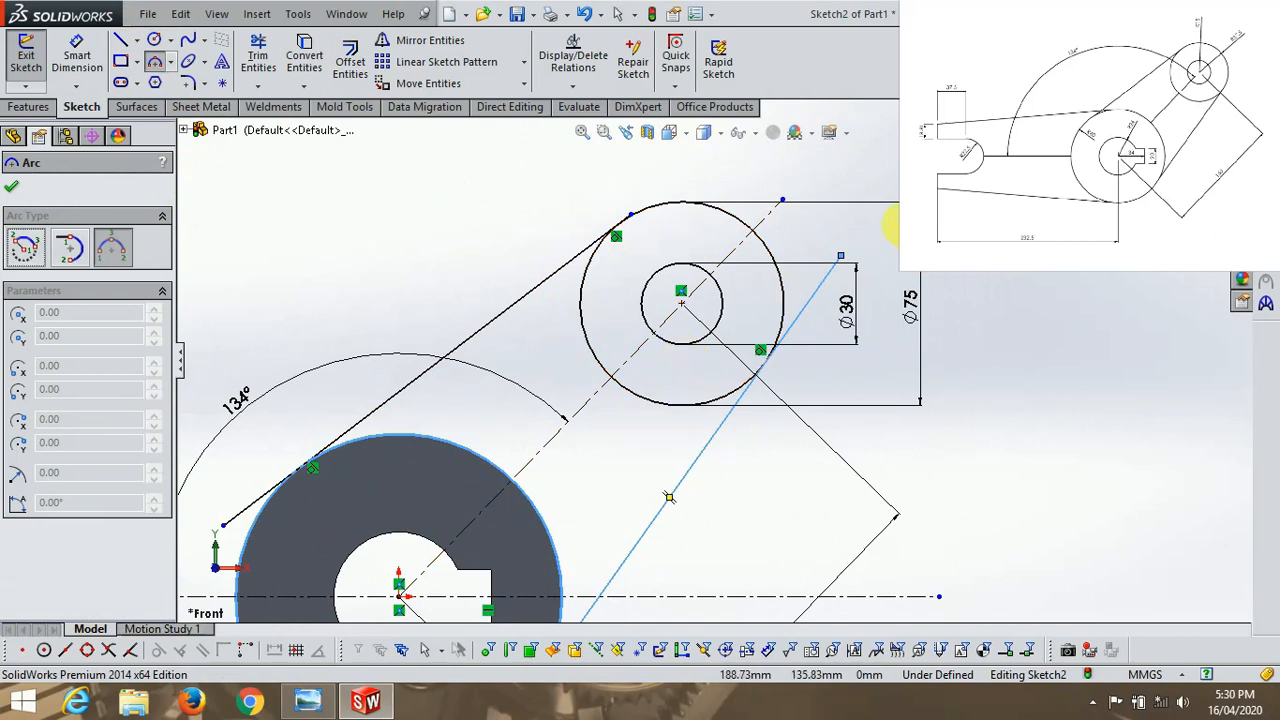
scroll(663, 234, "down", 1)
scroll(698, 200, "up", 3)
scroll(690, 195, "up", 1)
scroll(522, 510, "down", 2)
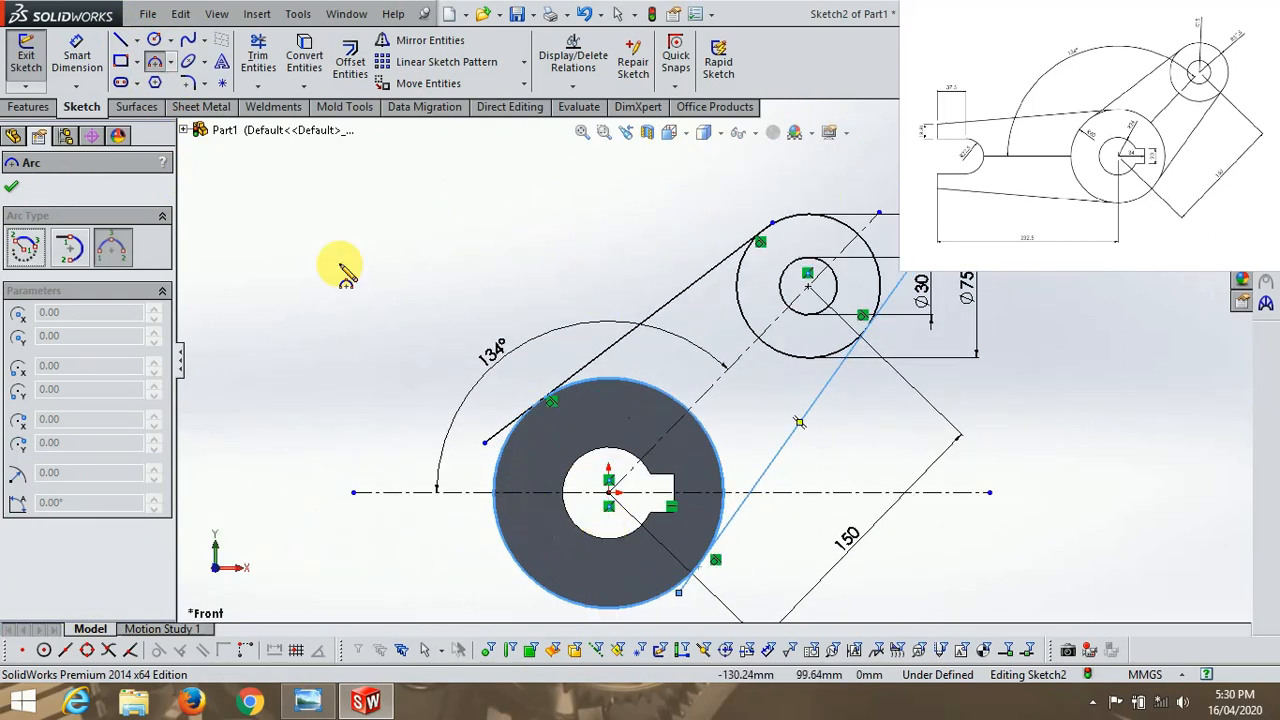
Draw a circle centred on the origin that coincides with the hub's outer edge
left_click(154, 41)
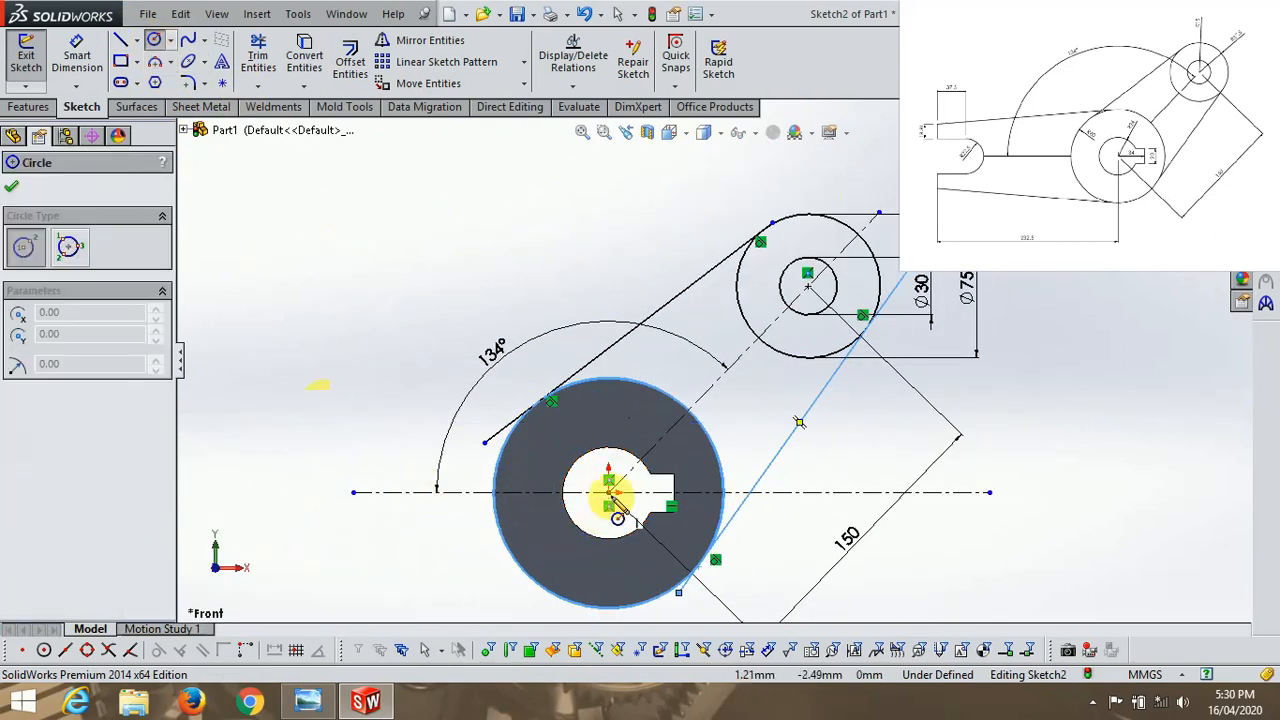
left_click_drag(608, 491, 717, 537)
key("Escape")
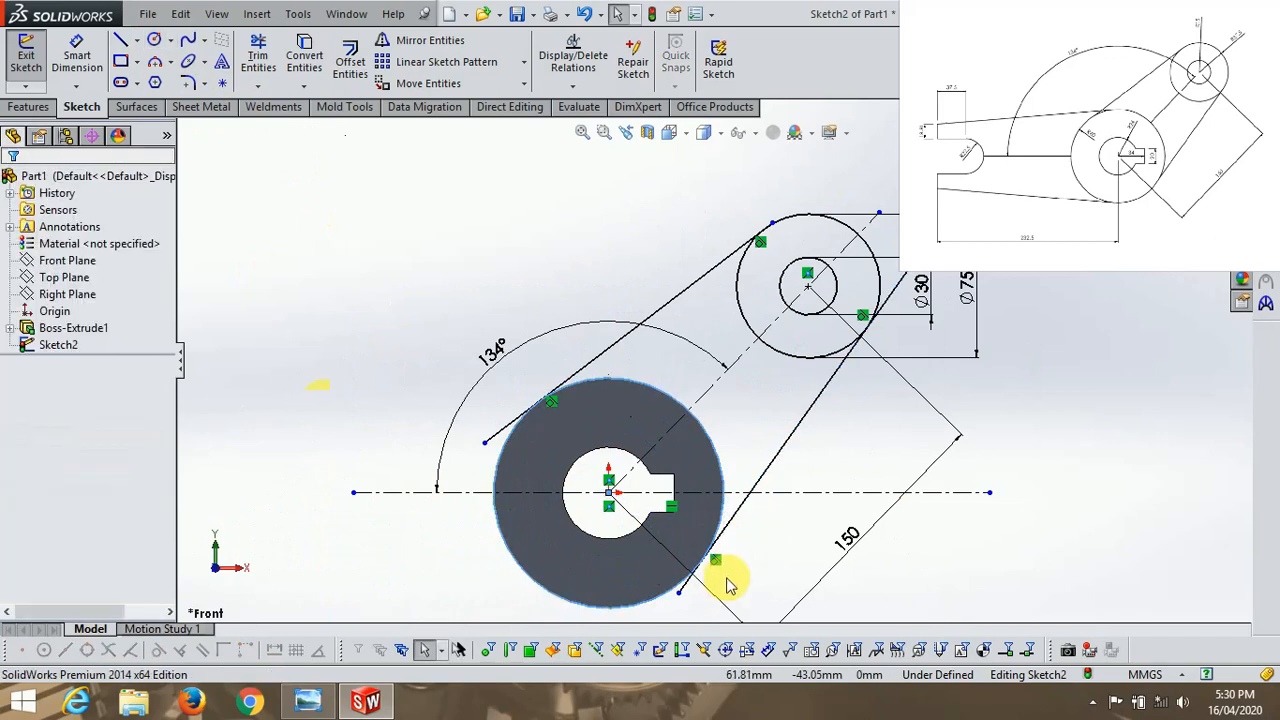
Trim the overhanging ends of both tangent lines where they run past the hub circle
left_click(255, 67)
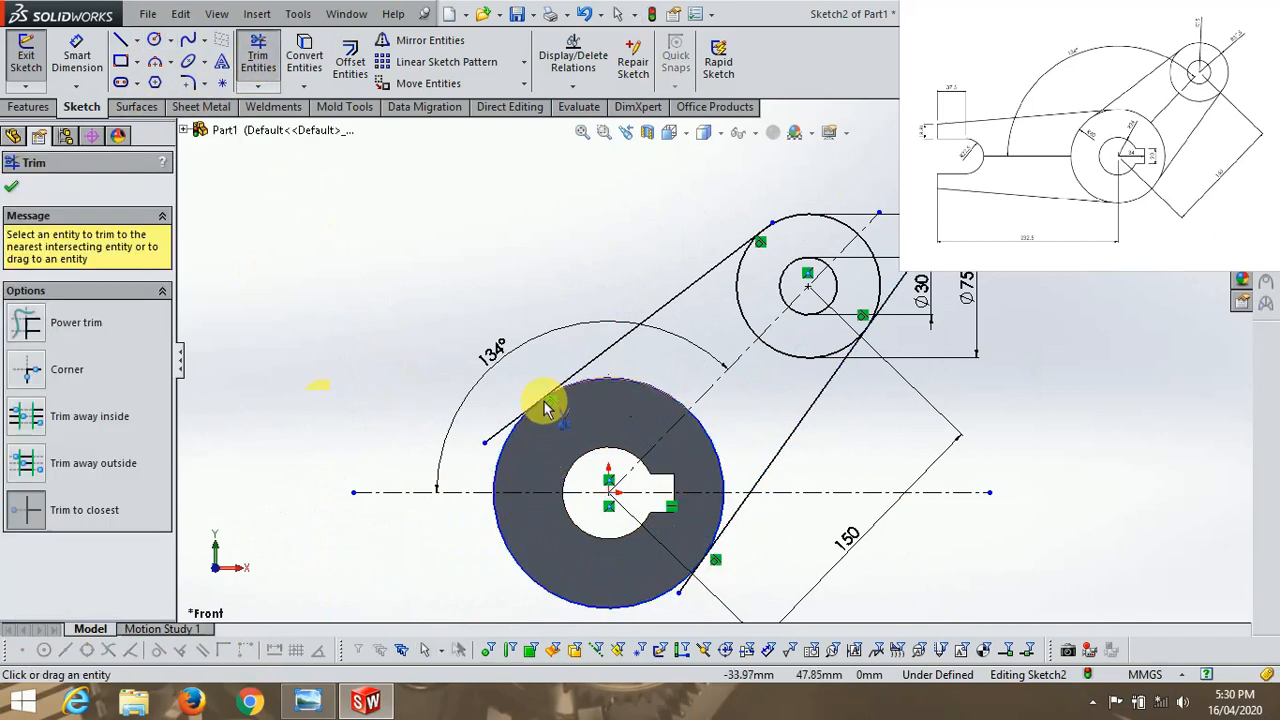
scroll(540, 420, "down", 3)
left_click(519, 432)
scroll(534, 337, "up", 3)
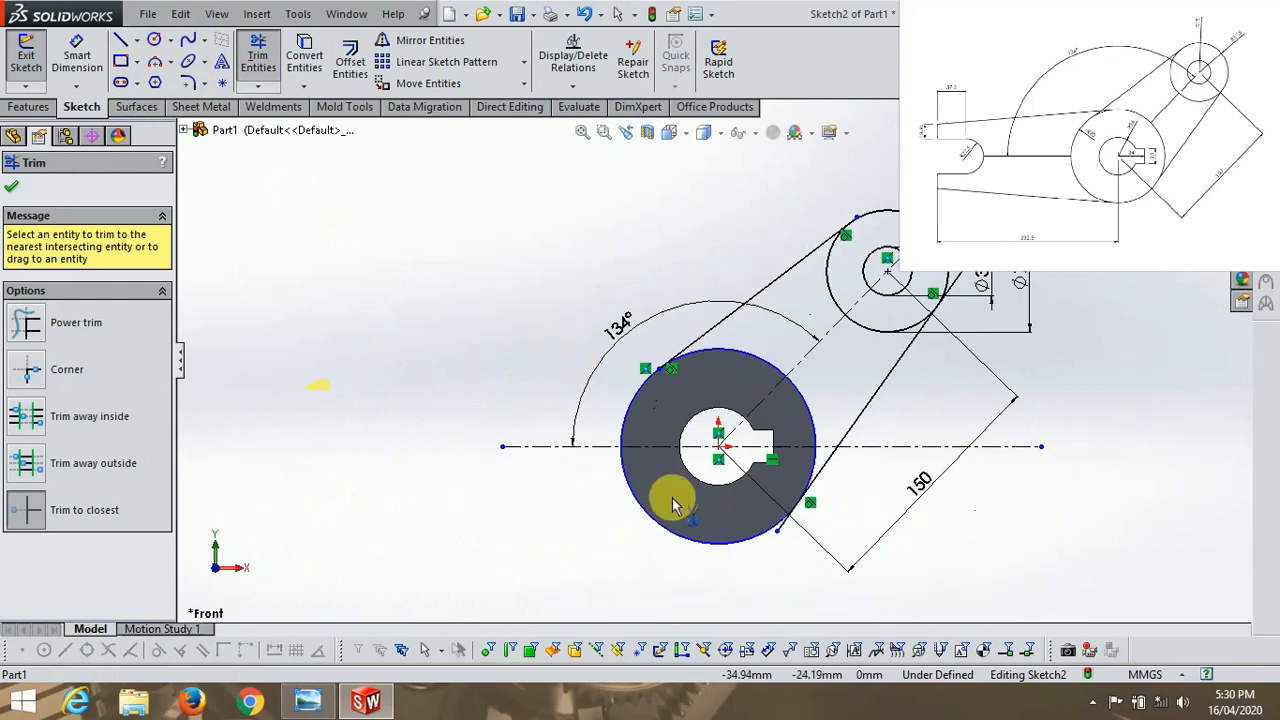
scroll(771, 514, "down", 5)
left_click(822, 488)
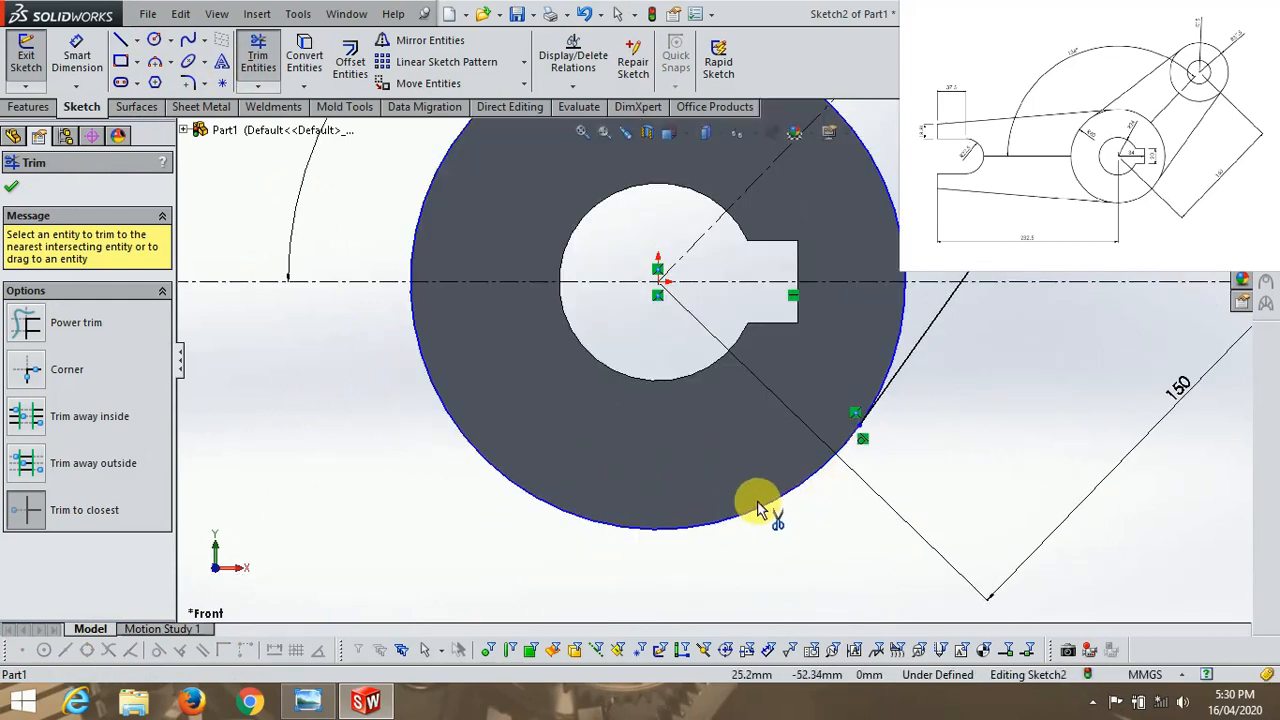
Trim away the hub circle's far portion, keeping only the arc between the tangent points on the end boss side
scroll(634, 571, "up", 3)
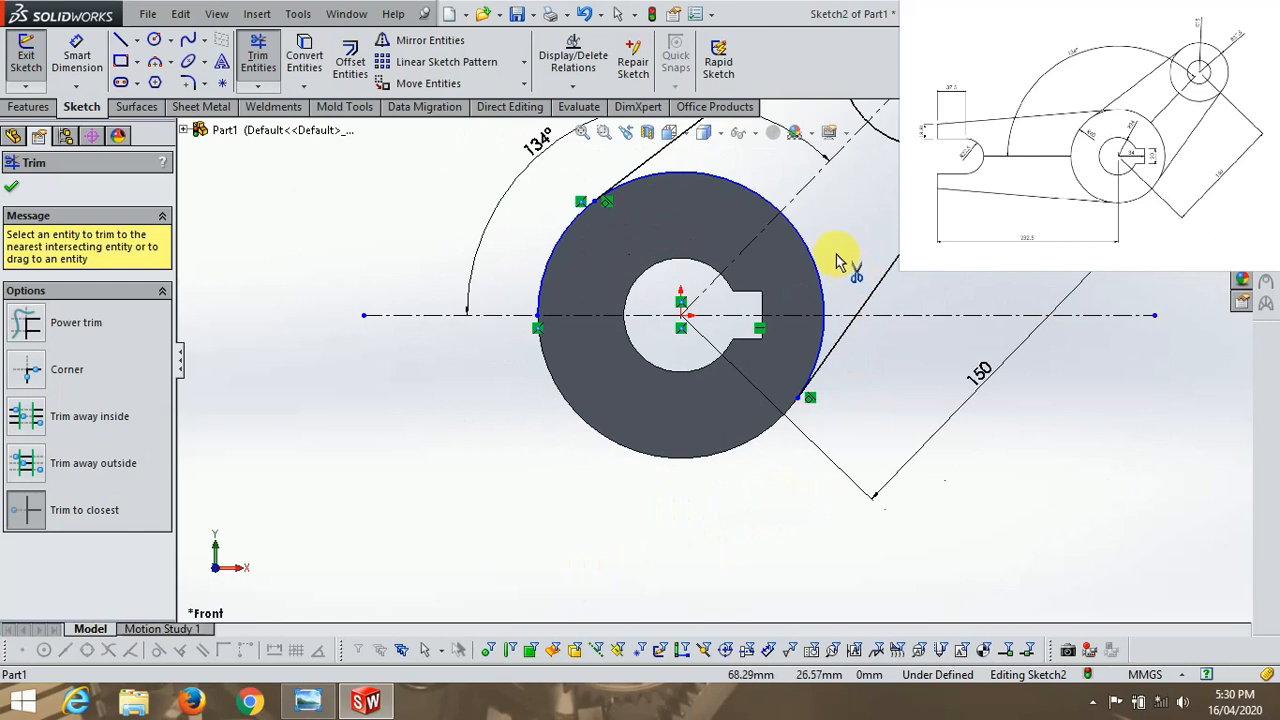
scroll(838, 262, "down", 2)
scroll(620, 229, "up", 2)
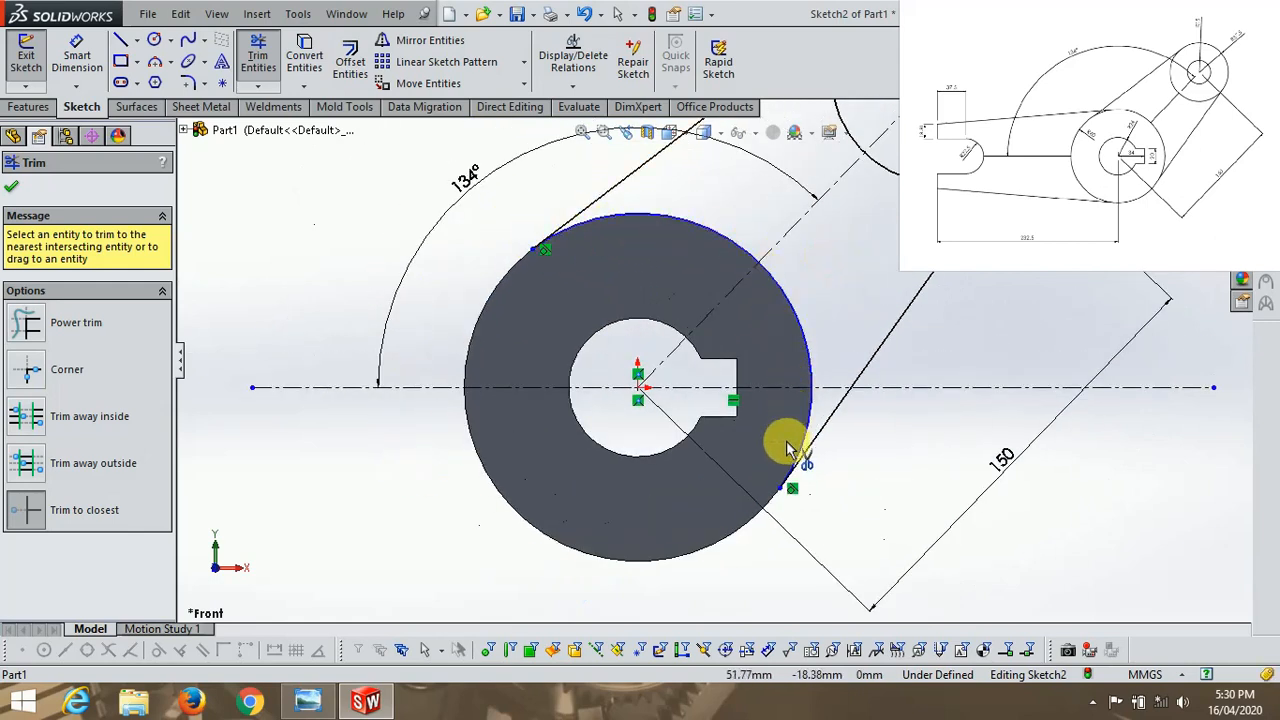
Trim the upper tangent line's excess end beyond the 75 mm end boss circle
scroll(728, 508, "up", 2)
scroll(893, 195, "down", 3)
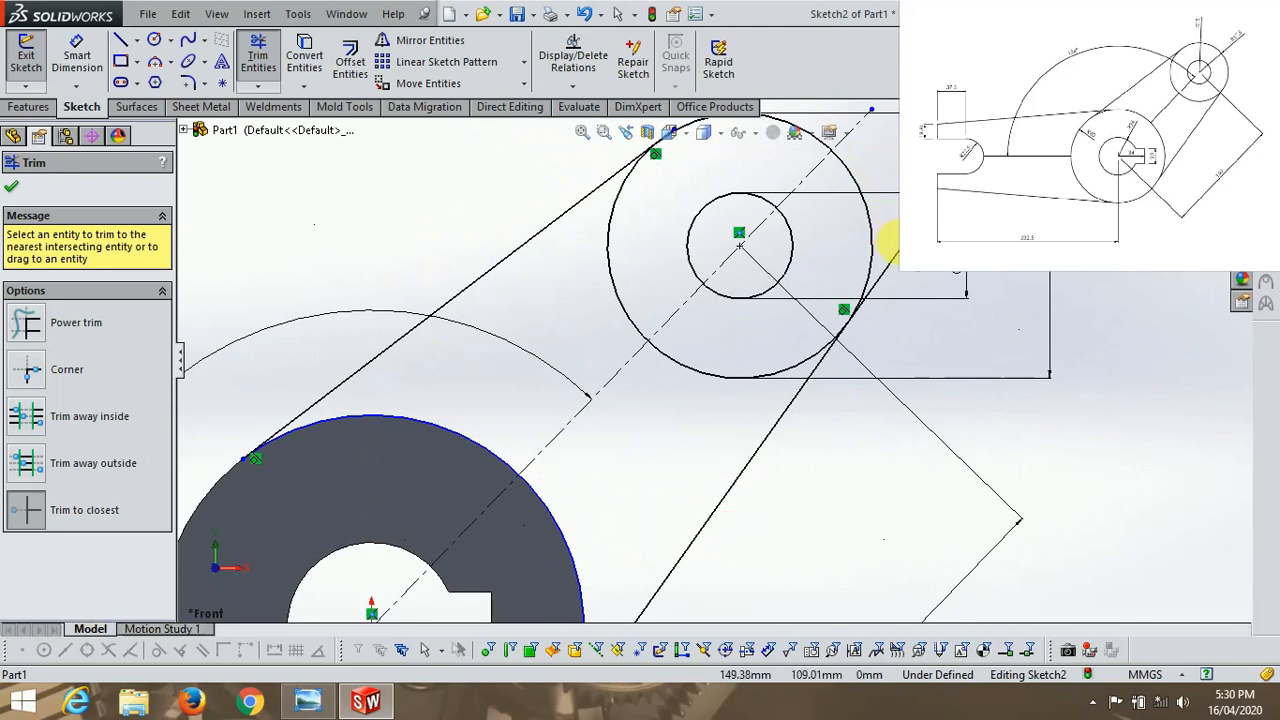
scroll(749, 234, "up", 3)
scroll(609, 329, "down", 6)
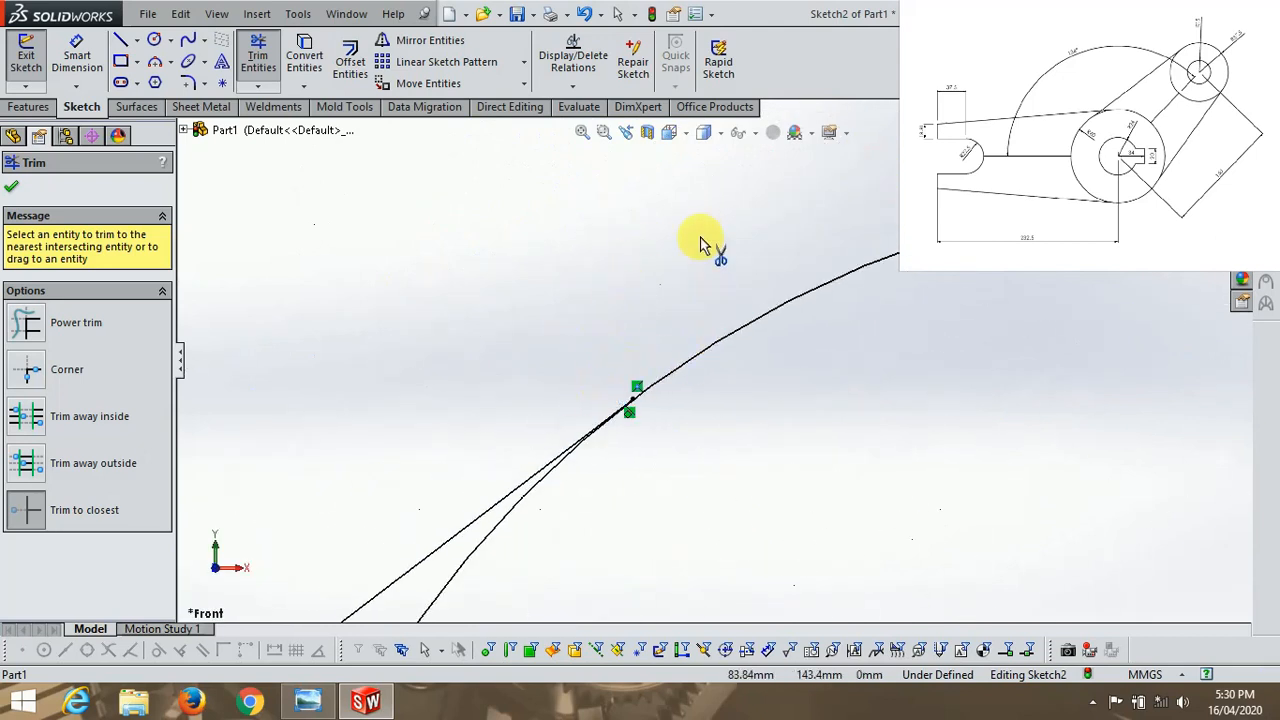
scroll(700, 230, "up", 5)
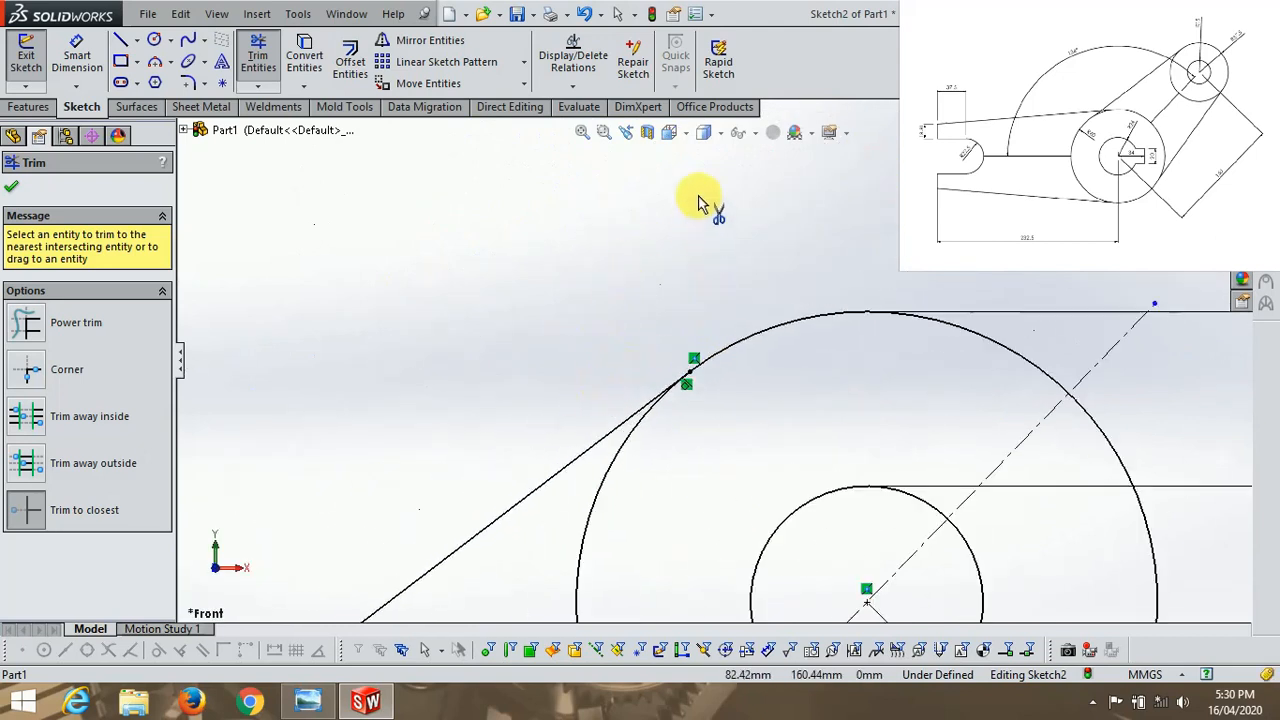
Draw a three-point arc between the two tangent points, following the hub side of the 75 mm circle, and exit the sketch
left_click(155, 63)
left_click(706, 375)
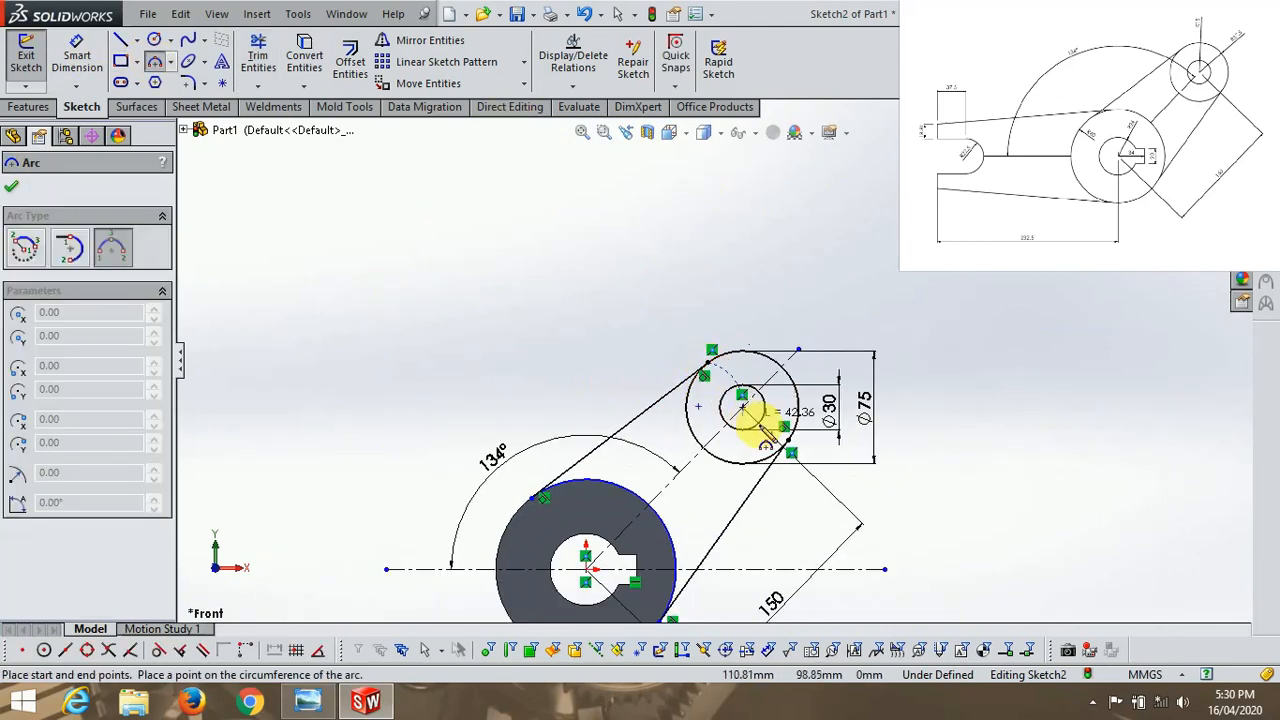
left_click(790, 440)
scroll(712, 446, "down", 3)
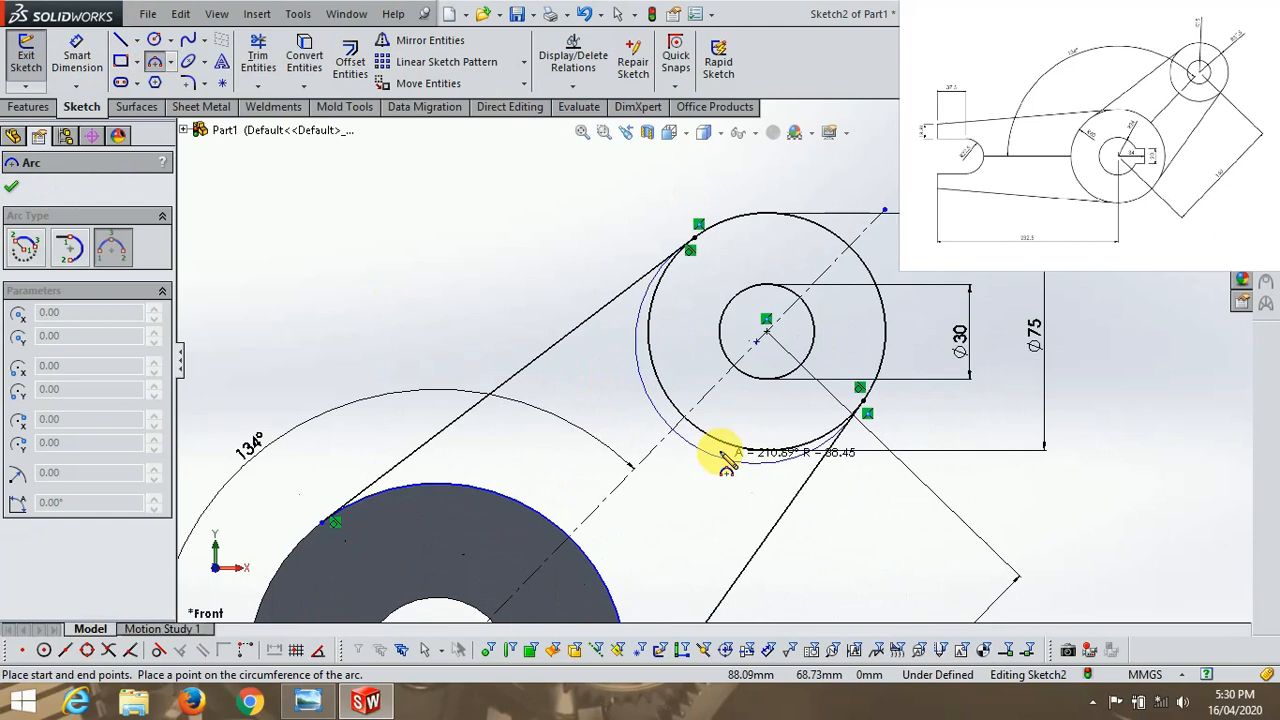
left_click(728, 432)
scroll(720, 420, "up", 5)
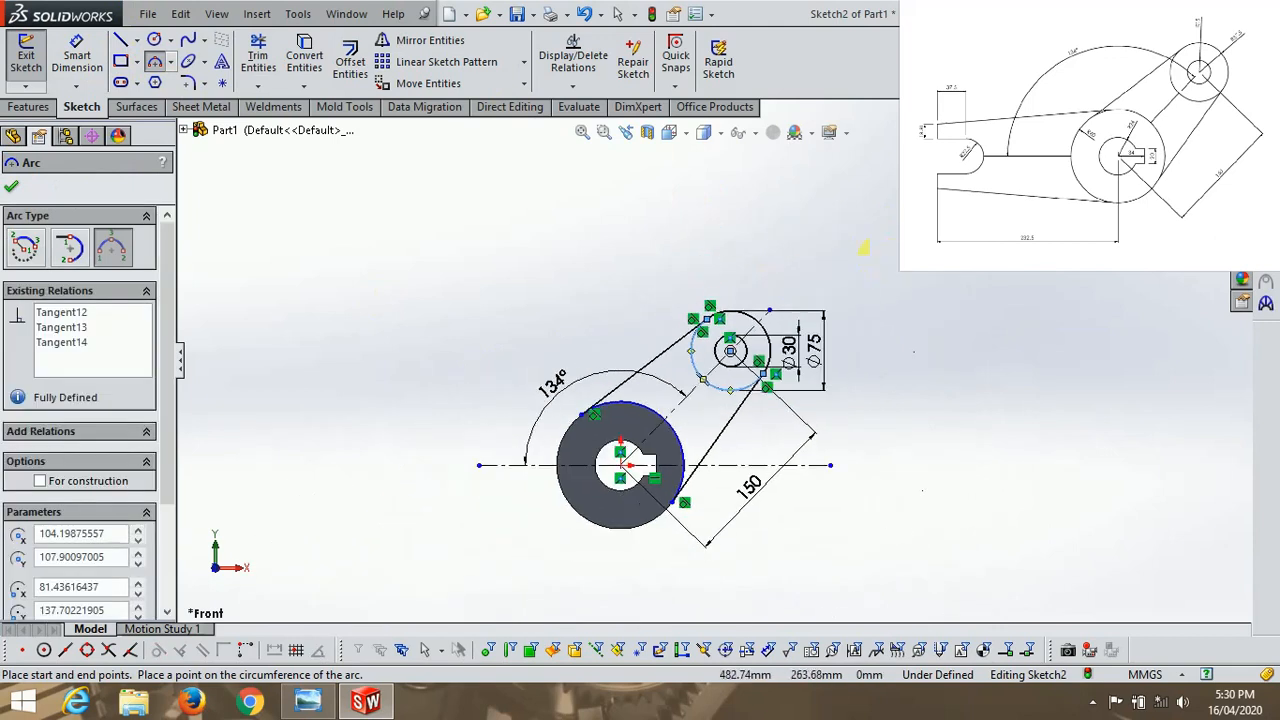
left_click(1225, 155)
Extrude the ring between the 30 mm and 75 mm circles 100 mm with the Mid Plane end condition, merging the result
middle_click_drag(950, 280, 908, 323)
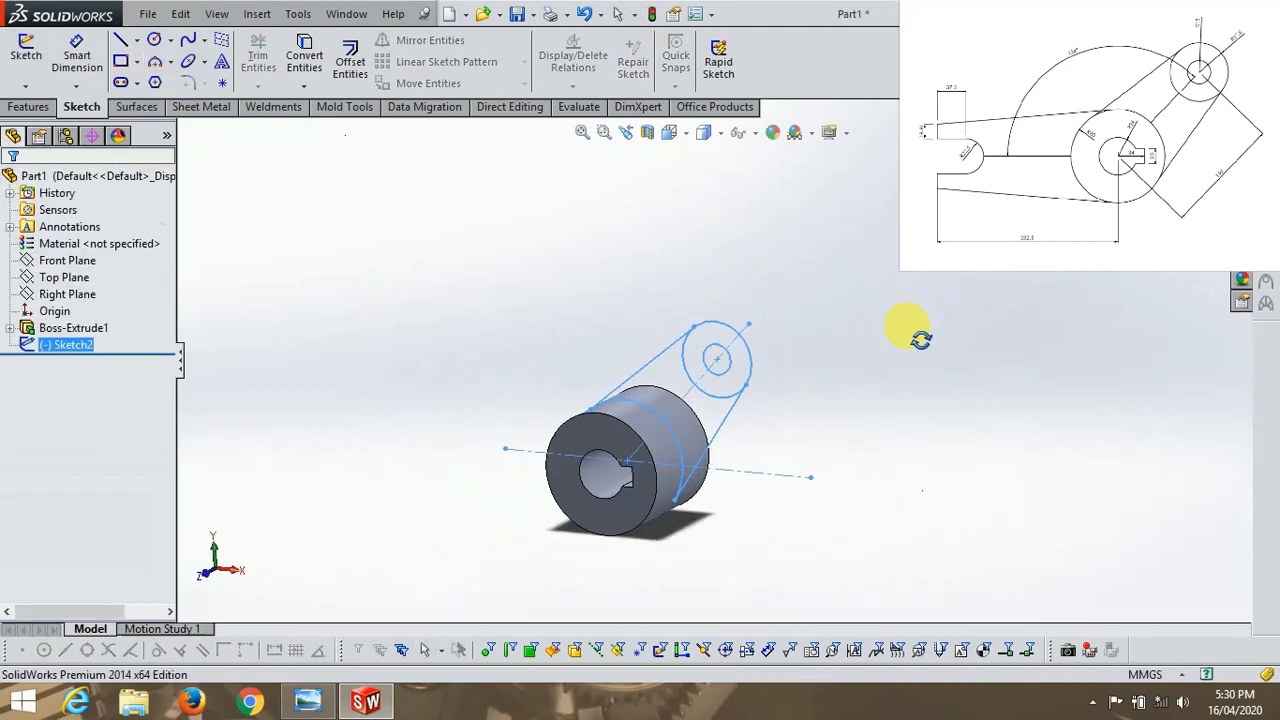
left_click(24, 107)
left_click(34, 60)
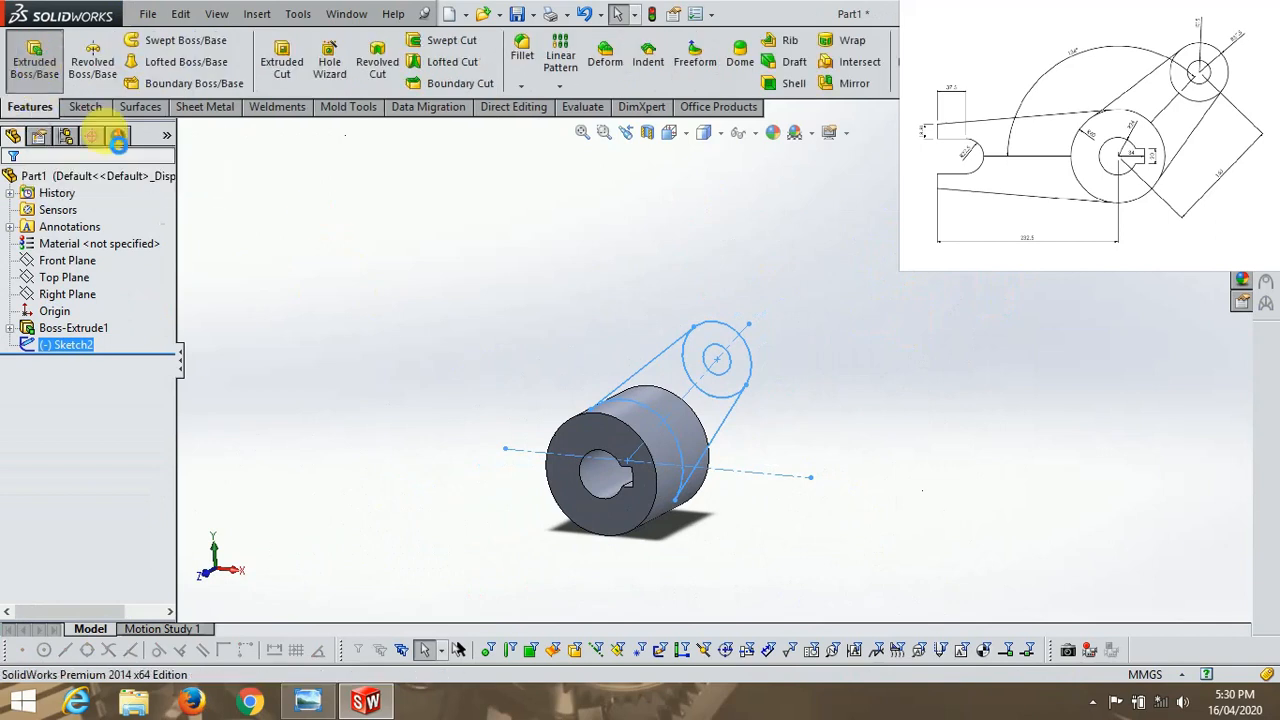
scroll(740, 357, "down", 3)
left_click(738, 352)
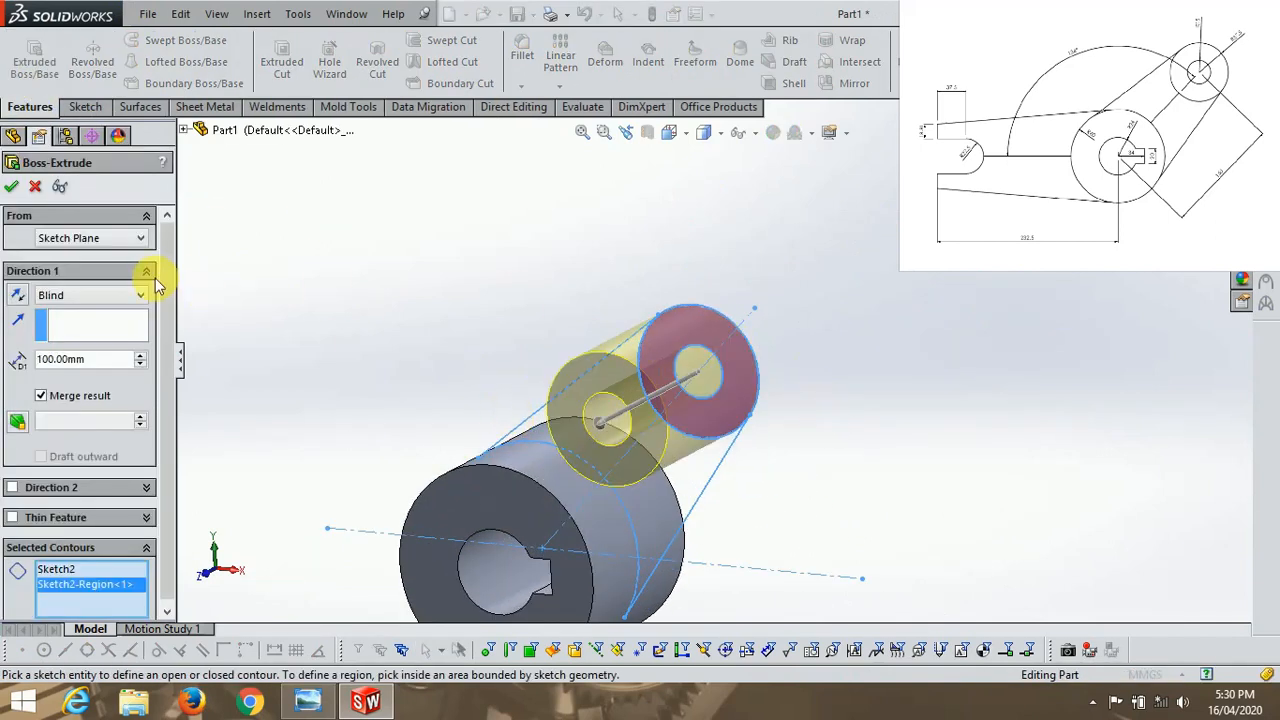
left_click(64, 297)
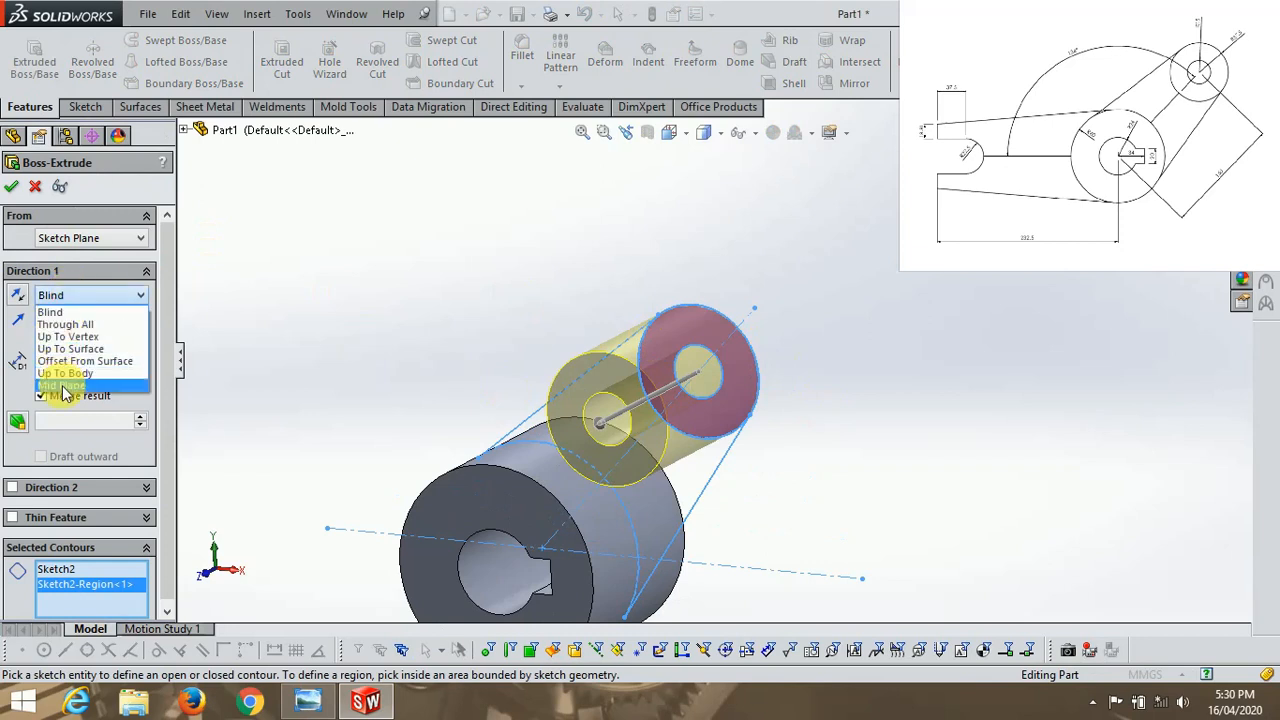
left_click(62, 385)
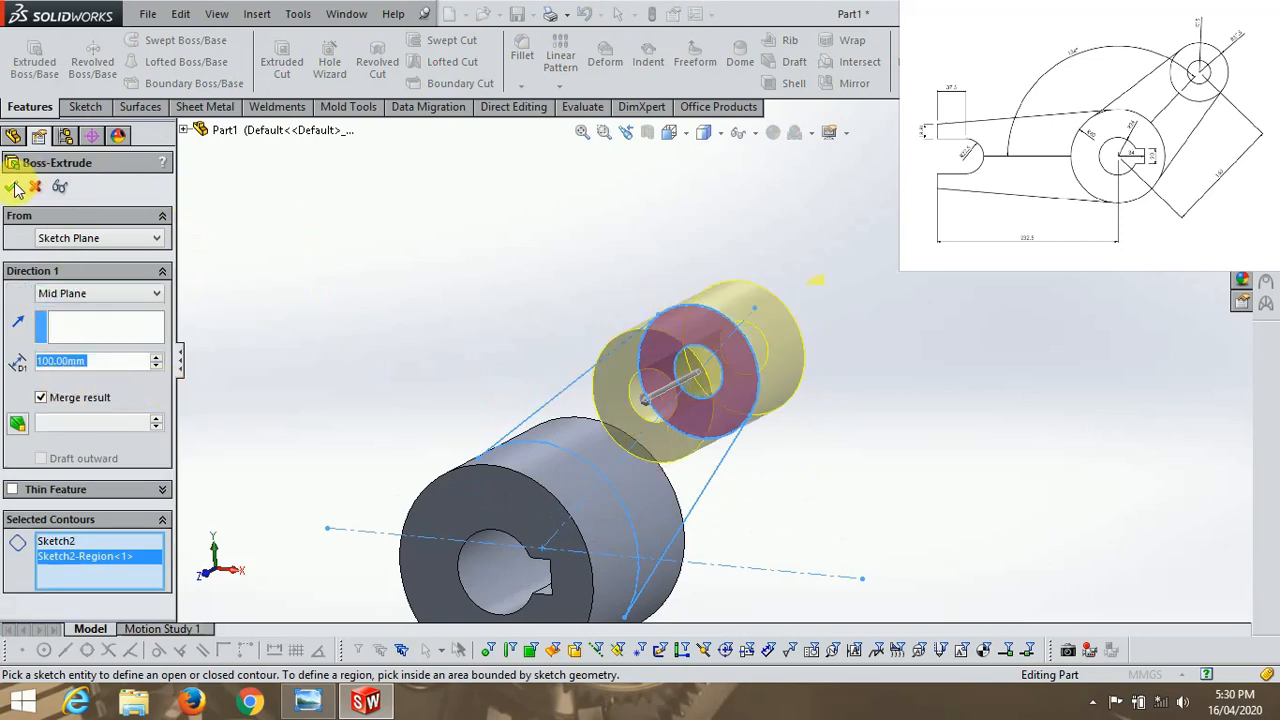
key("Return")
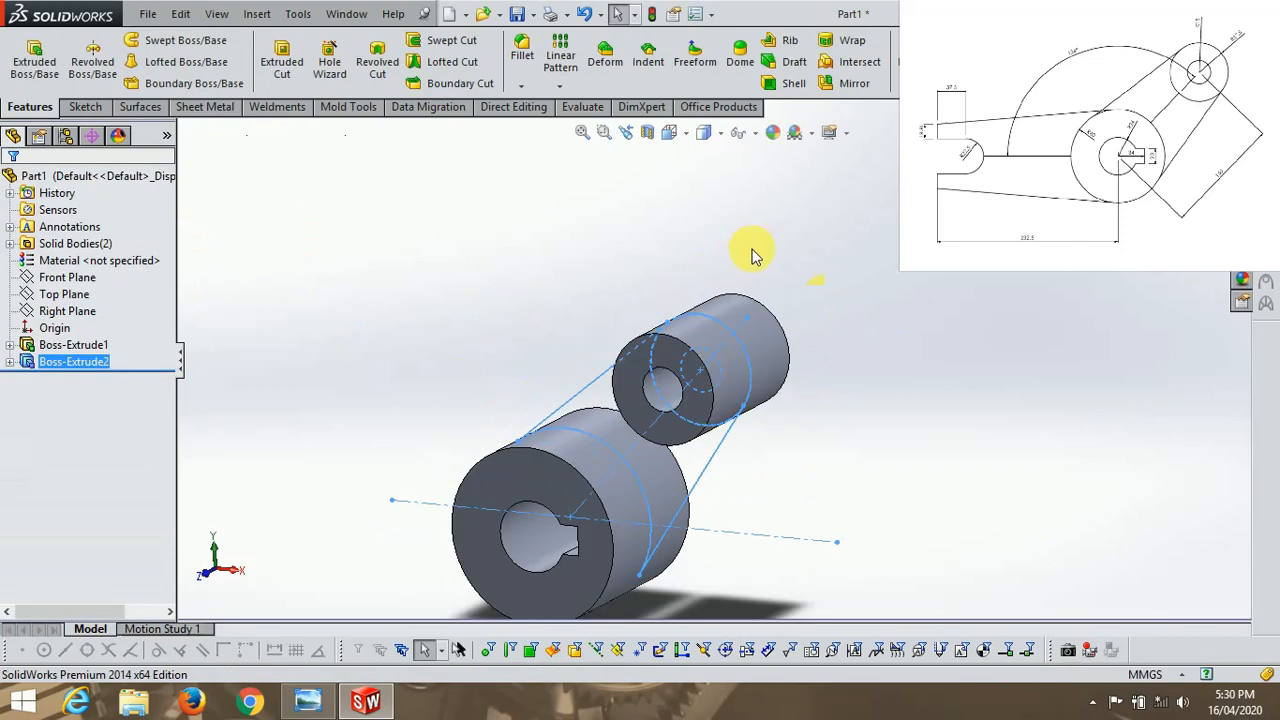
left_click(752, 250)
scroll(672, 230, "up", 1)
Show the sketch absorbed by the end boss extrusion
left_click(70, 383)
right_click(72, 385)
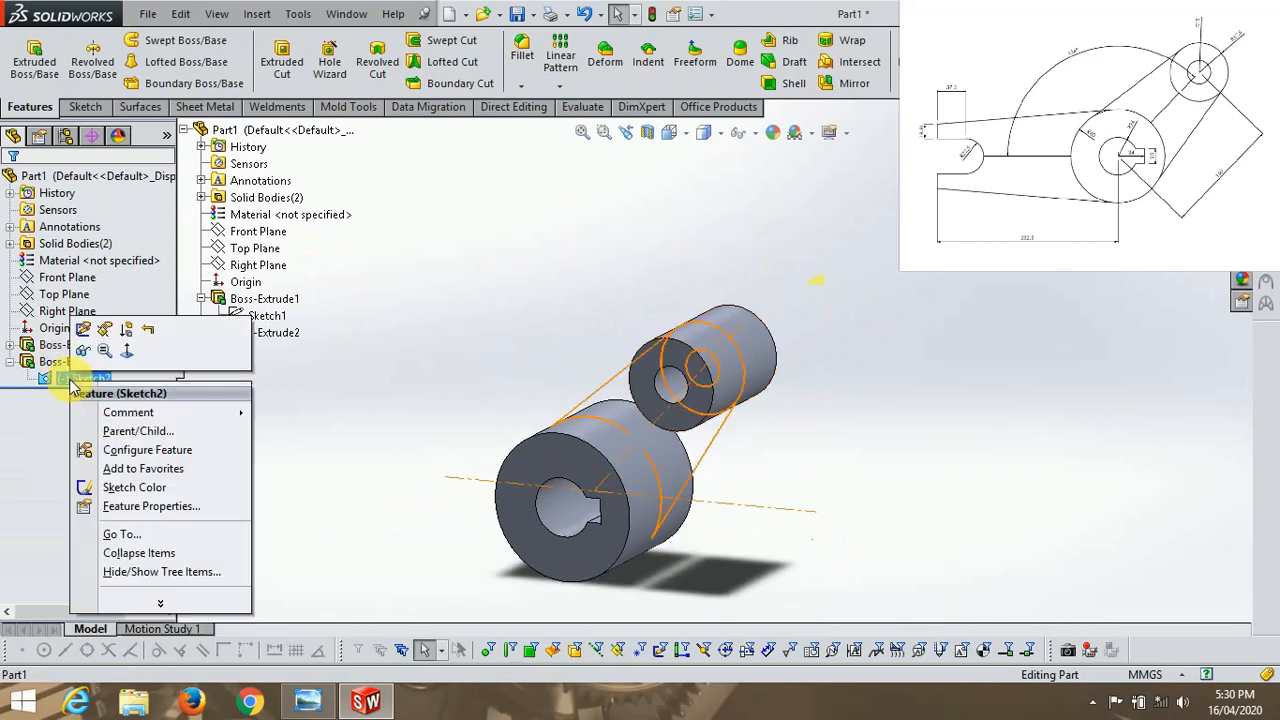
left_click(84, 352)
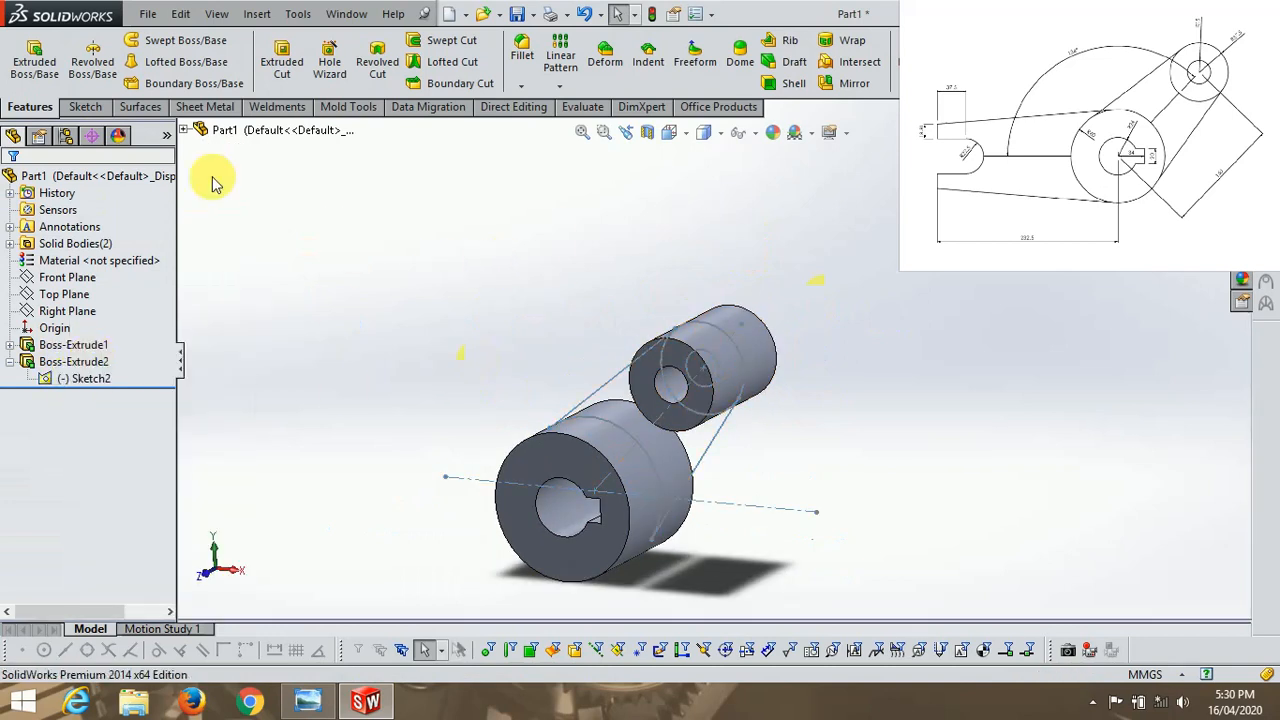
Extrude the arm contour between the hub and the end boss 50 mm with the Mid Plane end condition
left_click(34, 60)
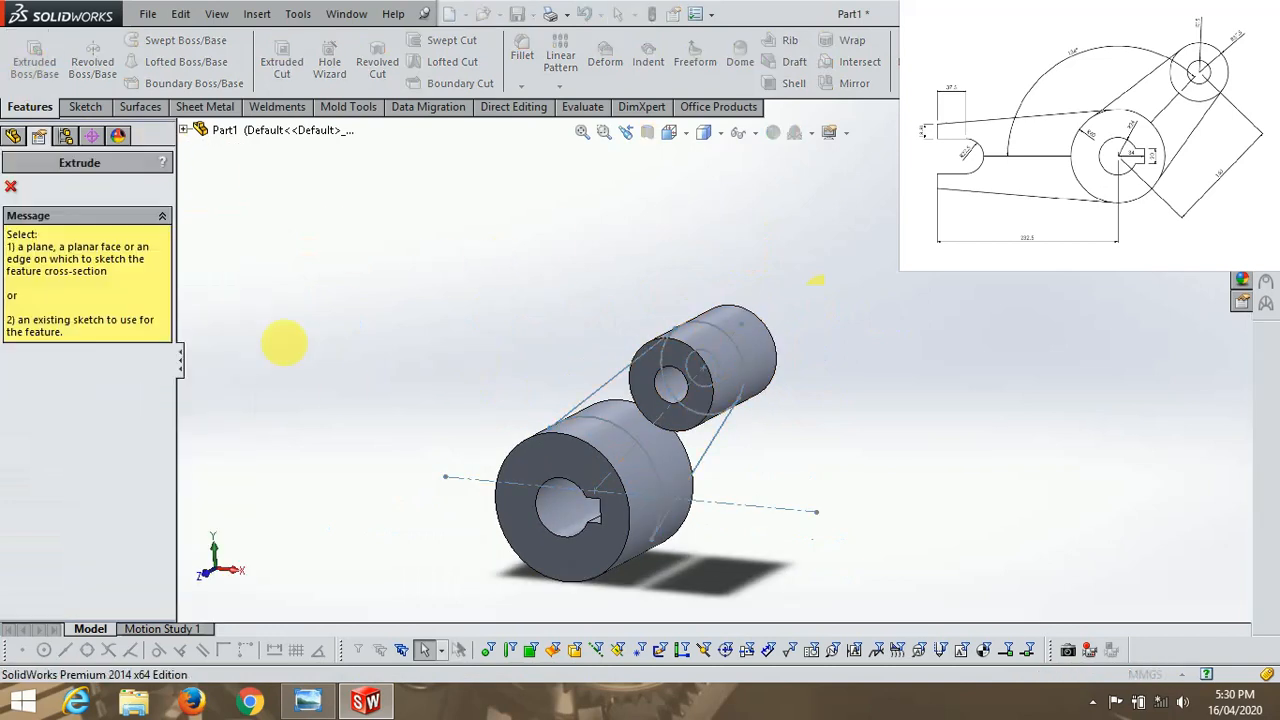
left_click(705, 472)
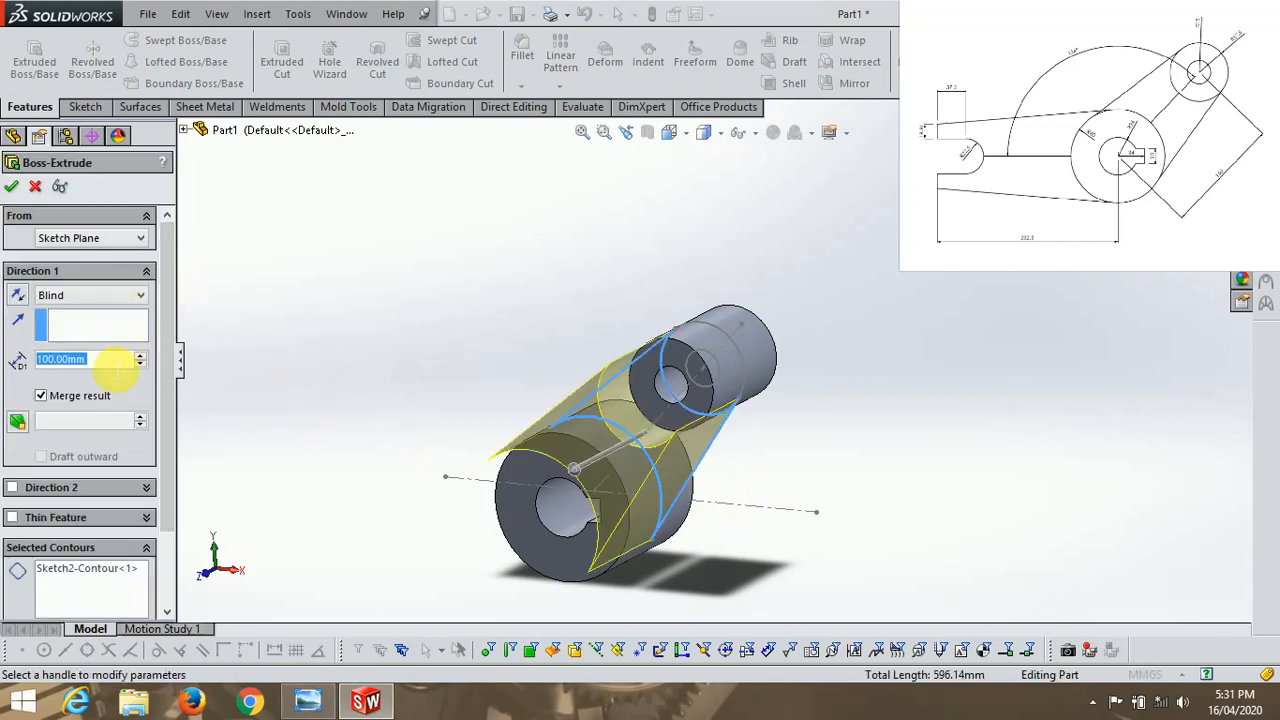
type("50")
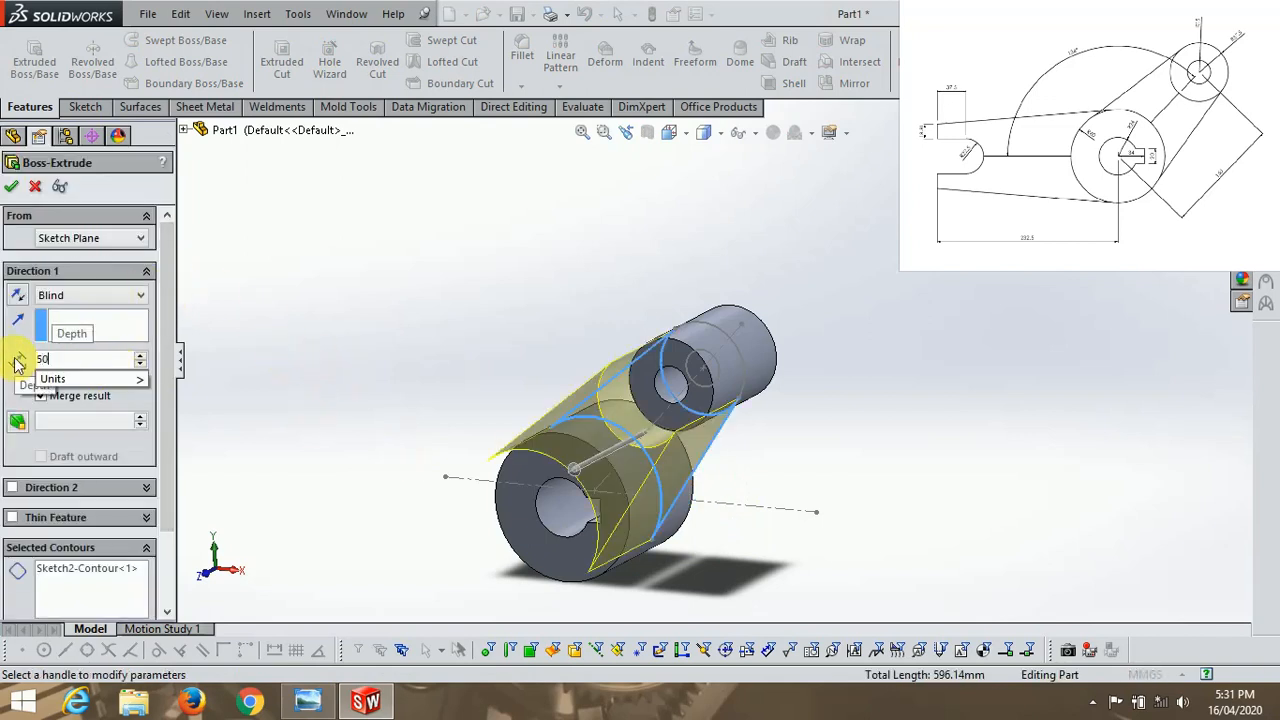
key("Return")
left_click(105, 298)
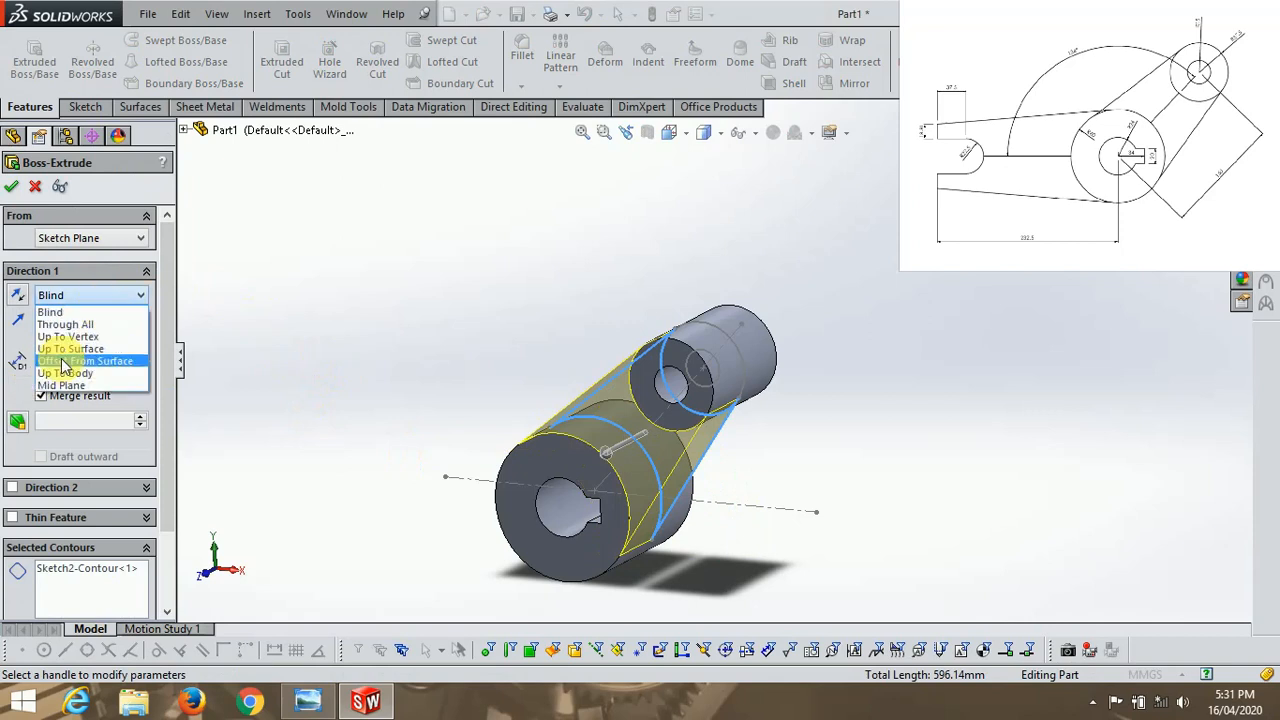
left_click(60, 384)
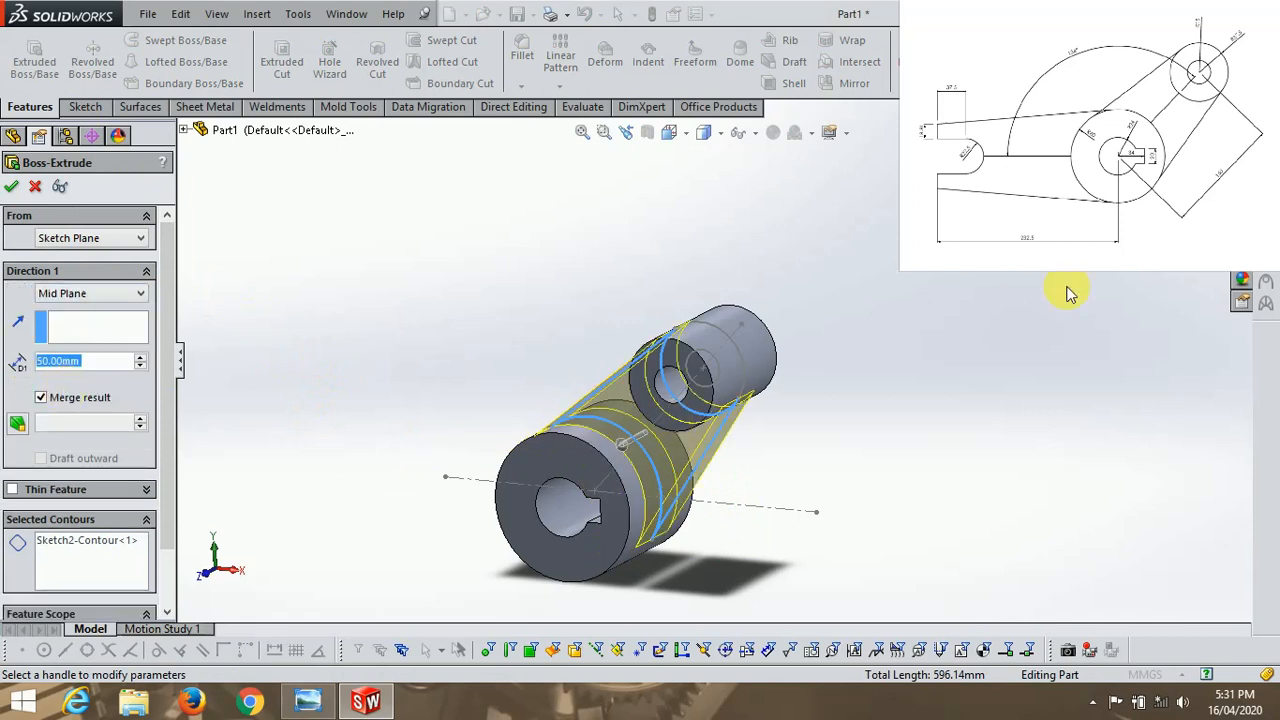
key("Return")
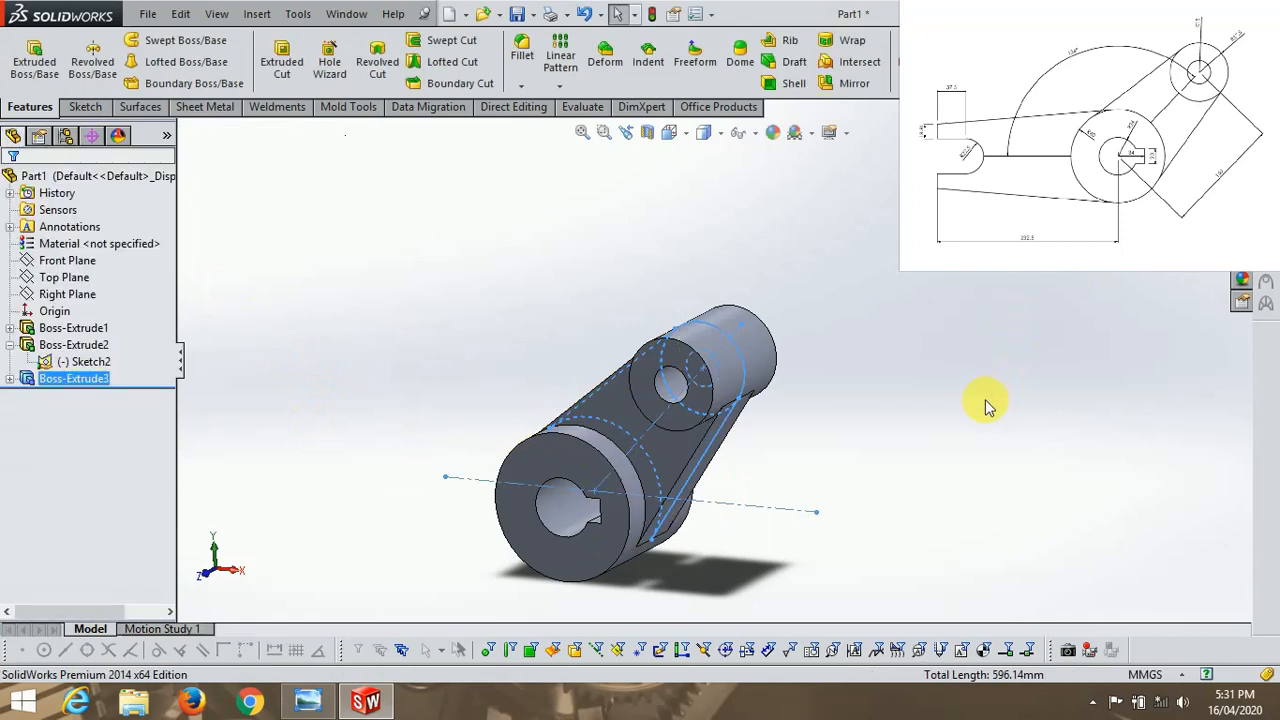
left_click(985, 401)
Hide the shared sketch under the end boss extrusion
middle_click_drag(873, 425, 712, 393)
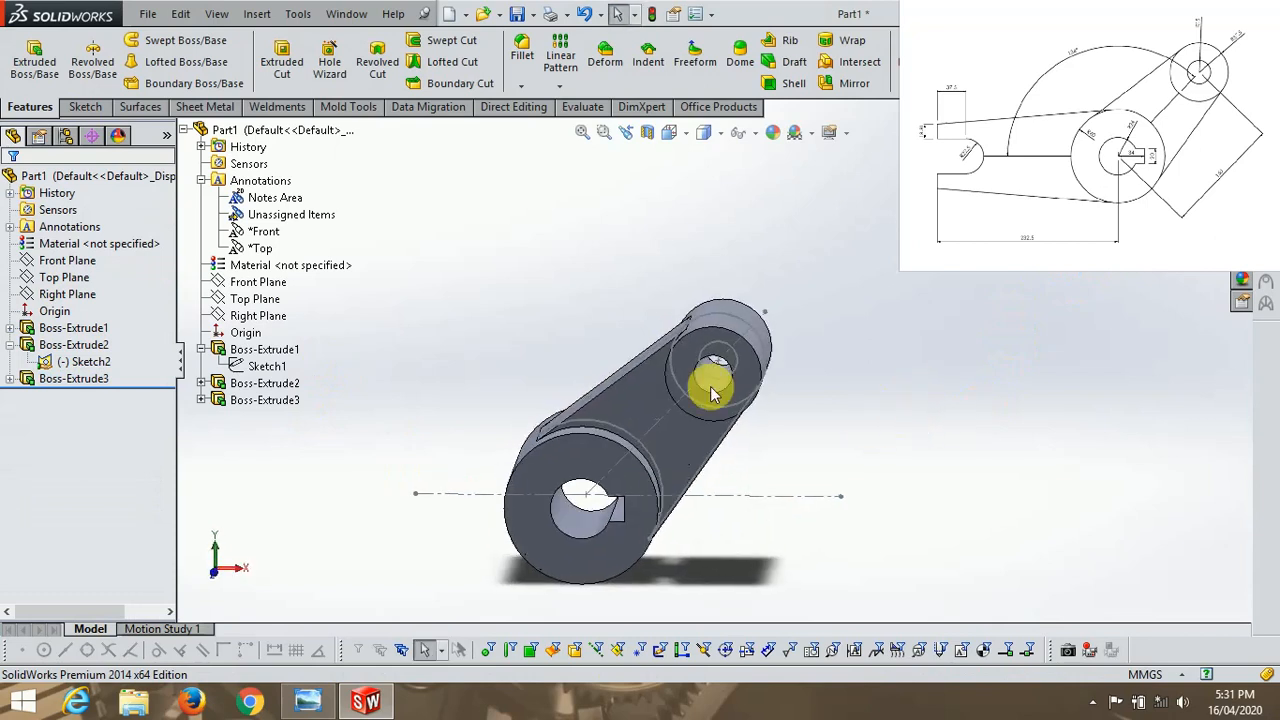
right_click(106, 369)
left_click(111, 334)
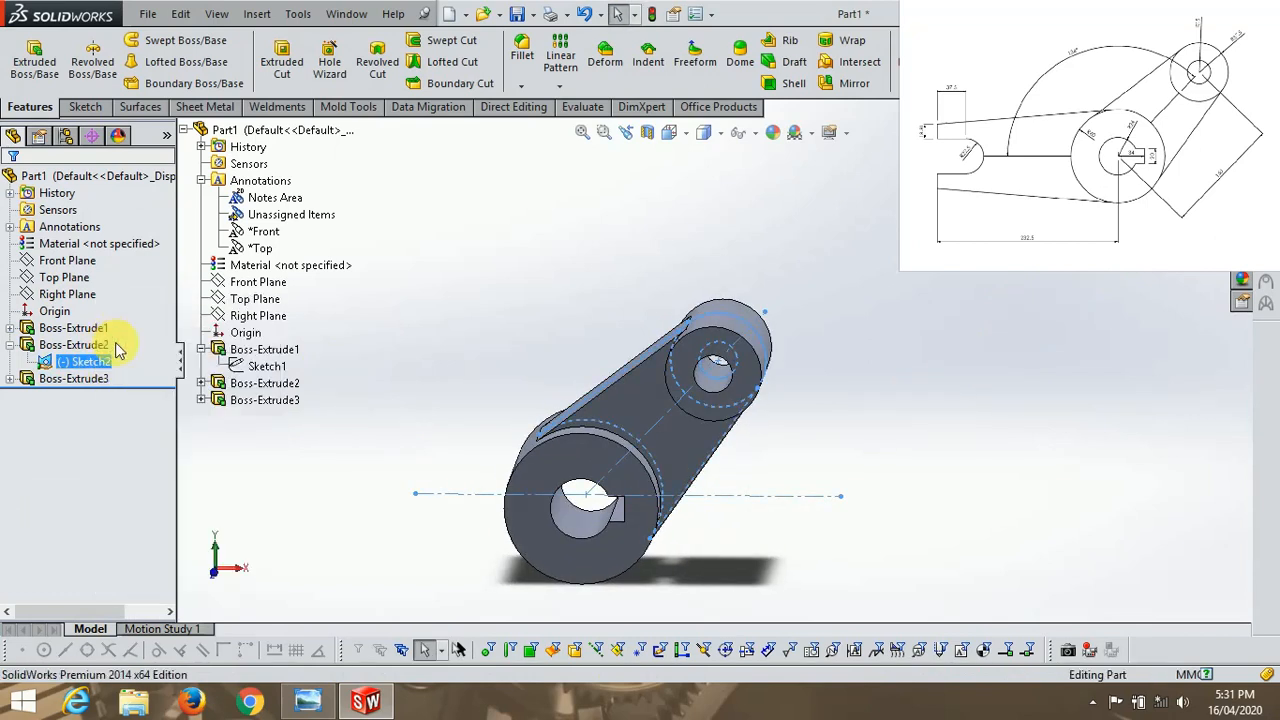
Start a new sketch on the Front Plane and turn the view to face it
left_click(80, 107)
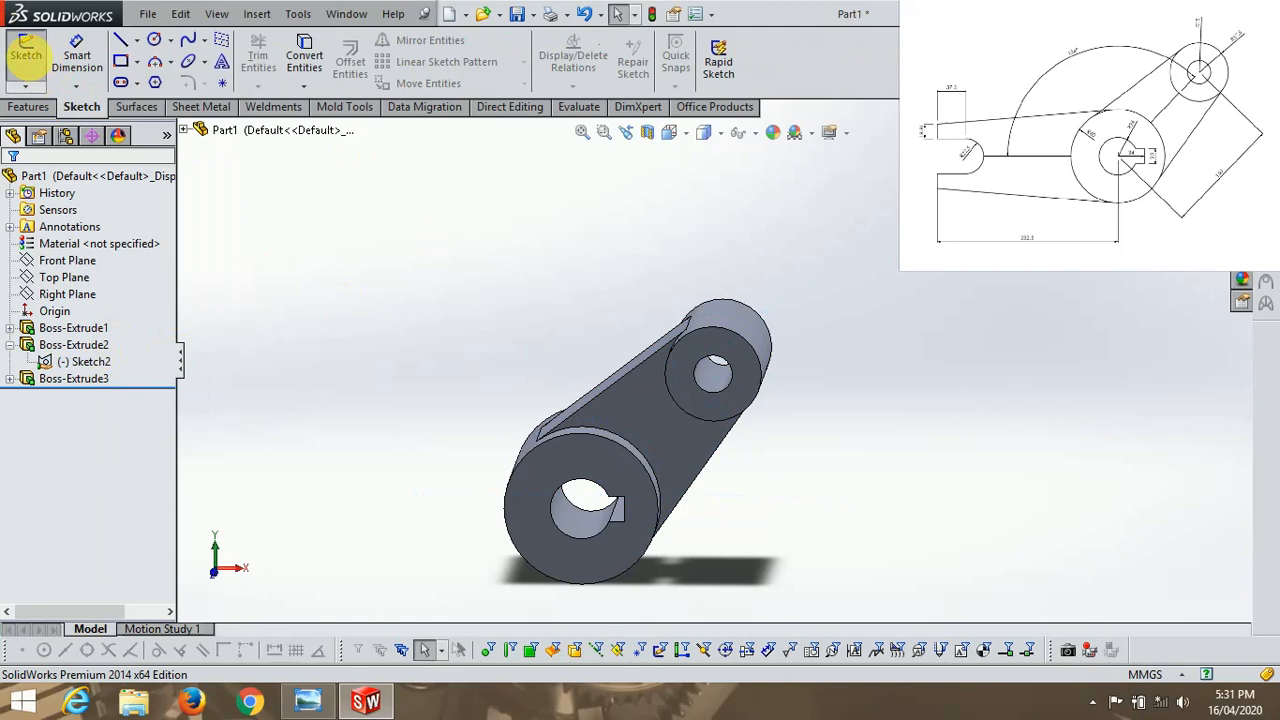
left_click(26, 48)
left_click(184, 132)
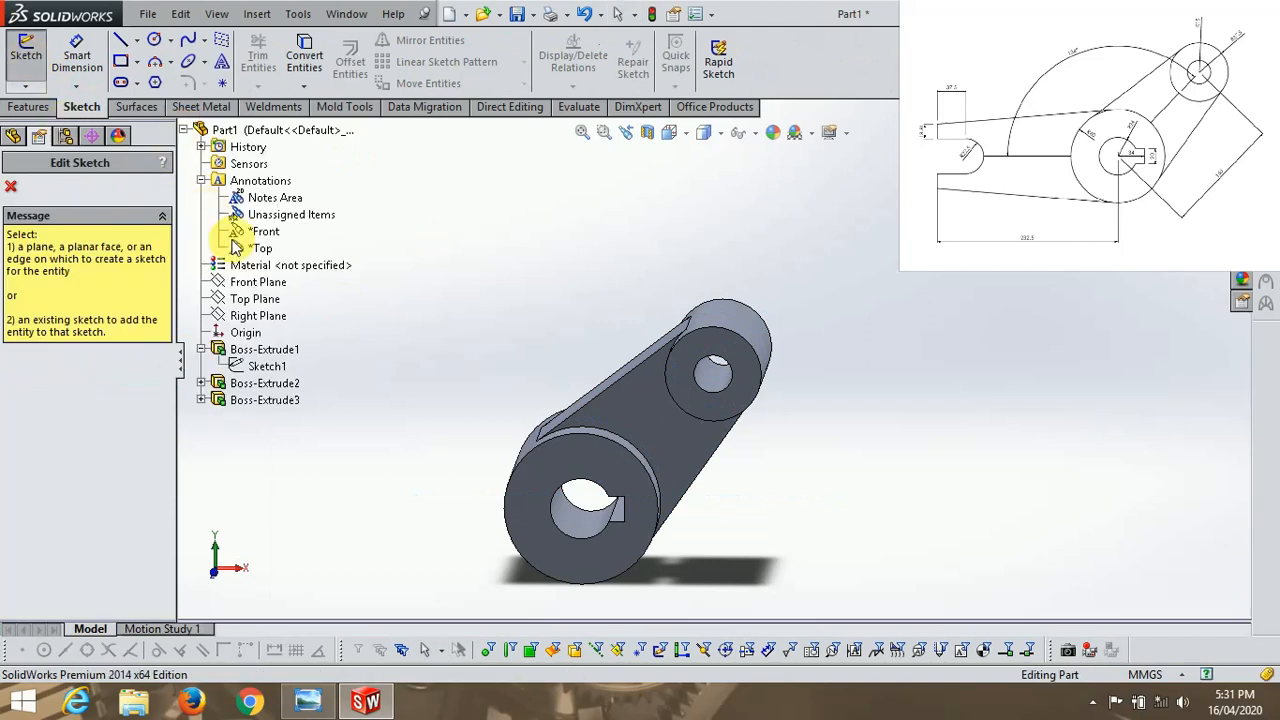
left_click(257, 283)
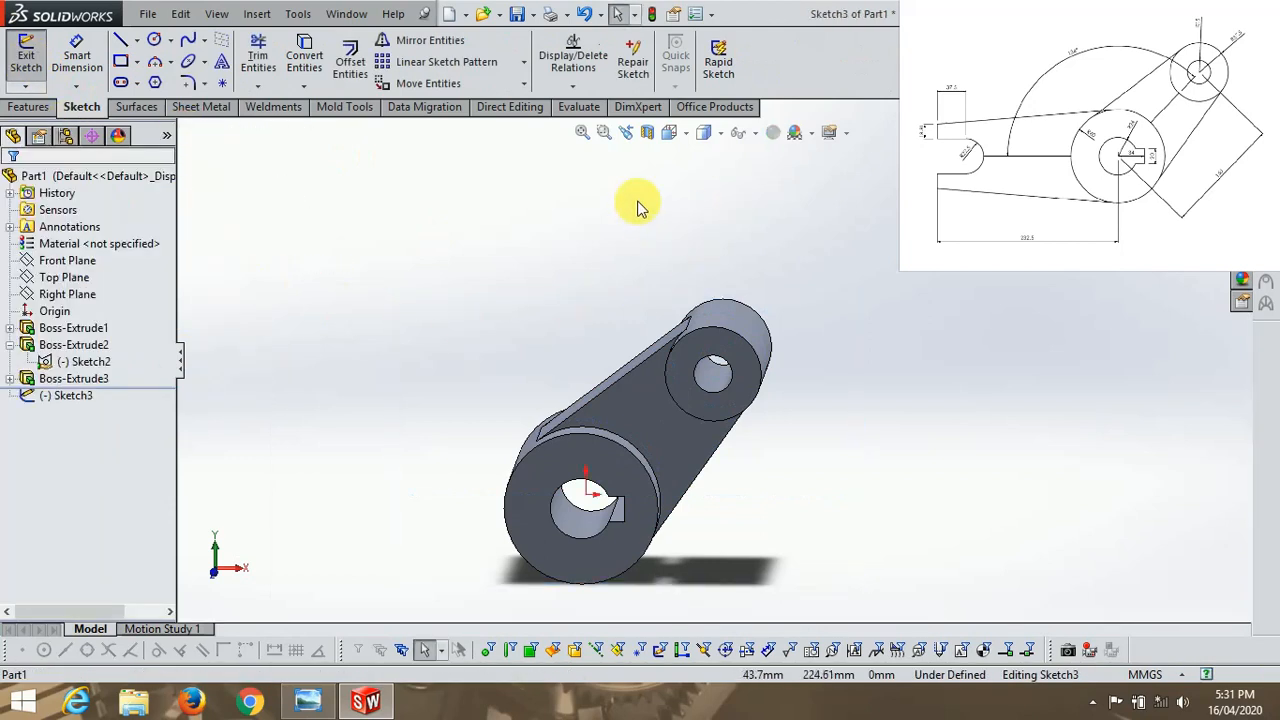
left_click(665, 133)
left_click(695, 212)
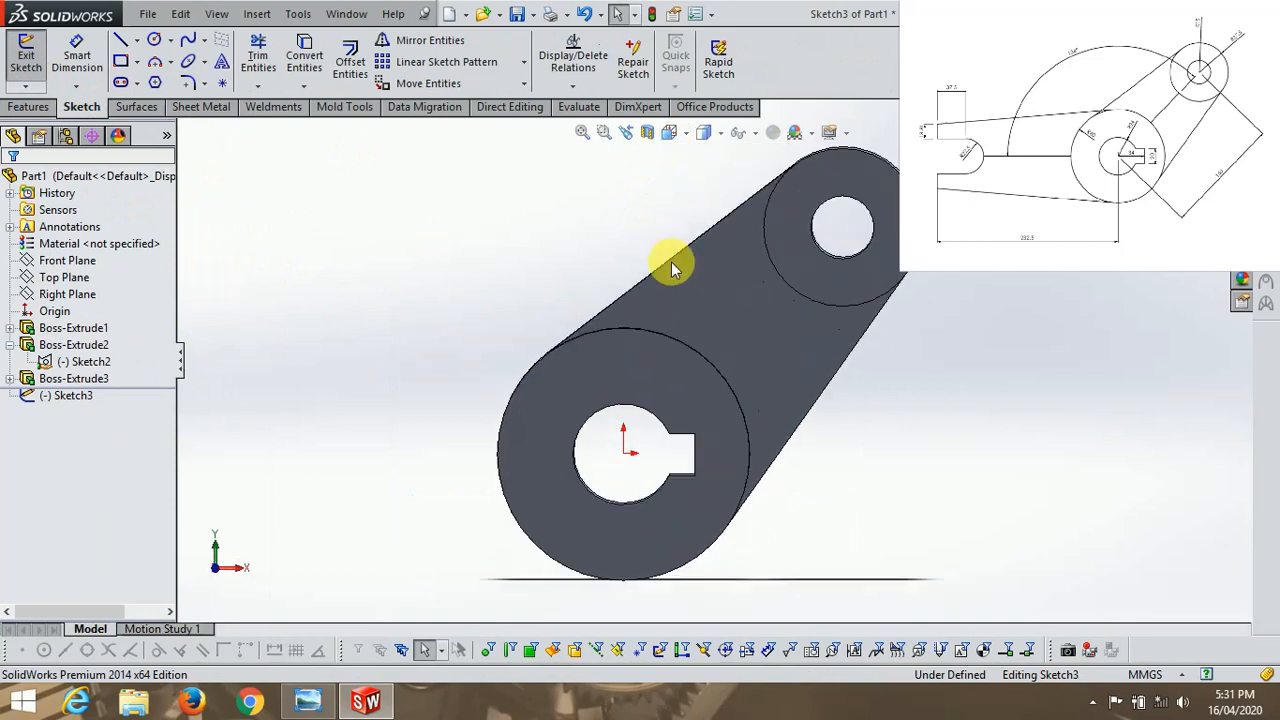
Draw a horizontal centerline about 211 mm long from the origin toward the side opposite the keyway
scroll(840, 395, "up", 3)
scroll(640, 445, "down", 2)
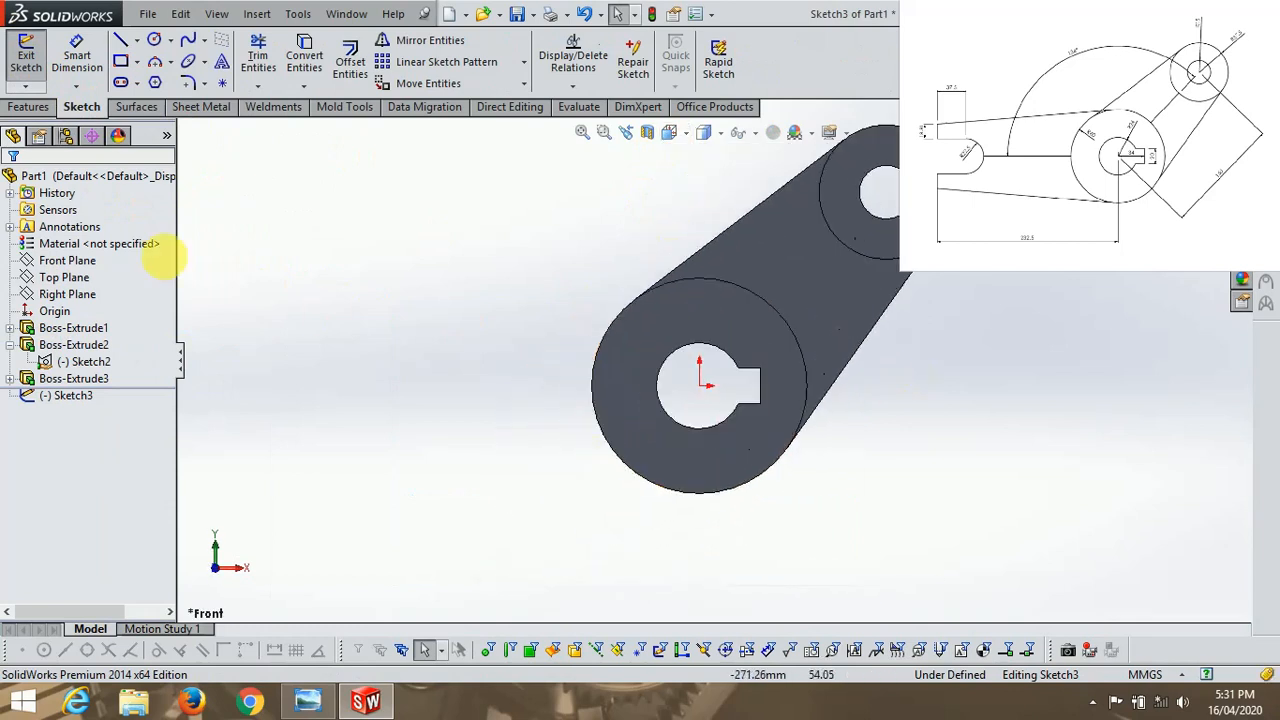
left_click(139, 41)
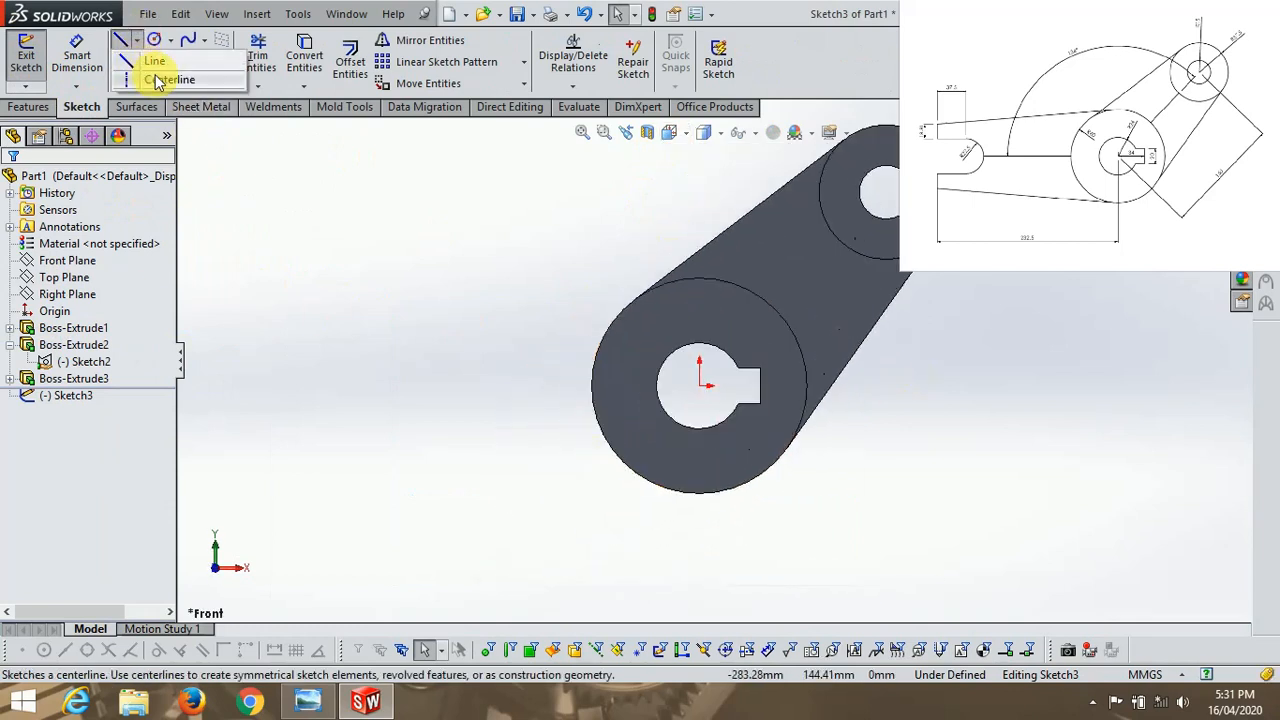
left_click(702, 390)
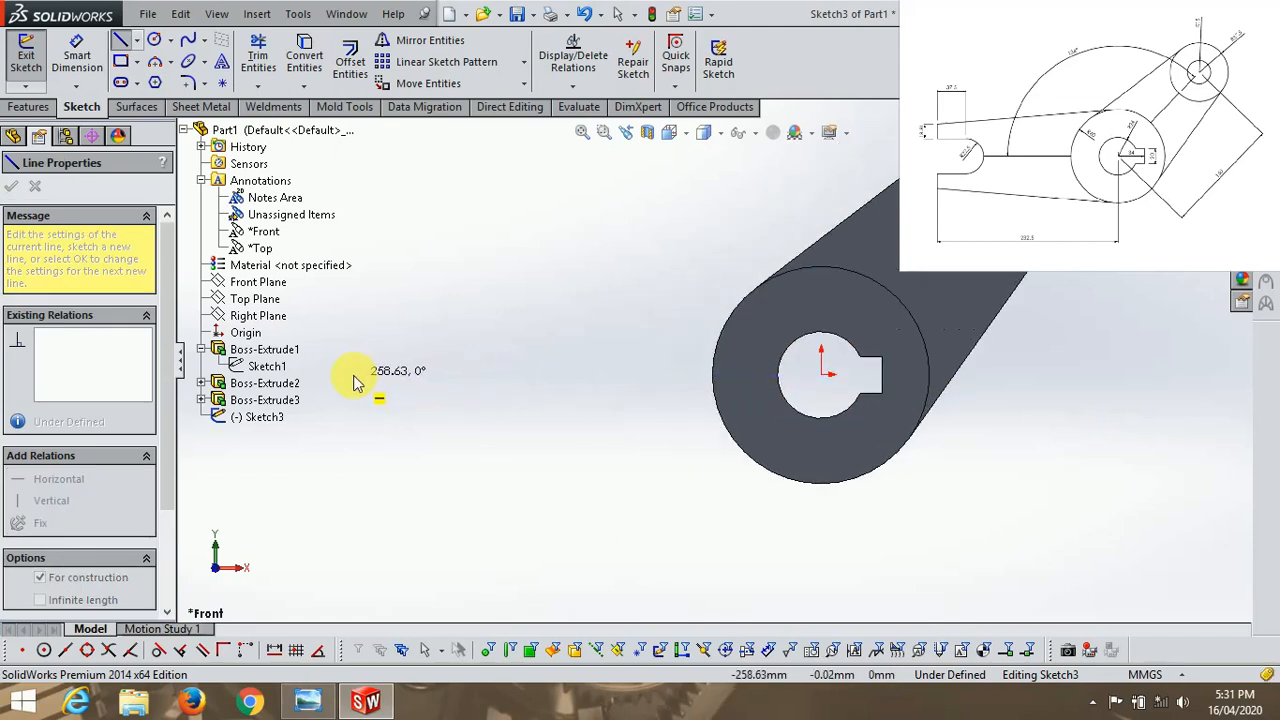
scroll(798, 368, "up", 2)
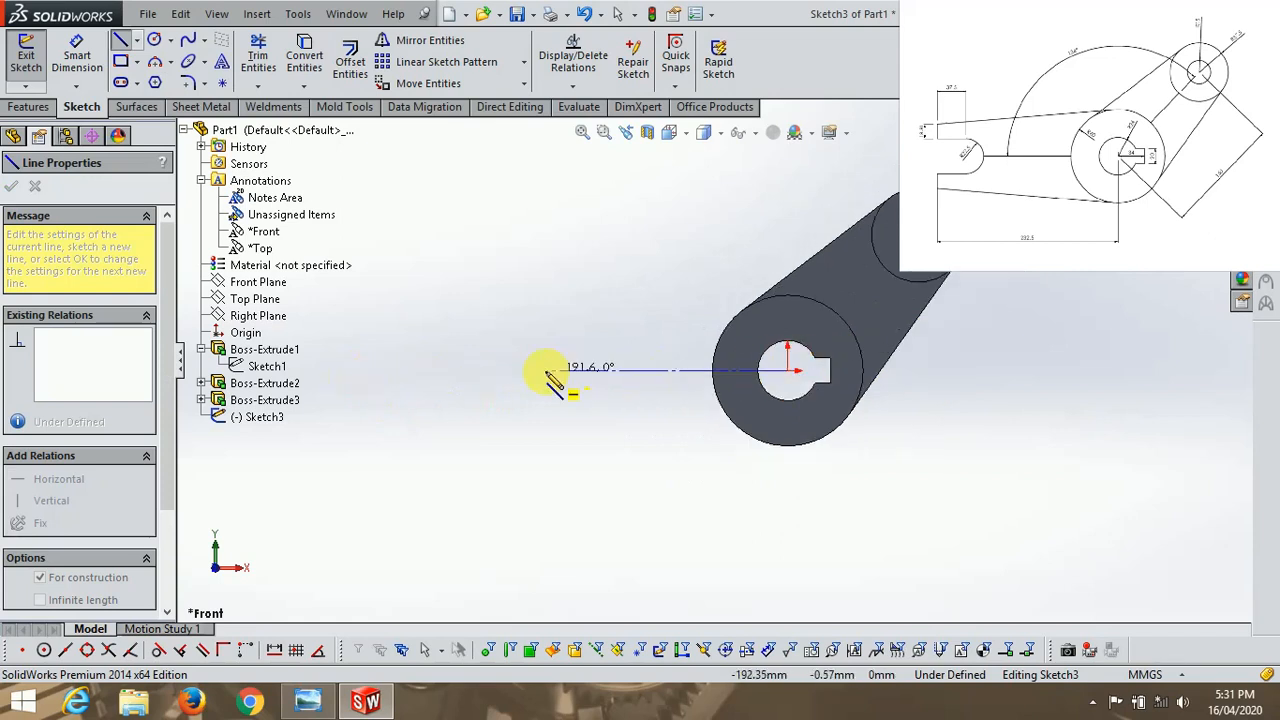
left_click(524, 370)
key("Escape")
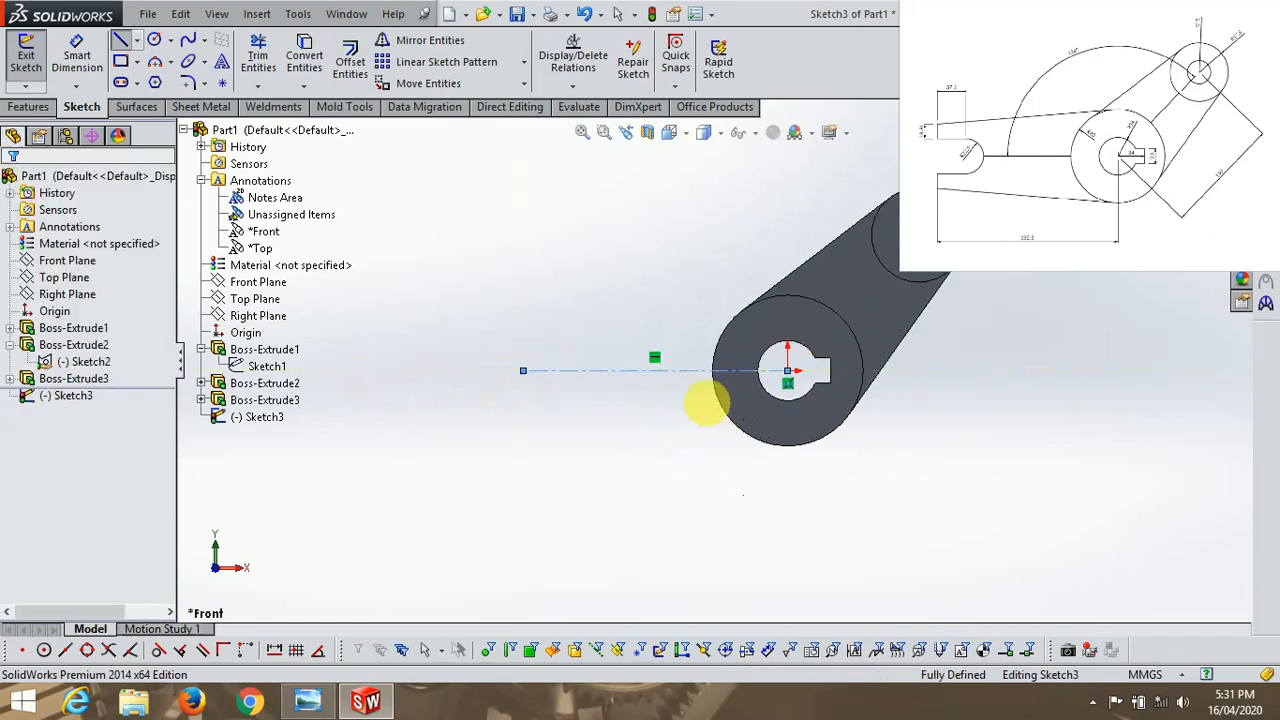
Check the fork arm's length in the Exercise - 5 drawing in Windows Photo Viewer and dimension the centerline to 232.50 mm
left_click(76, 55)
left_click(565, 374)
left_click(586, 480)
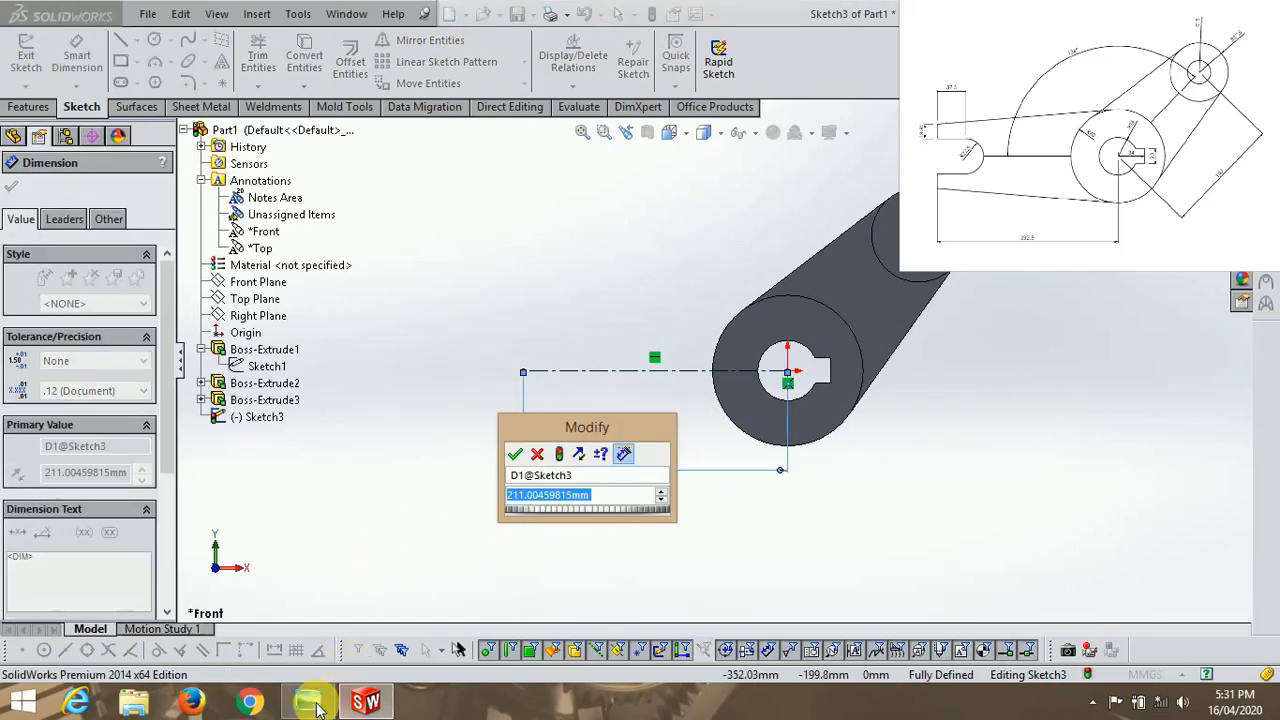
left_click(316, 707)
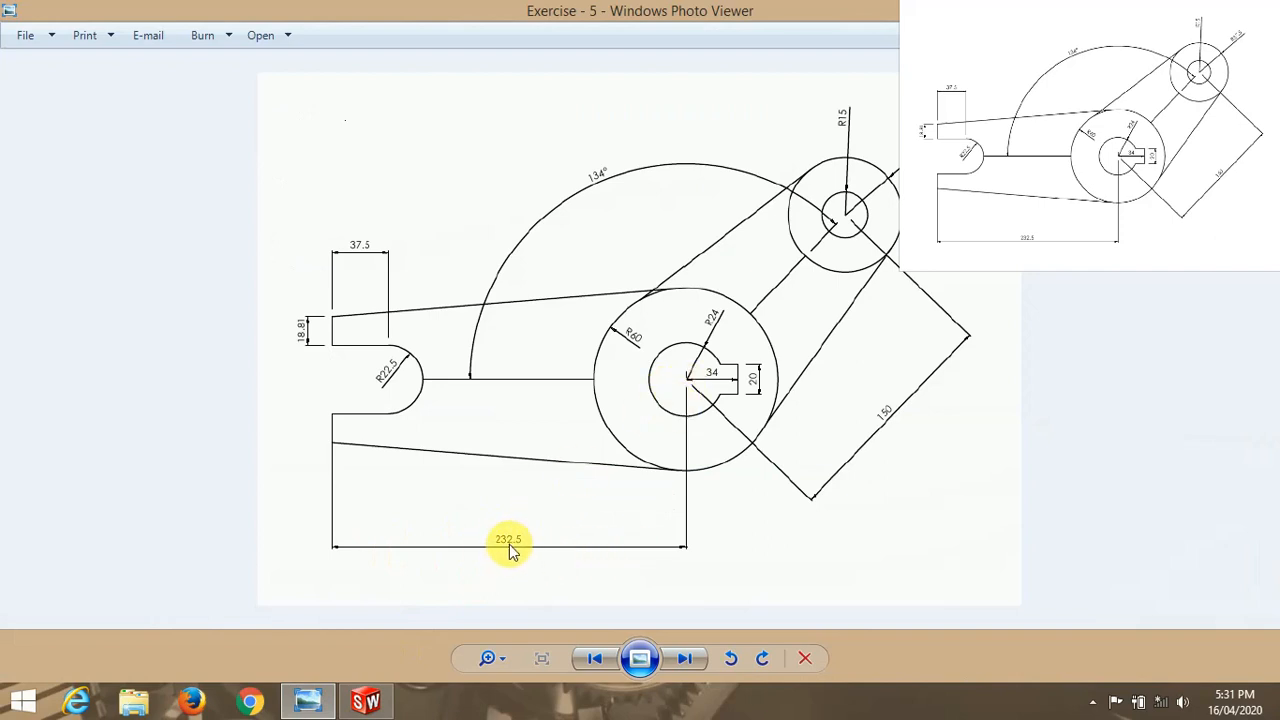
left_click(363, 700)
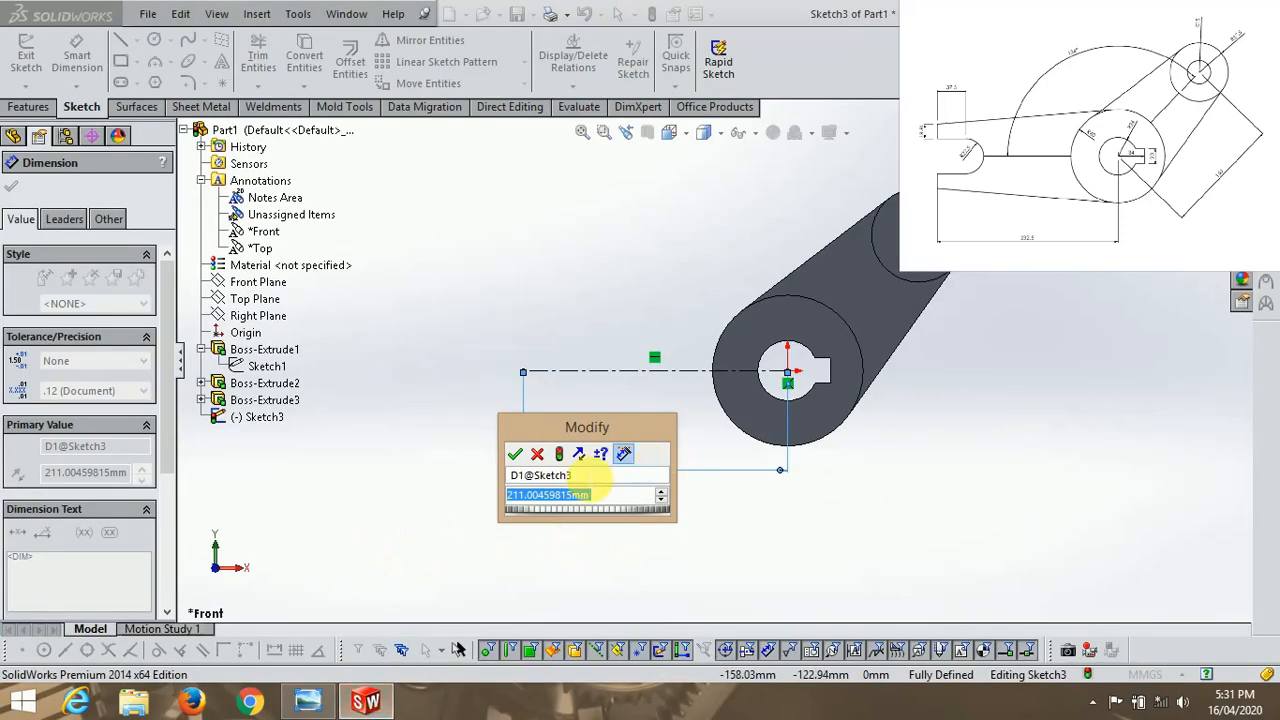
type("232.")
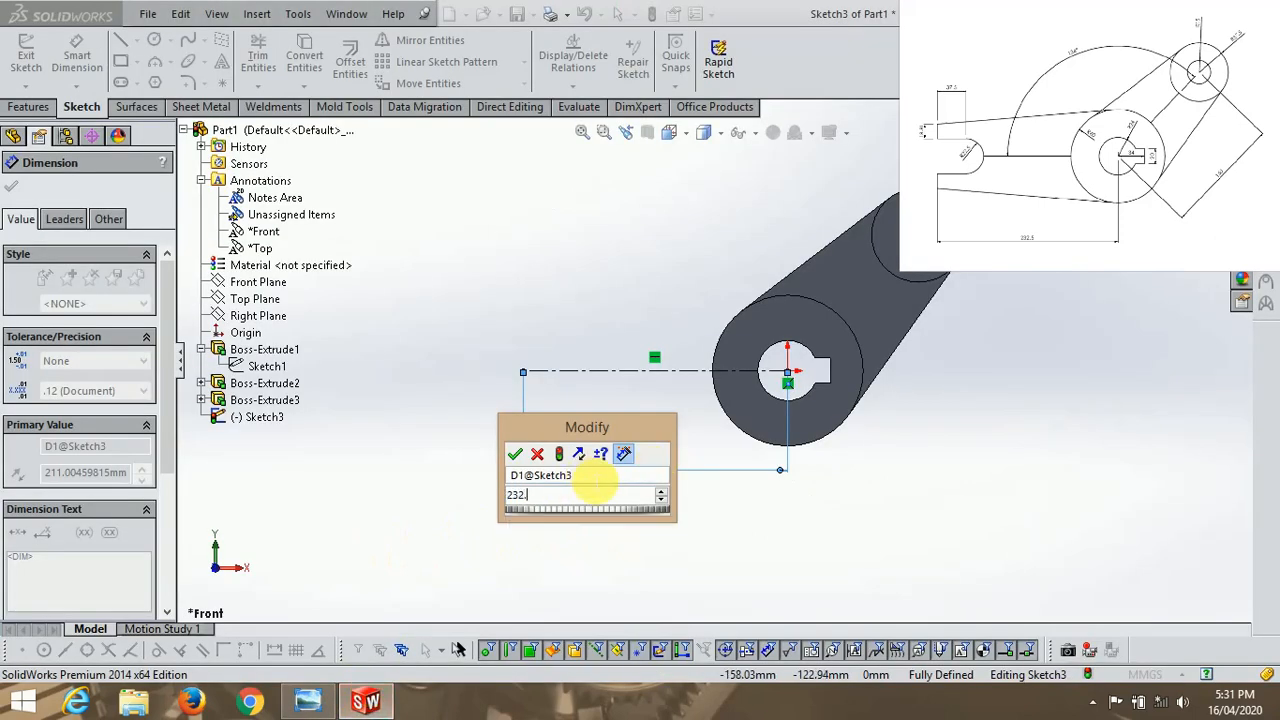
type("50")
key("Return")
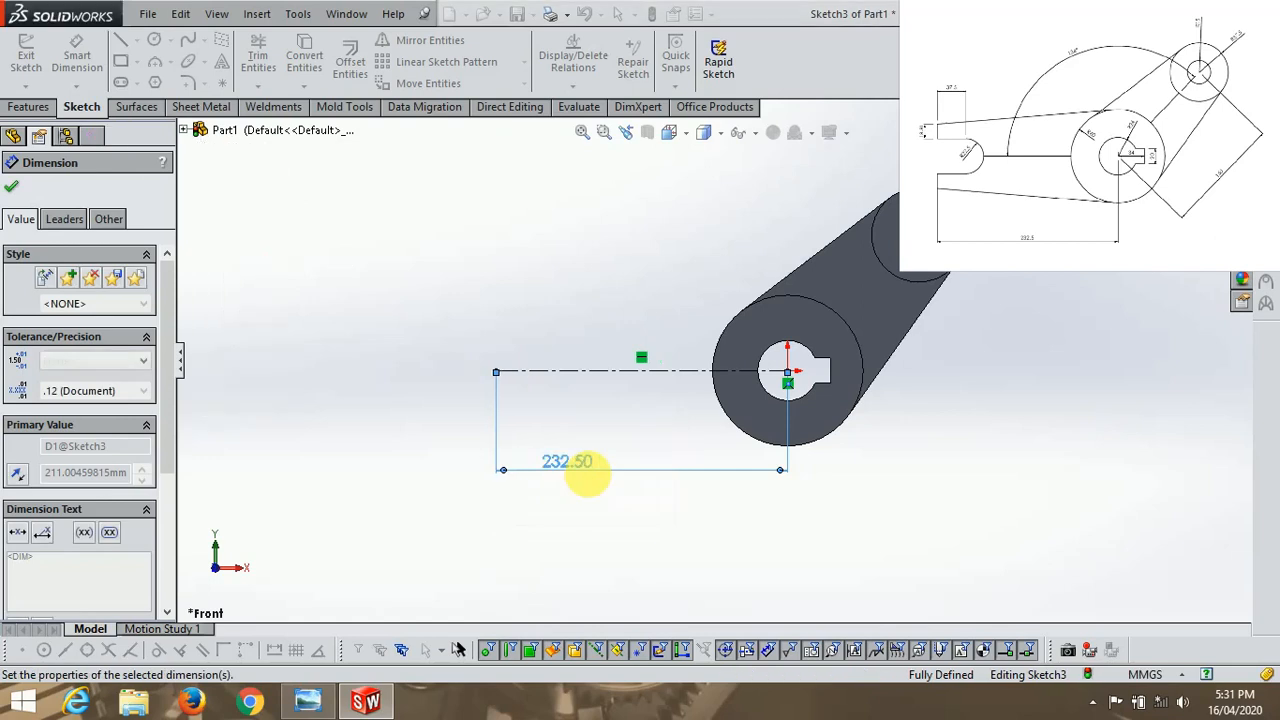
Draw a circle of 60 mm radius centered on the origin, coincident with the outer edge of the keyed hub
scroll(615, 350, "down", 3)
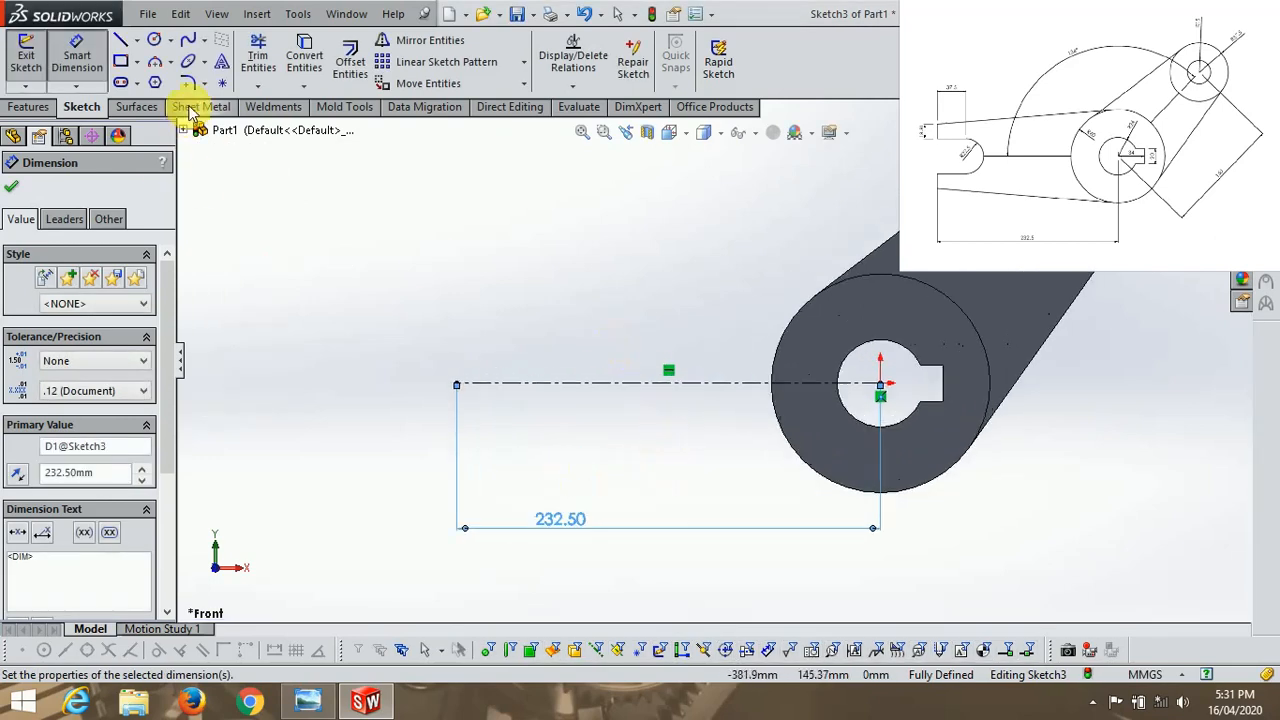
left_click(154, 39)
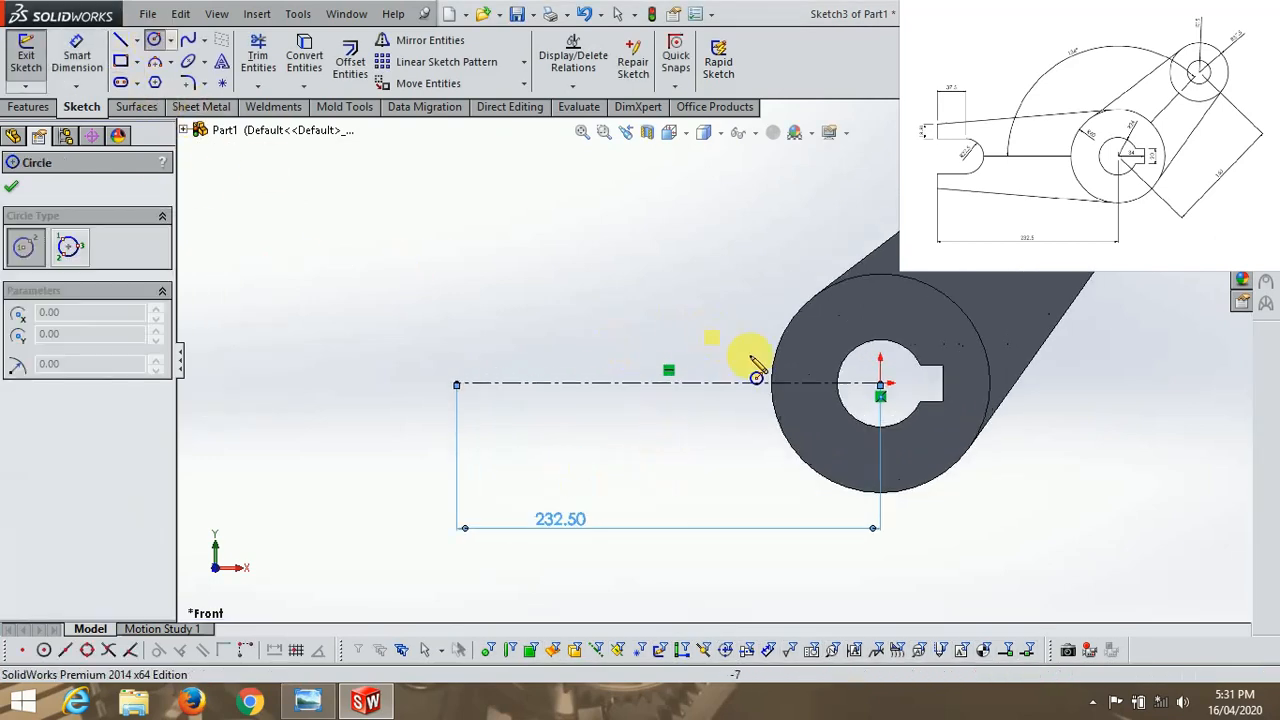
left_click(880, 384)
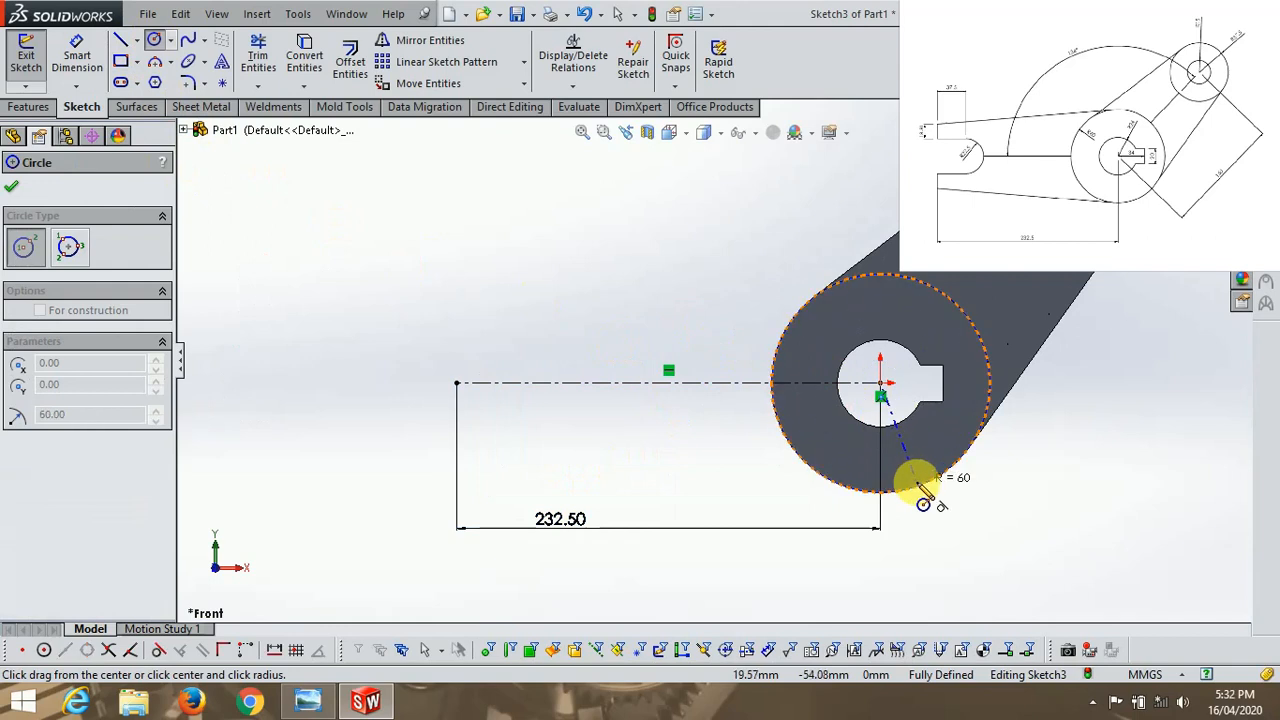
left_click(917, 487)
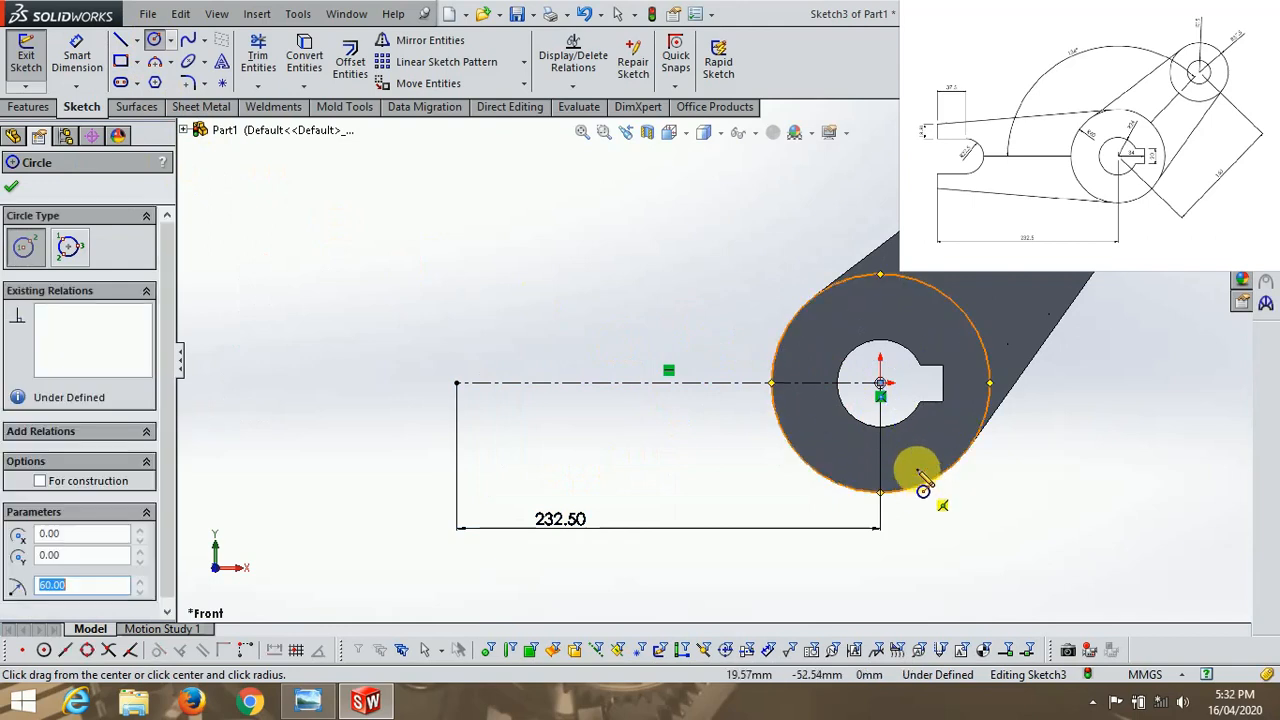
Draw a slanted line from the circle's uppermost point to about 46 mm above the centerline's free end
left_click(121, 41)
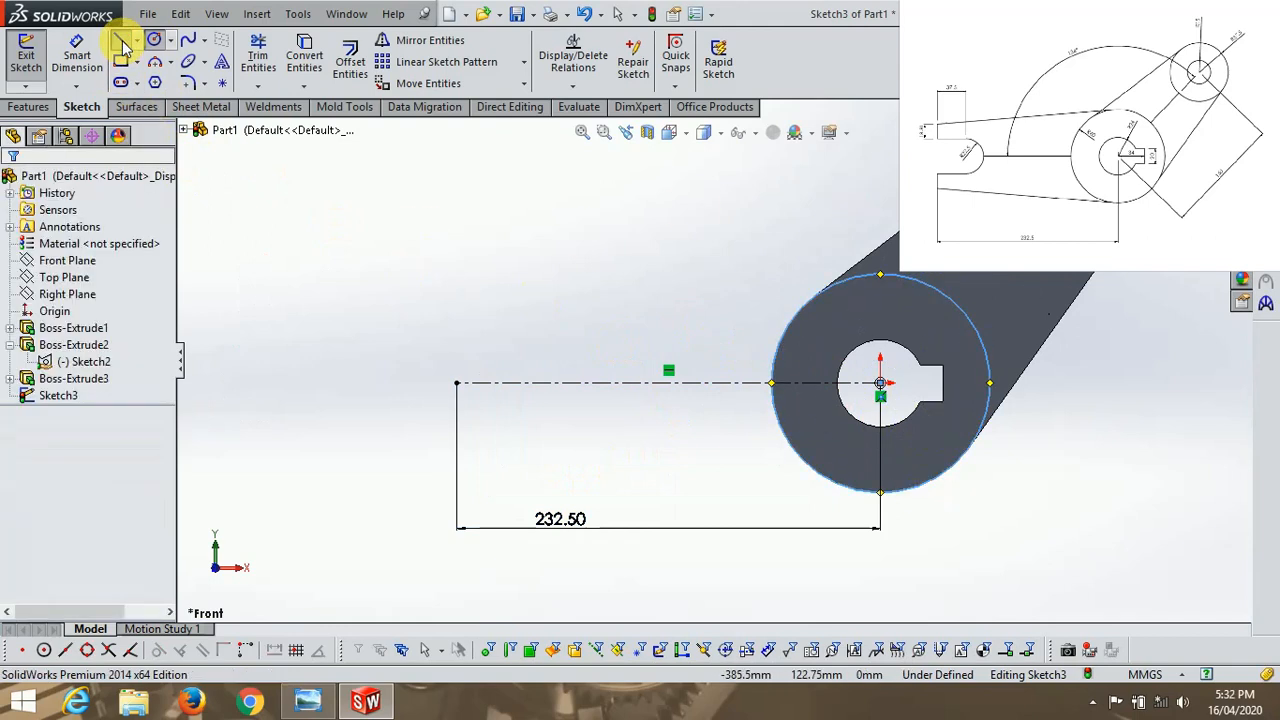
left_click(882, 278)
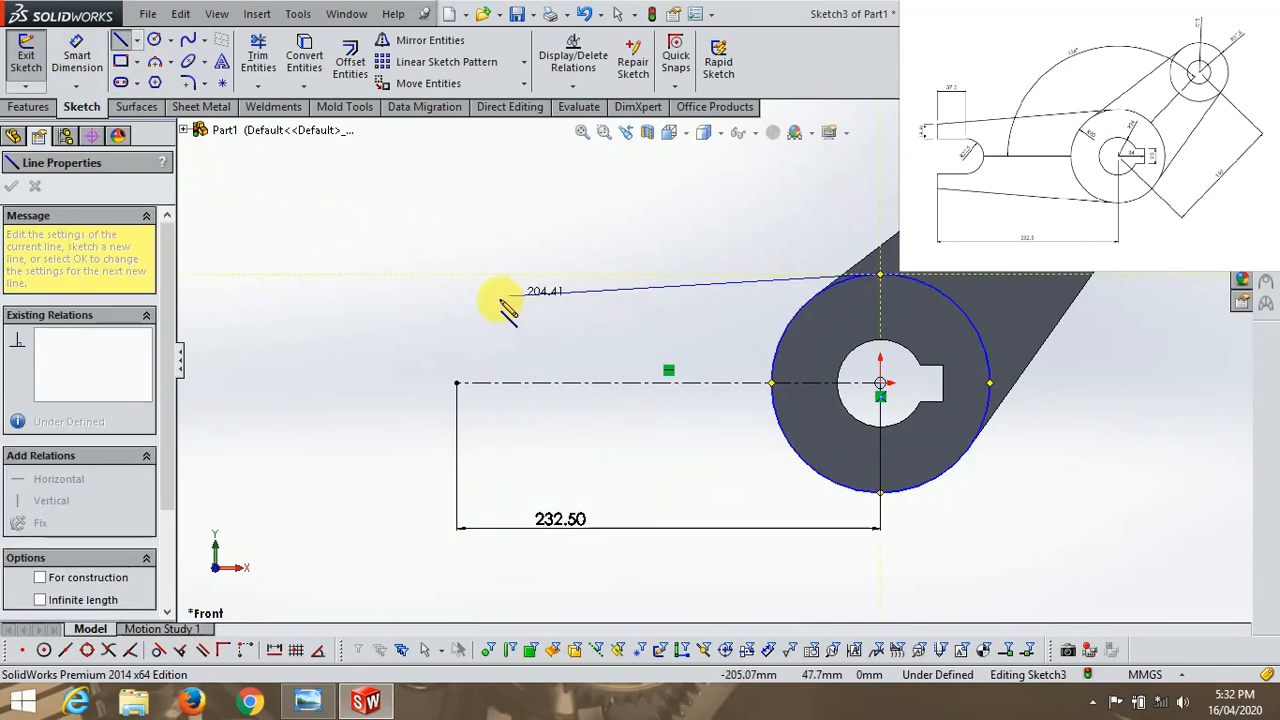
left_click(457, 298)
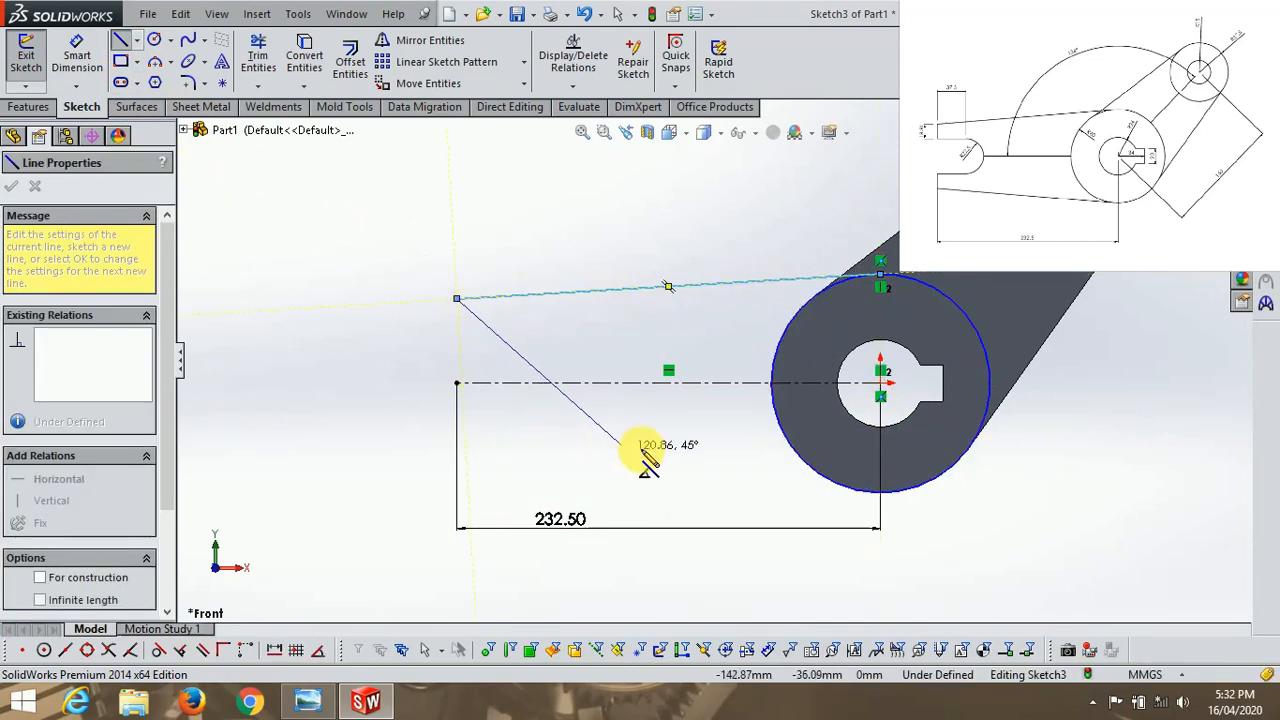
key("Escape")
Draw a slanted line from the circle's lowest point to about 26 mm below the centerline's free end
left_click(120, 40)
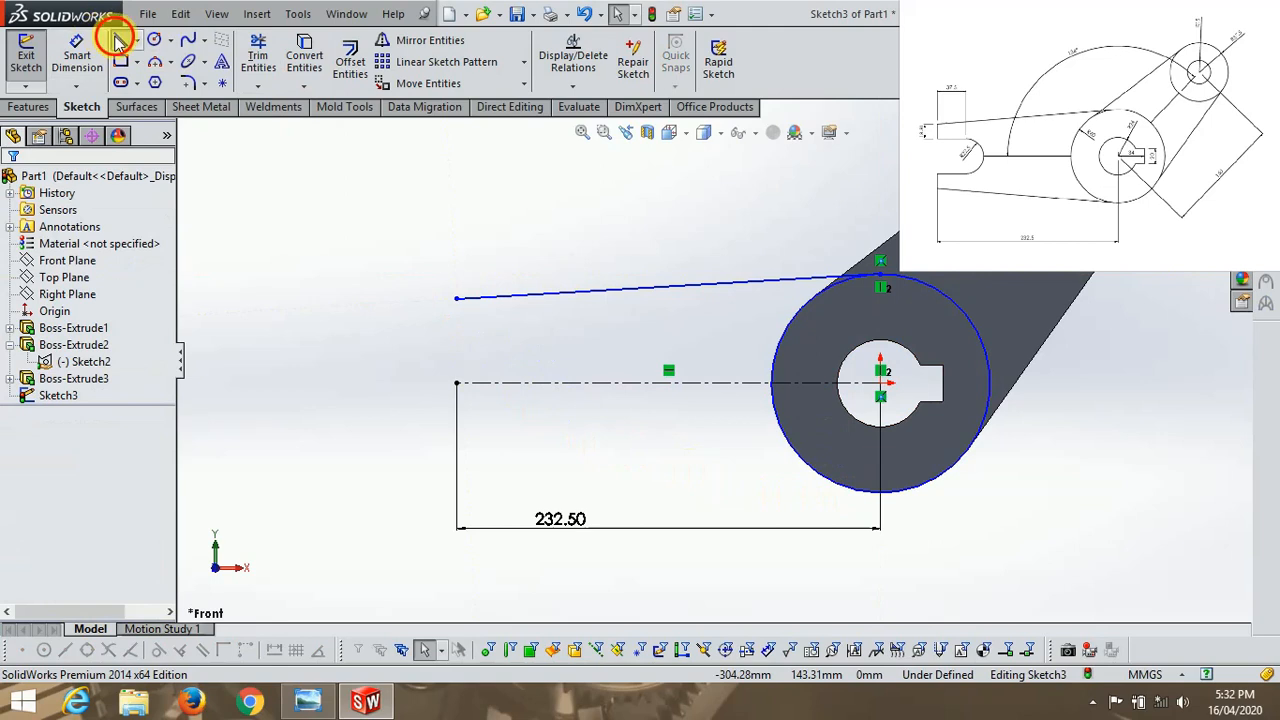
left_click(880, 492)
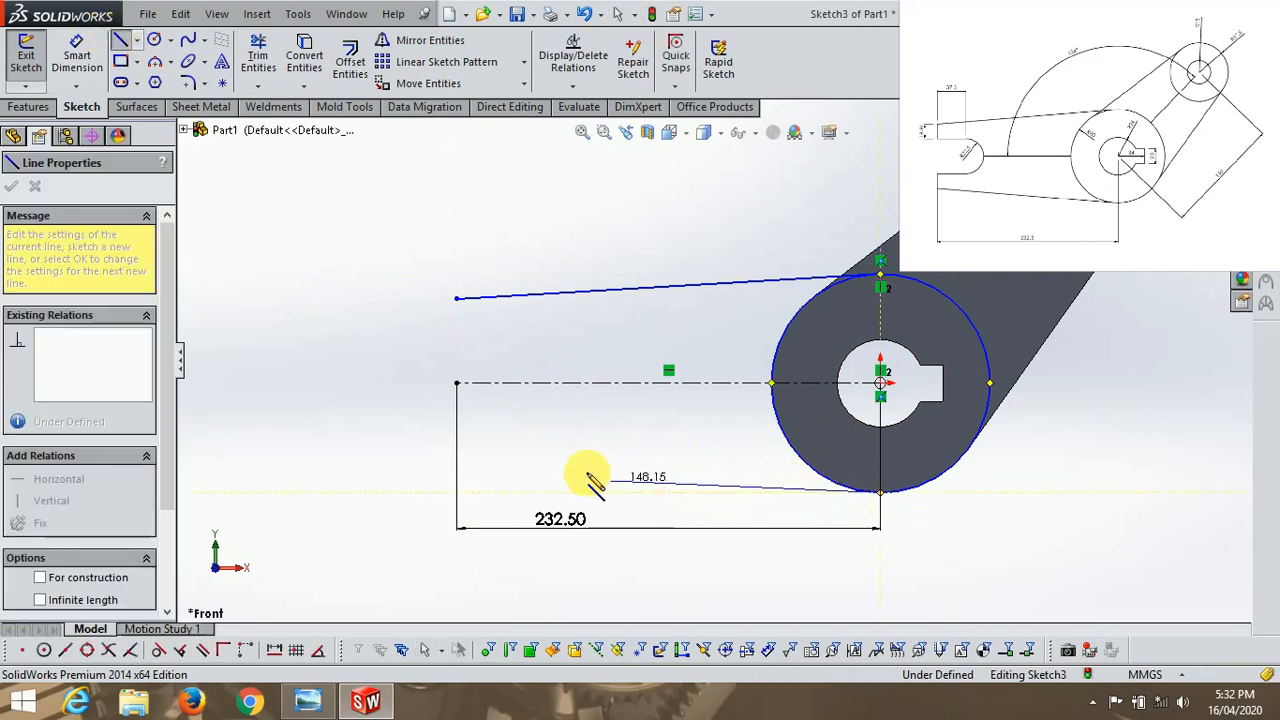
left_click(457, 430)
key("Escape")
key("Escape")
Check the fork sizes in the Exercise - 5 drawing in Windows Photo Viewer and dimension the upper line's free end to the centerline as 18.81+22.50 mm
scroll(505, 348, "down", 2)
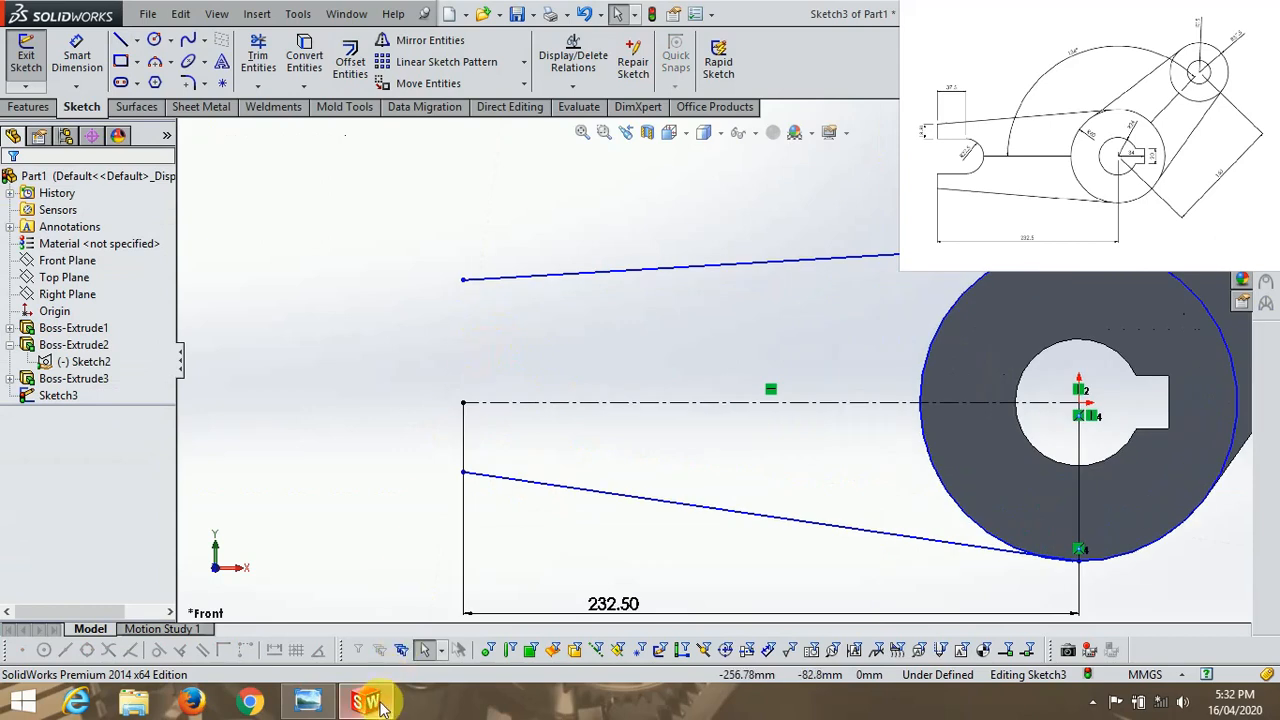
left_click(307, 703)
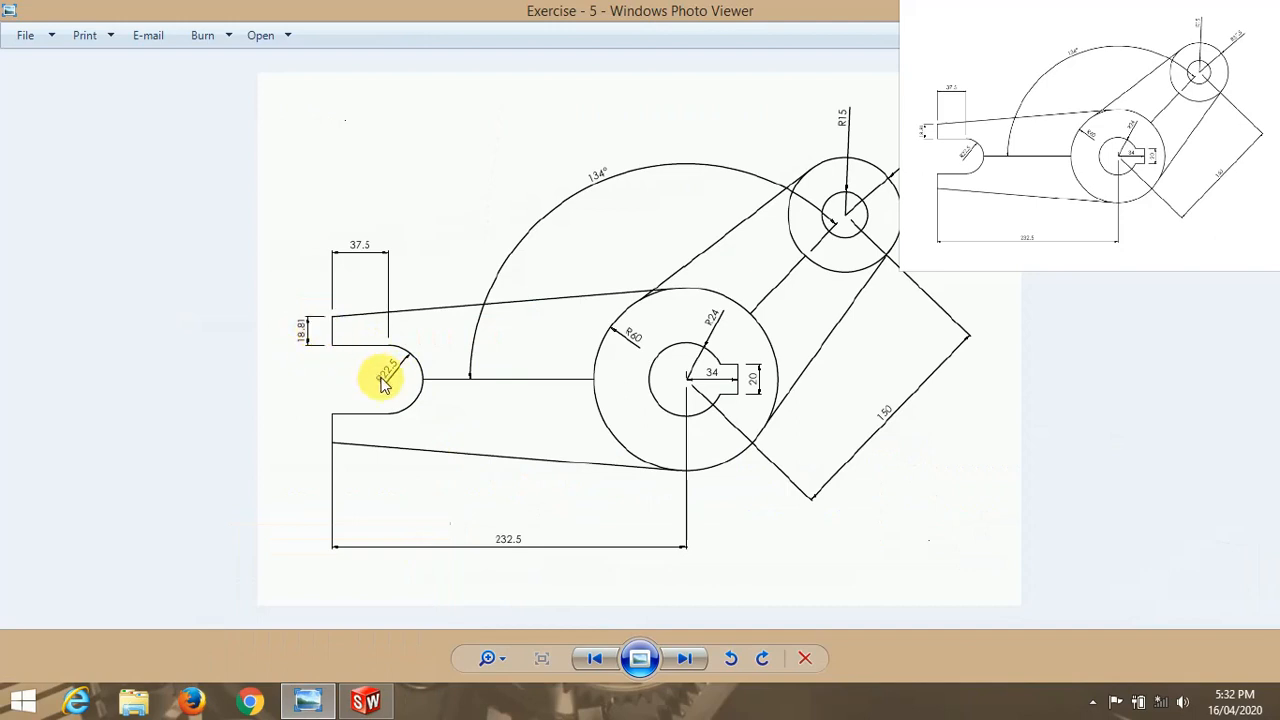
mouse_move(366, 700)
left_click(438, 597)
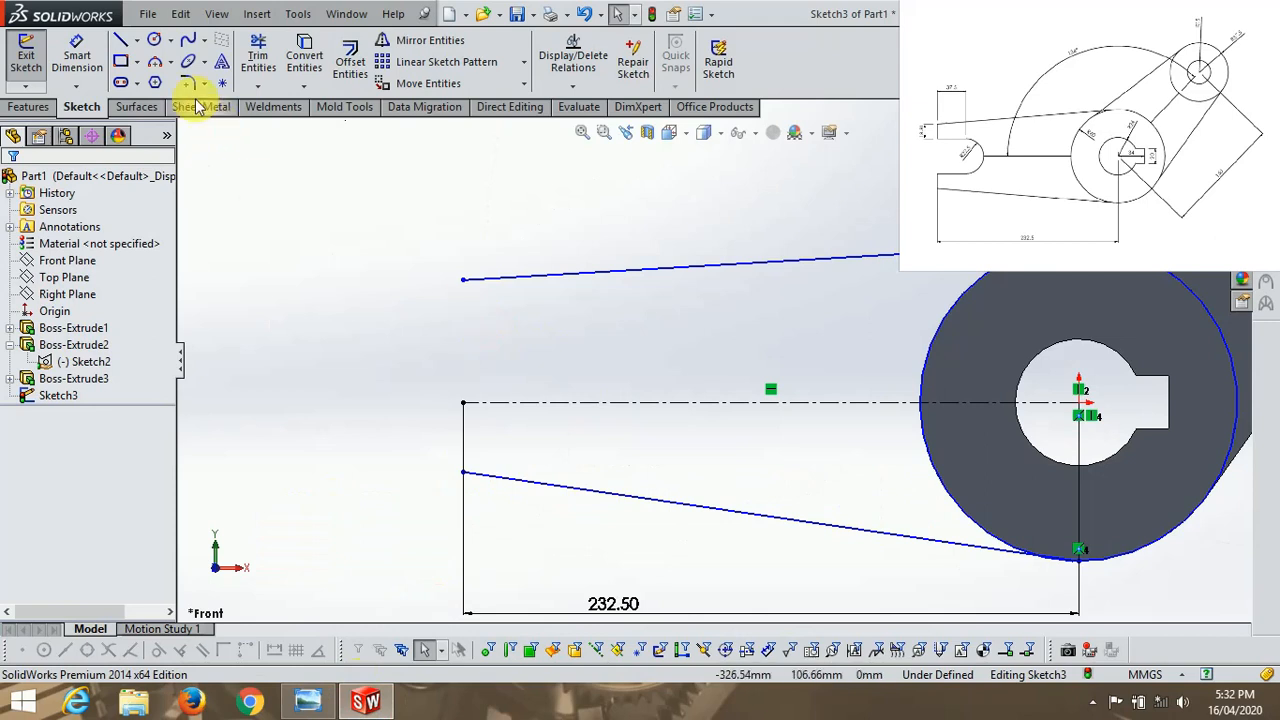
left_click(78, 56)
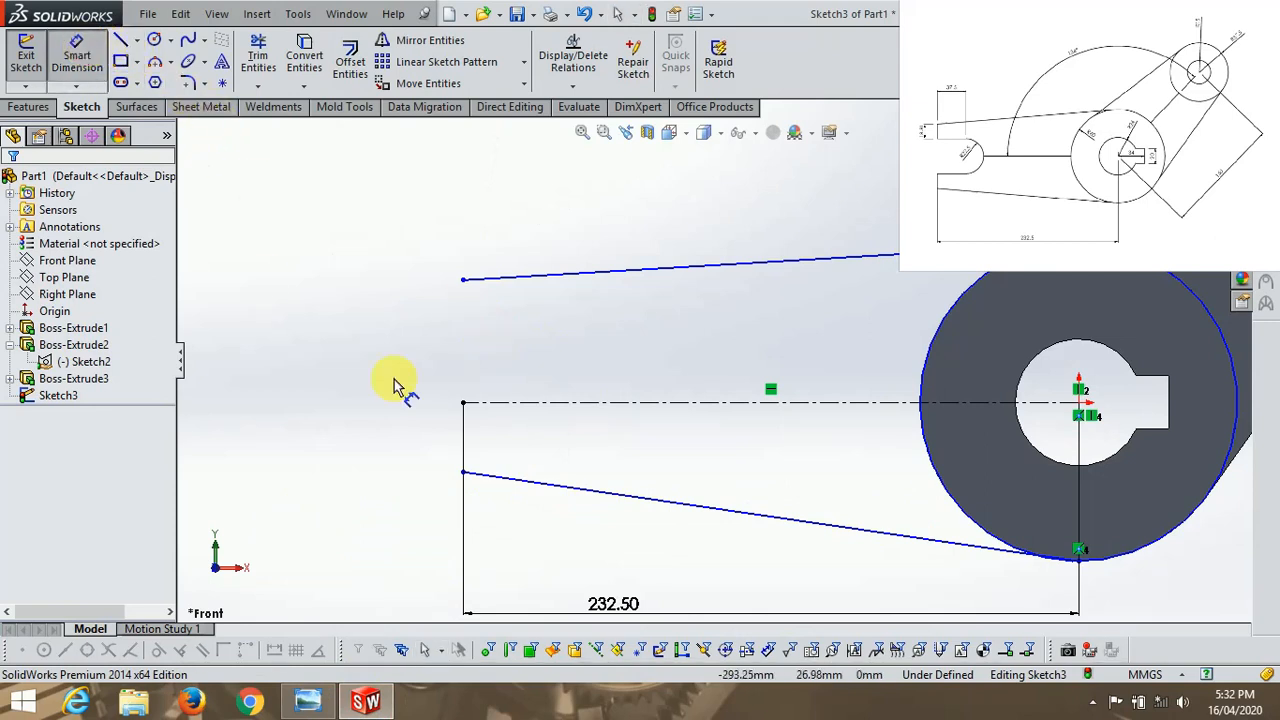
left_click(465, 281)
left_click(489, 406)
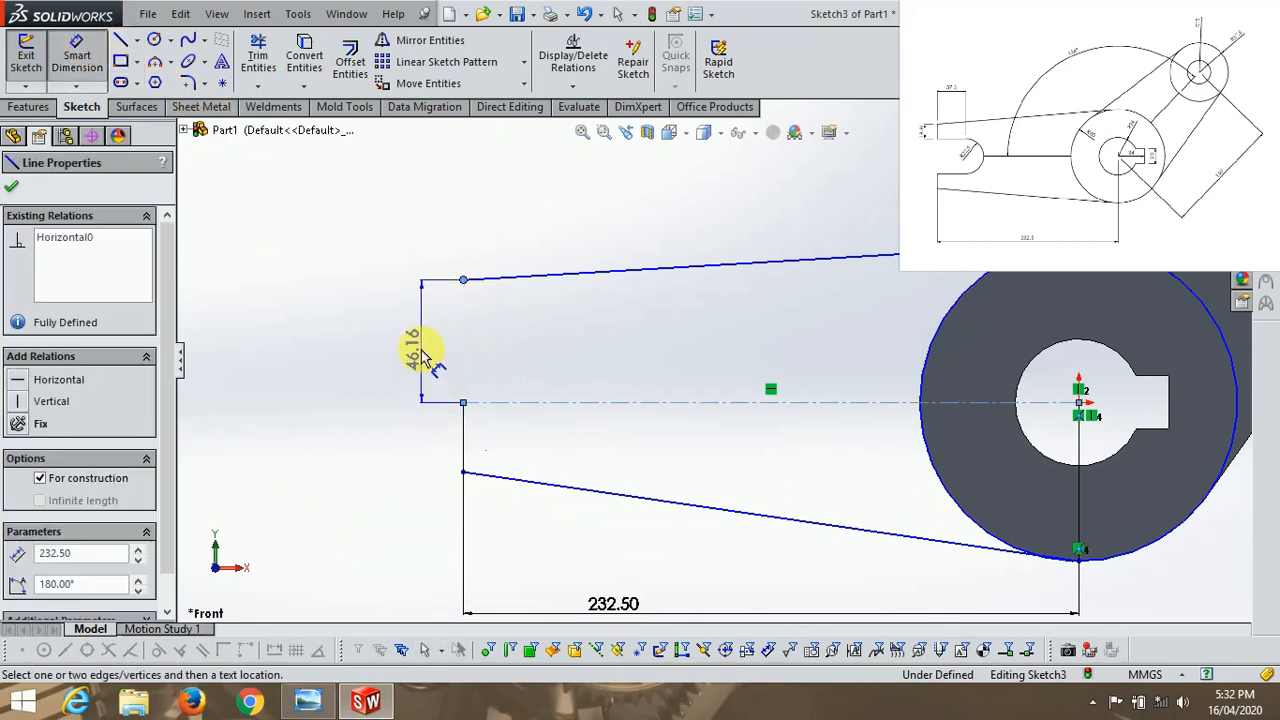
left_click(420, 345)
type("18.")
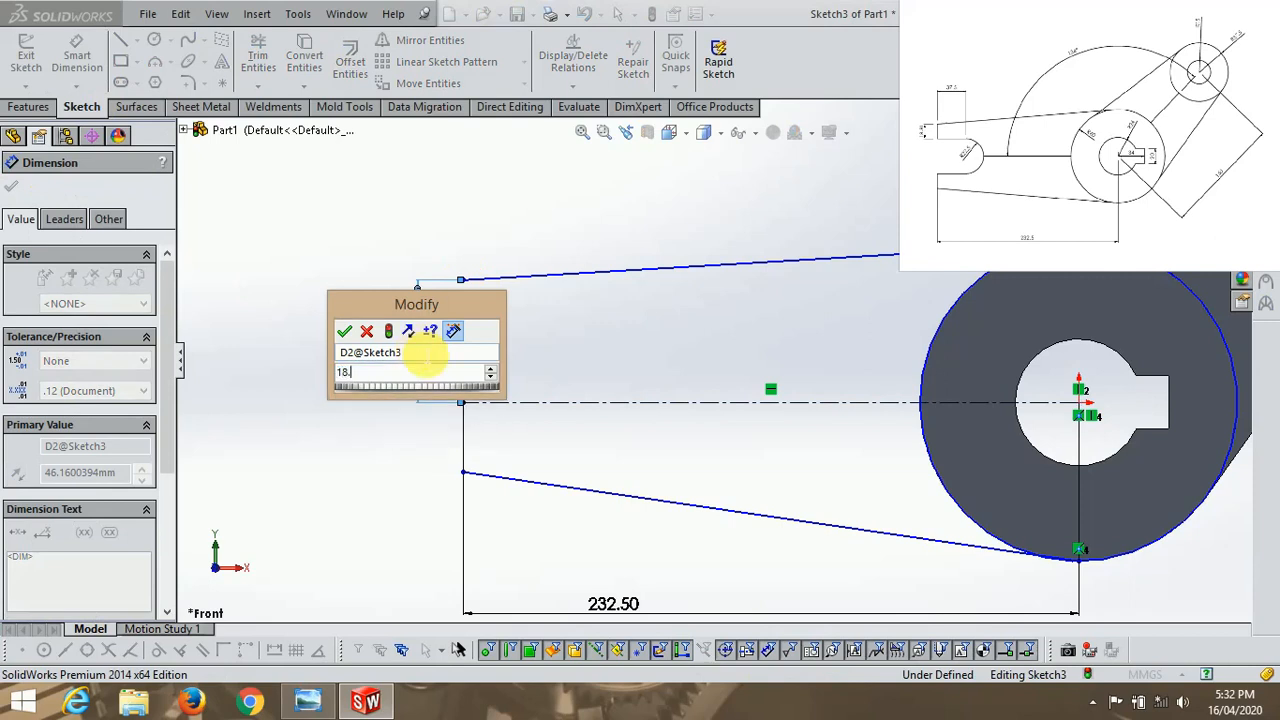
type("81+22.50")
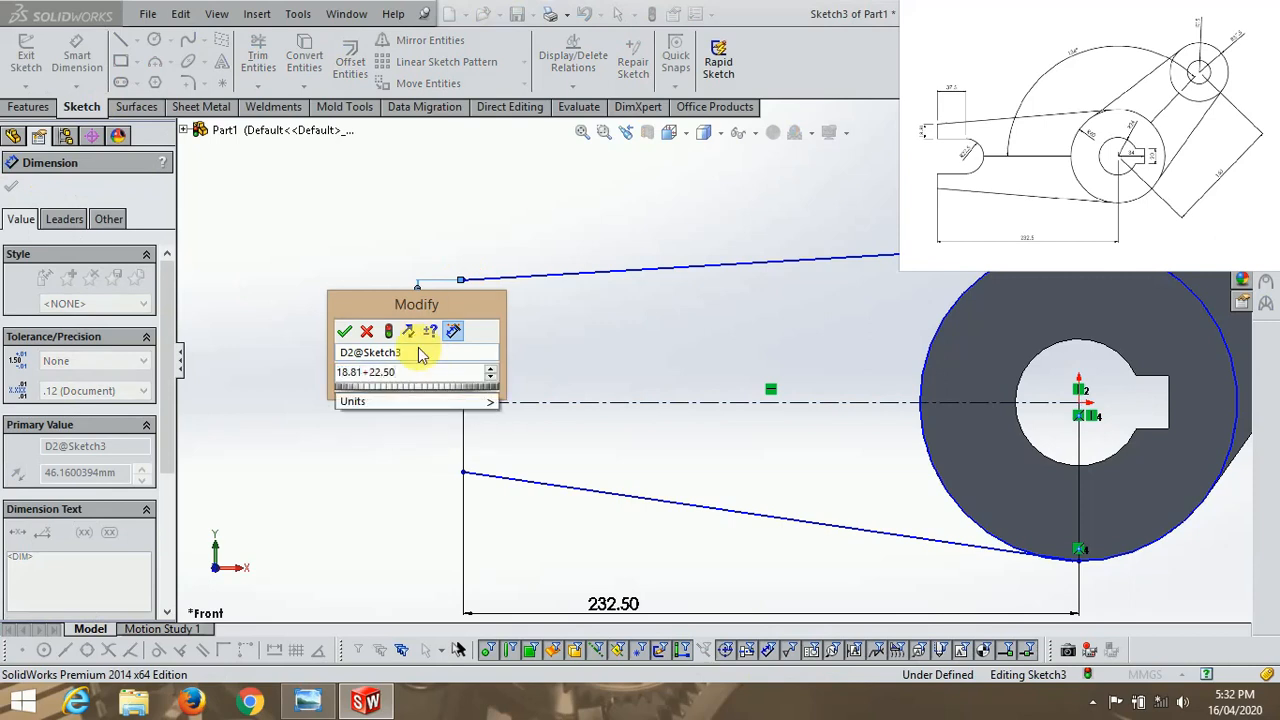
key("Return")
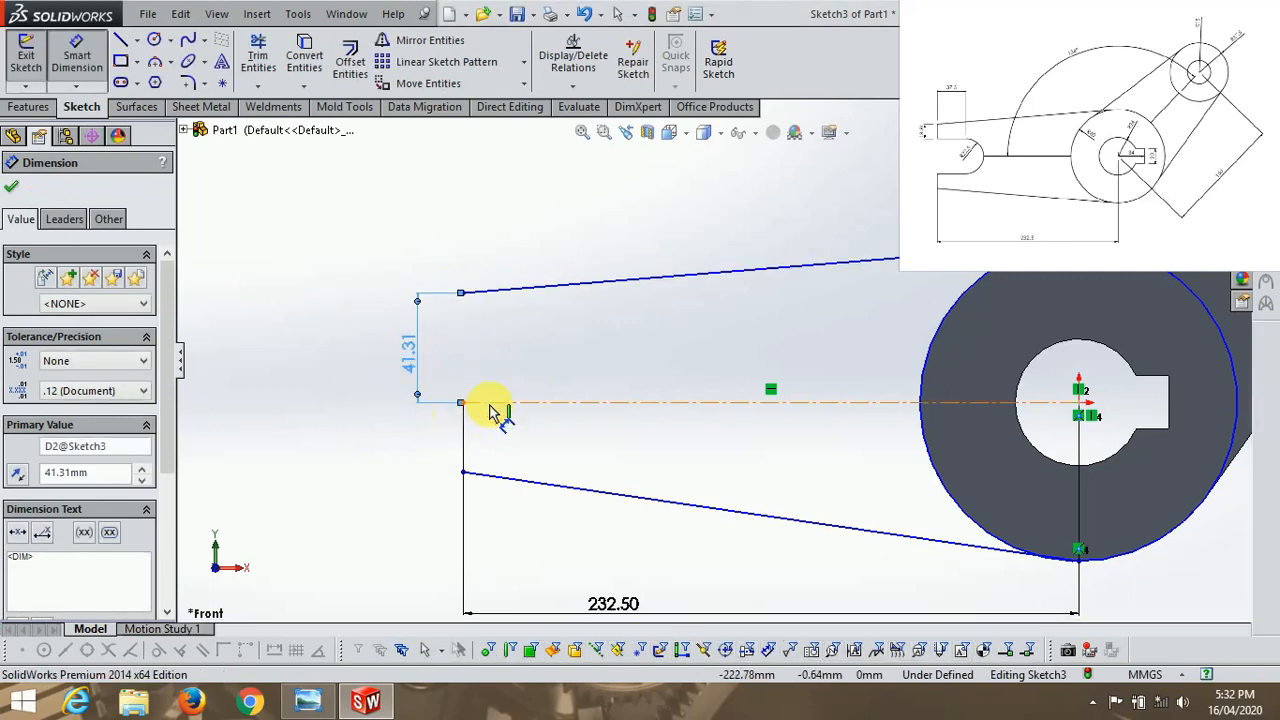
Dimension the distance from the centerline to the lower slanted line's free end as 18.81+22.50 mm
left_click(490, 403)
left_click(466, 477)
left_click(430, 445)
type("18.")
type("+22.50")
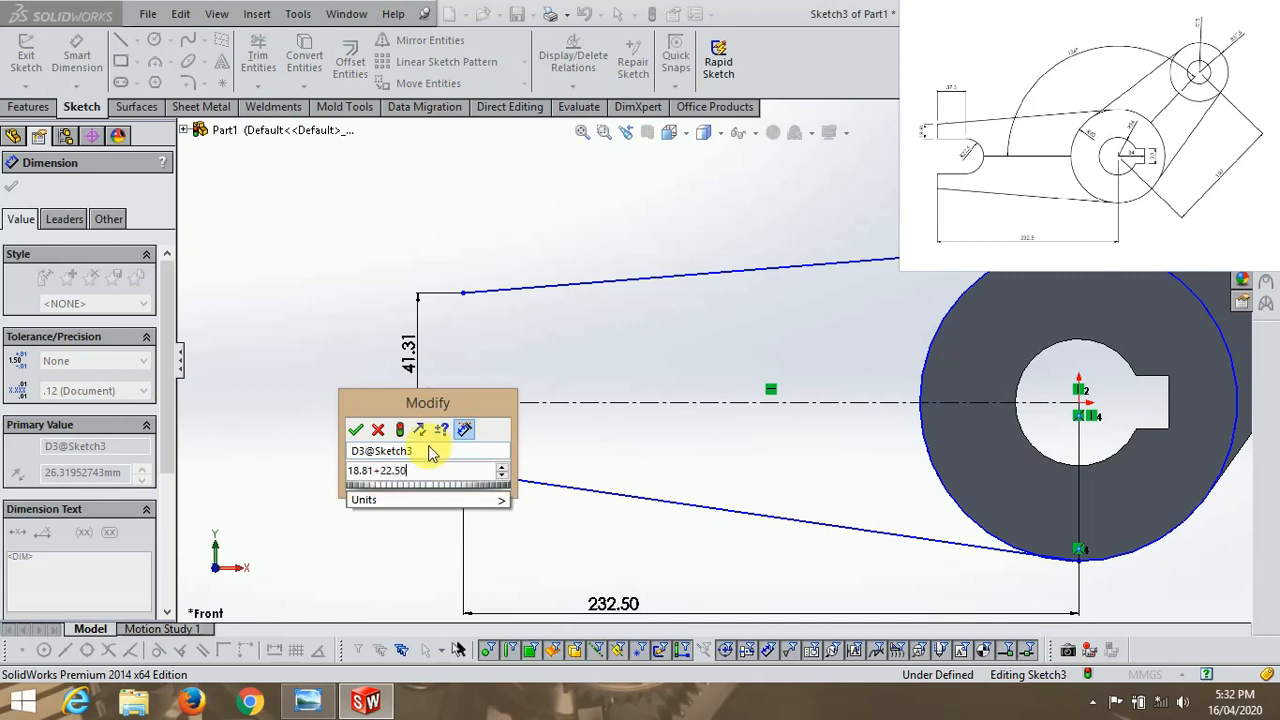
key("Return")
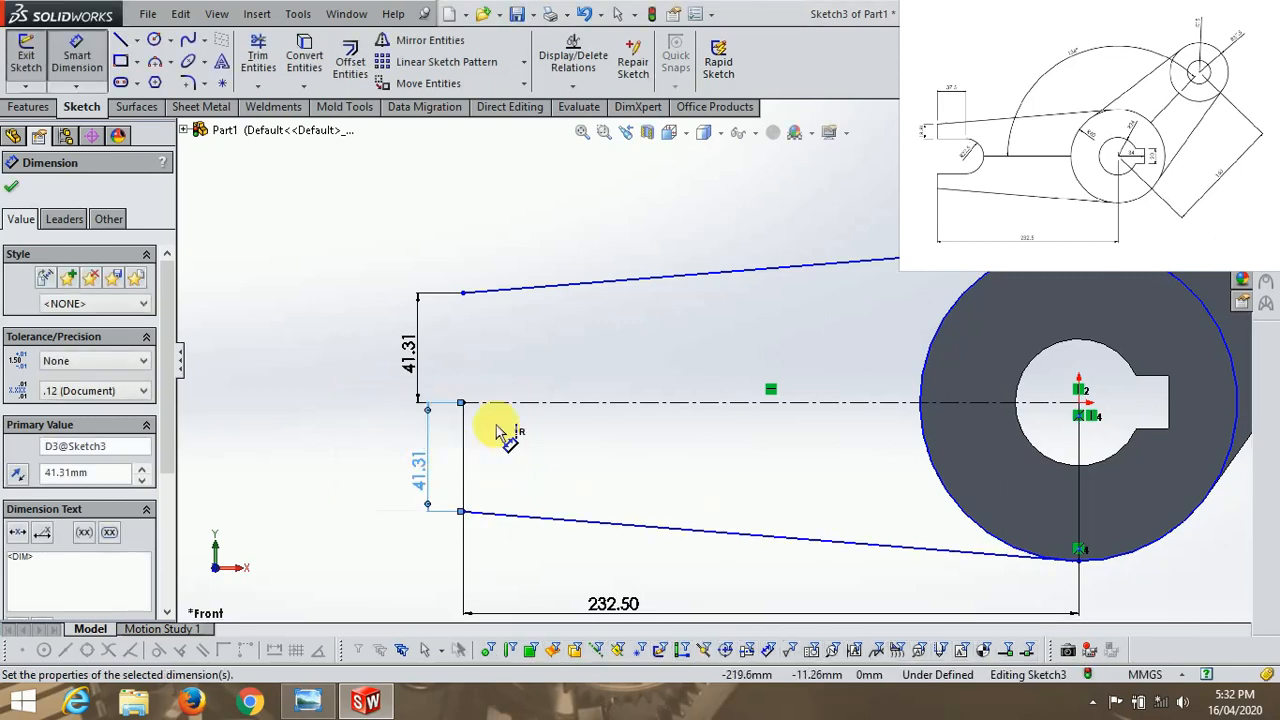
Draw a vertical line about 21 mm long from the upper slanted line's free end down toward the centerline
scroll(697, 378, "up", 1)
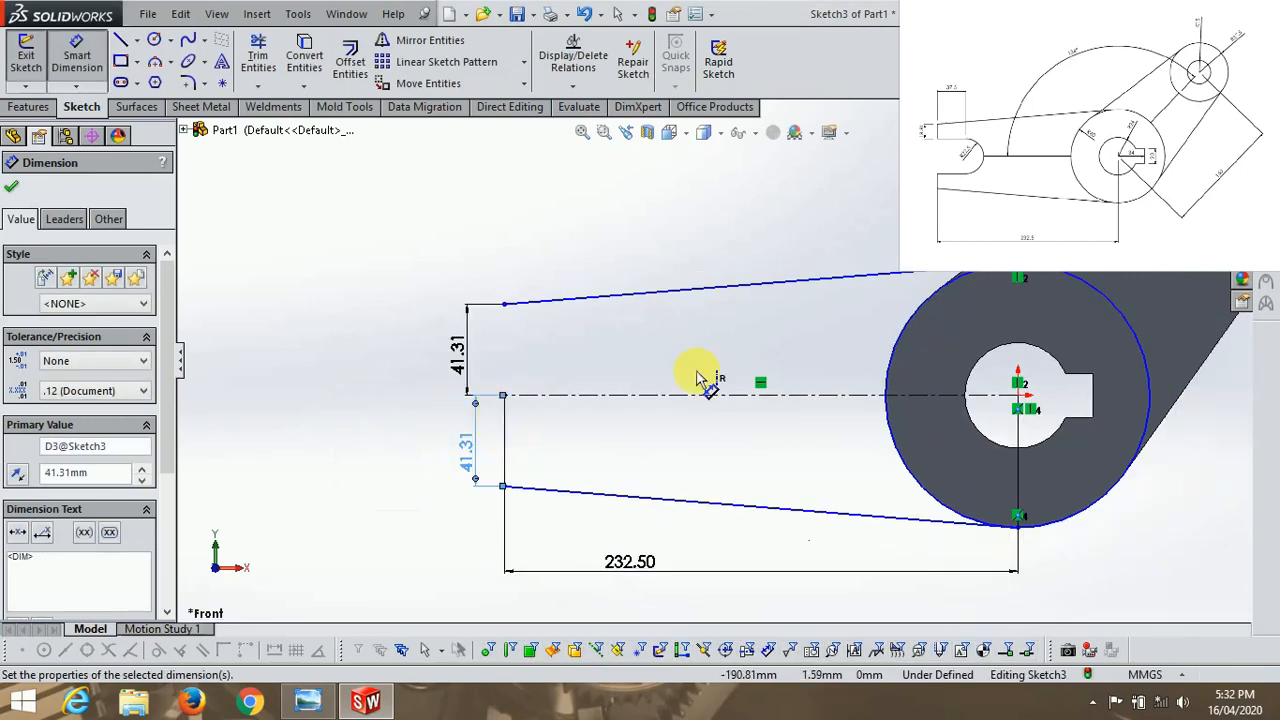
left_click(121, 41)
scroll(470, 268, "down", 2)
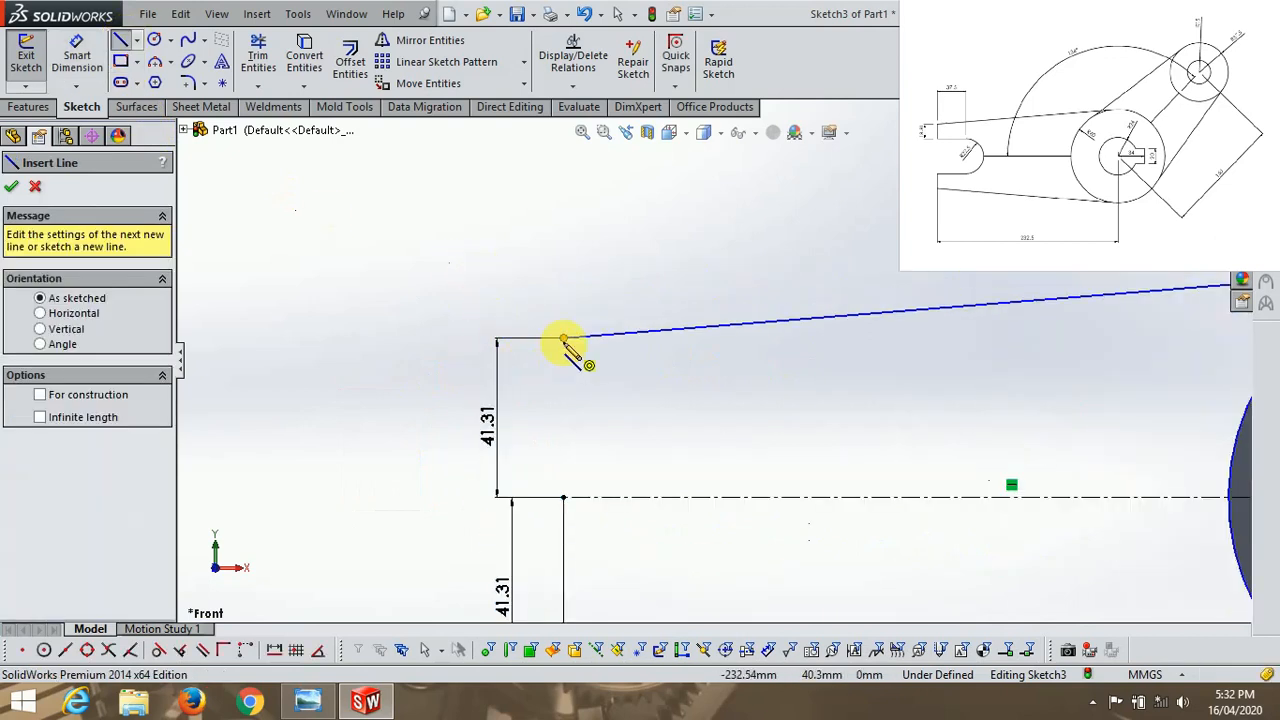
left_click(563, 339)
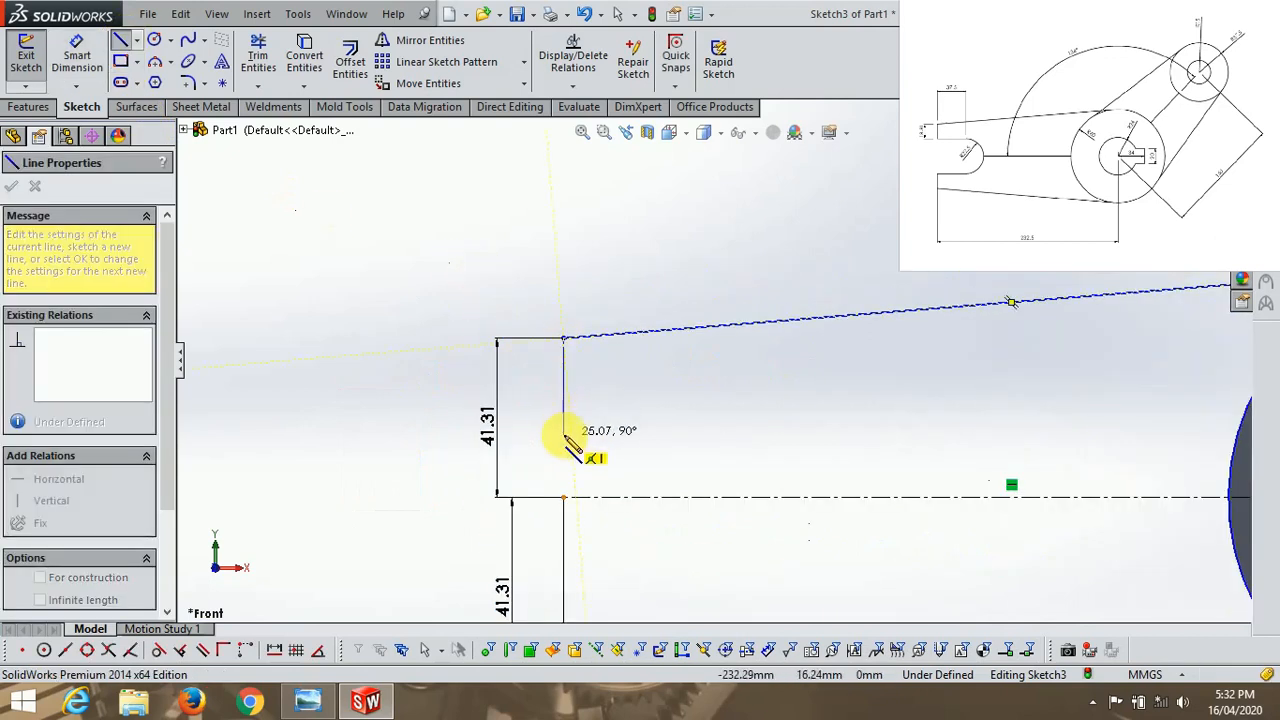
left_click(565, 421)
scroll(626, 286, "up", 2)
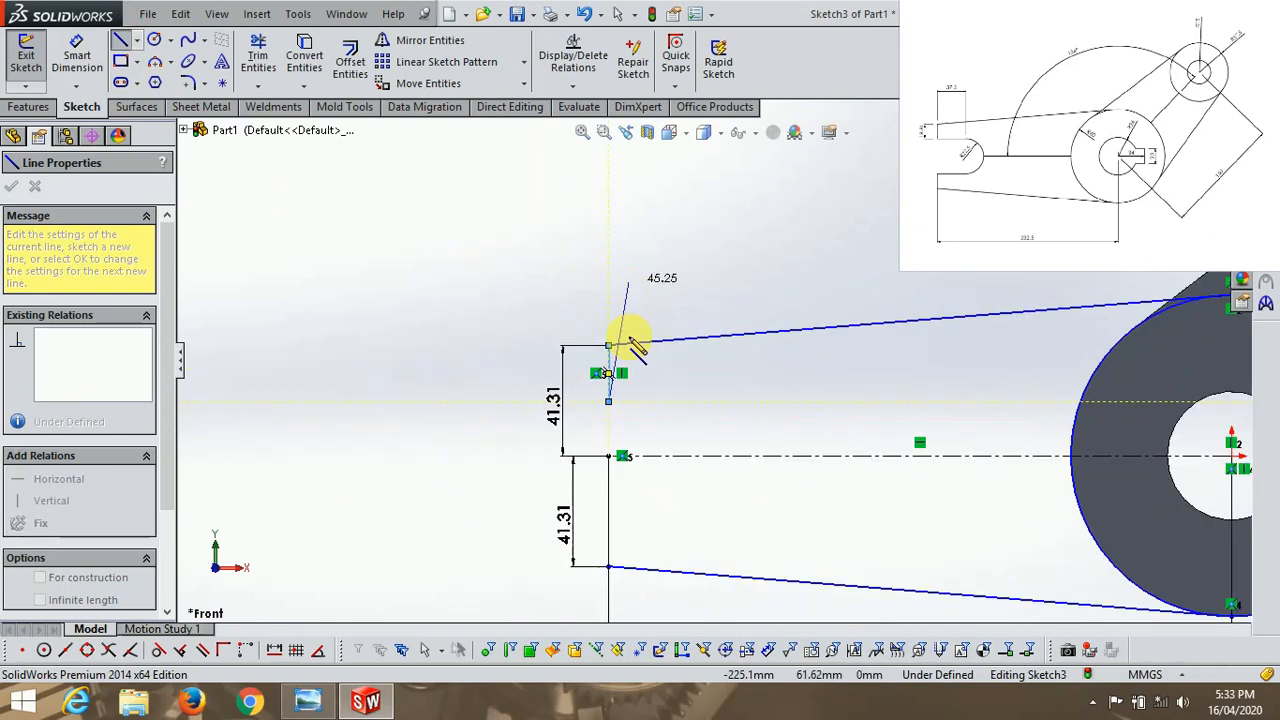
scroll(612, 510, "down", 2)
key("Escape")
key("Escape")
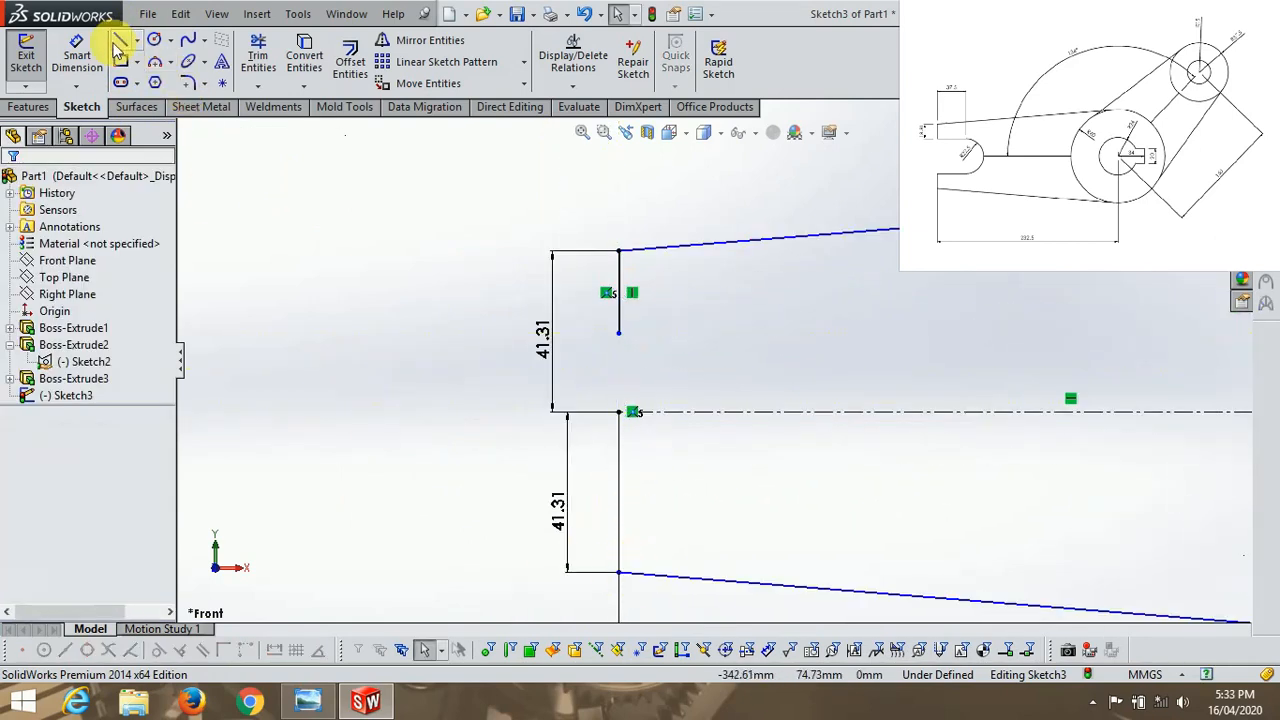
Draw a vertical line about 22 mm long from the lower slanted line's free end up toward the centerline
left_click(119, 46)
left_click(619, 573)
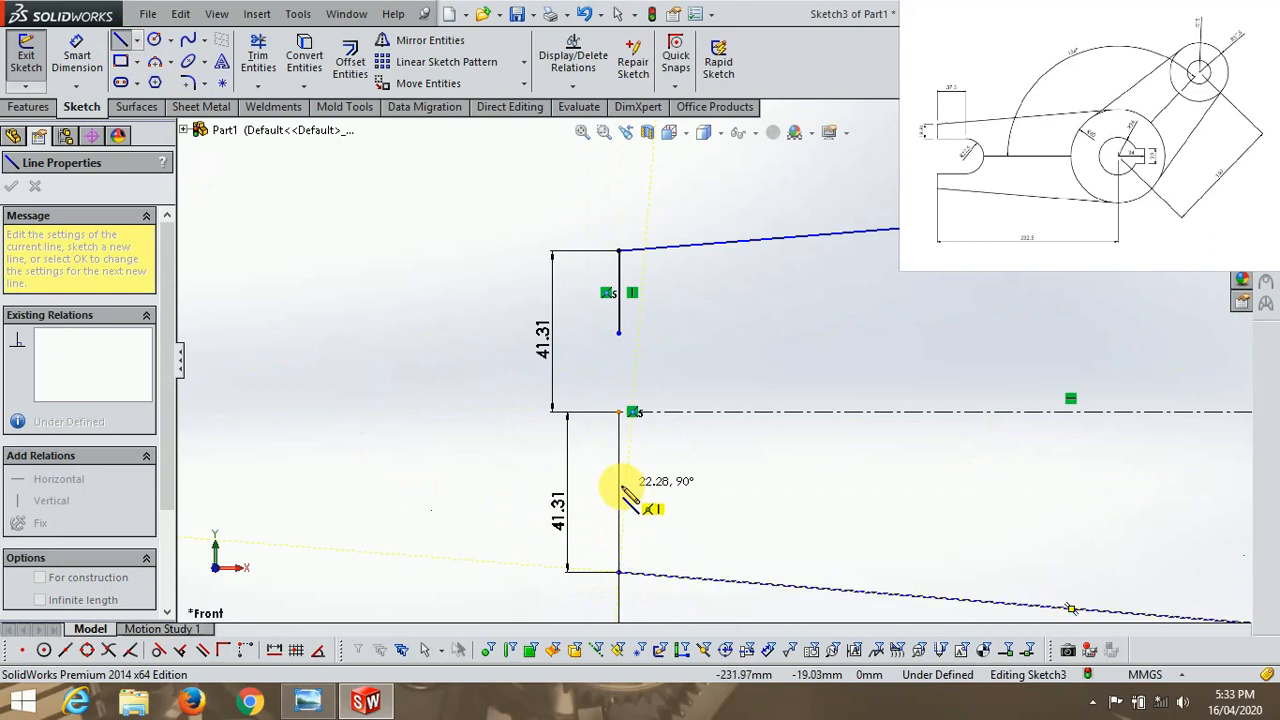
left_click(620, 486)
key("Escape")
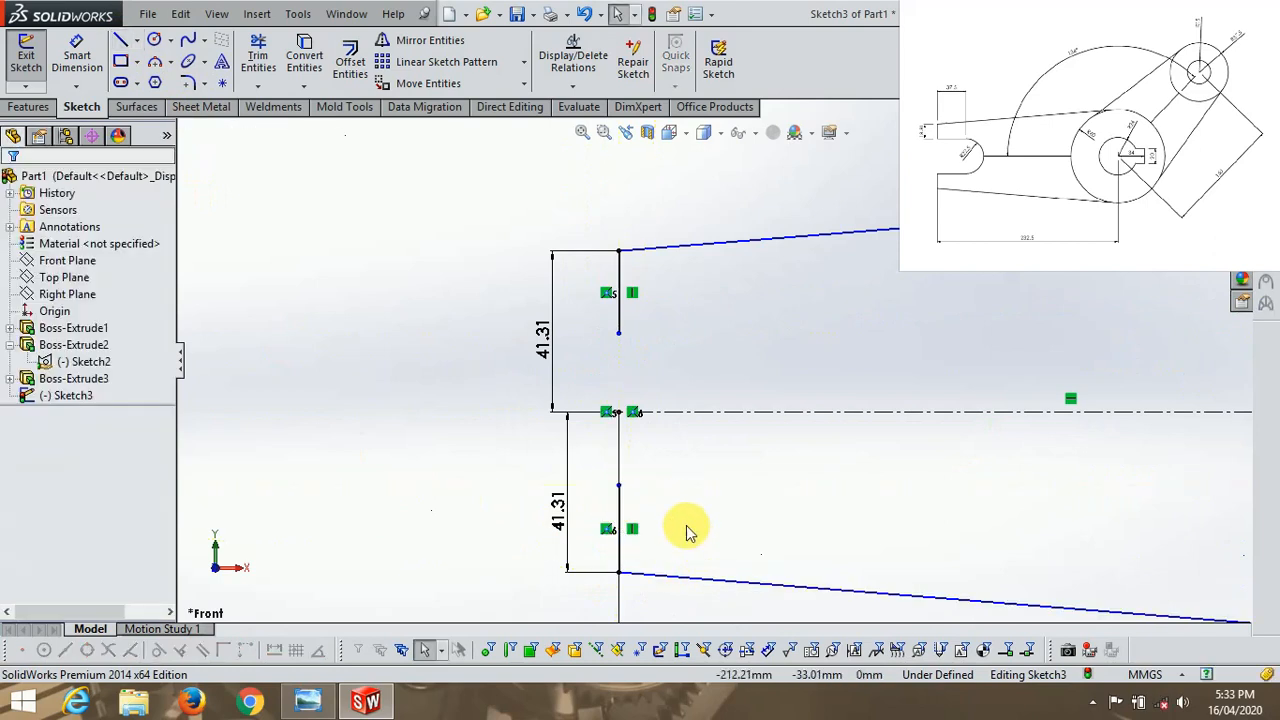
Check the fork tip size in the Exercise - 5 drawing in Windows Photo Viewer and dimension the upper vertical line to 18.81 mm
left_click(307, 701)
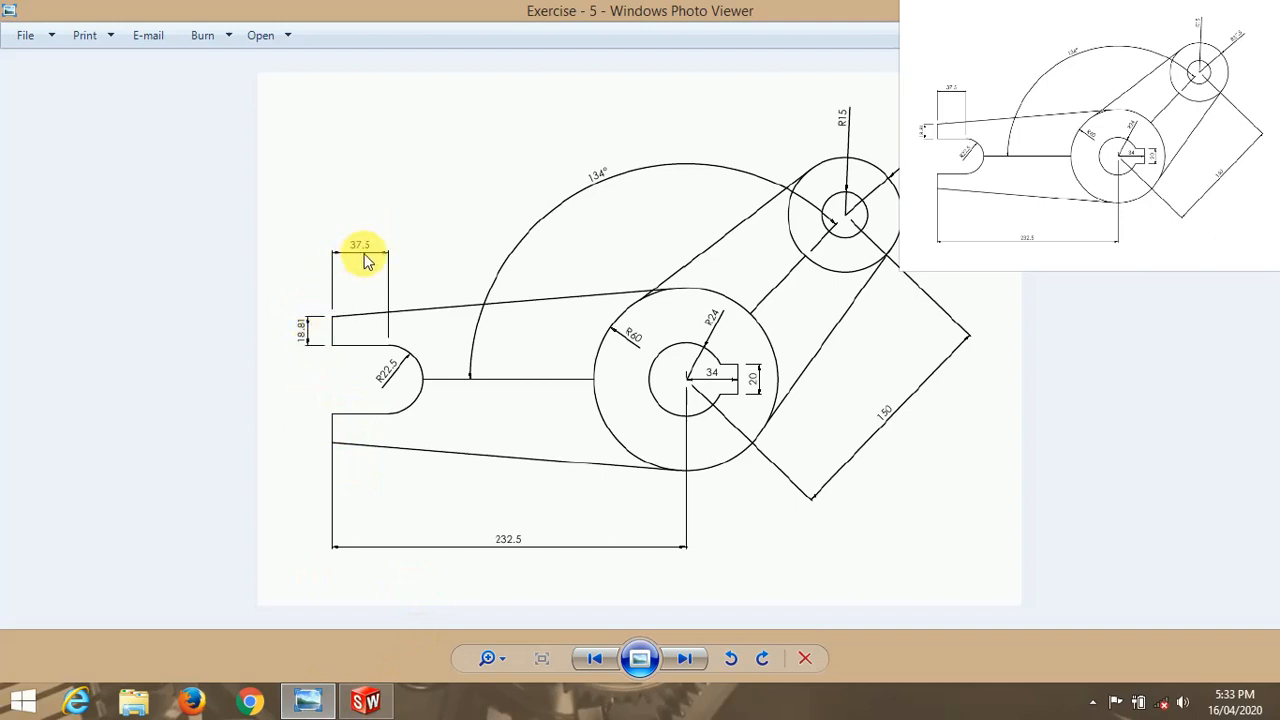
left_click(366, 700)
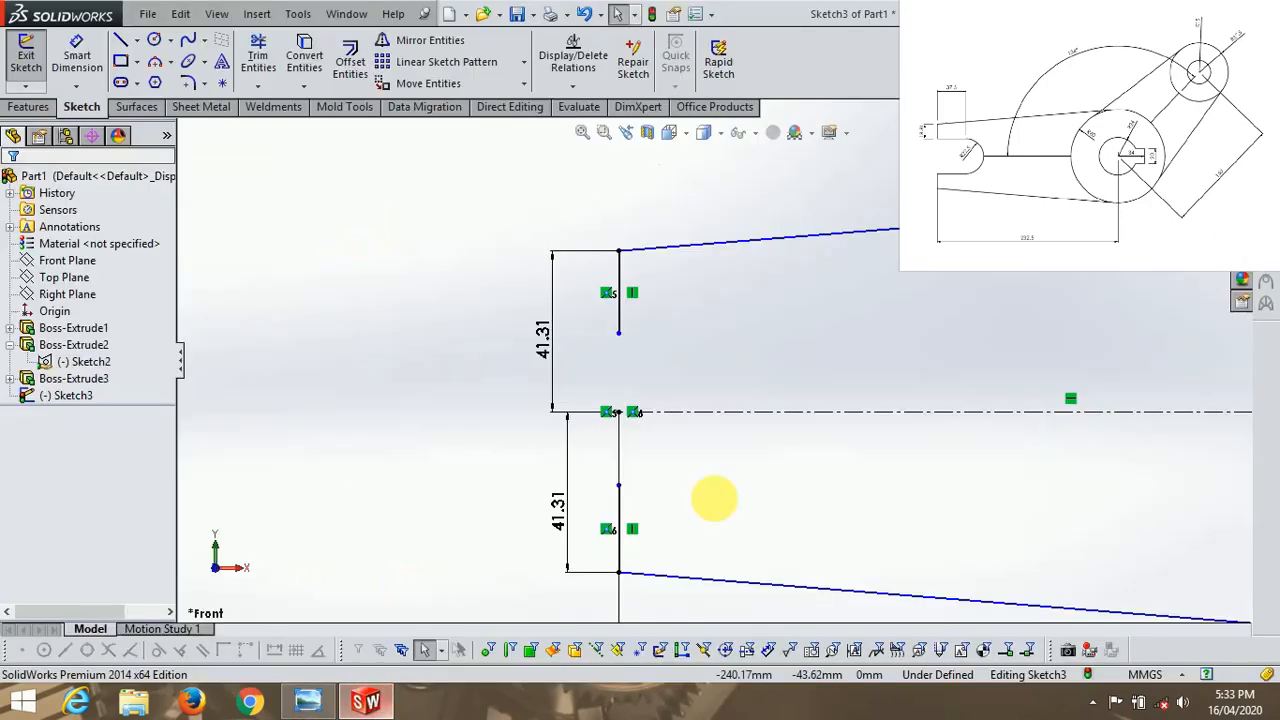
left_click(76, 55)
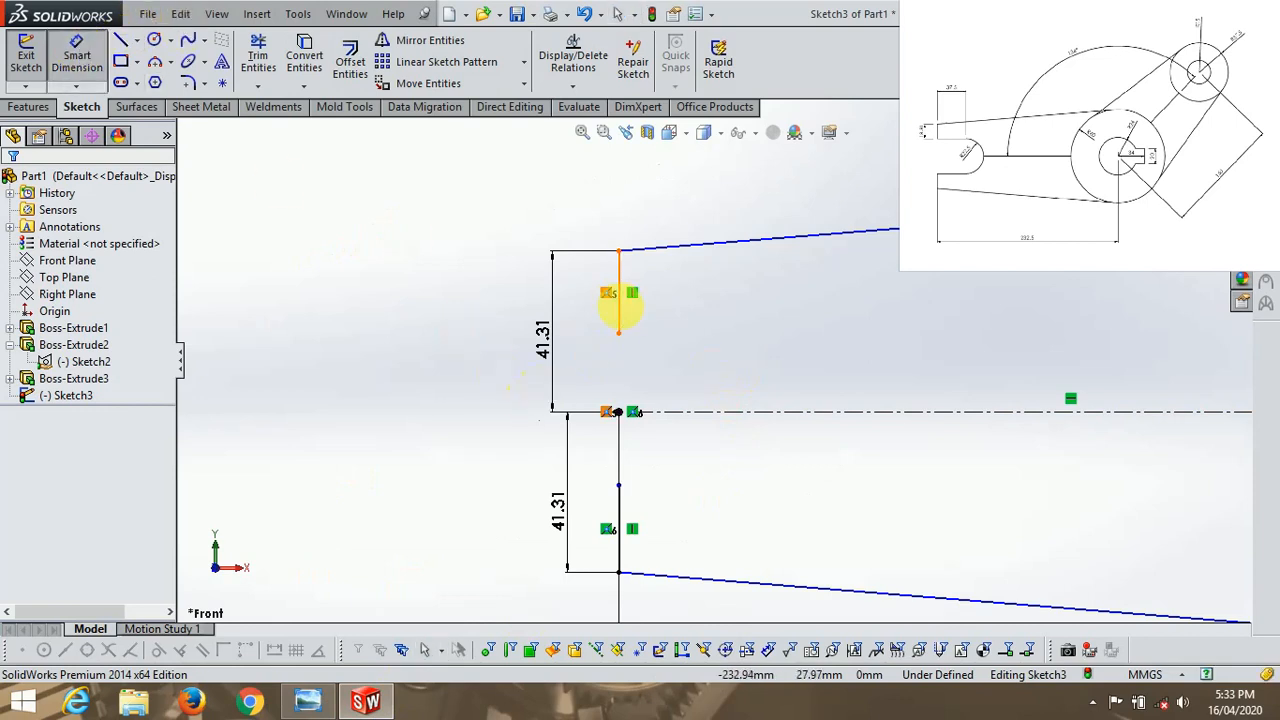
left_click(622, 320)
left_click(591, 309)
type("18.81")
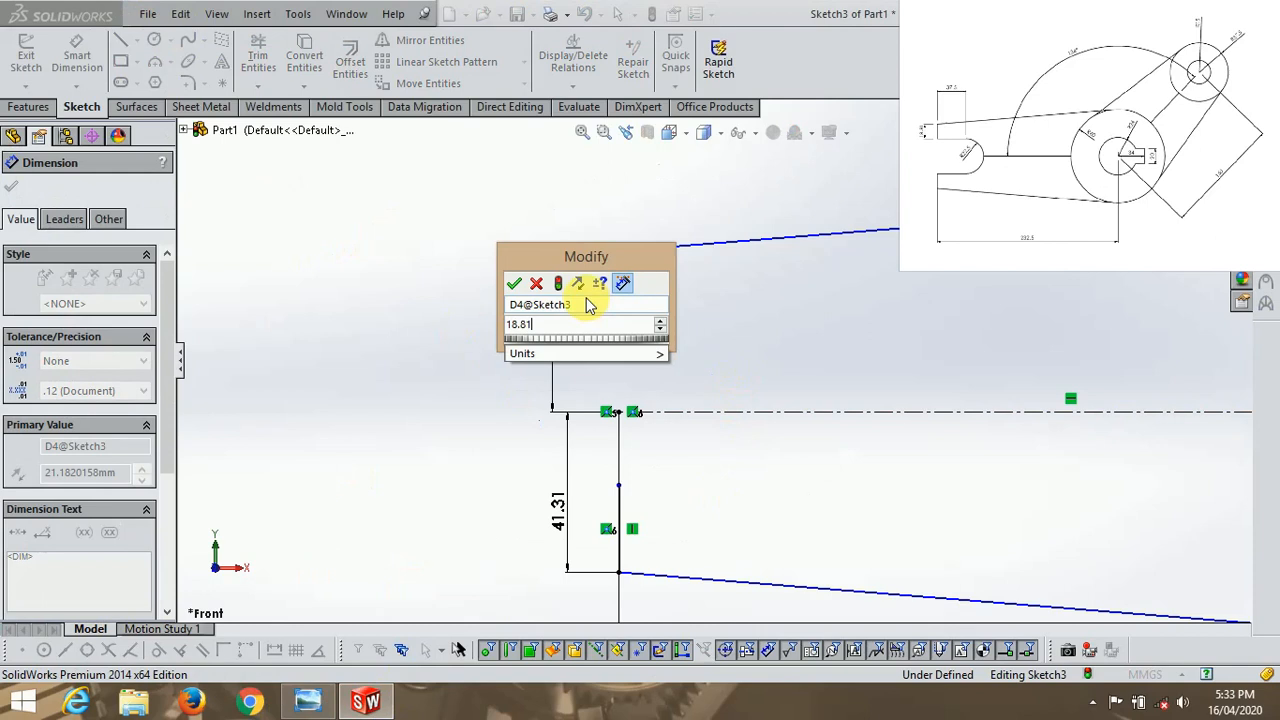
key("Return")
Dimension the lower vertical line at the fork end to 18.81 mm
left_click(618, 550)
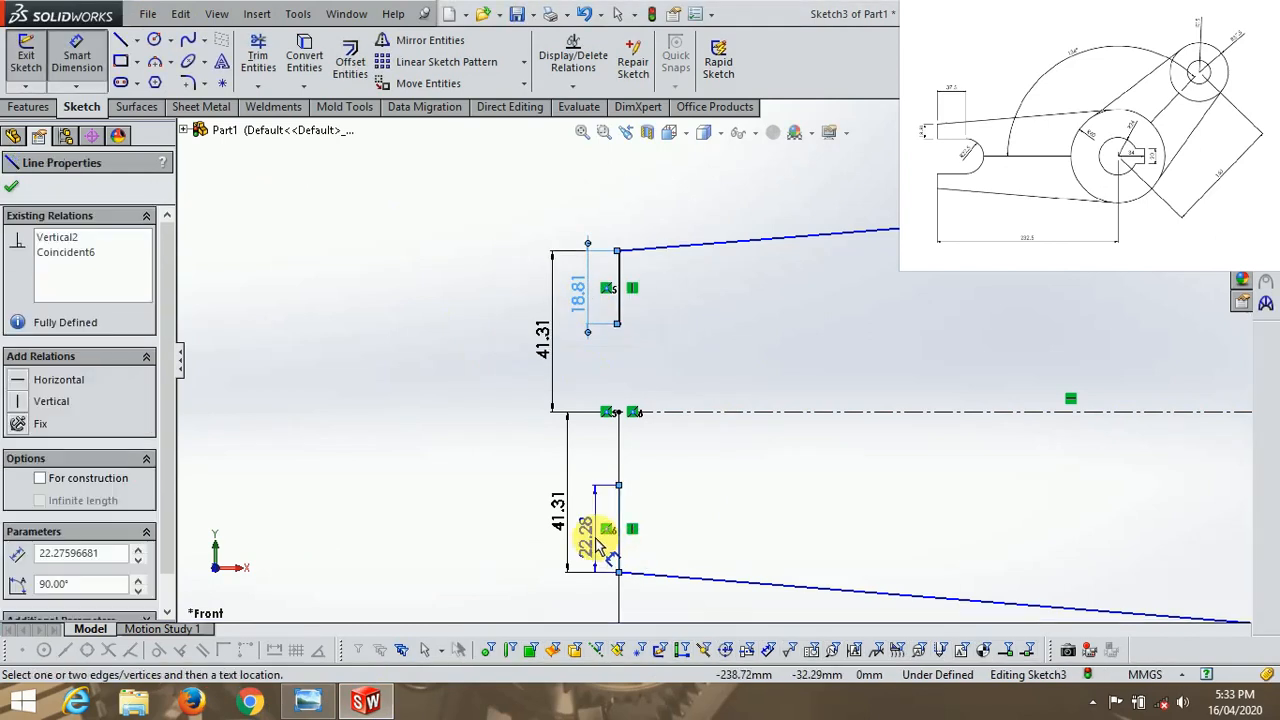
left_click(598, 547)
type("18.81")
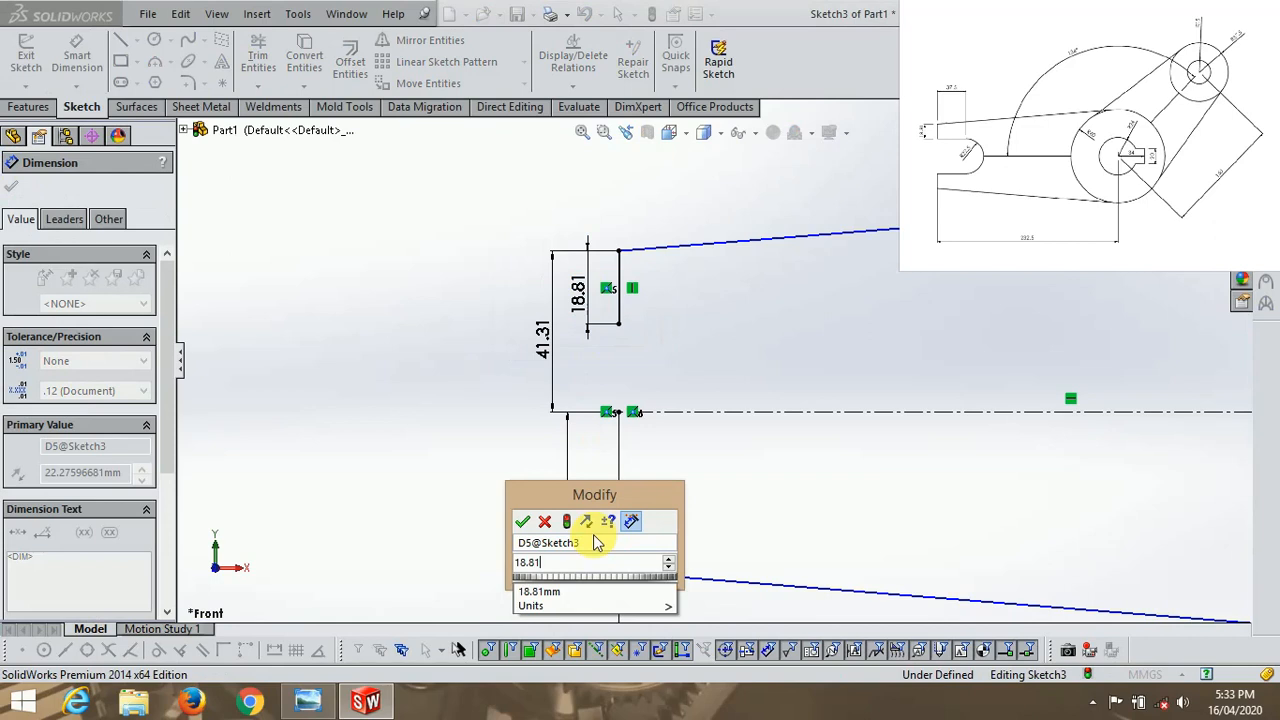
key("Return")
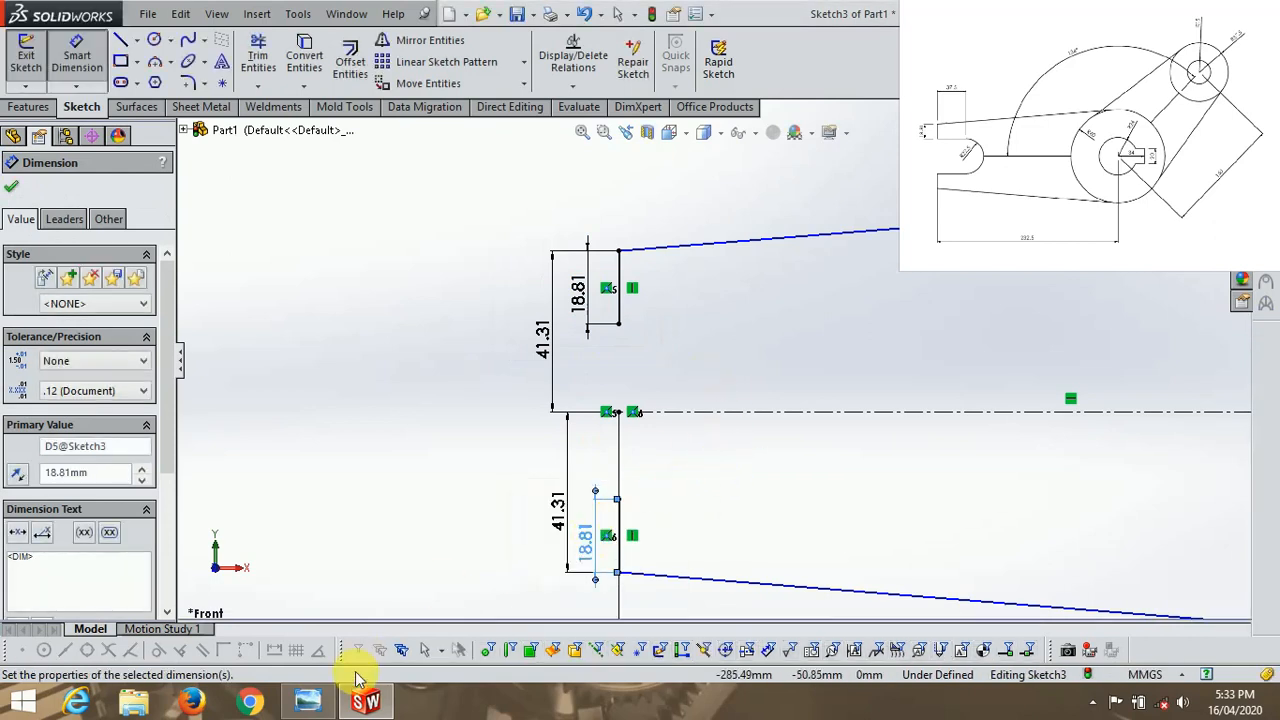
Check the fork slot's dimensions in the Exercise - 5 drawing in Windows Photo Viewer and return to the SolidWorks sketch
left_click(318, 700)
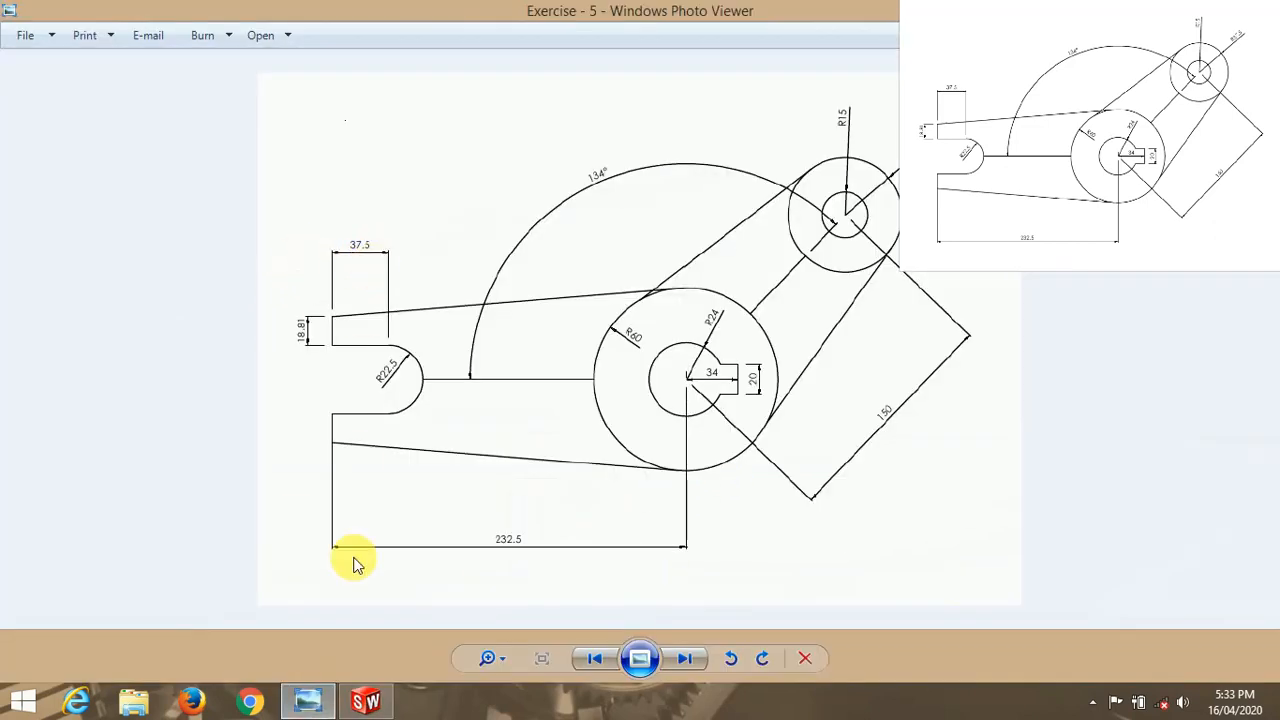
left_click(310, 704)
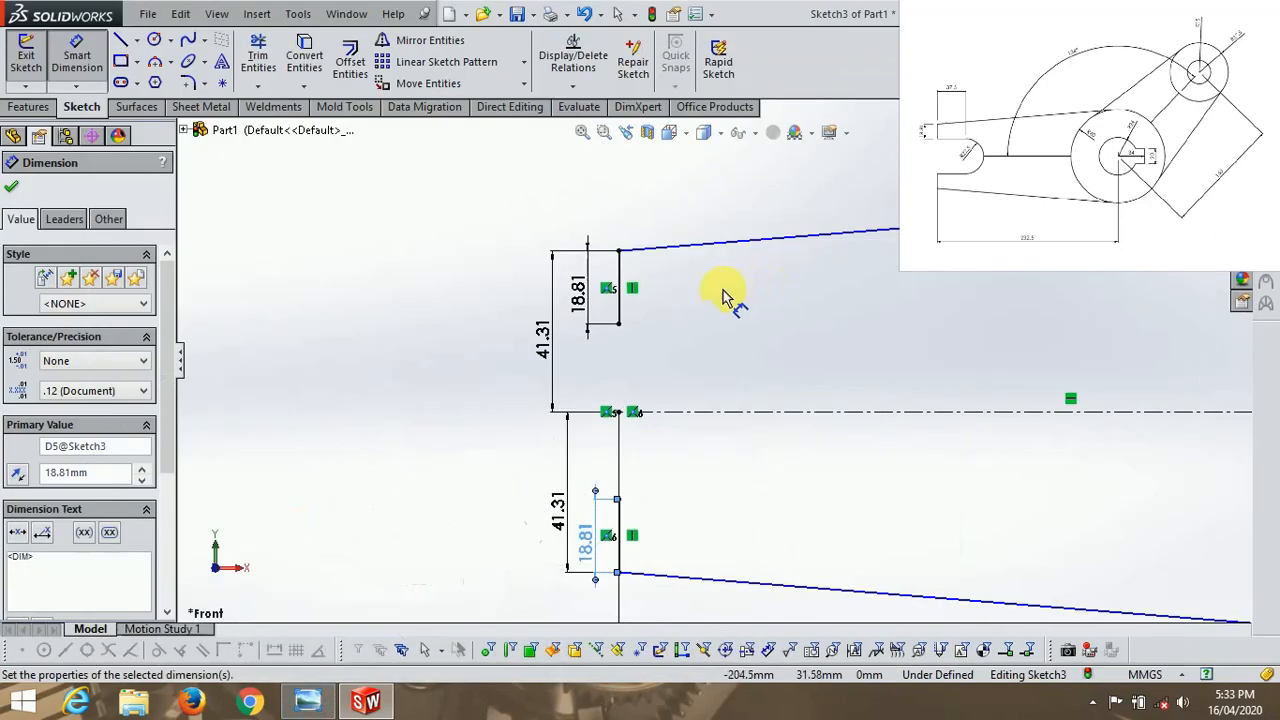
Draw two horizontal slot lines about 45 mm long inward from the inner ends of the upper and lower fork tip verticals
left_click(122, 42)
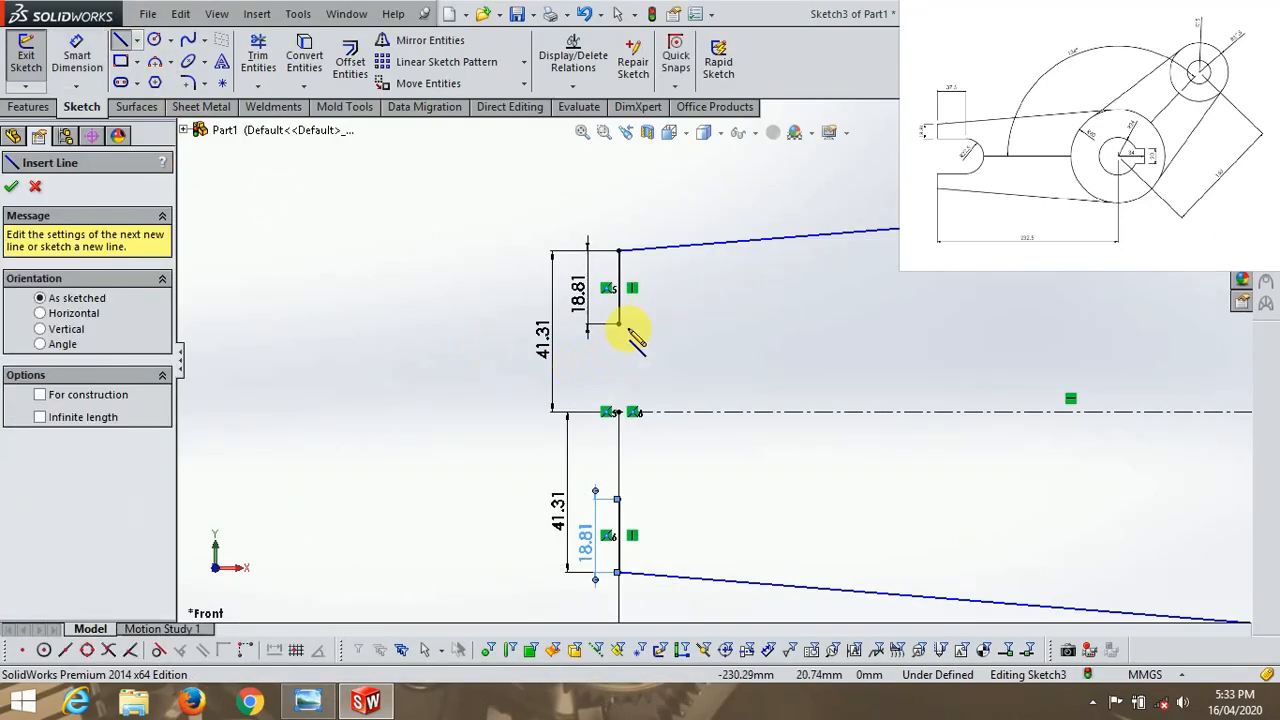
left_click(618, 324)
left_click(795, 323)
key("Escape")
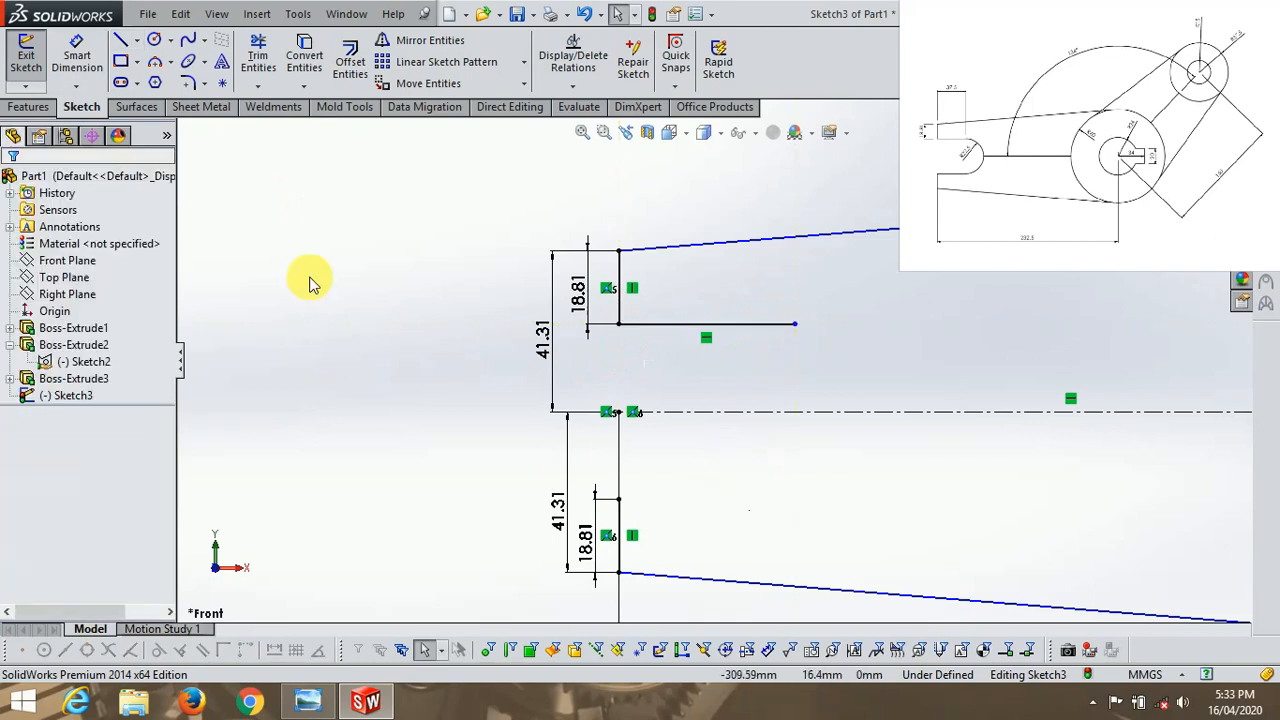
left_click(119, 38)
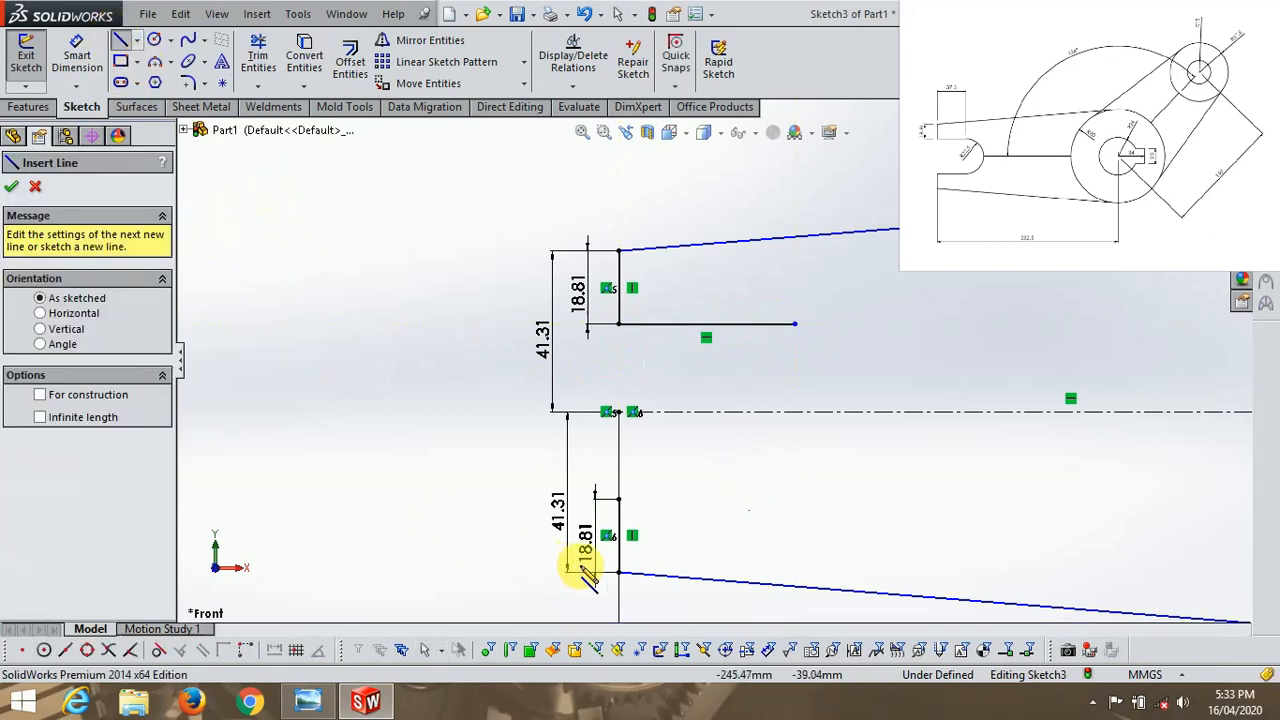
left_click(620, 499)
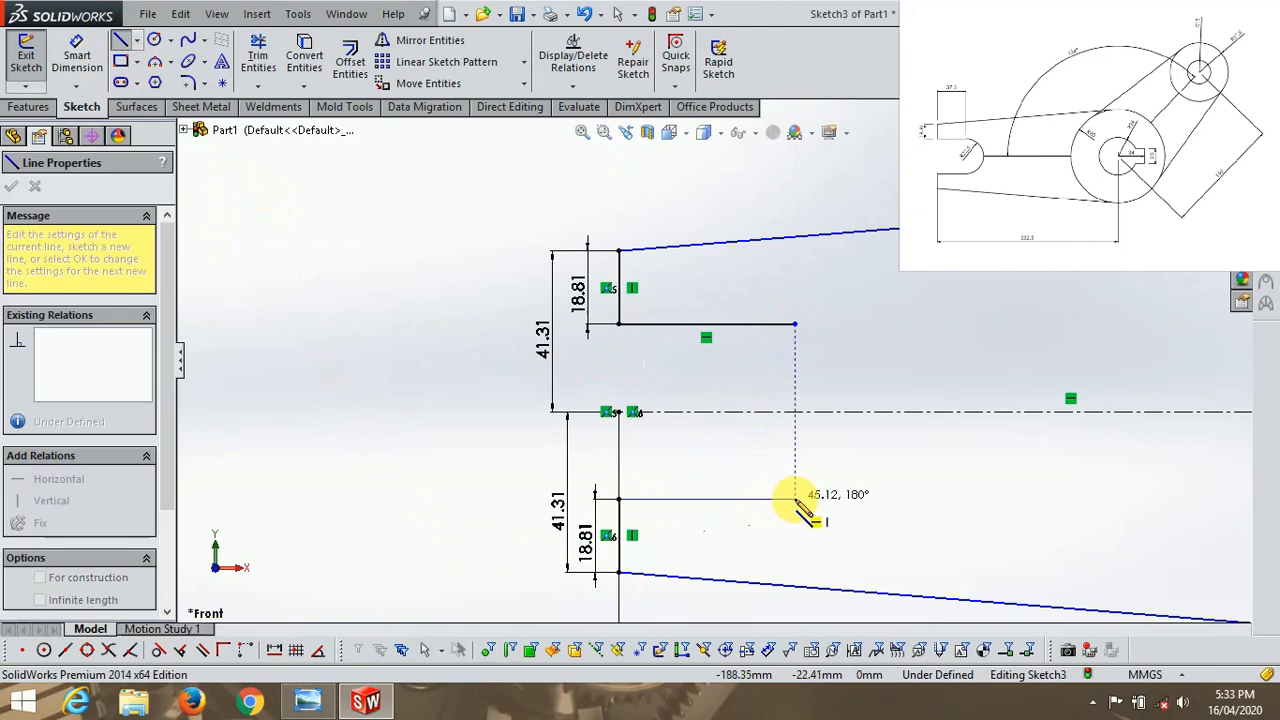
double_click(796, 497)
key("Escape")
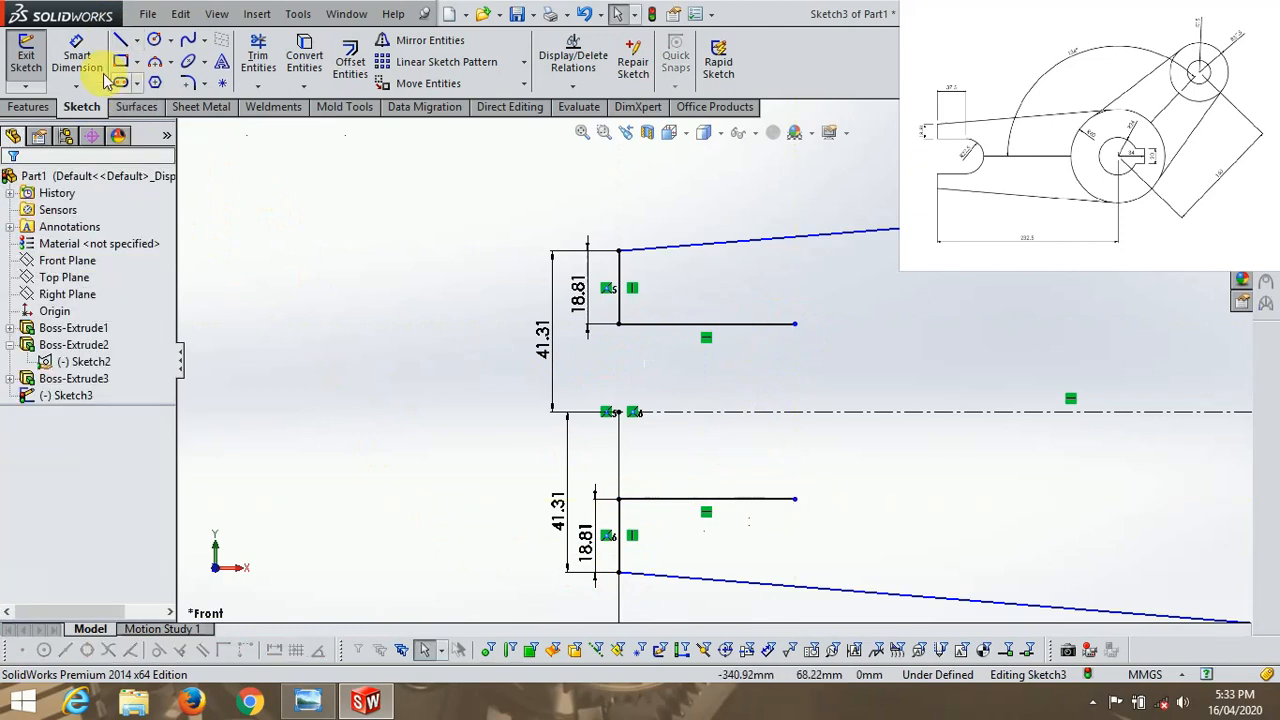
Dimension the upper and lower horizontal slot lines to 37.5 mm each
left_click(78, 58)
left_click(708, 323)
left_click(720, 309)
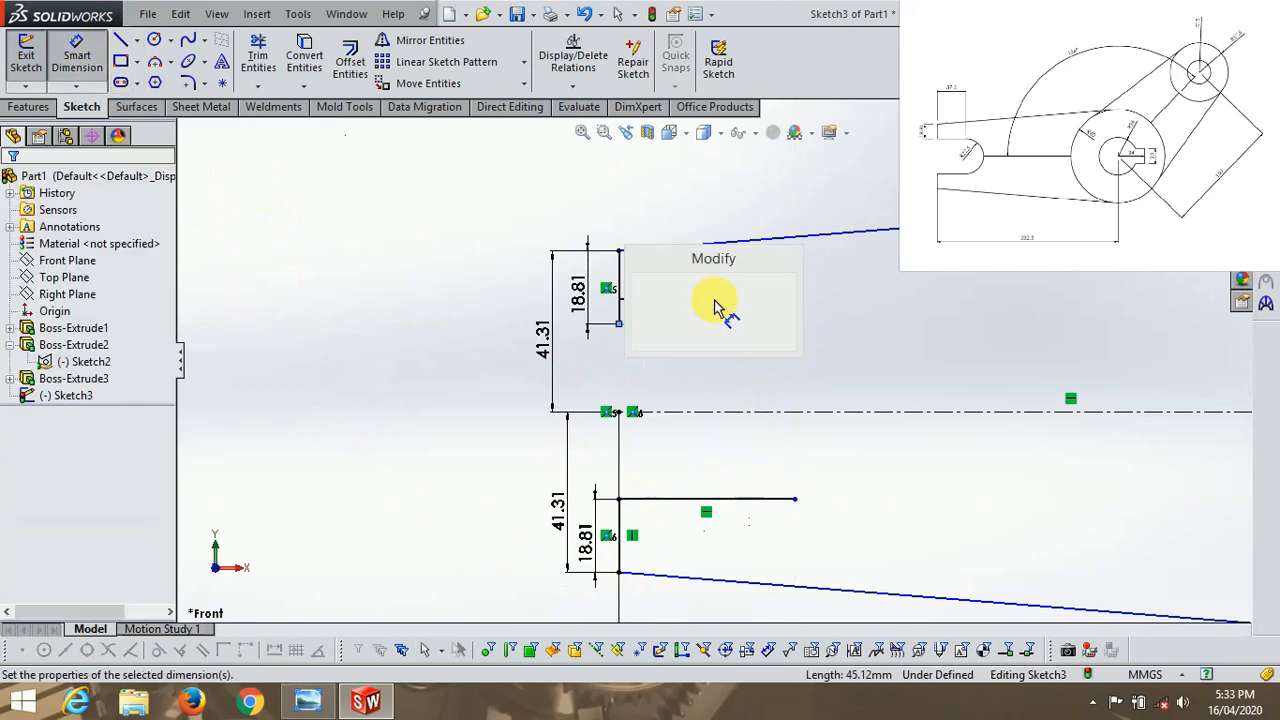
type("37.5")
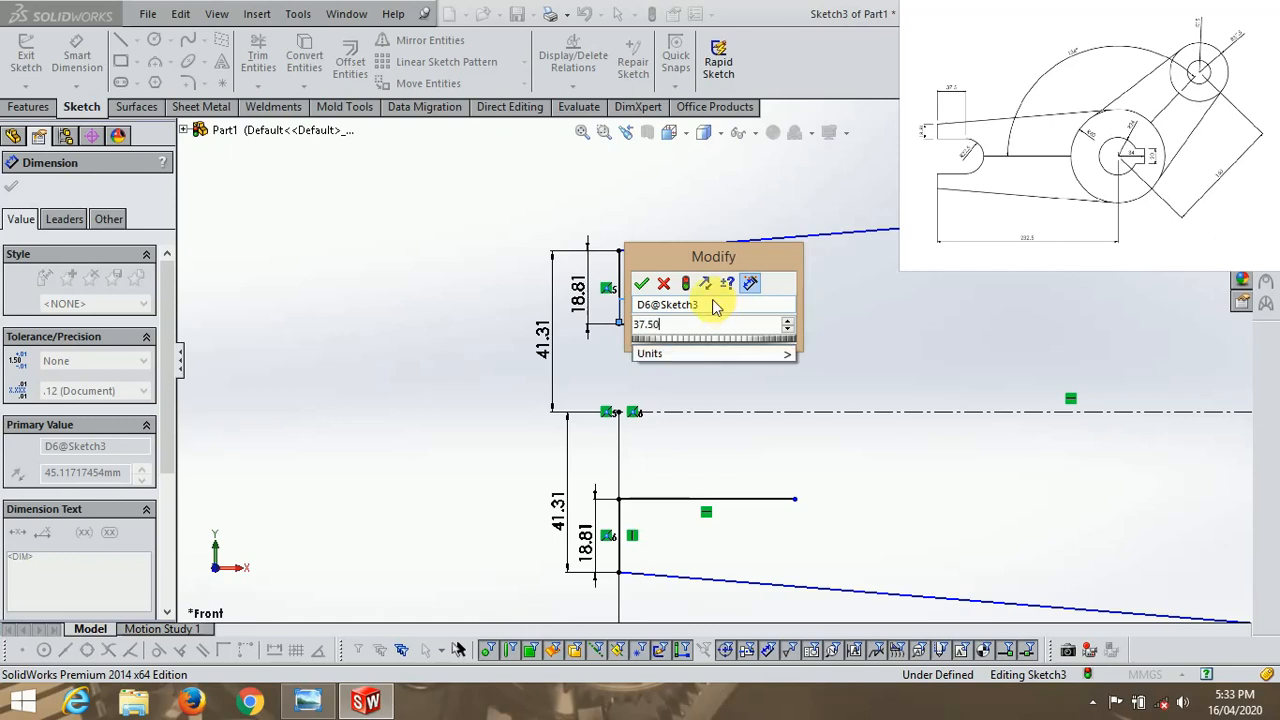
key("Return")
left_click(698, 498)
left_click(707, 474)
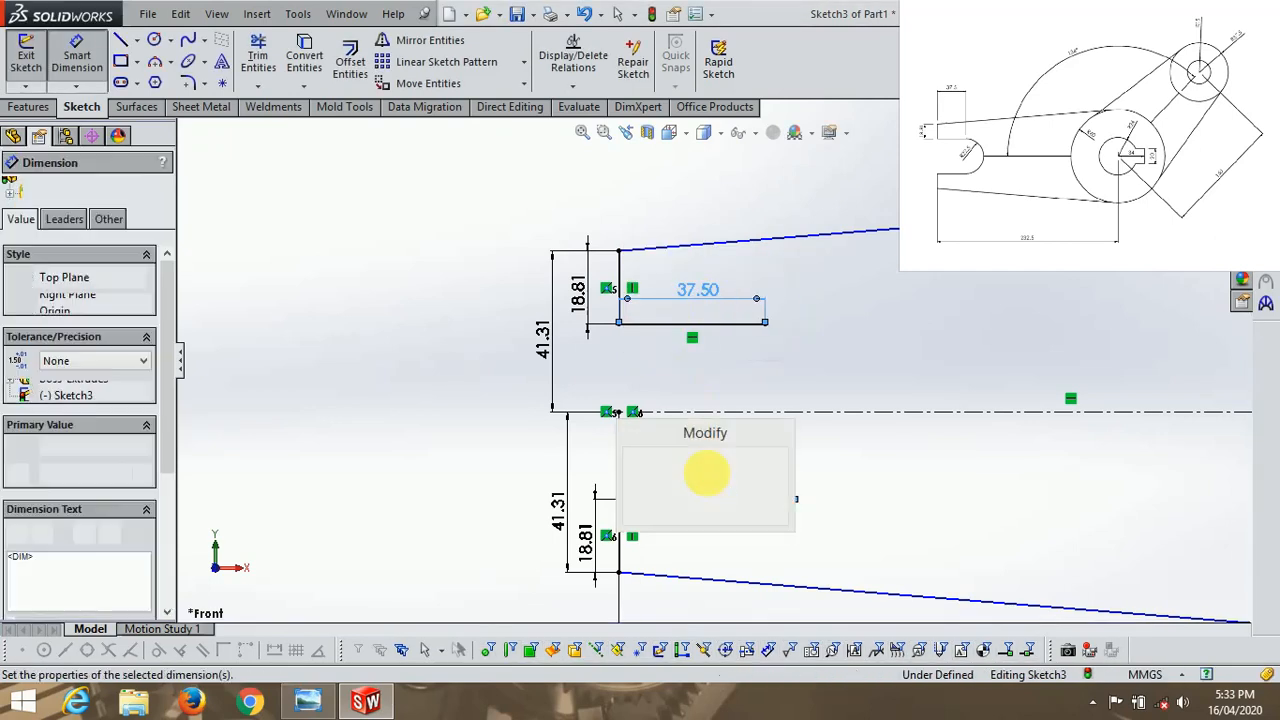
type("37.5")
key("Return")
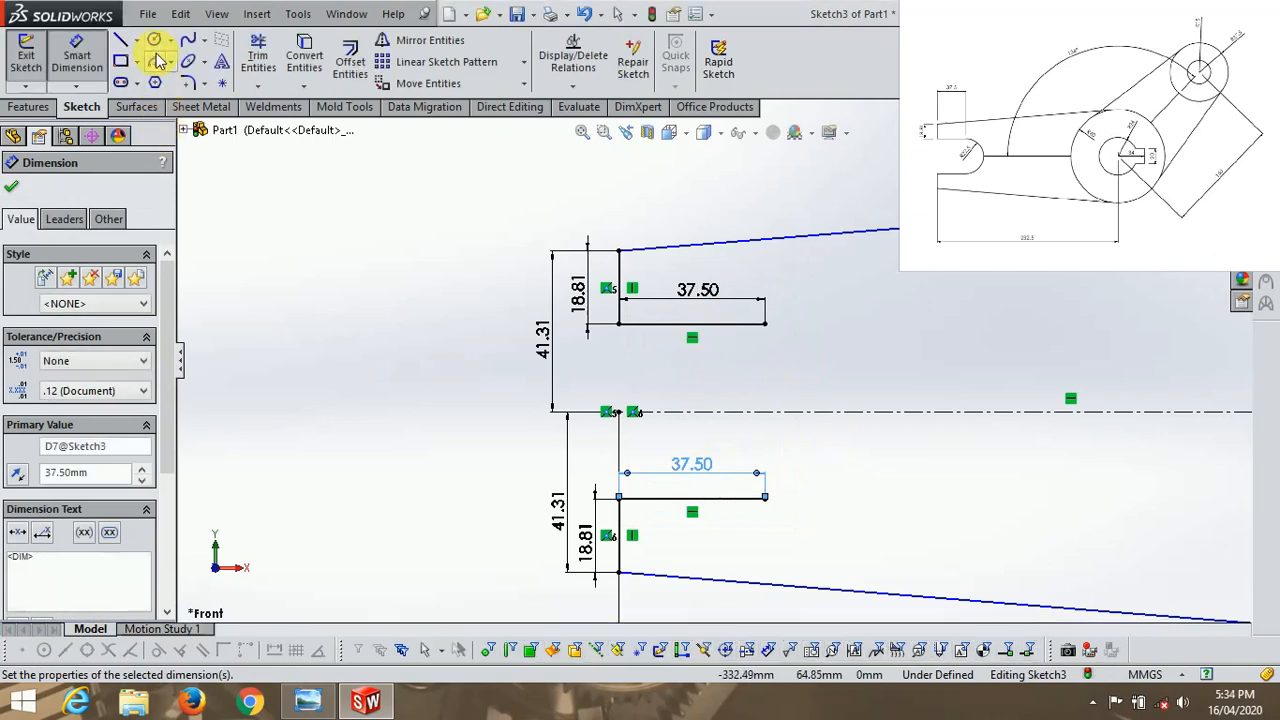
Draw a three-point arc of about 22.5 mm radius joining the inner ends of the two slot lines, bulging toward the hub
left_click(156, 63)
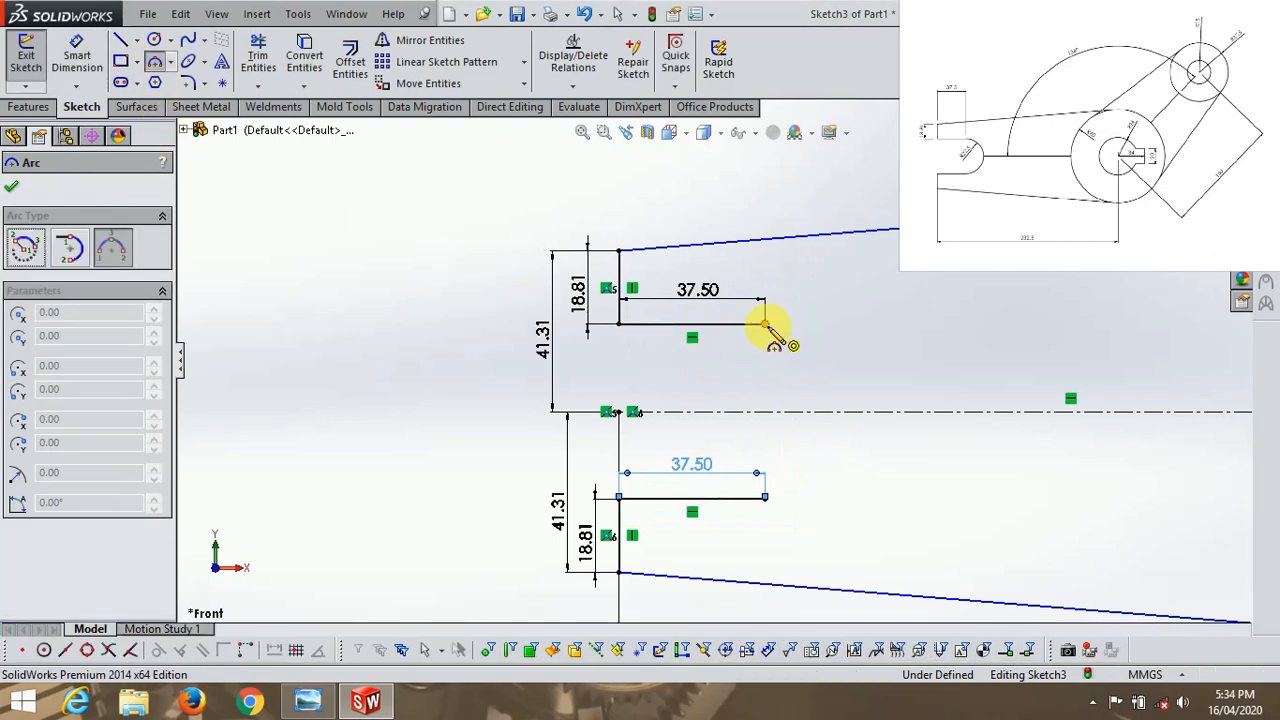
left_click(766, 325)
left_click(766, 499)
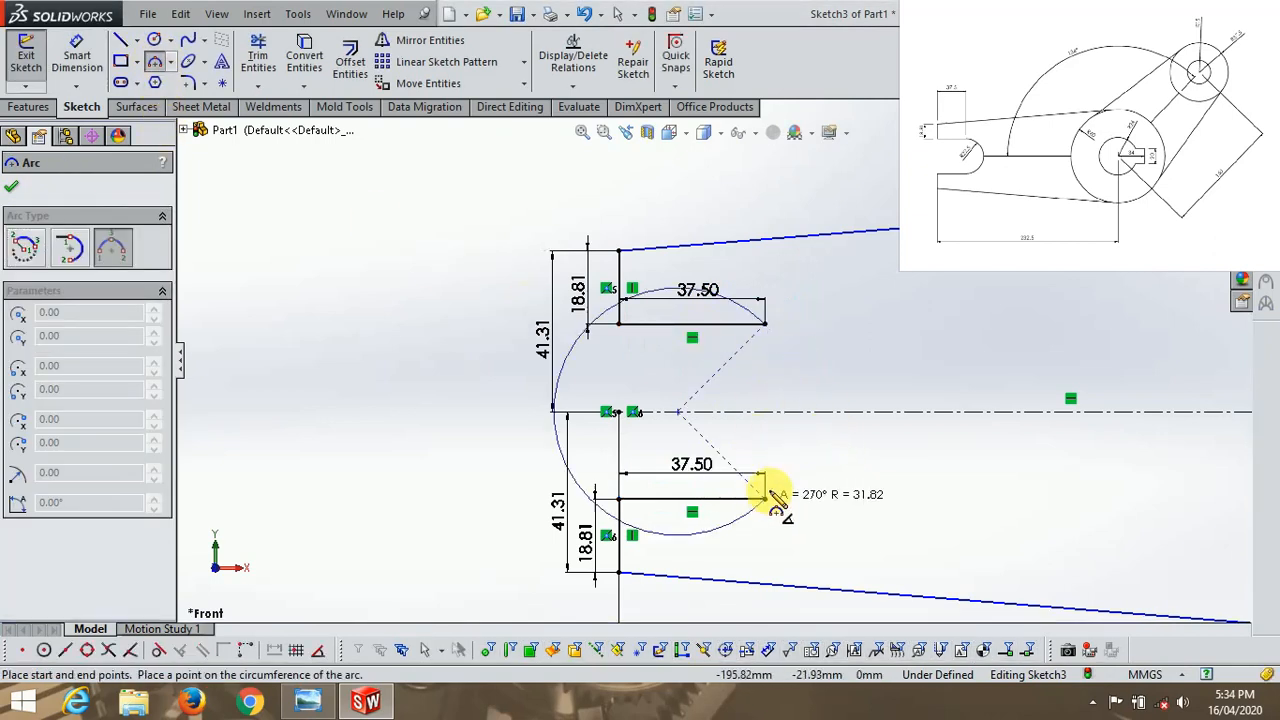
left_click(850, 455)
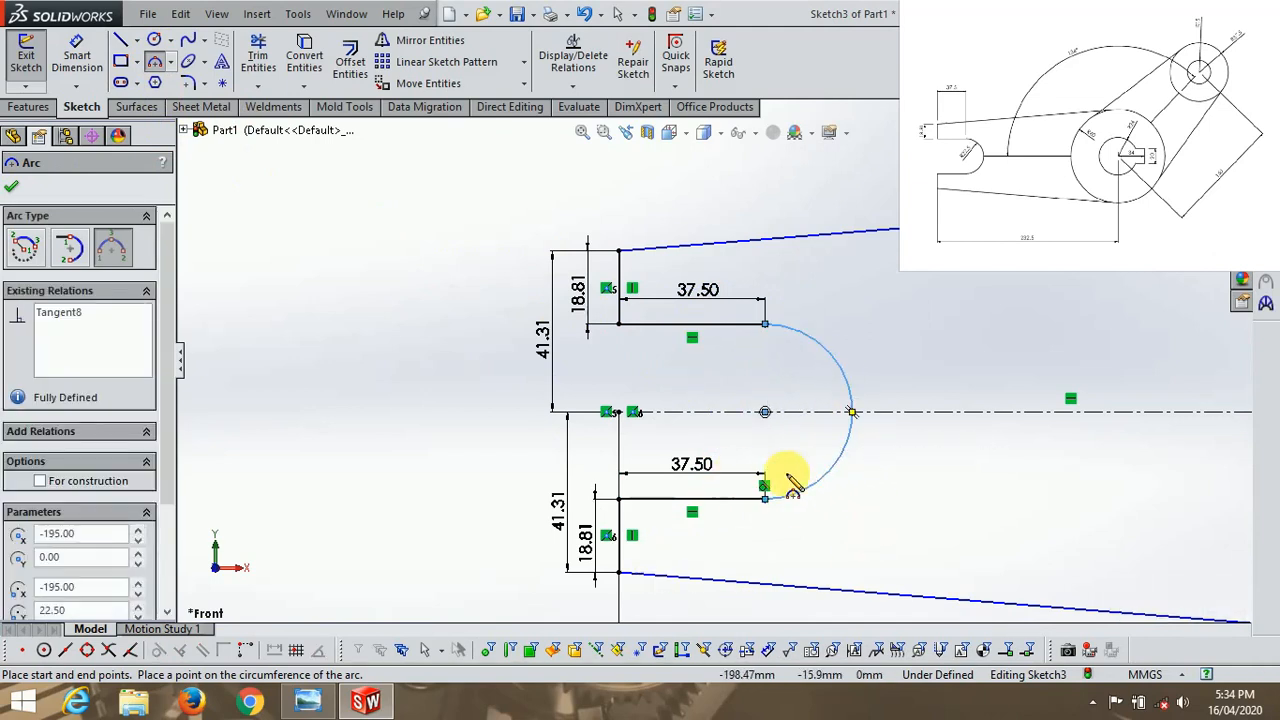
Dimension the slot arc's radius as a driven dimension
scroll(800, 400, "down", 2)
left_click(76, 57)
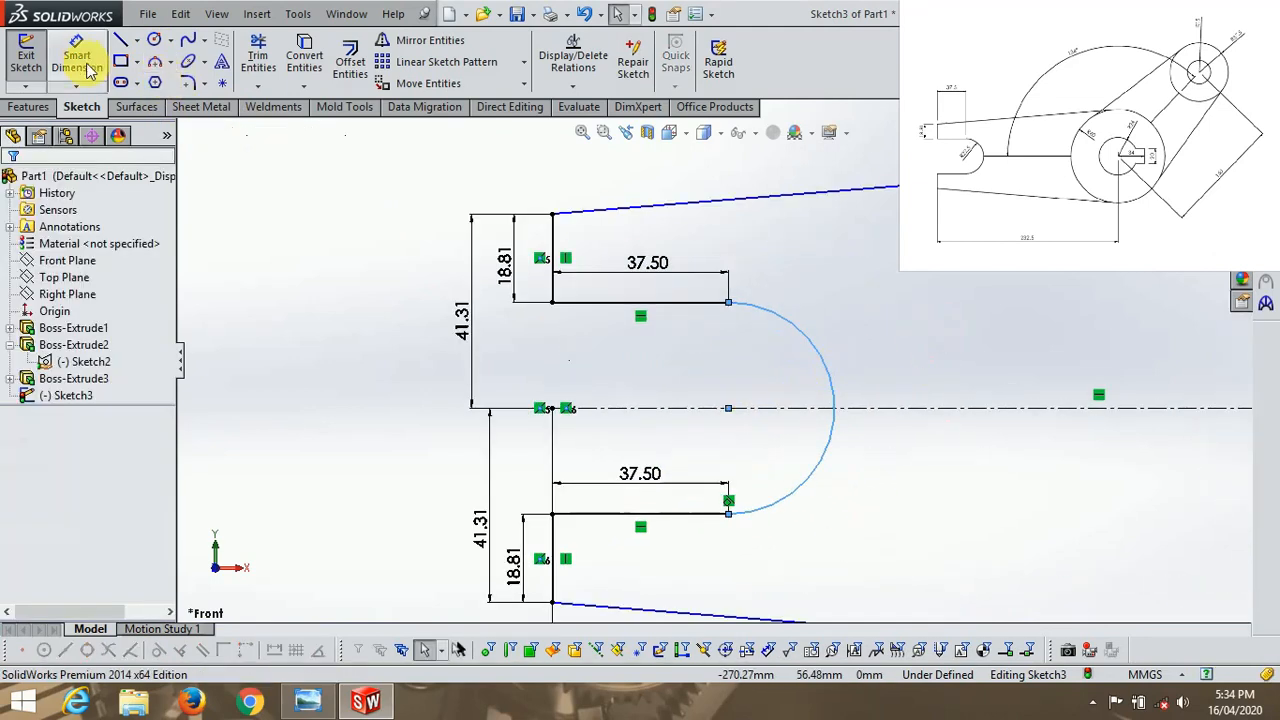
left_click(822, 362)
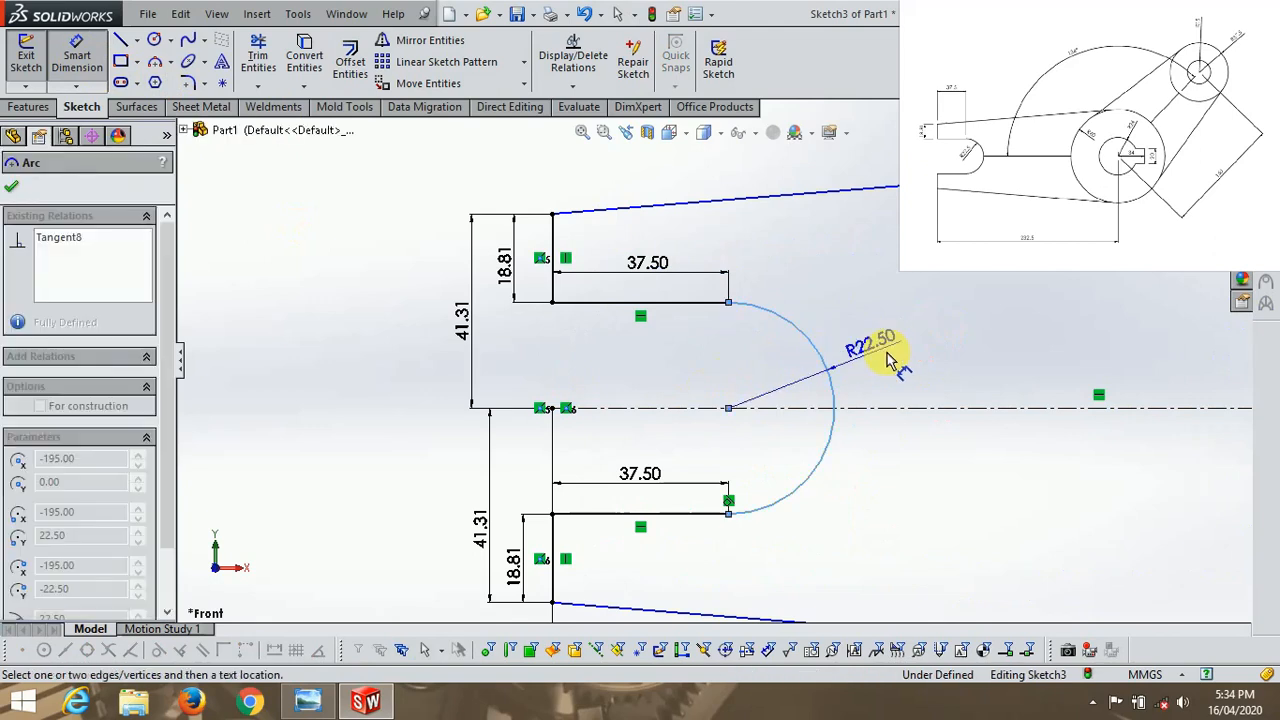
left_click(885, 357)
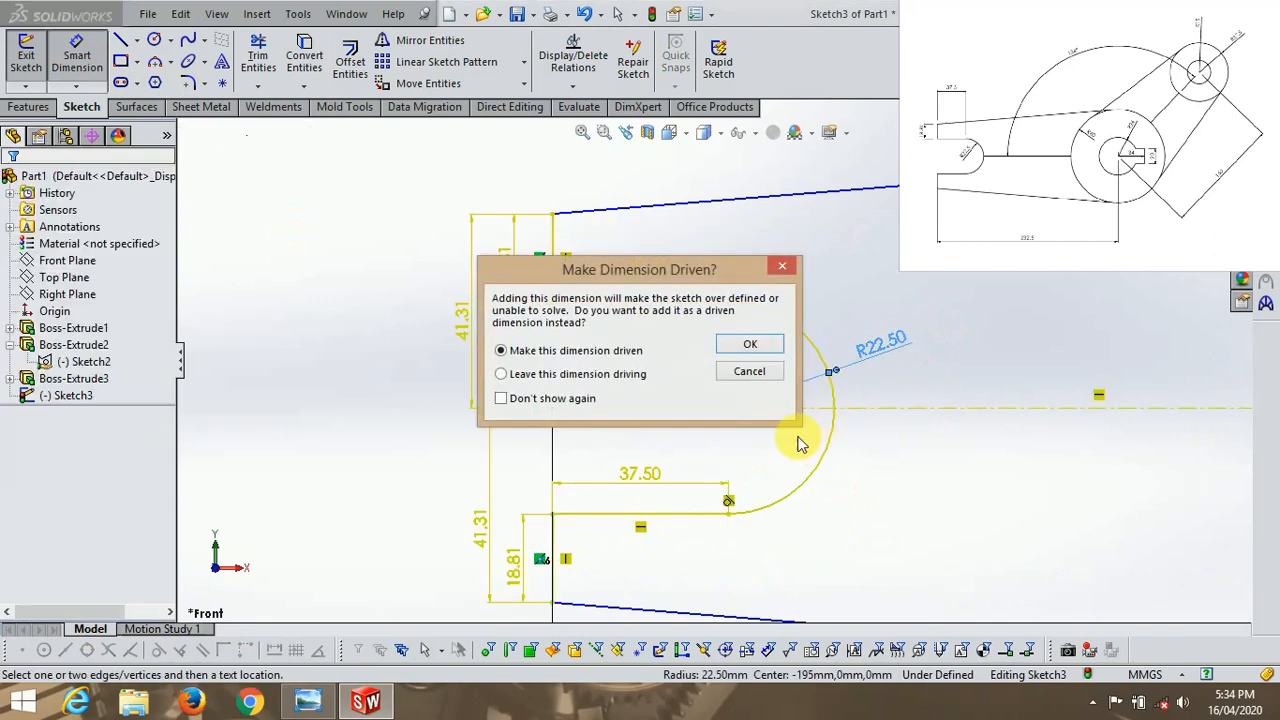
left_click(751, 346)
Trim away the half of the hub circle facing away from the fork and exit the sketch
scroll(408, 443, "up", 4)
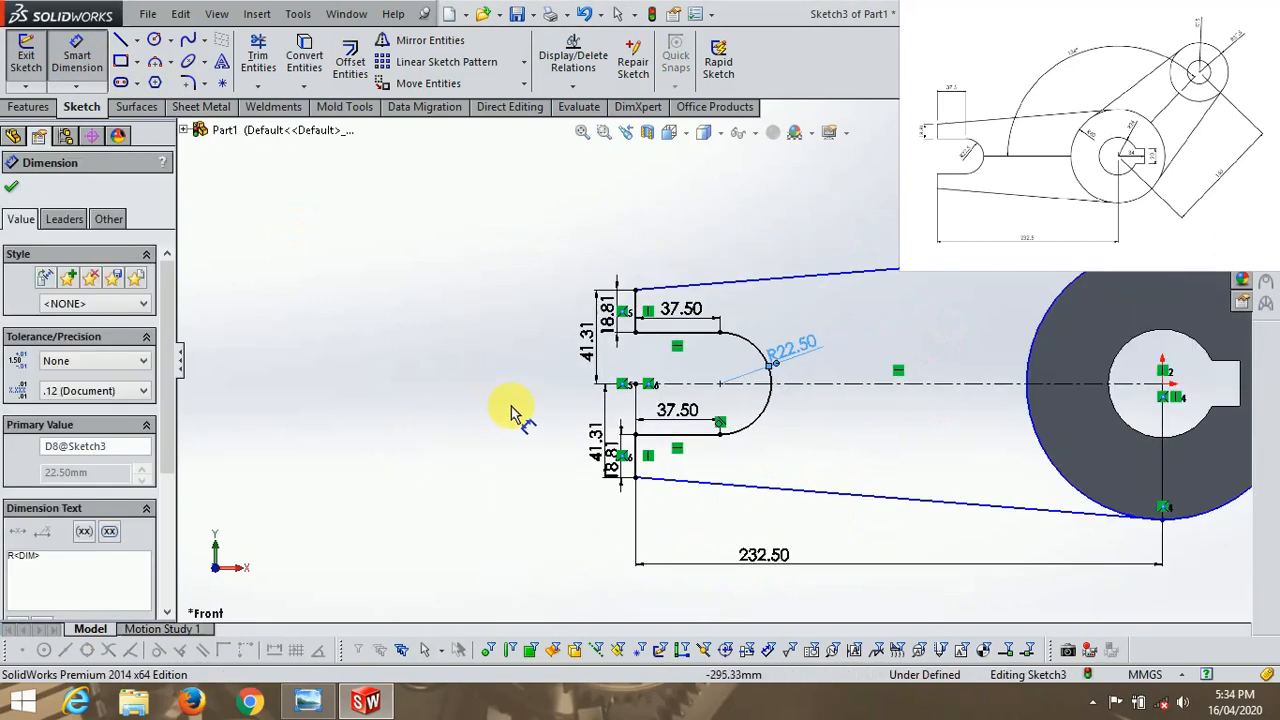
scroll(1170, 350, "down", 1)
scroll(720, 408, "up", 3)
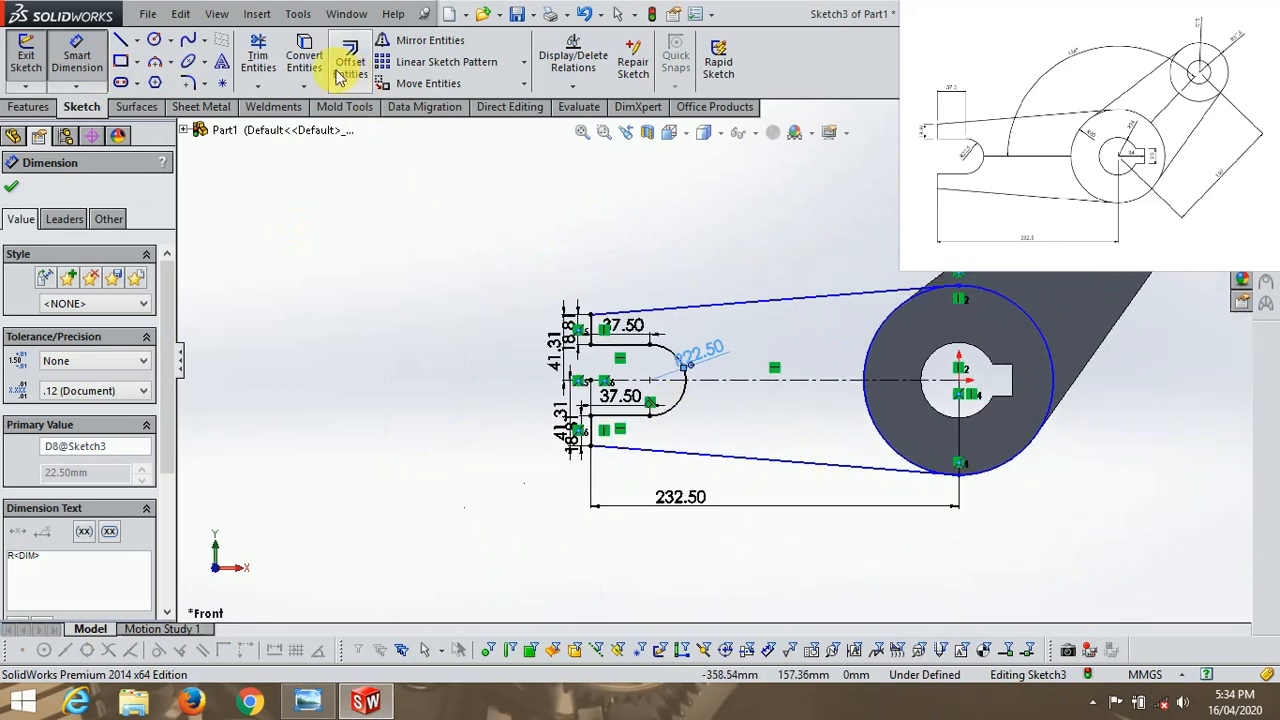
left_click(258, 55)
scroll(1035, 366, "down", 2)
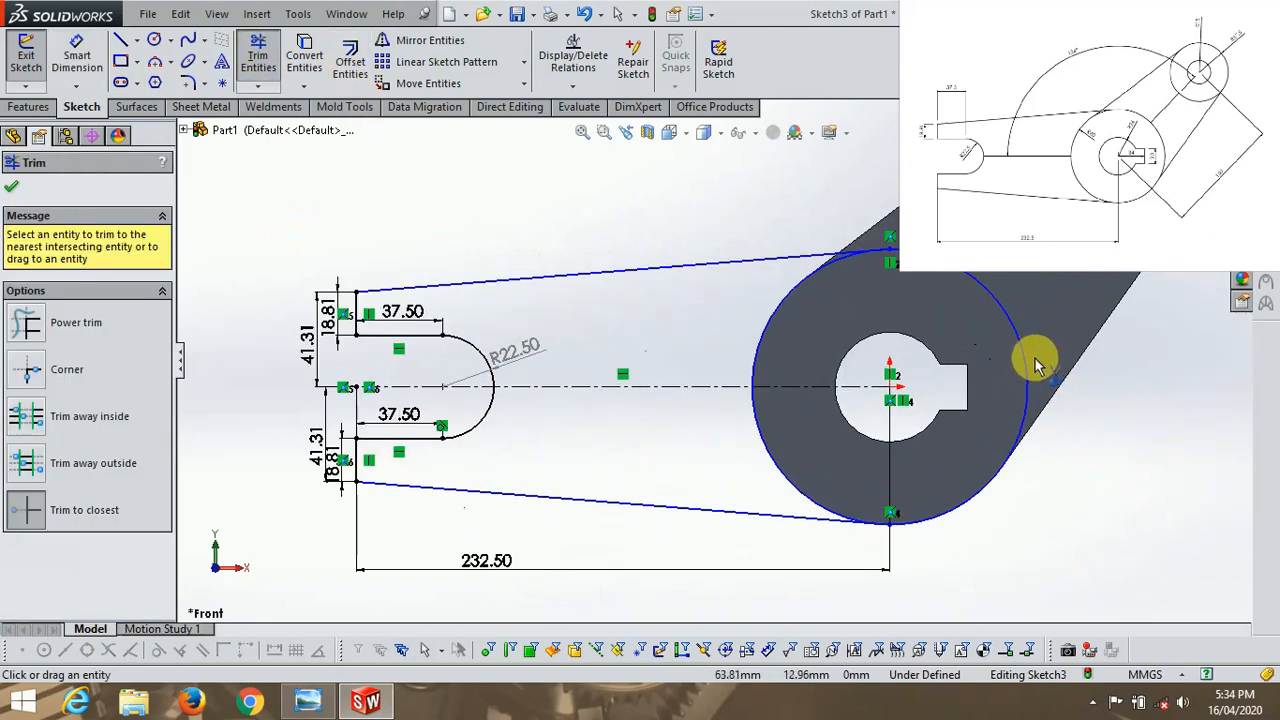
scroll(1075, 370, "up", 1)
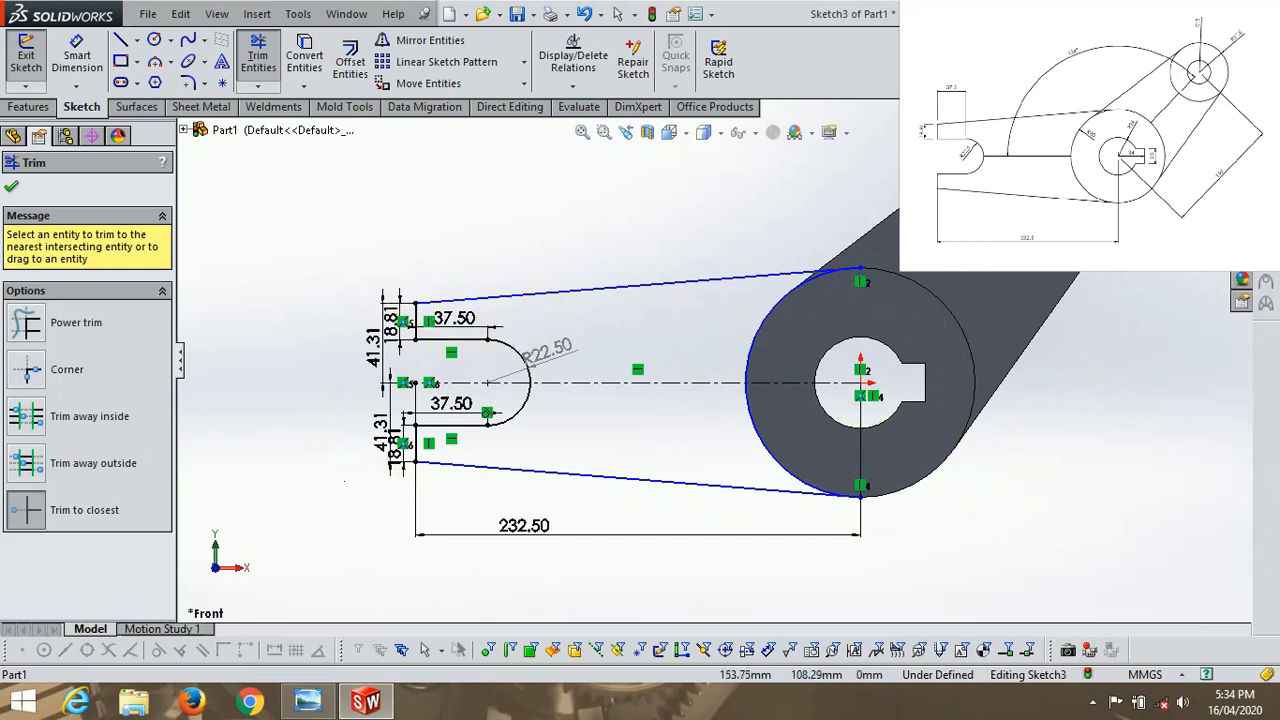
key("Escape")
left_click(1222, 144)
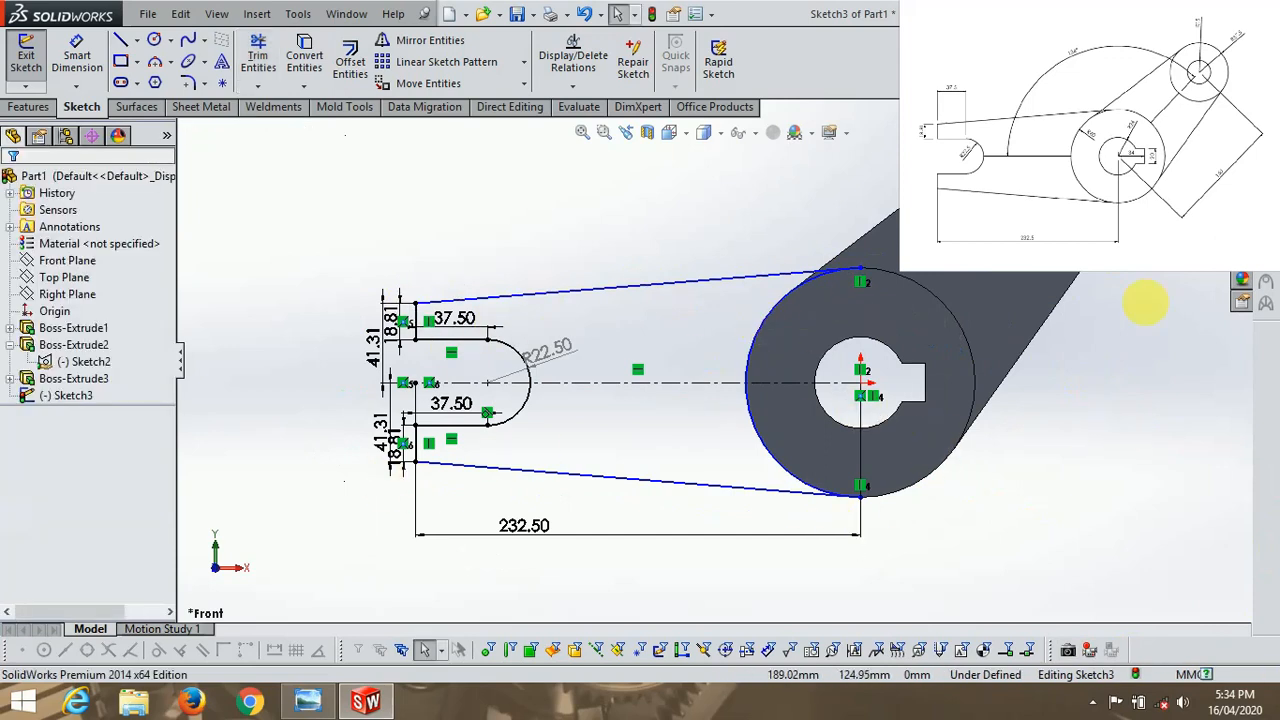
Extrude the upper and lower regions of the forked arm sketch 50 mm with the Mid Plane end condition and merged result
mouse_move(1090, 388)
middle_mouse_down()
mouse_move(1006, 434)
mouse_move(1014, 466)
middle_mouse_up()
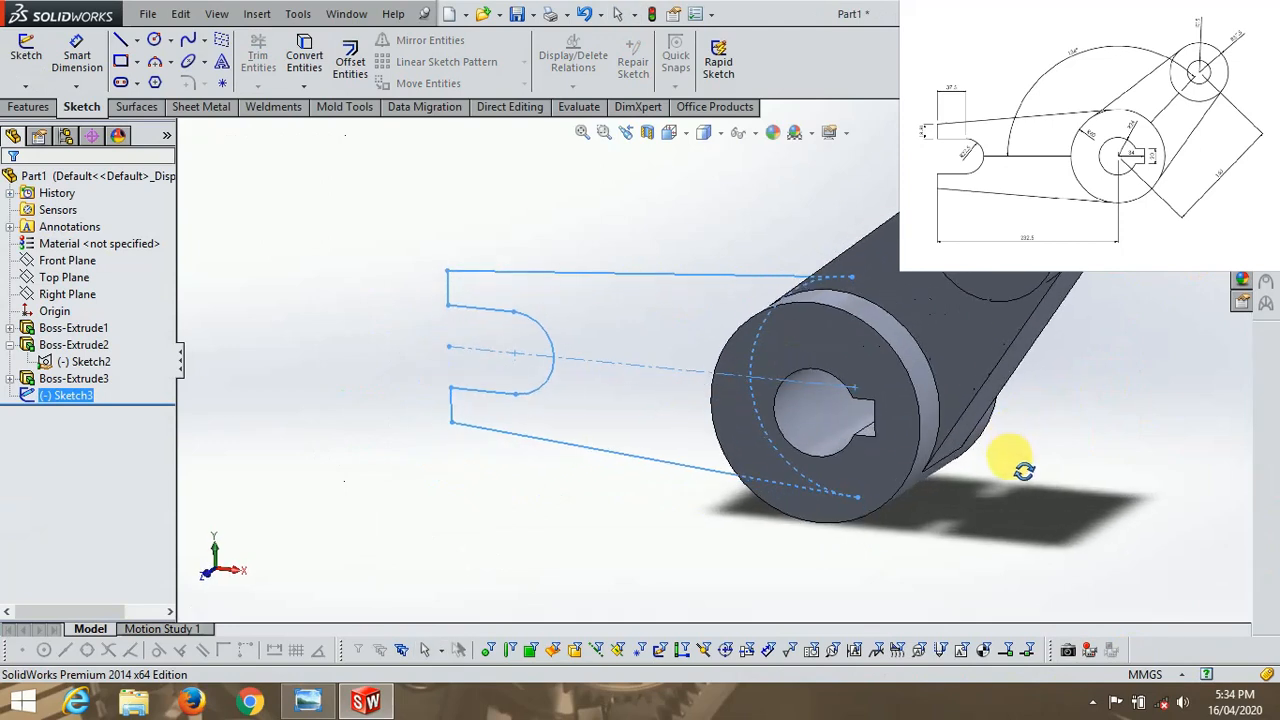
left_click(17, 108)
left_click(35, 58)
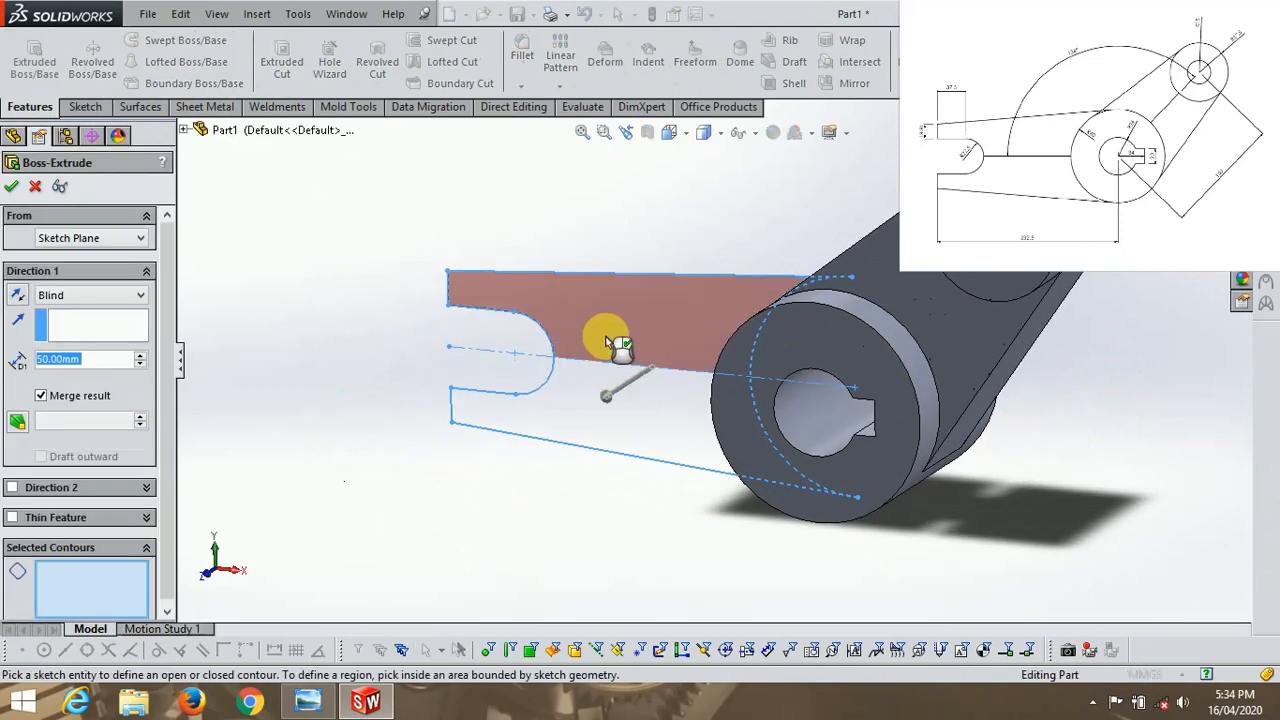
left_click(607, 343)
left_click(566, 405)
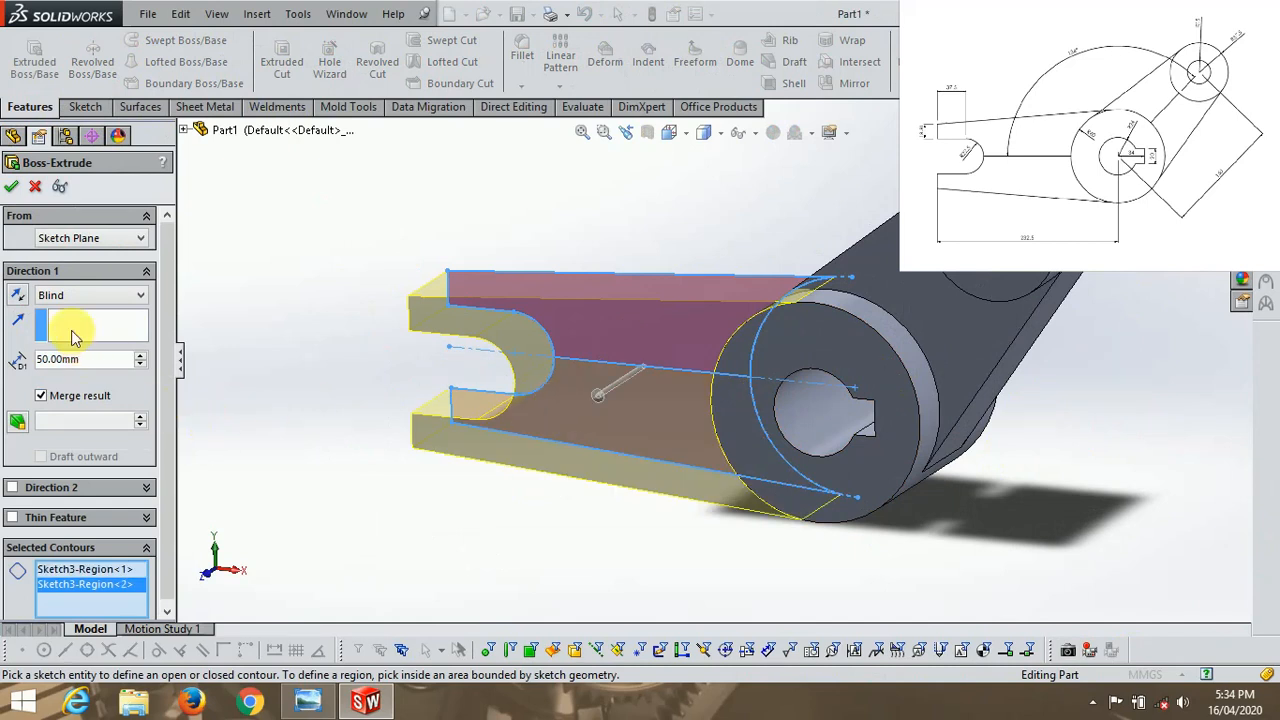
left_click(43, 296)
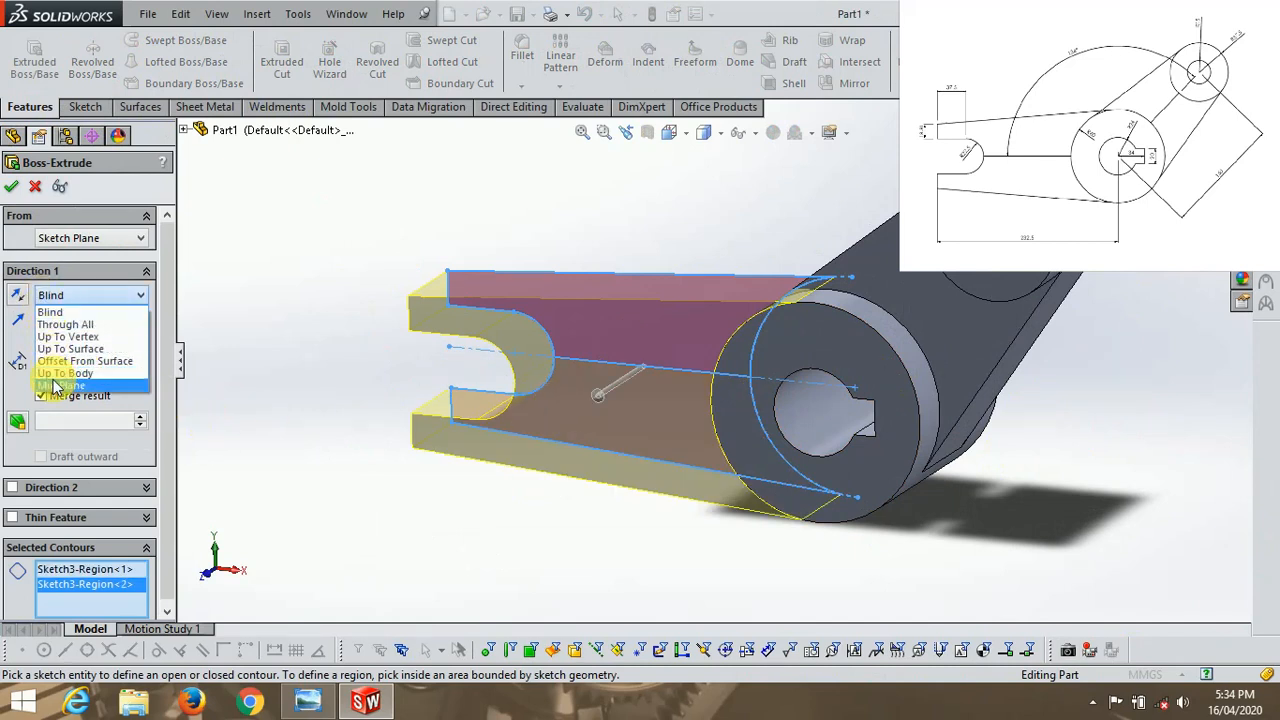
left_click(58, 390)
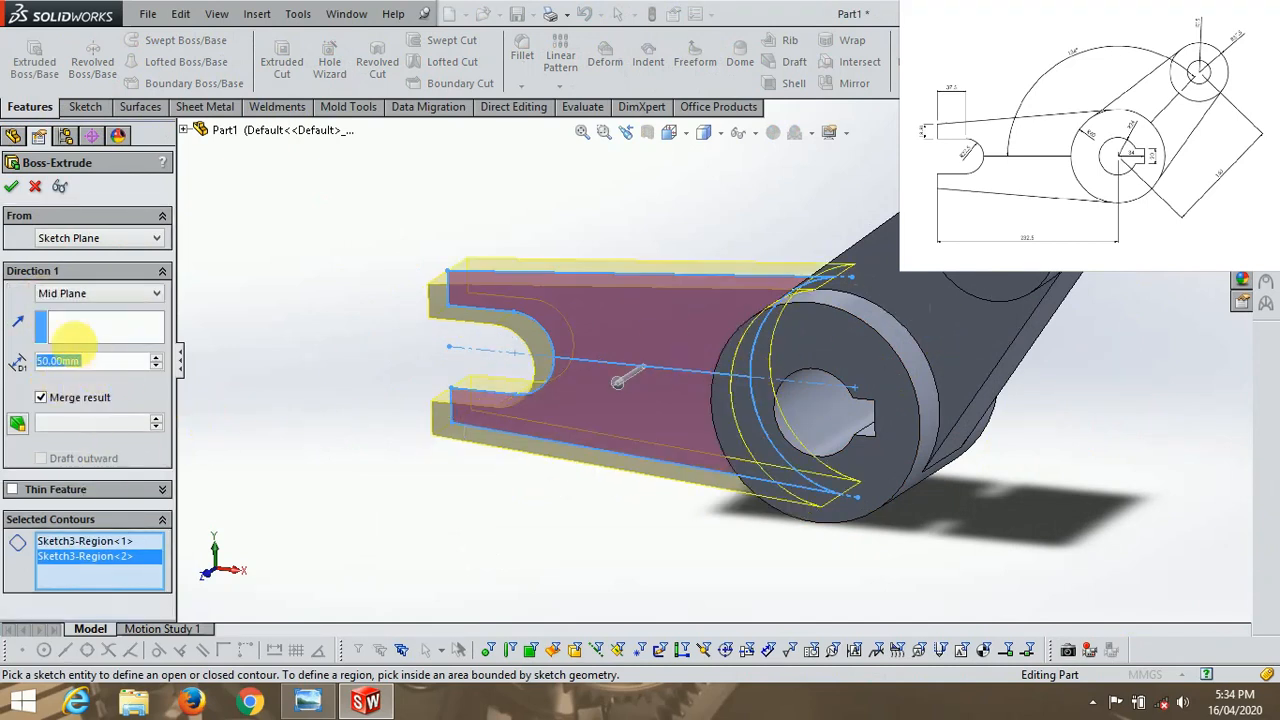
left_click(12, 187)
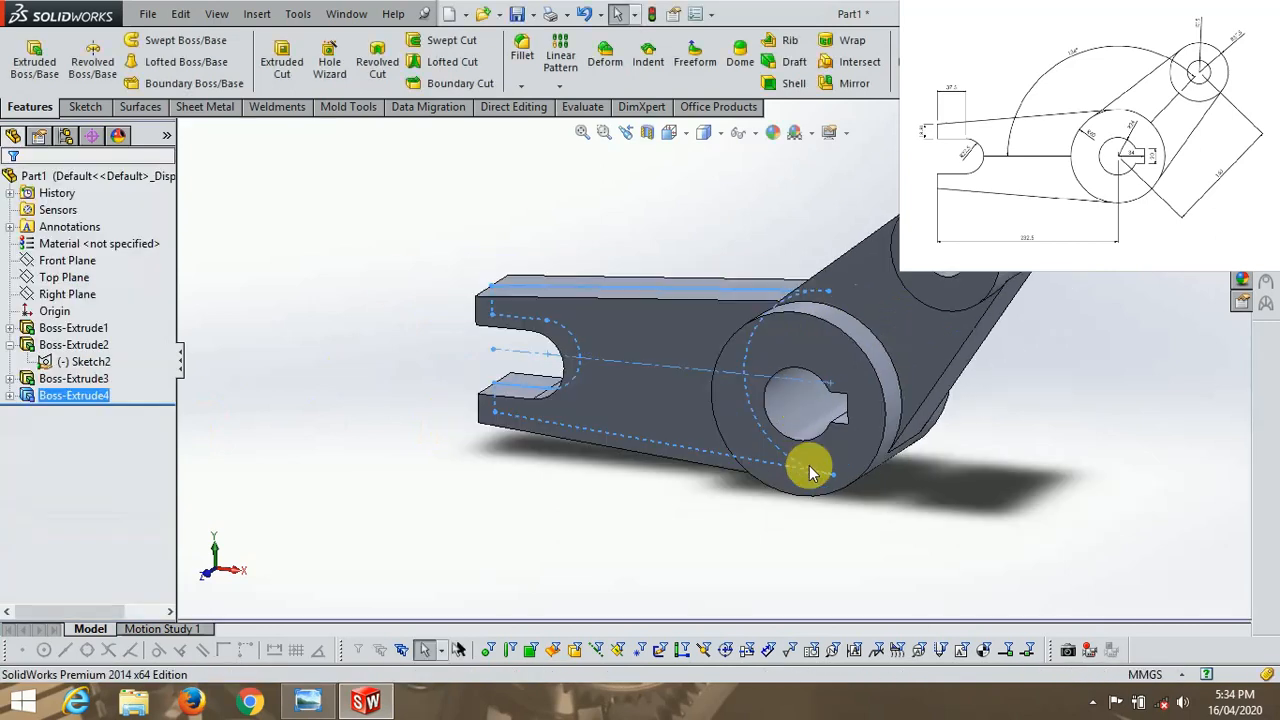
Start editing the part's appearance and remove the whole part from the selected geometry
middle_click_drag(808, 466, 957, 423)
middle_click_drag(945, 358, 886, 414)
scroll(686, 323, "down", 3)
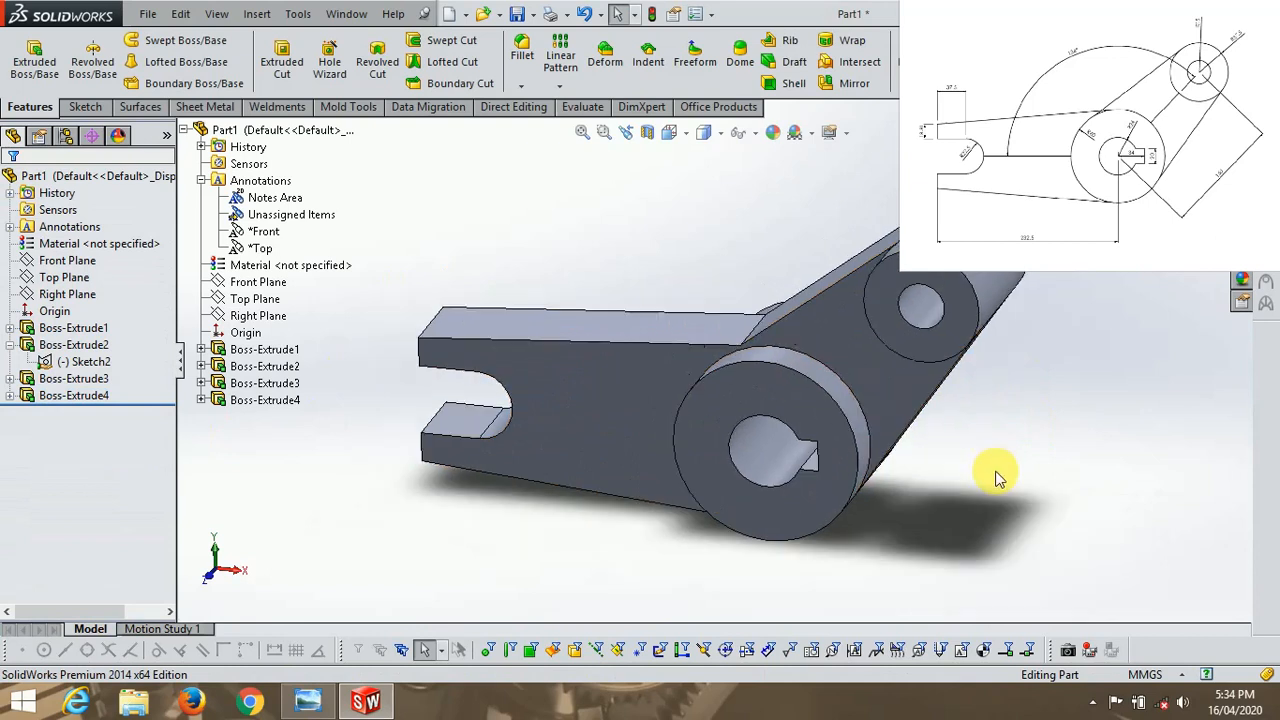
left_click(778, 138)
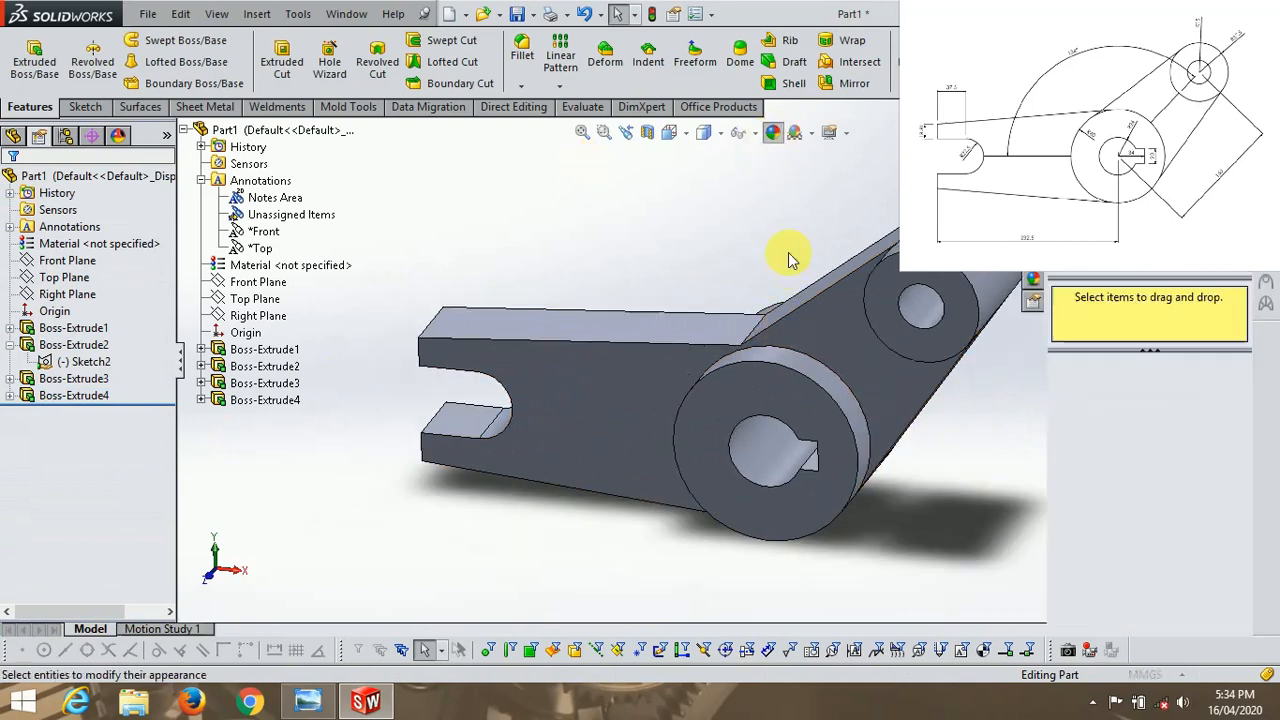
scroll(790, 255, "up", 2)
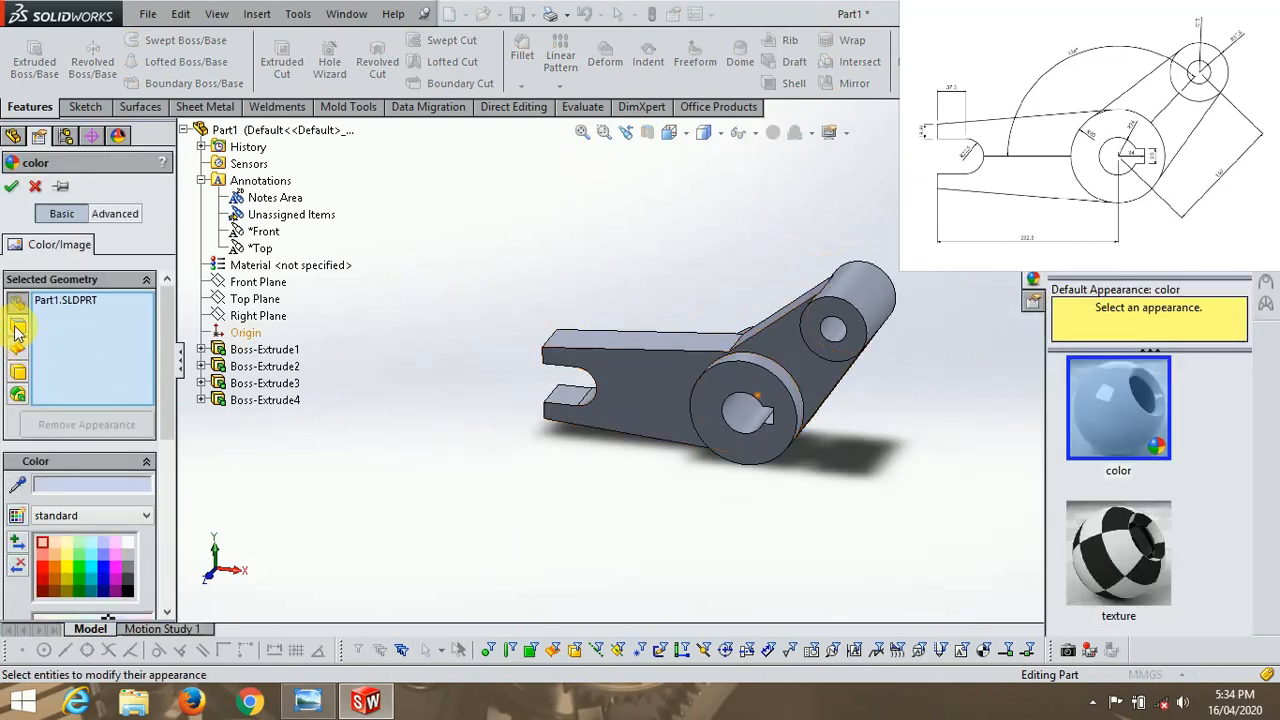
right_click(50, 300)
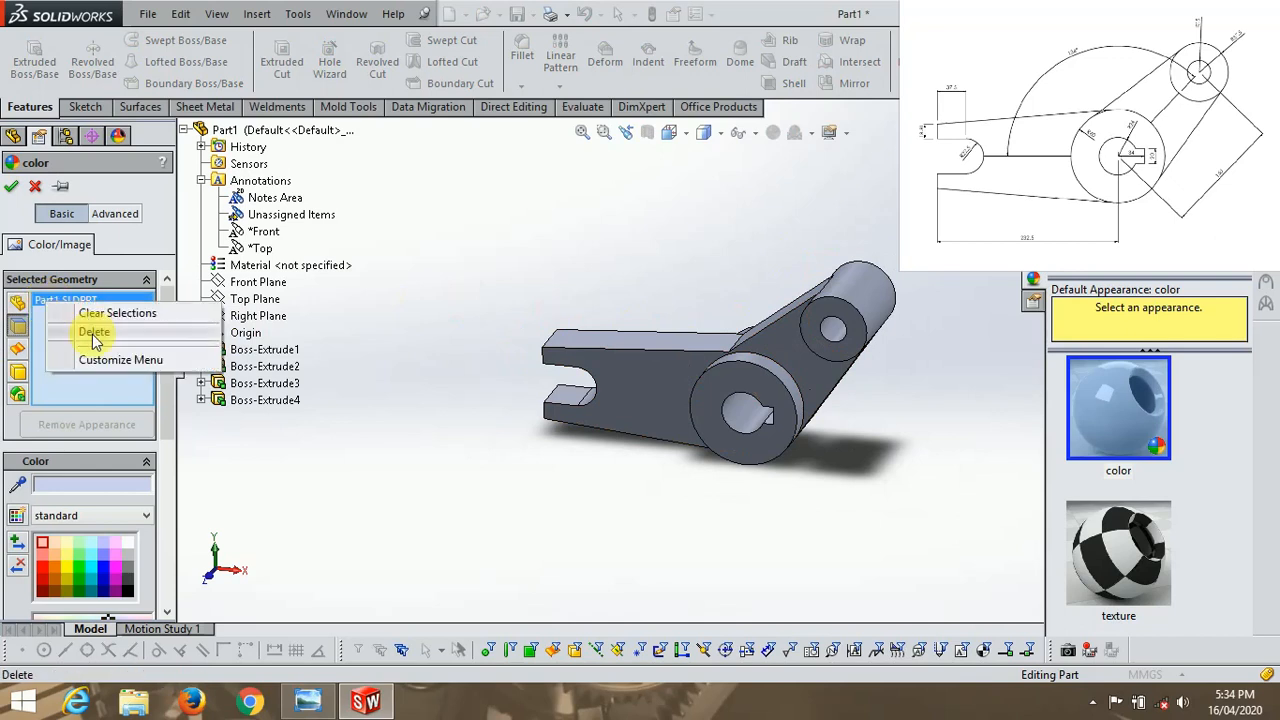
left_click(60, 334)
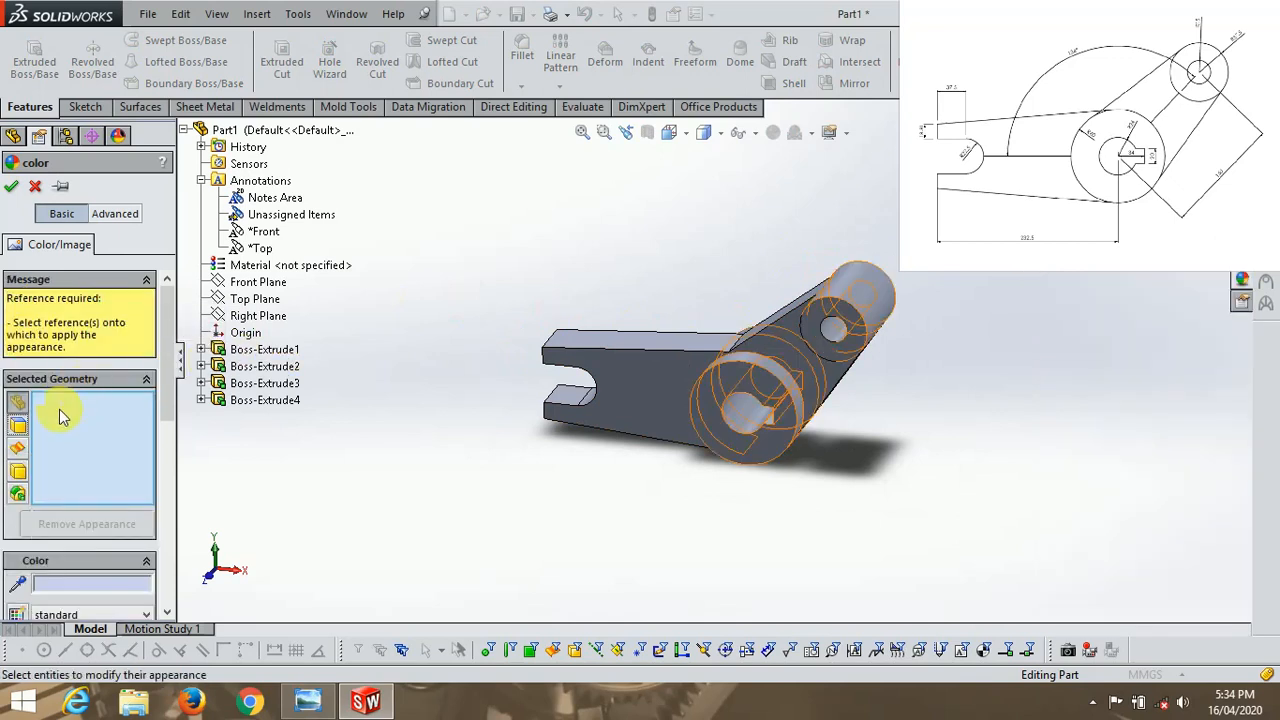
Limit the appearance selection to faces, box-select the lever's faces from both sides and colour them orange
left_click(19, 426)
left_click_drag(463, 240, 914, 457)
middle_click_drag(962, 420, 771, 466)
mouse_move(426, 229)
left_mouse_down()
mouse_move(1040, 515)
mouse_move(986, 508)
left_mouse_up()
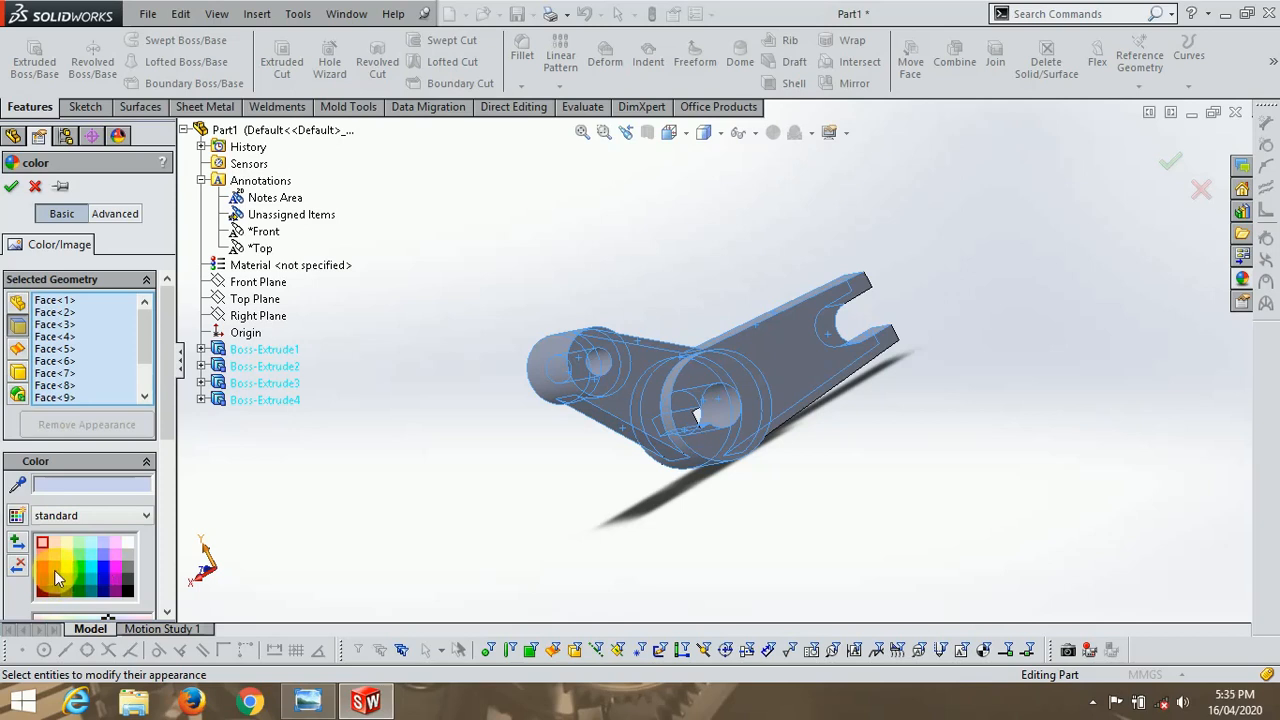
left_click(55, 572)
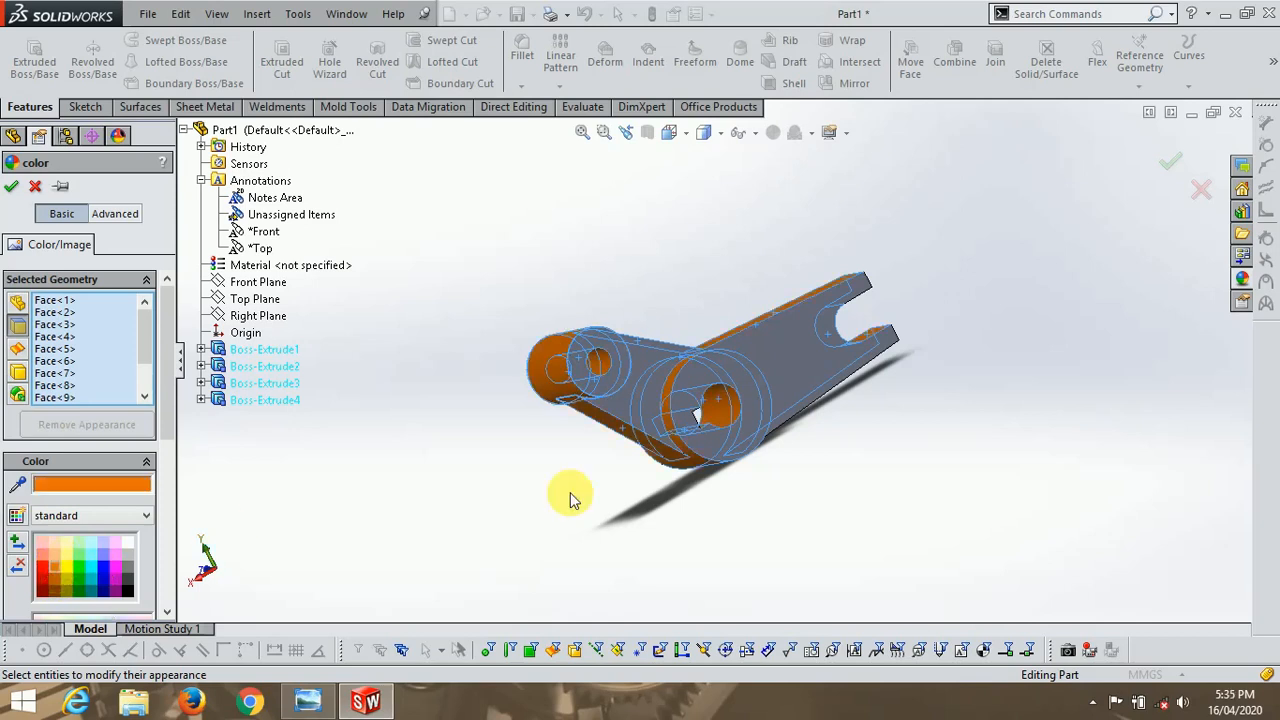
Add the side faces of both arms, the hub's end face and one keyway face to the orange face selection
left_click(627, 393)
left_click(615, 383)
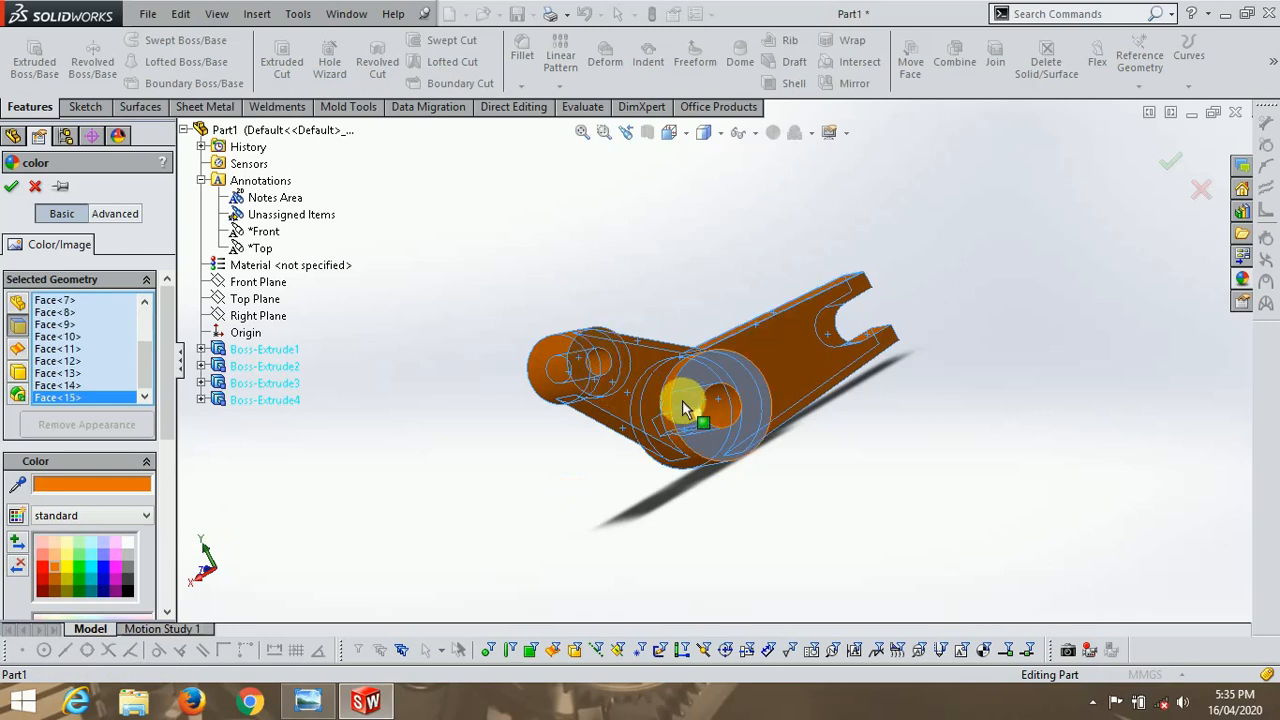
left_click(682, 416)
middle_click_drag(657, 457, 808, 400)
scroll(750, 408, "down", 3)
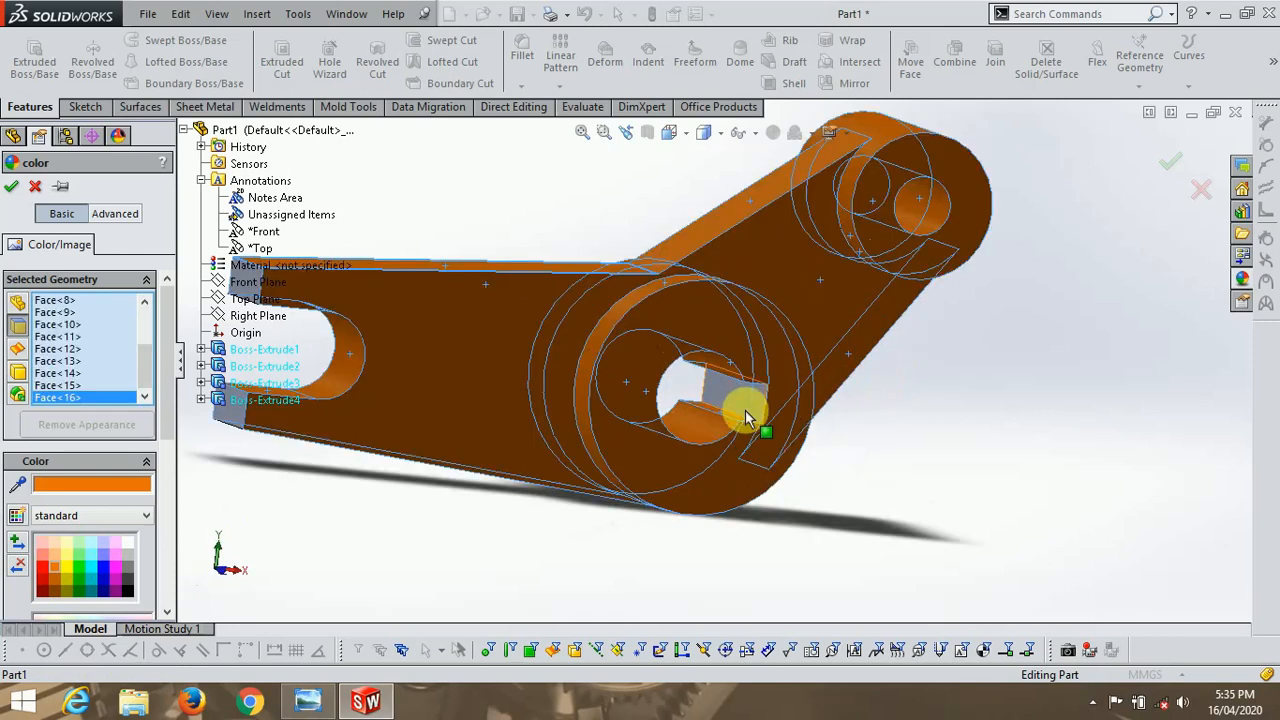
left_click(745, 408)
scroll(771, 414, "up", 3)
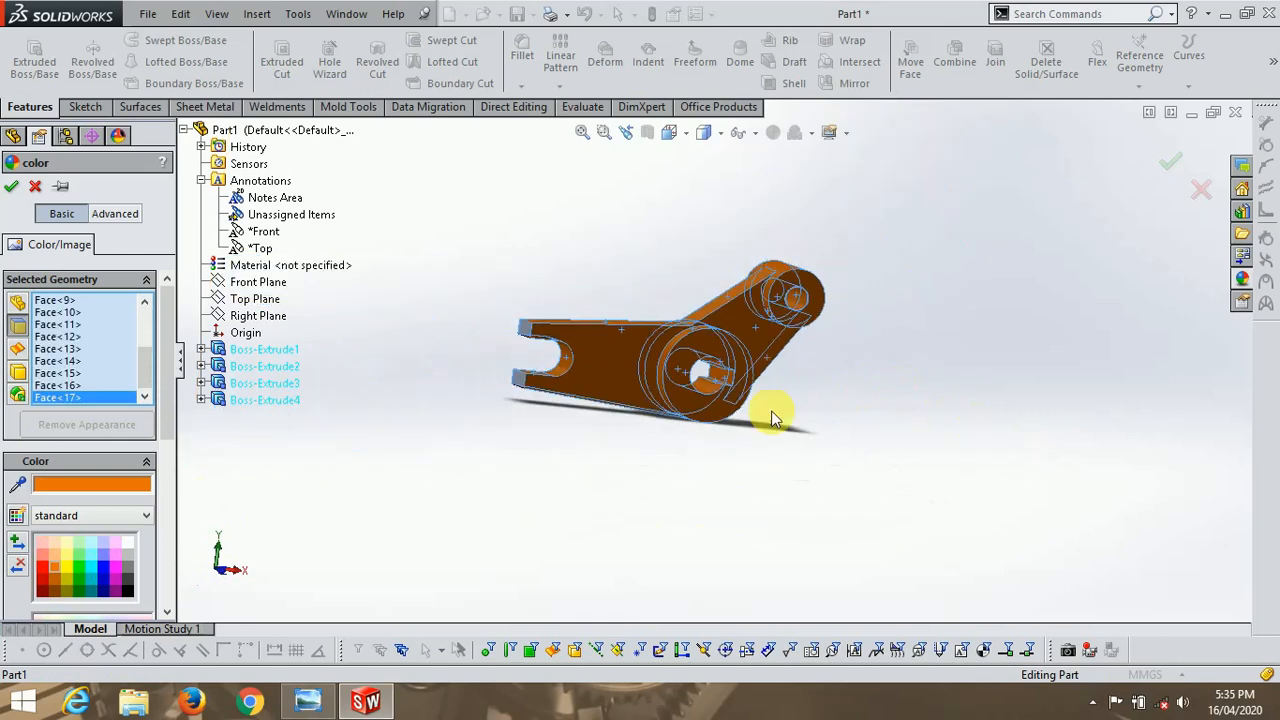
Add the fork's two tip faces, the arm's underside, the remaining keyway face and the fork slot's upper inner face to the orange selection
scroll(538, 320, "down", 3)
left_click(542, 304)
left_click(537, 386)
middle_click_drag(846, 500, 840, 395)
left_click(773, 436)
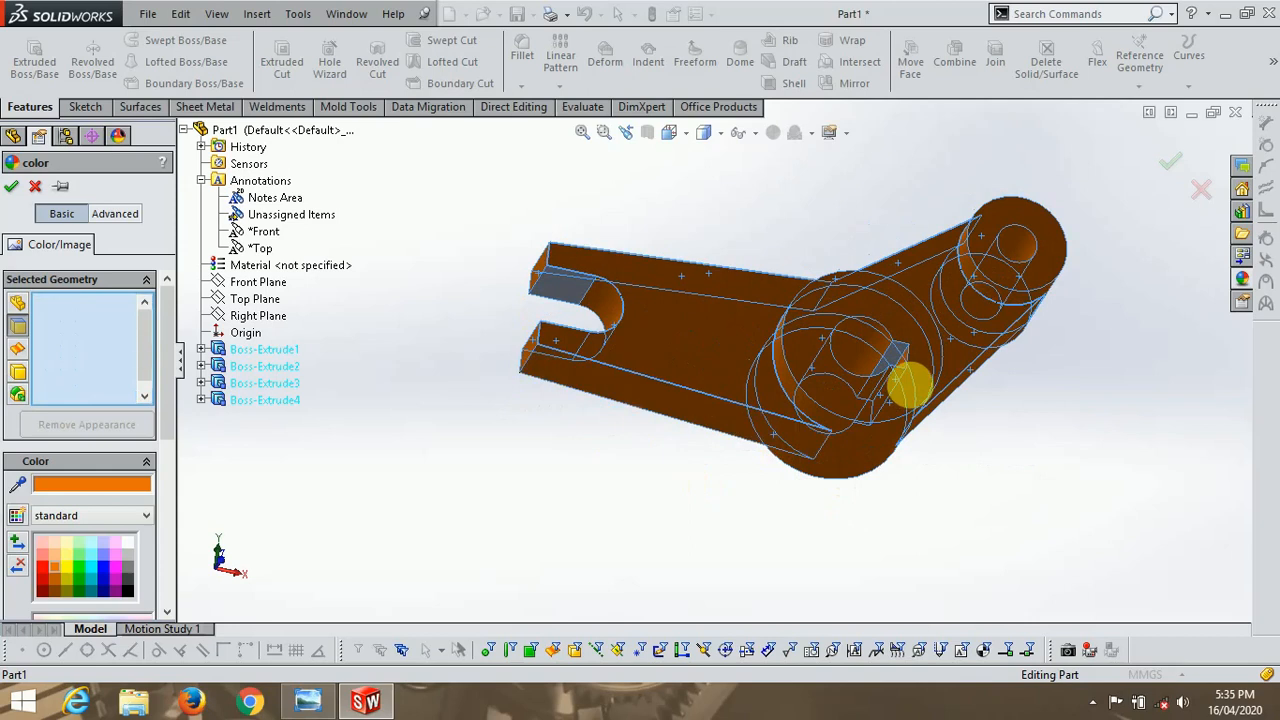
scroll(895, 365, "down", 2)
left_click(875, 347)
left_click(440, 252)
scroll(965, 453, "up", 3)
middle_click_drag(965, 453, 948, 652)
scroll(866, 169, "down", 3)
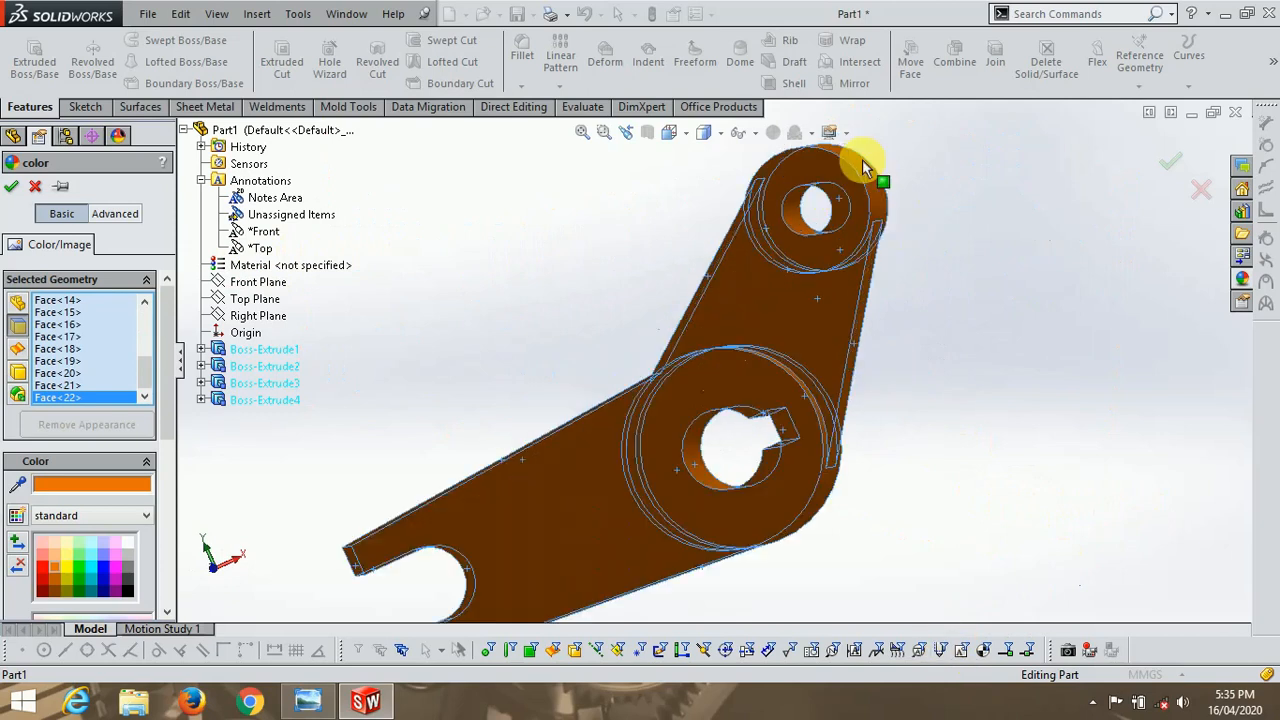
scroll(908, 222, "up", 4)
middle_click_drag(920, 295, 834, 434)
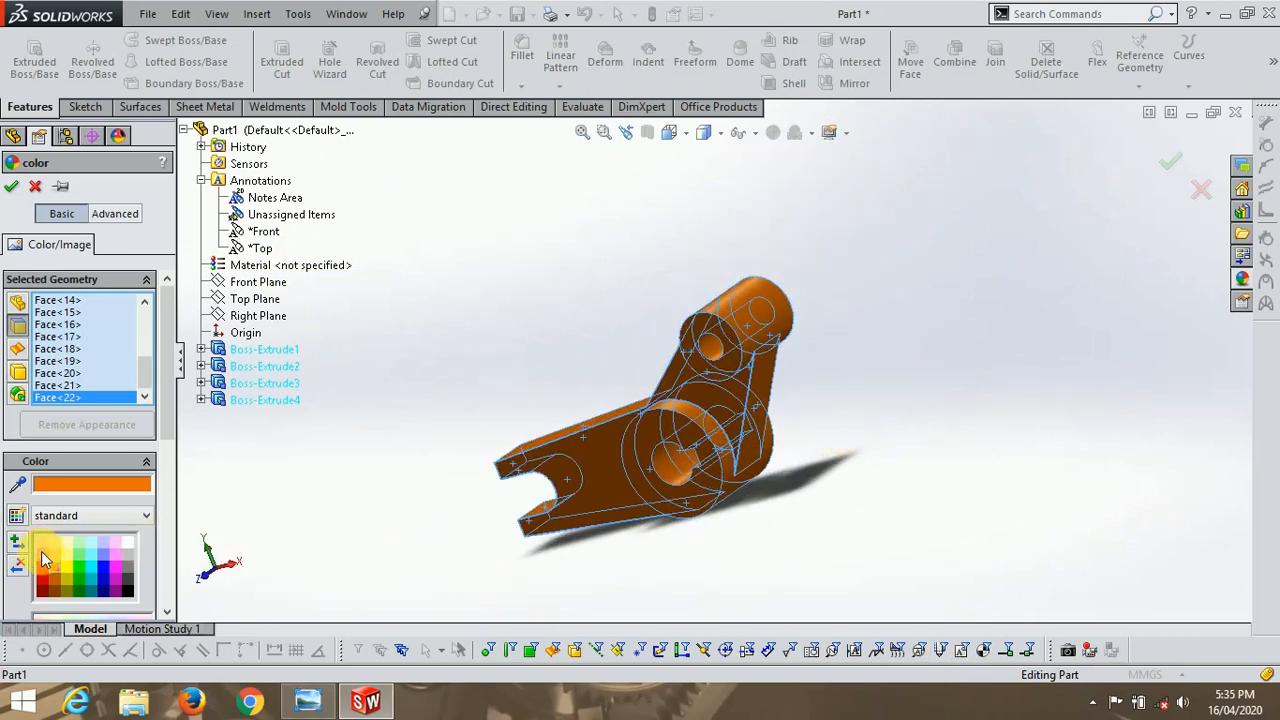
Try pink, red, salmon, peach and dark orange on the selected faces, and return them to bright orange
left_click(42, 556)
left_click(42, 546)
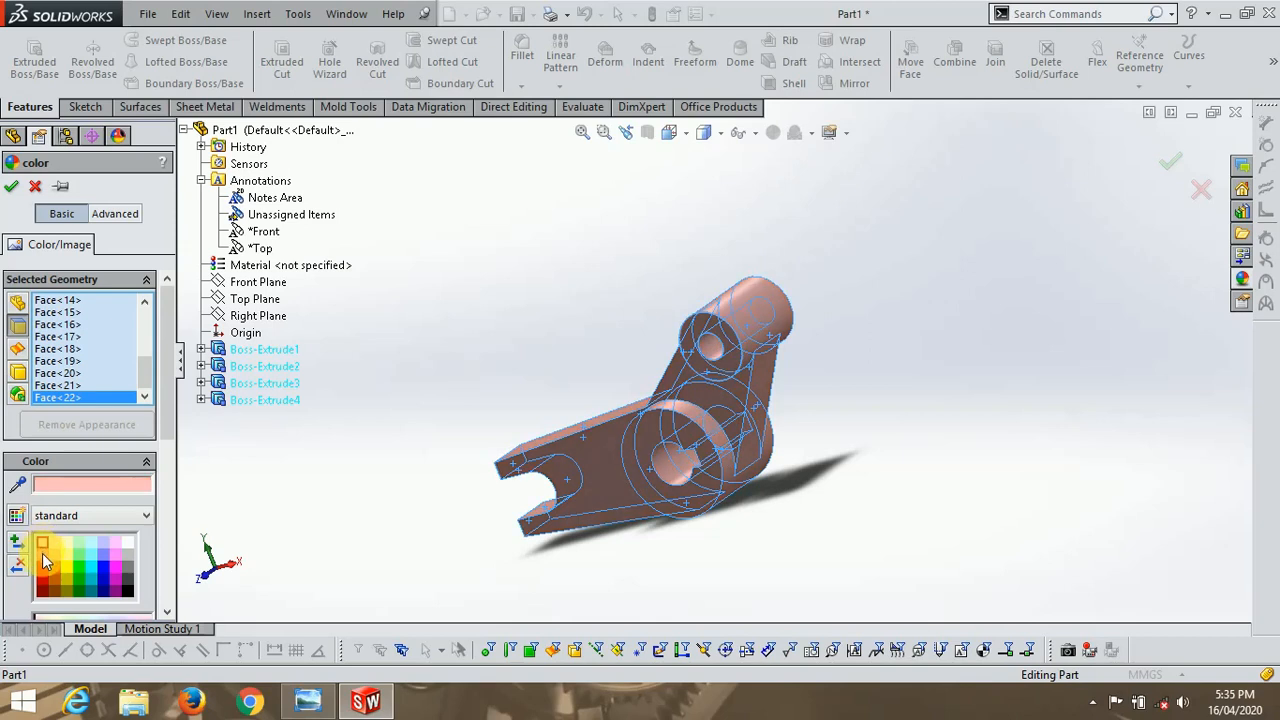
left_click(45, 567)
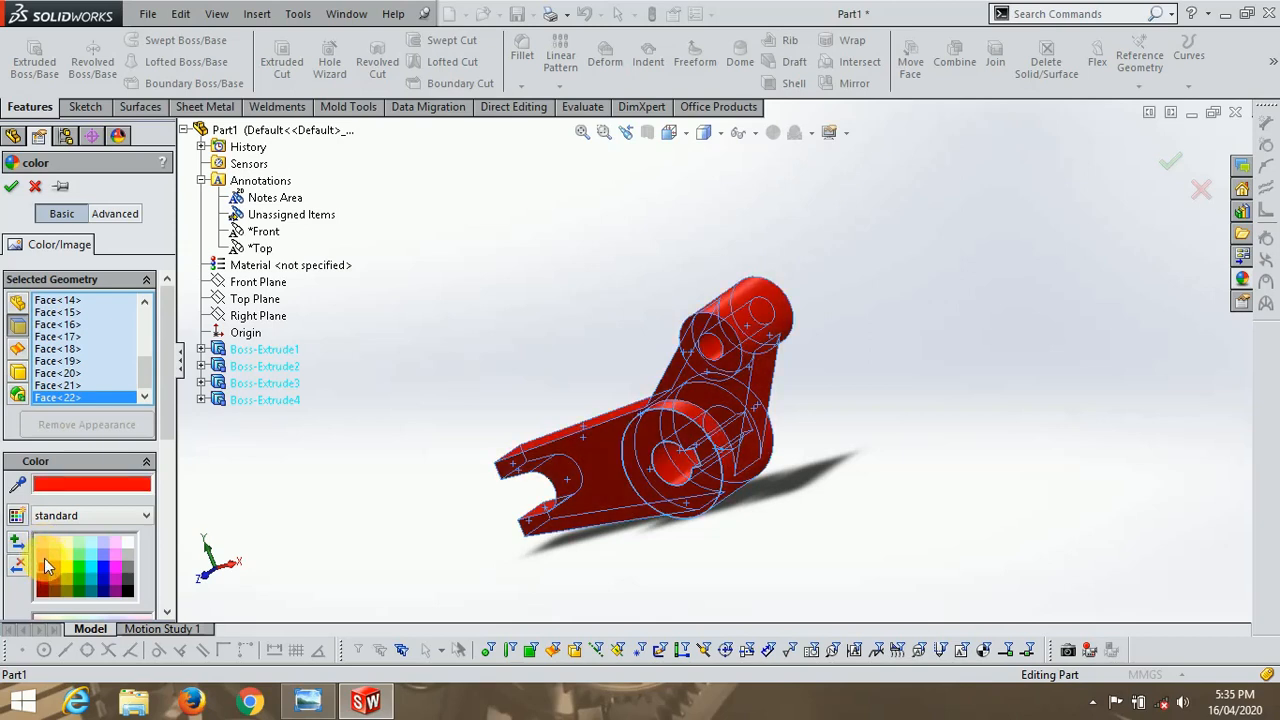
left_click(42, 556)
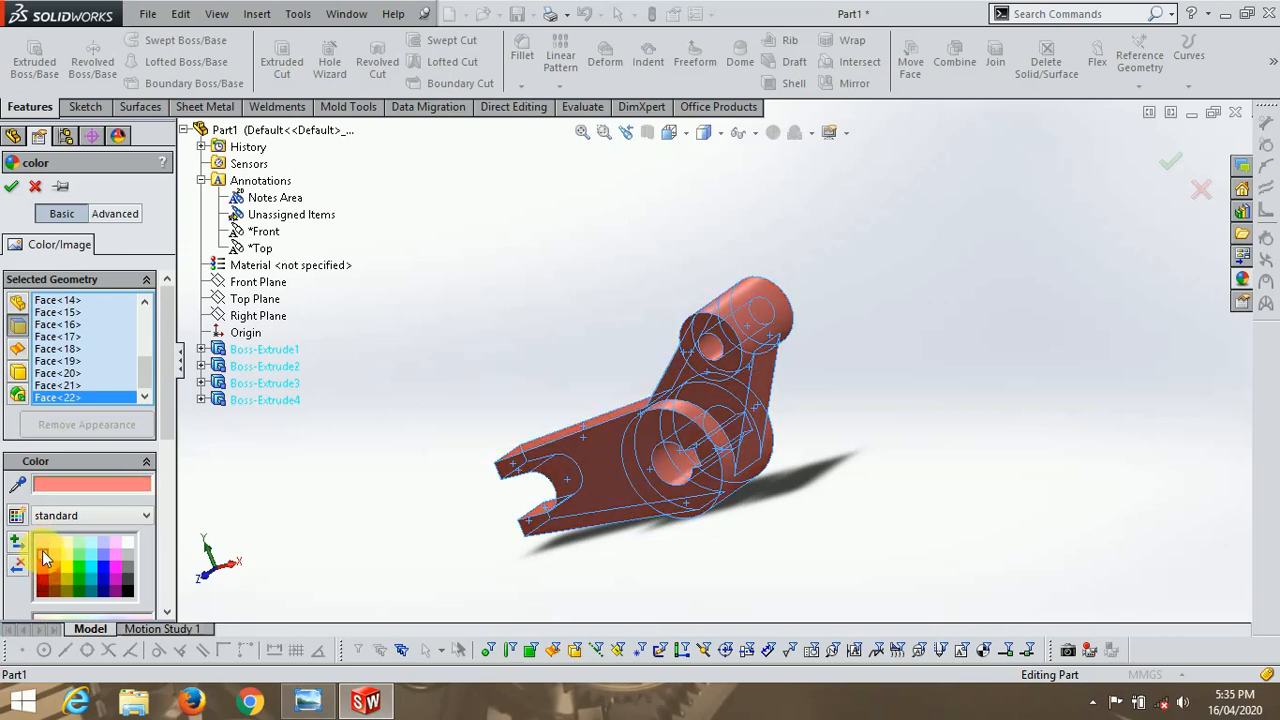
left_click(56, 558)
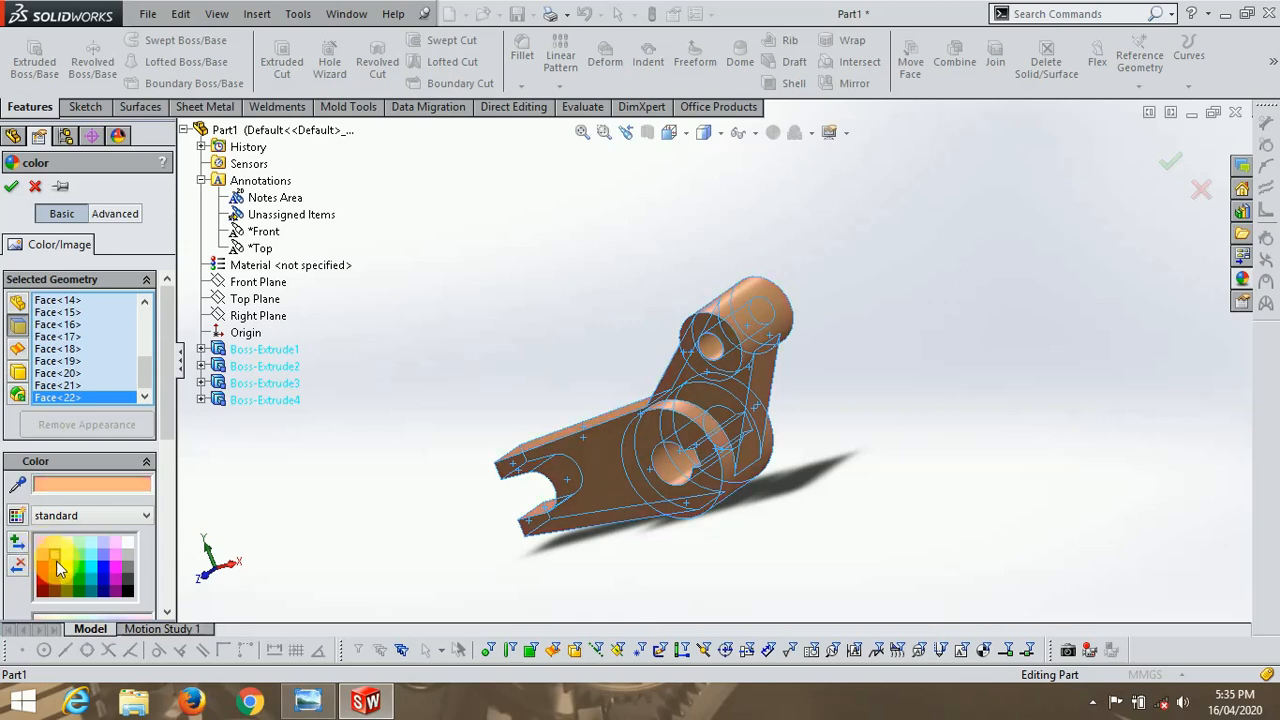
left_click(55, 578)
middle_click_drag(684, 436, 766, 428)
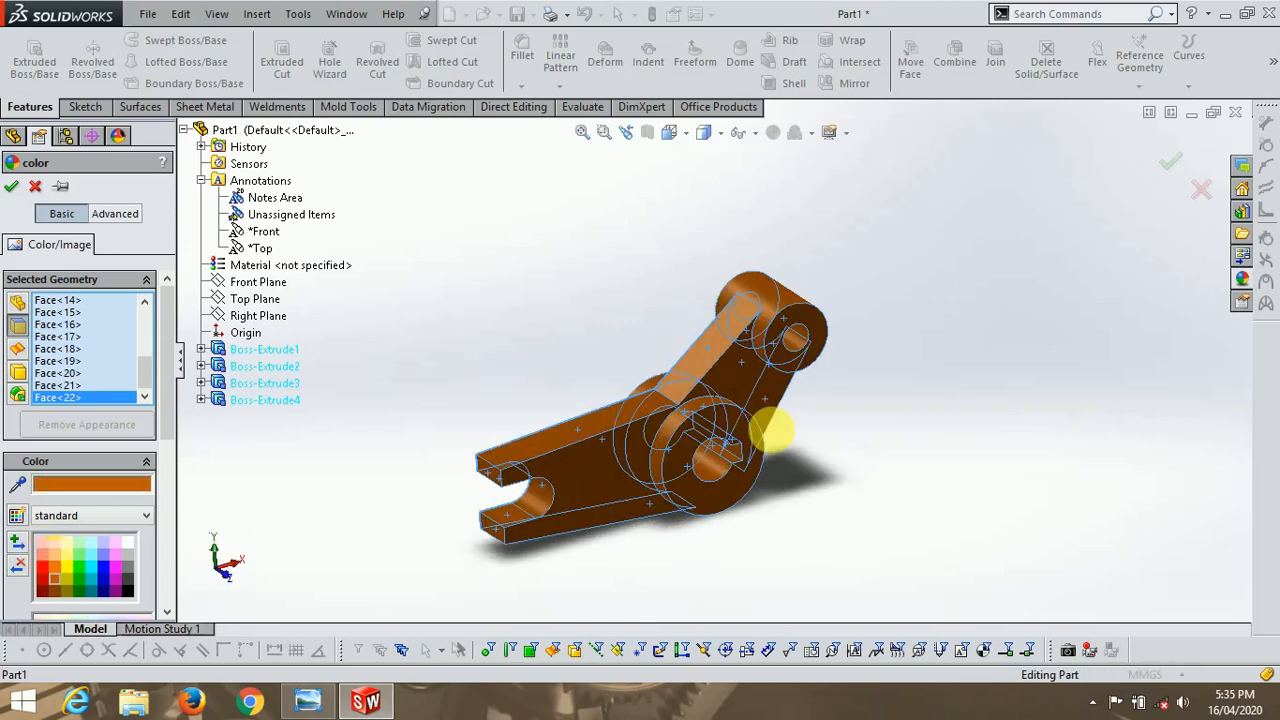
left_click(55, 575)
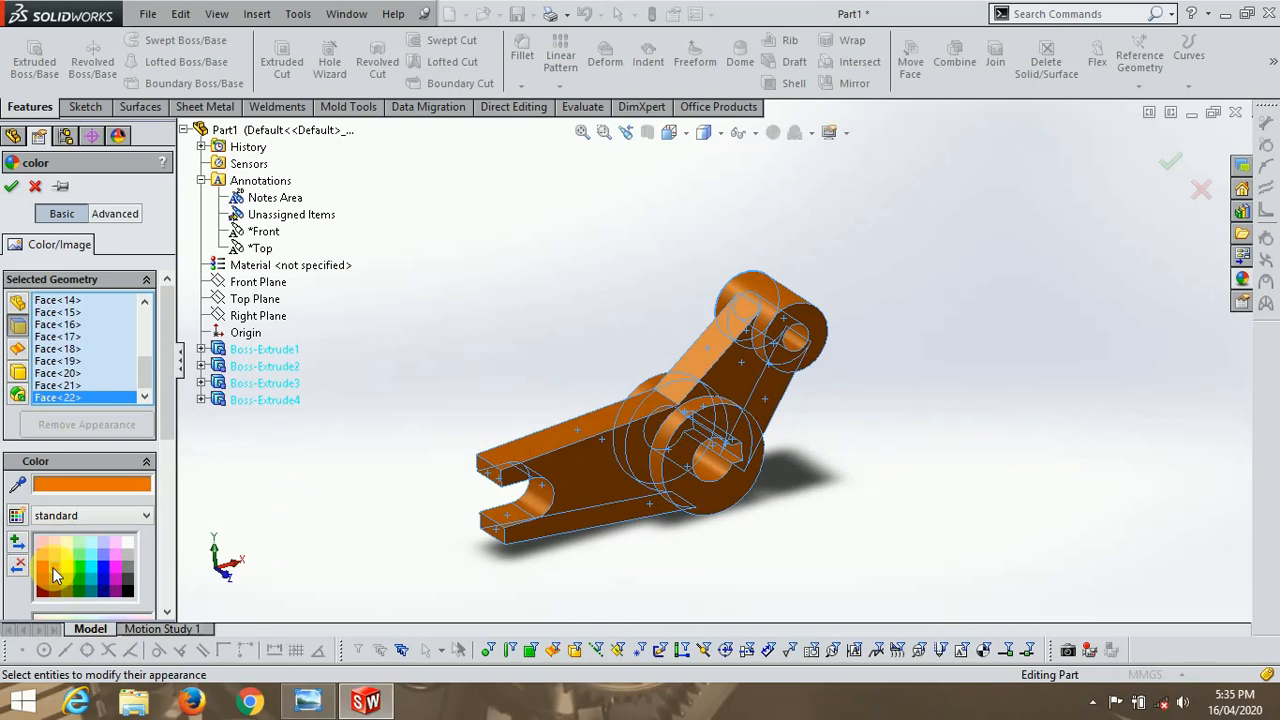
Try cyan, green, light green, purple and blue on the selected faces
scroll(640, 370, "down", 5)
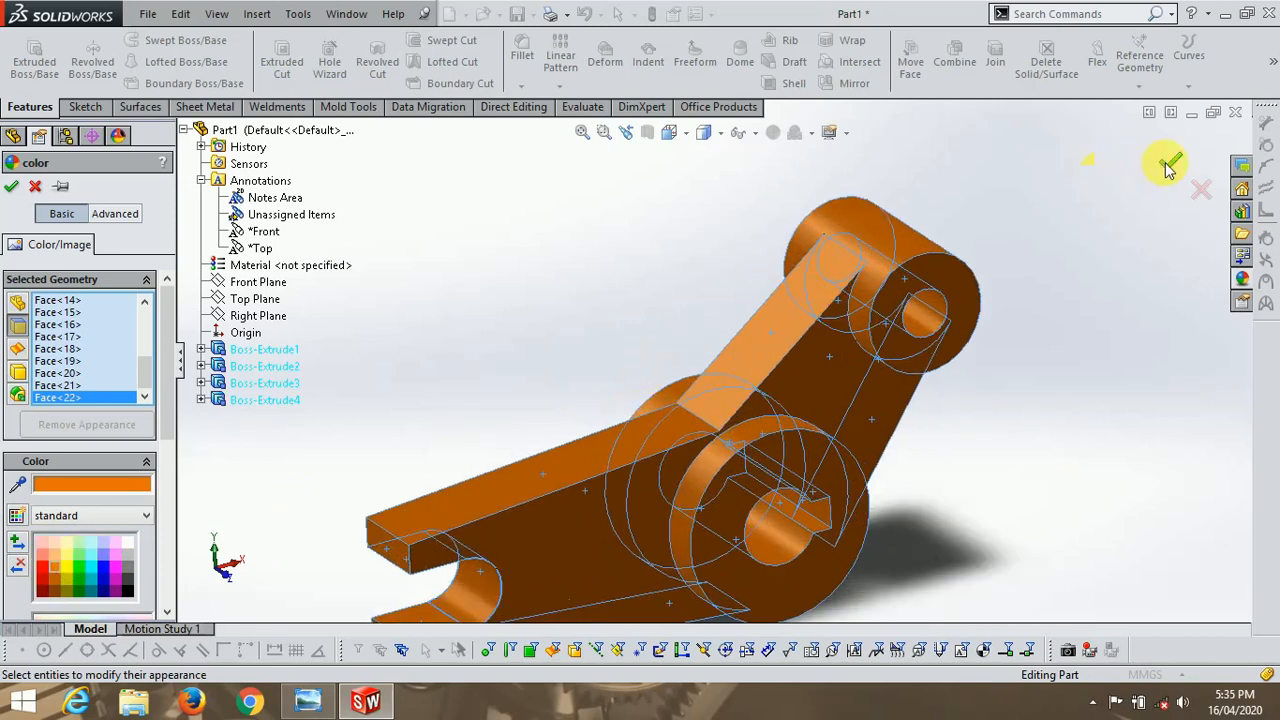
left_click(98, 573)
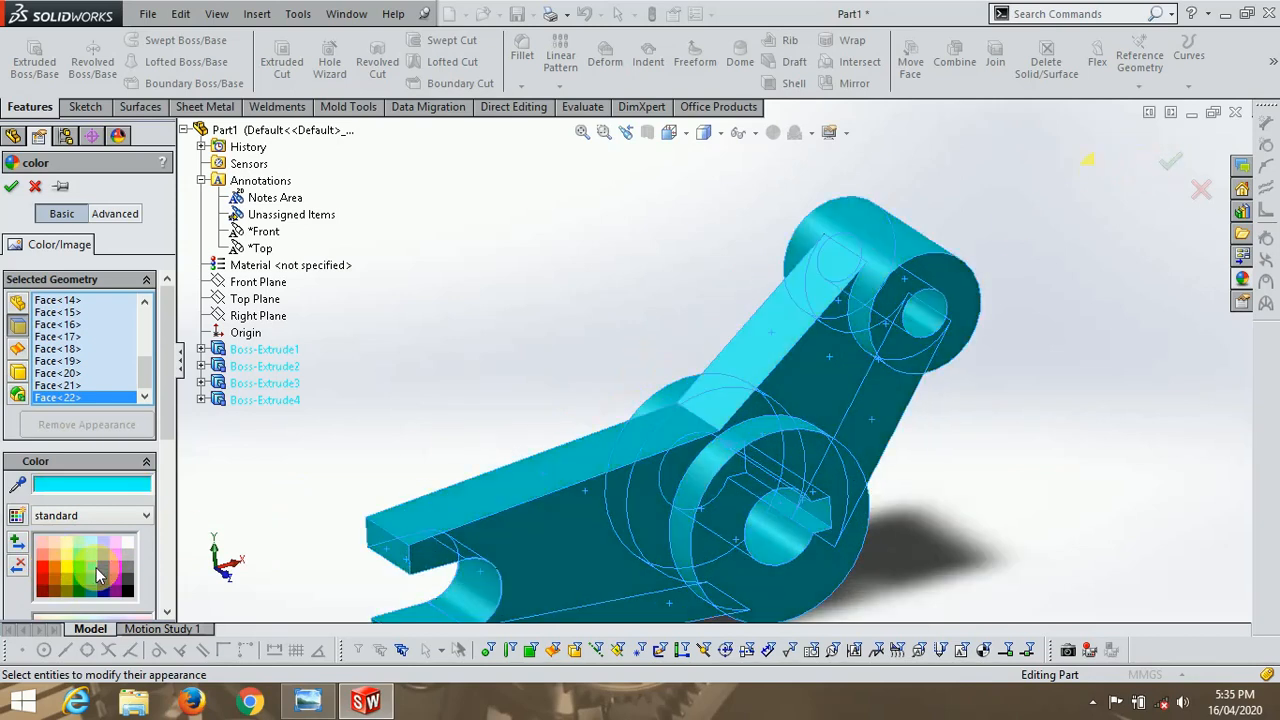
left_click(86, 577)
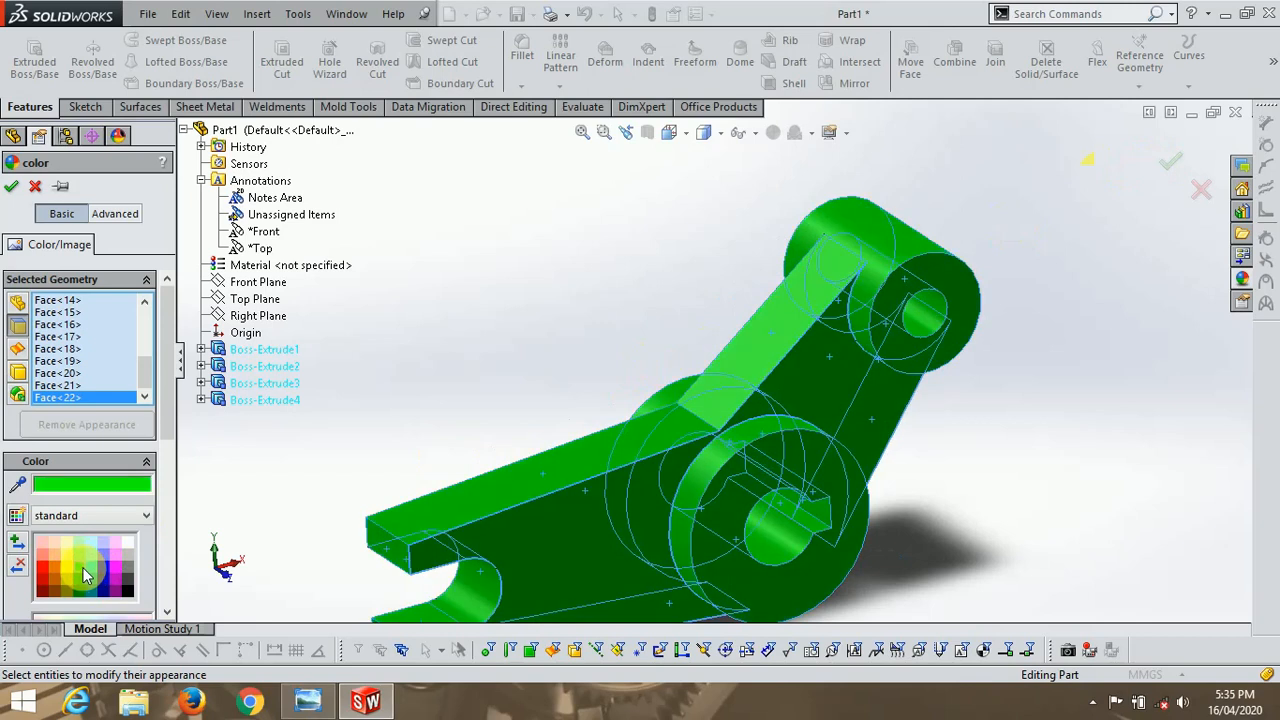
left_click(83, 565)
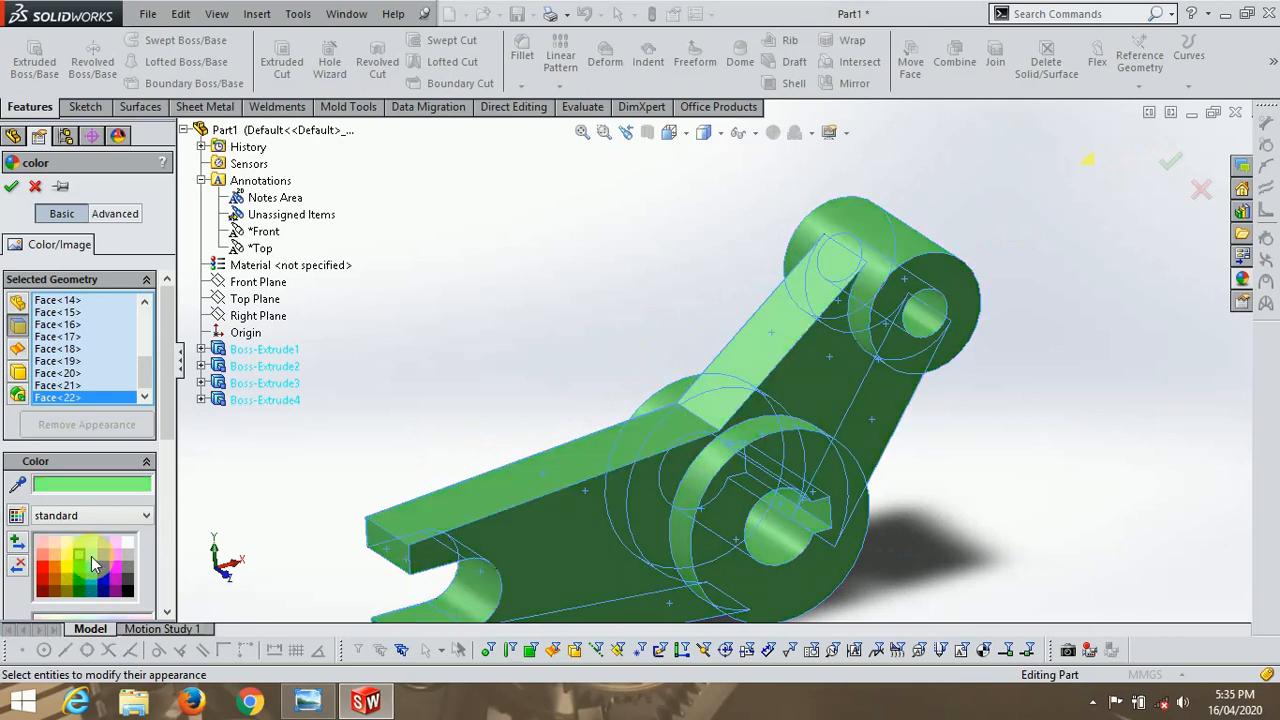
left_click(102, 563)
left_click(115, 578)
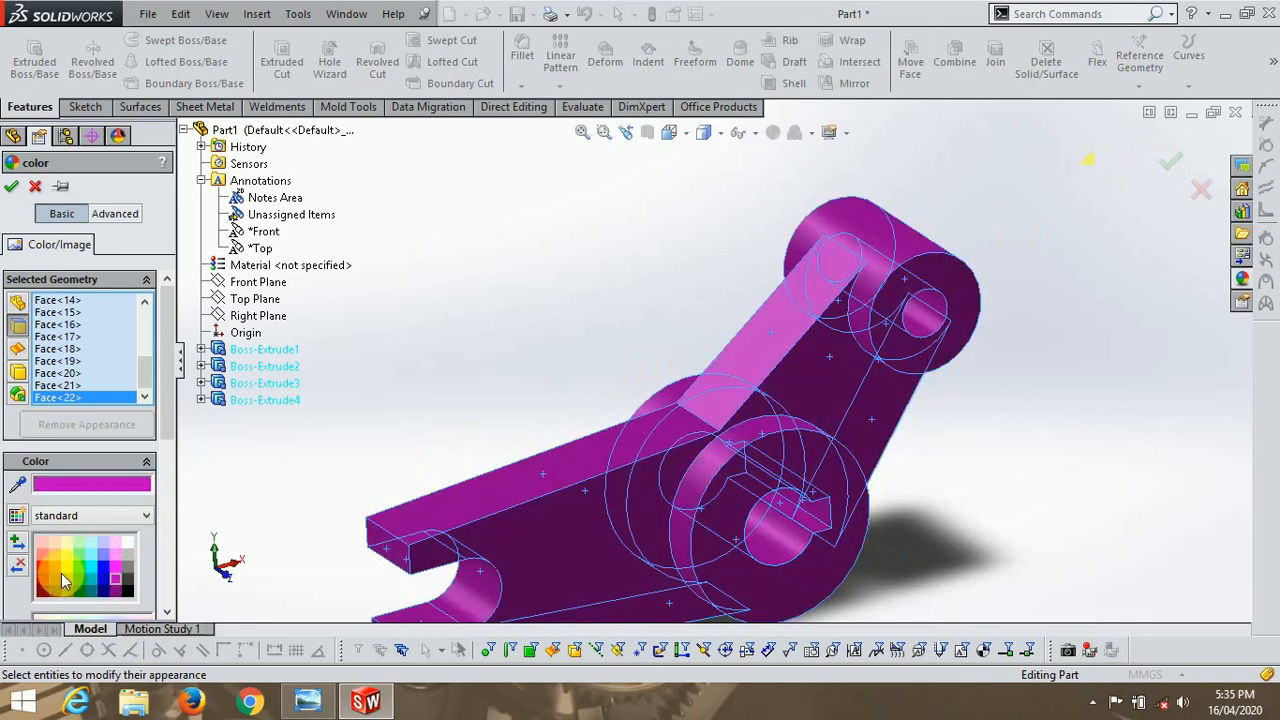
left_click(102, 566)
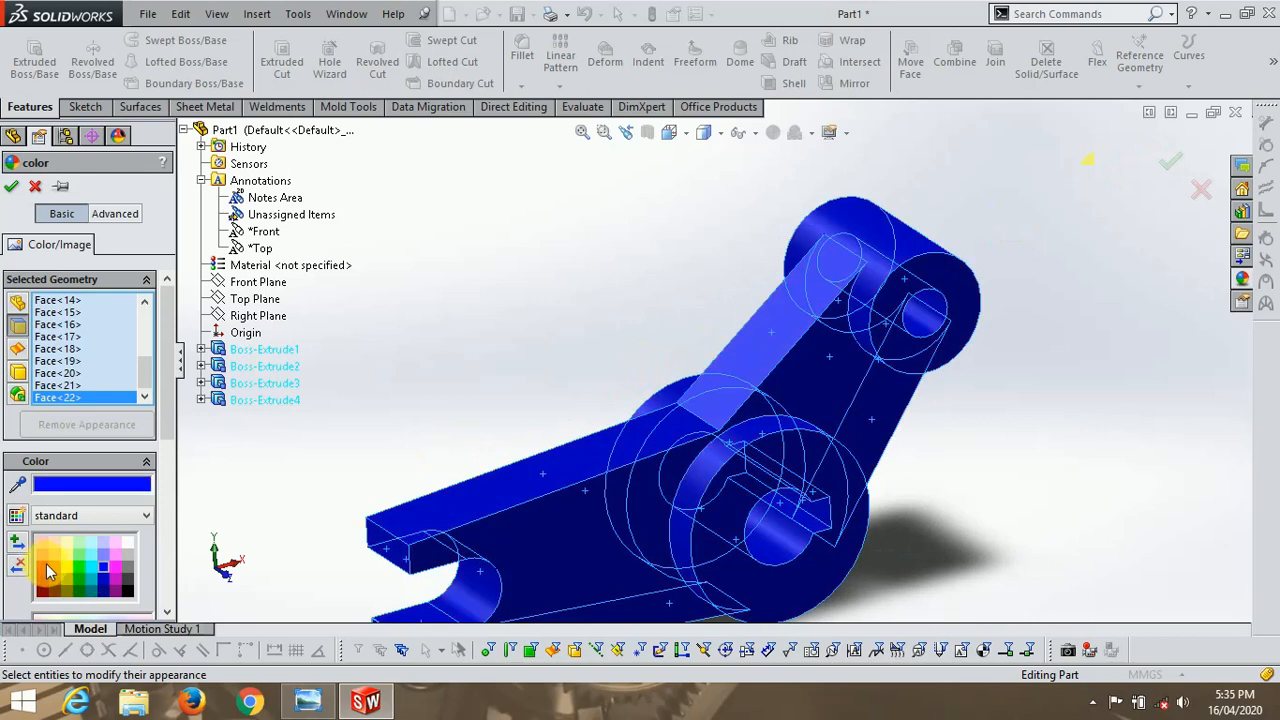
Set the selected faces' colour to orange and apply the appearance
left_click(67, 572)
left_click(1162, 168)
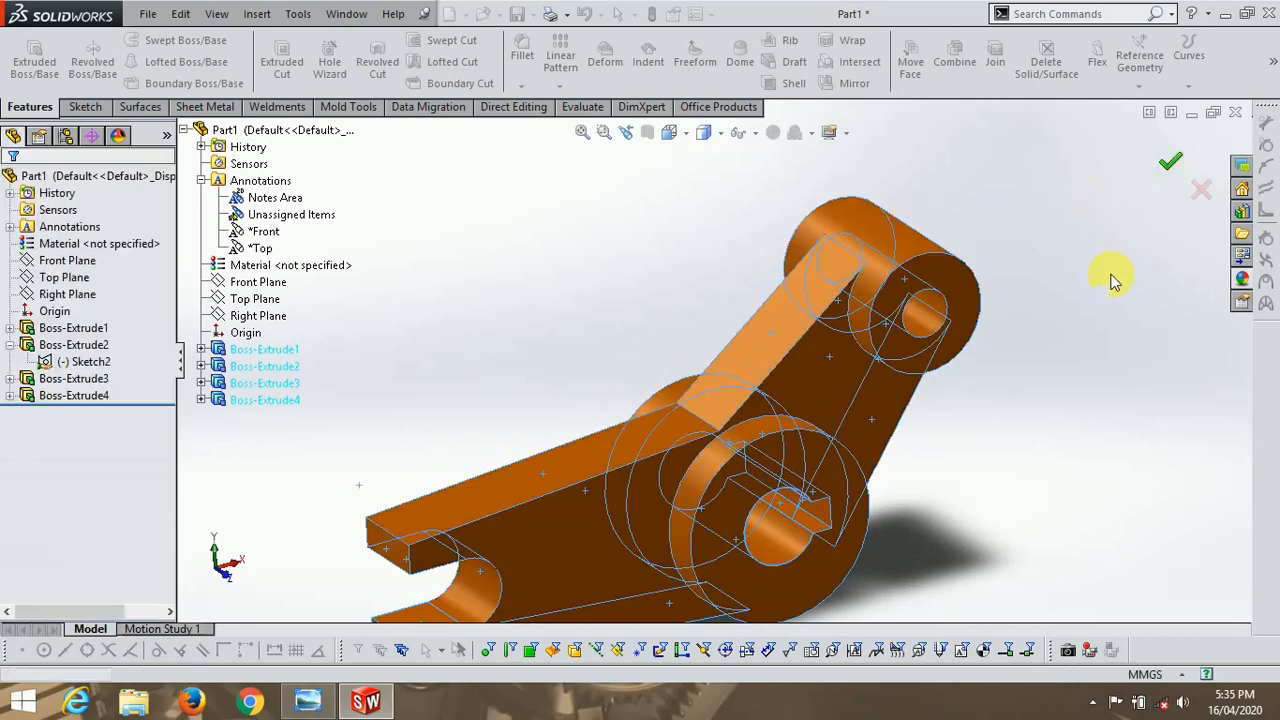
Examine the coloured lever's hub, keyway, fork and upper boss at different magnifications
scroll(1004, 308, "up", 2)
mouse_move(945, 337)
middle_mouse_down()
mouse_move(912, 333)
mouse_move(931, 305)
mouse_move(929, 320)
middle_mouse_up()
scroll(908, 348, "down", 3)
scroll(849, 414, "up", 3)
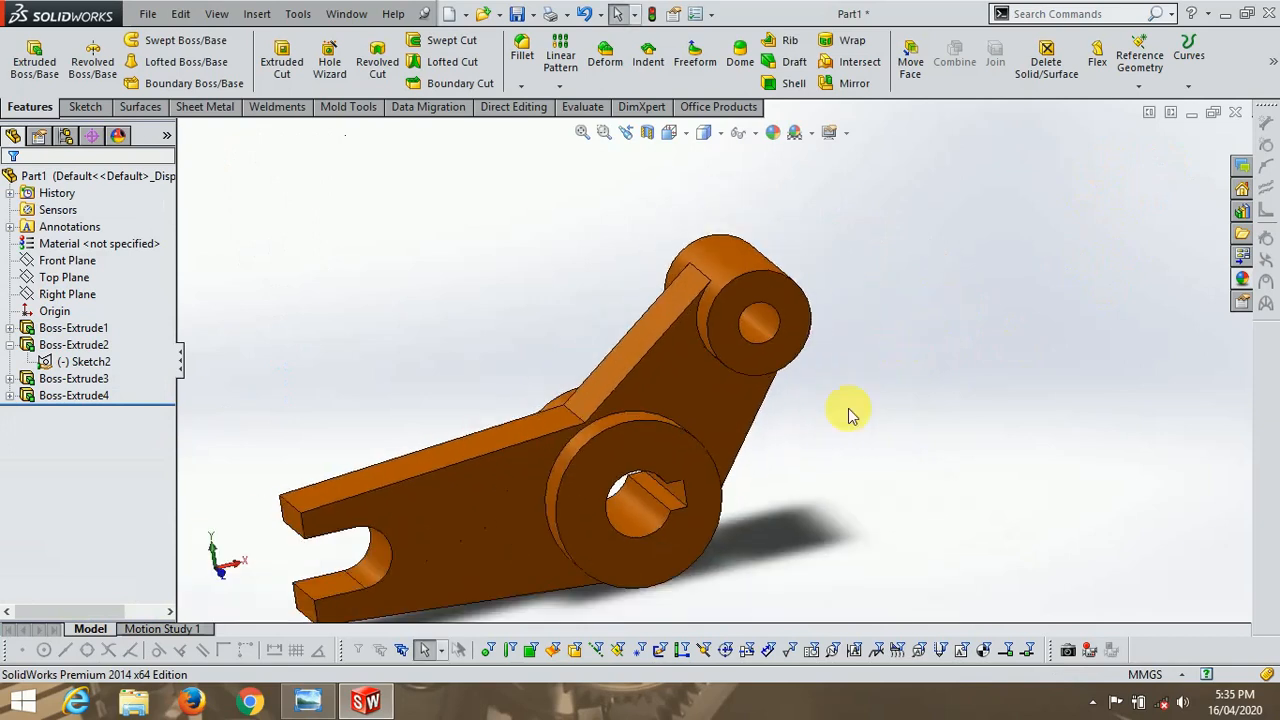
scroll(457, 414, "down", 3)
scroll(951, 266, "up", 3)
scroll(913, 262, "down", 2)
scroll(913, 256, "up", 3)
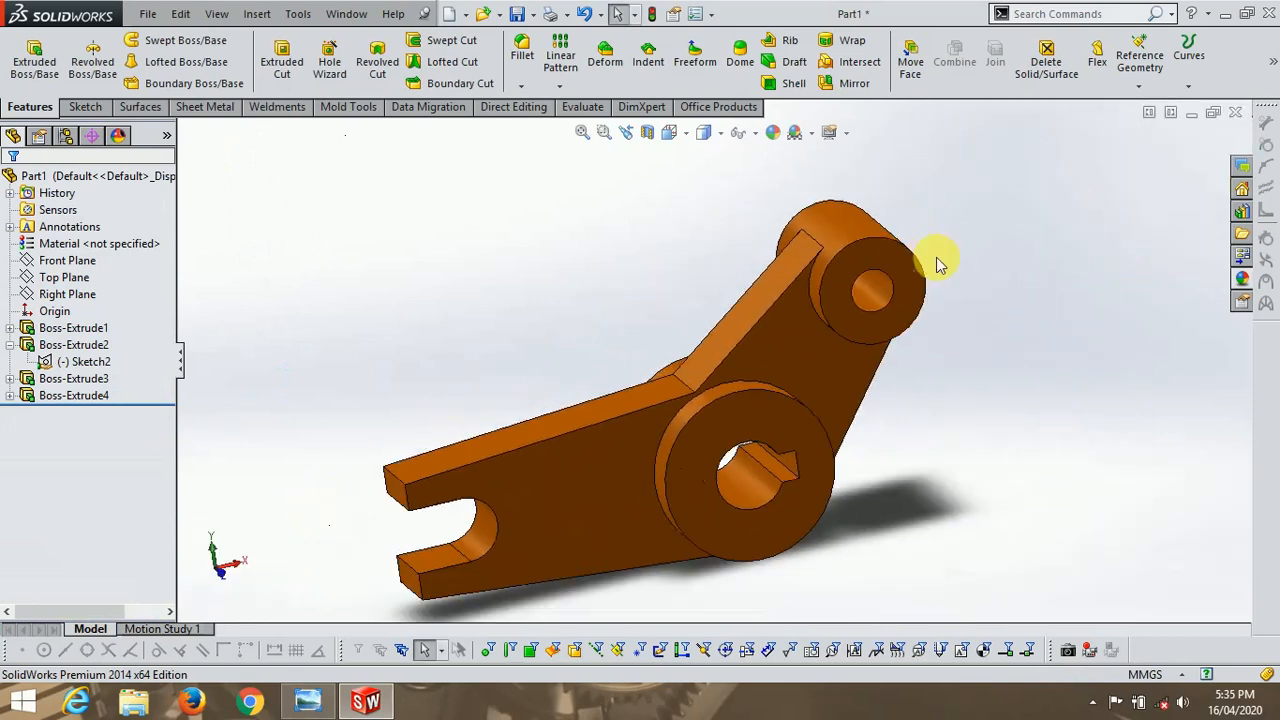